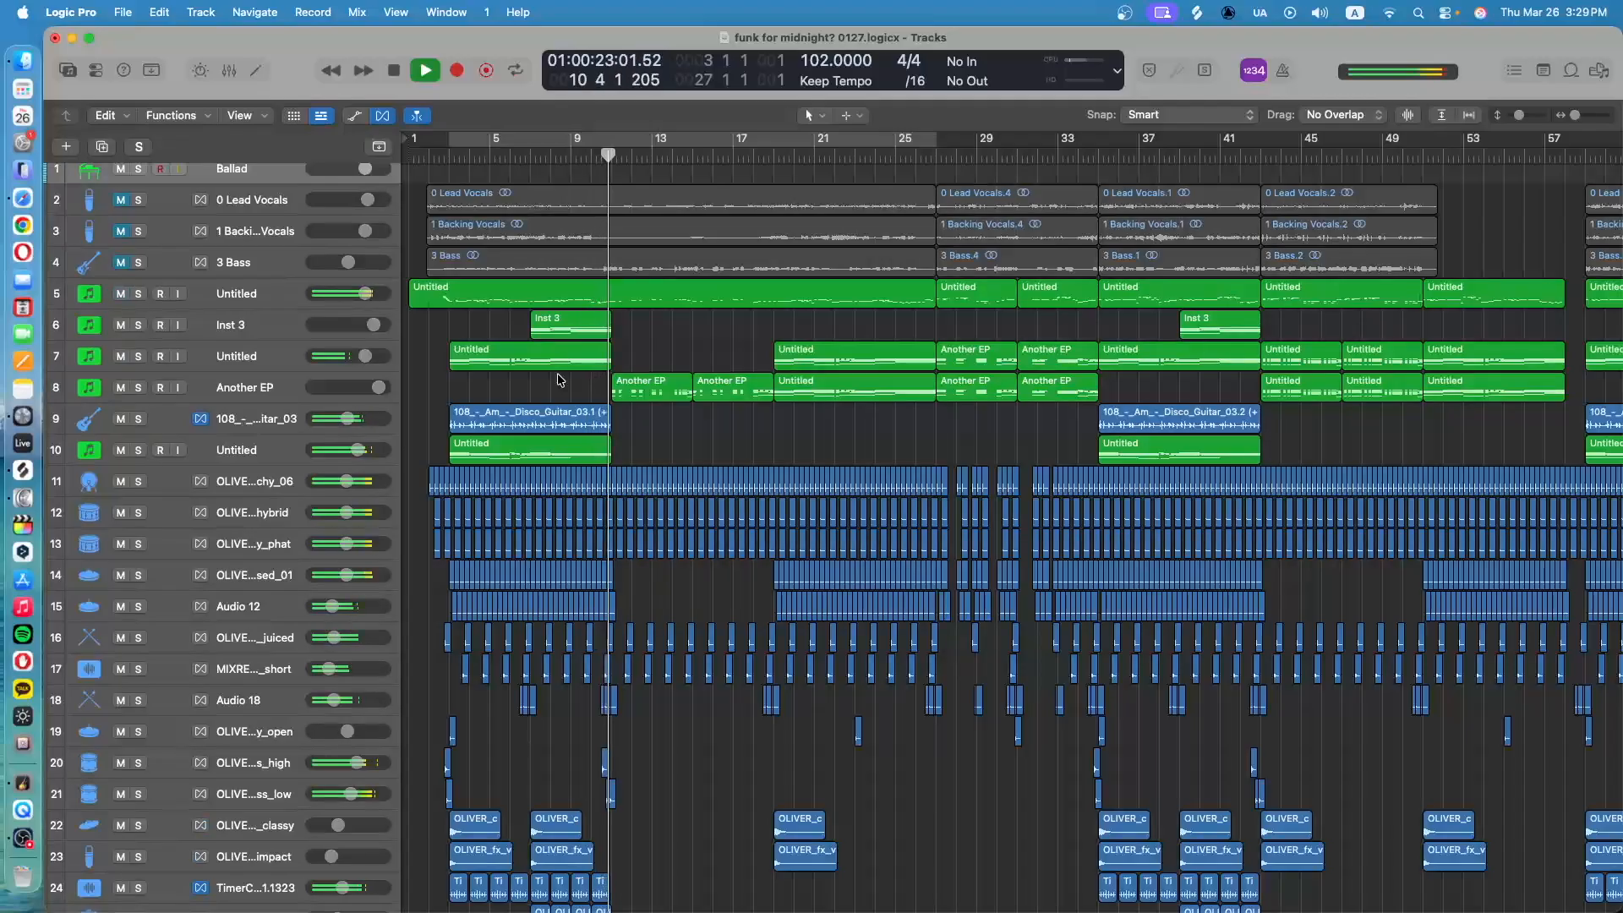
# Stop the project's playback, switch to Safari and look through the songs in the Suno library
pyautogui.press('space')
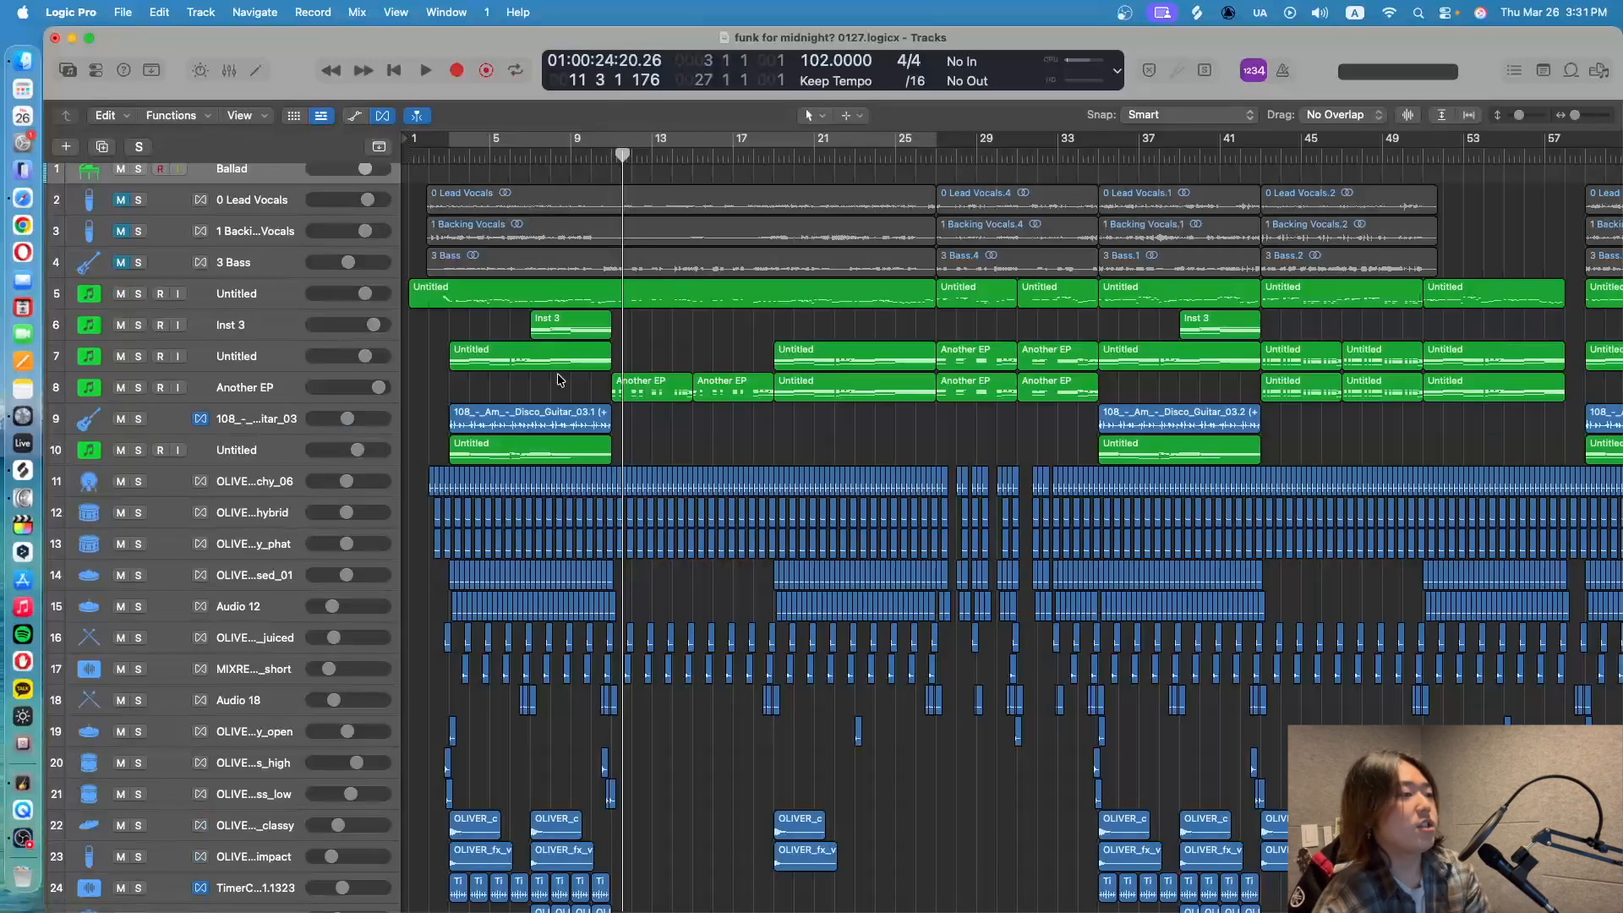
pyautogui.click(22, 197)
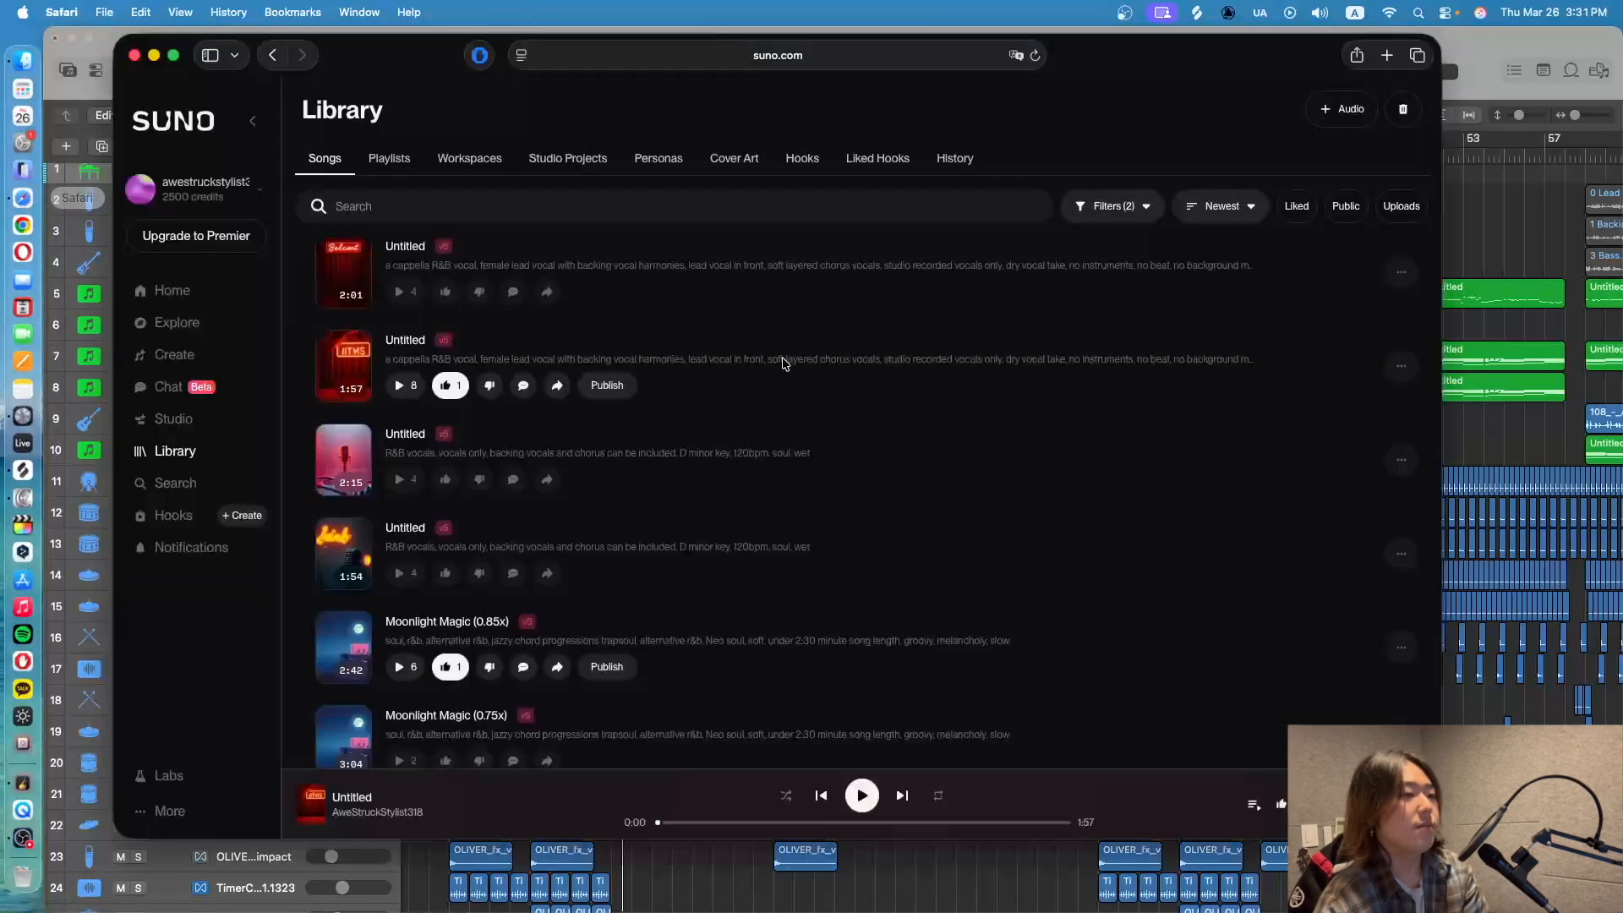
pyautogui.scroll(1, 706, 363)
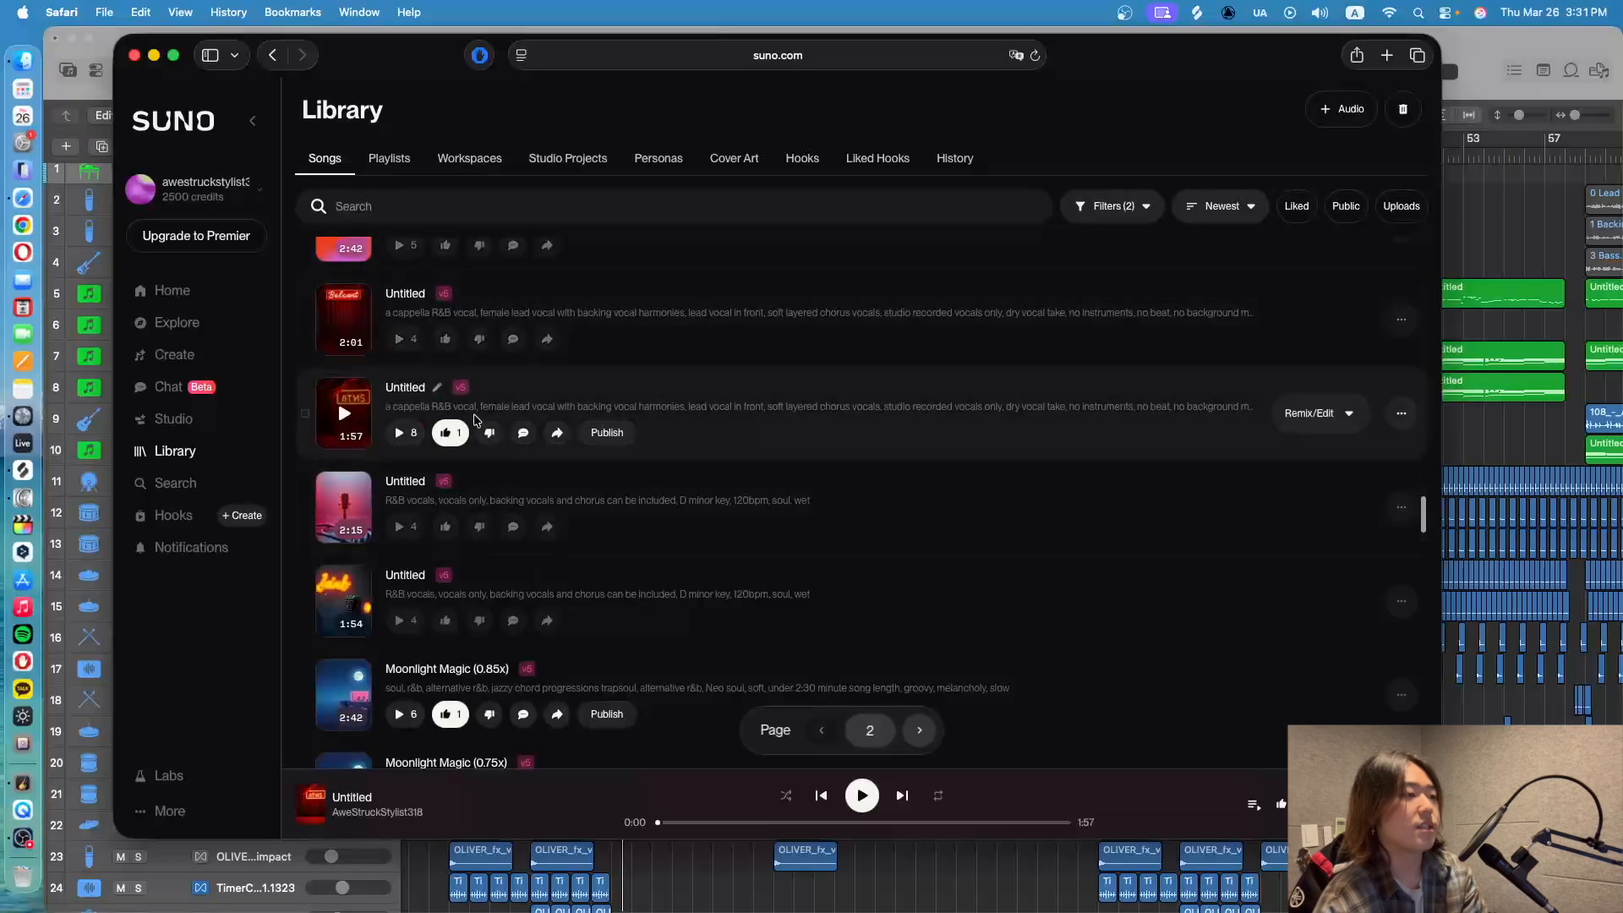
pyautogui.scroll(15, 482, 432)
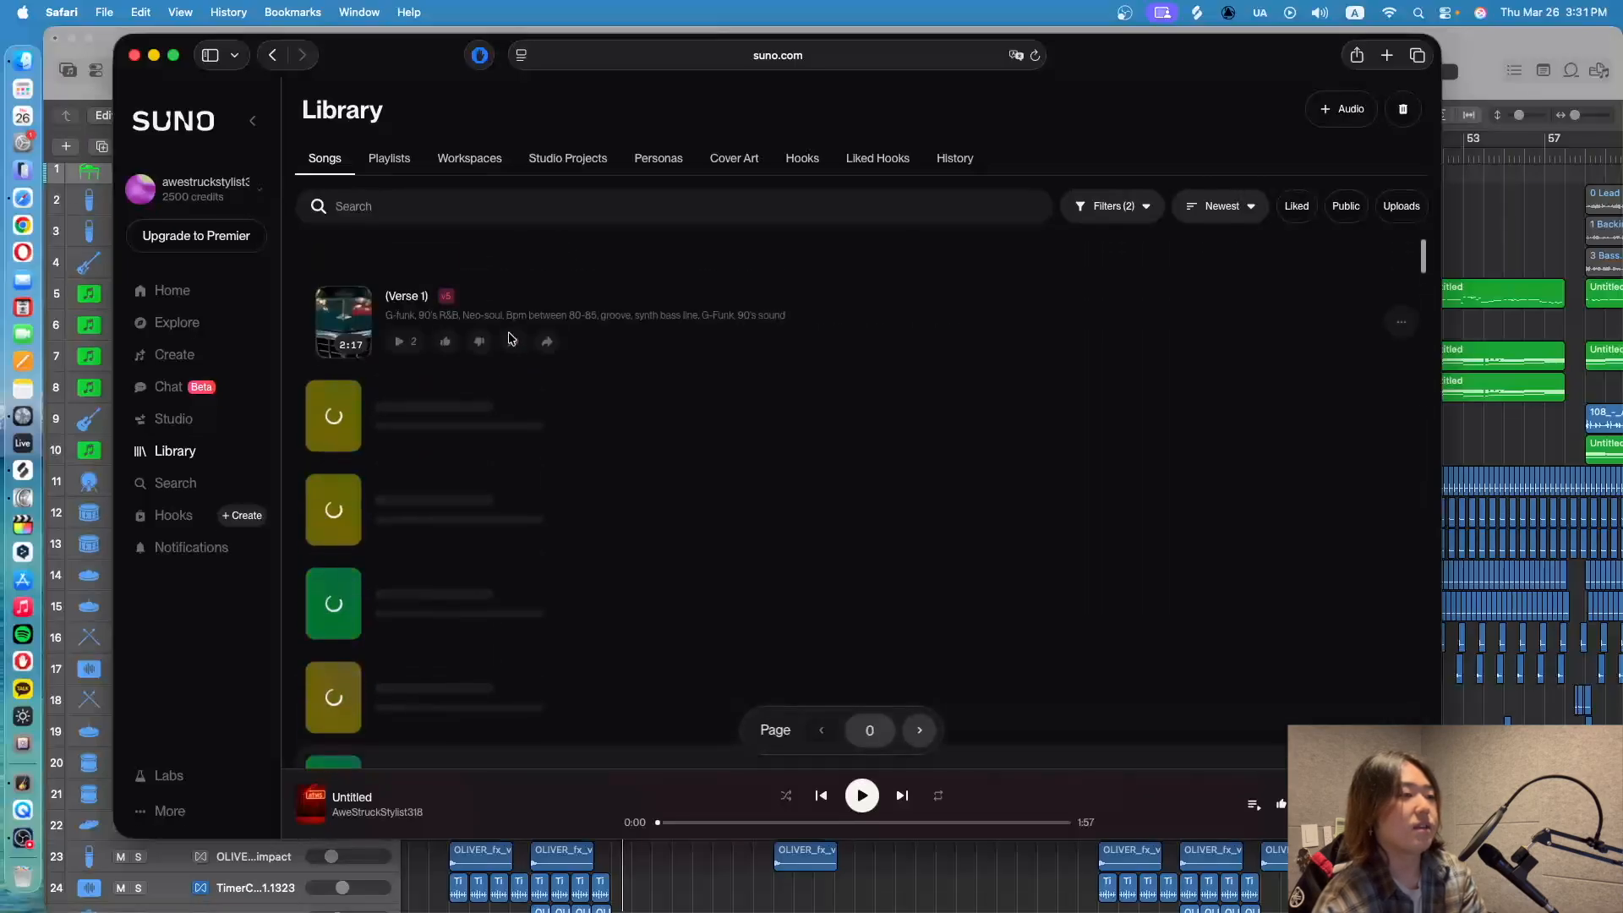
pyautogui.scroll(-10, 499, 336)
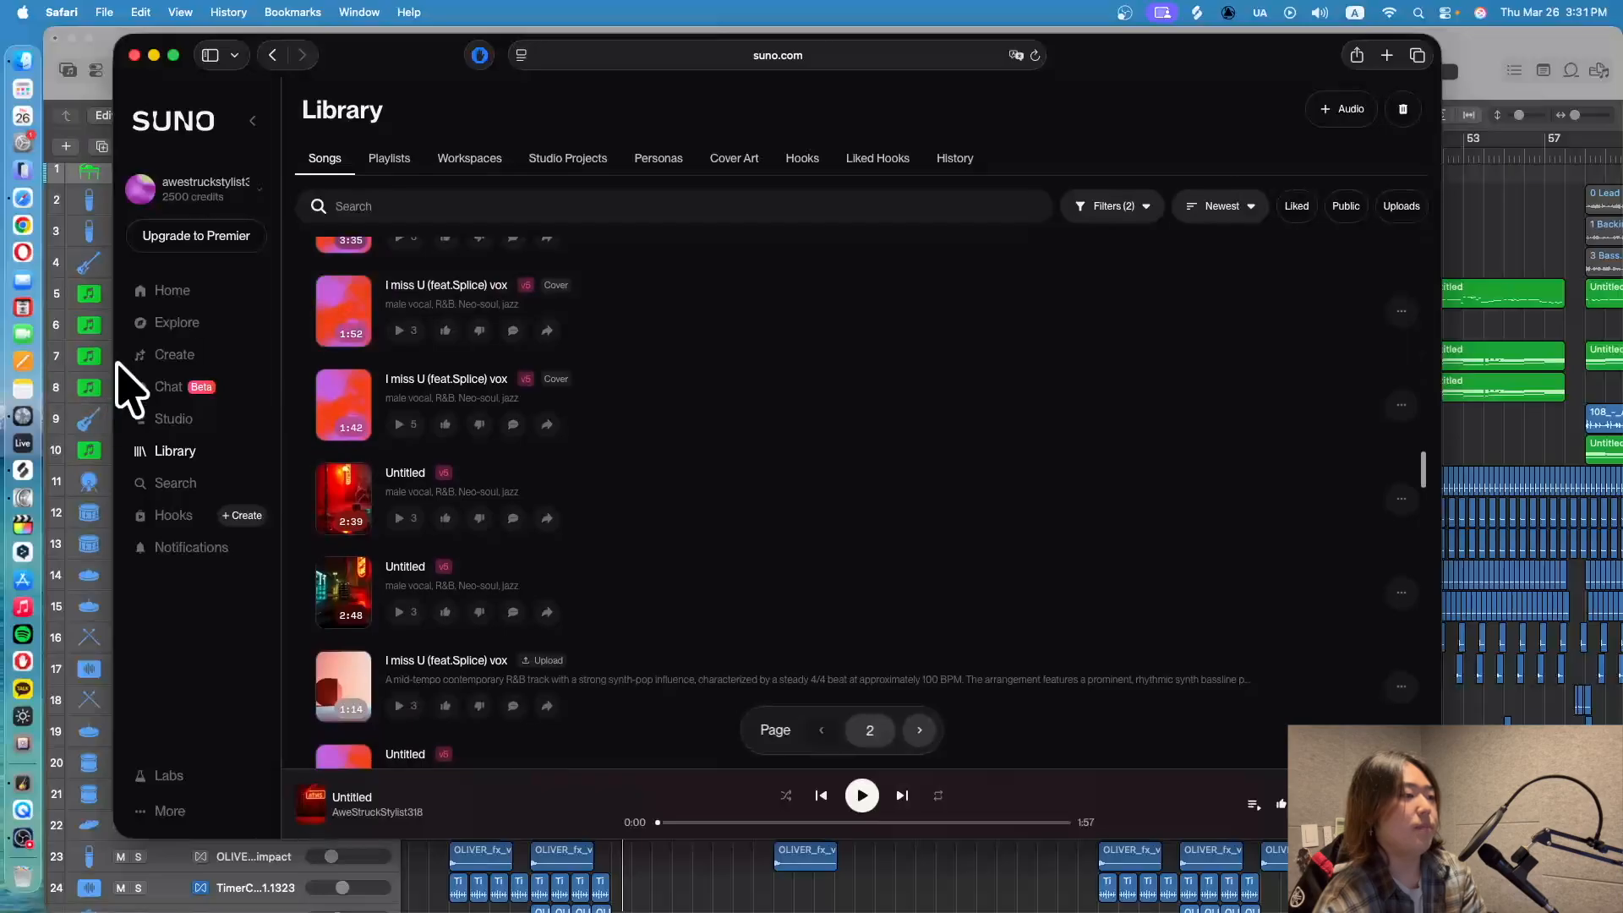
# Go to the song creation page and examine the Lyrics and Styles fields and the existing workspace songs
pyautogui.click(182, 355)
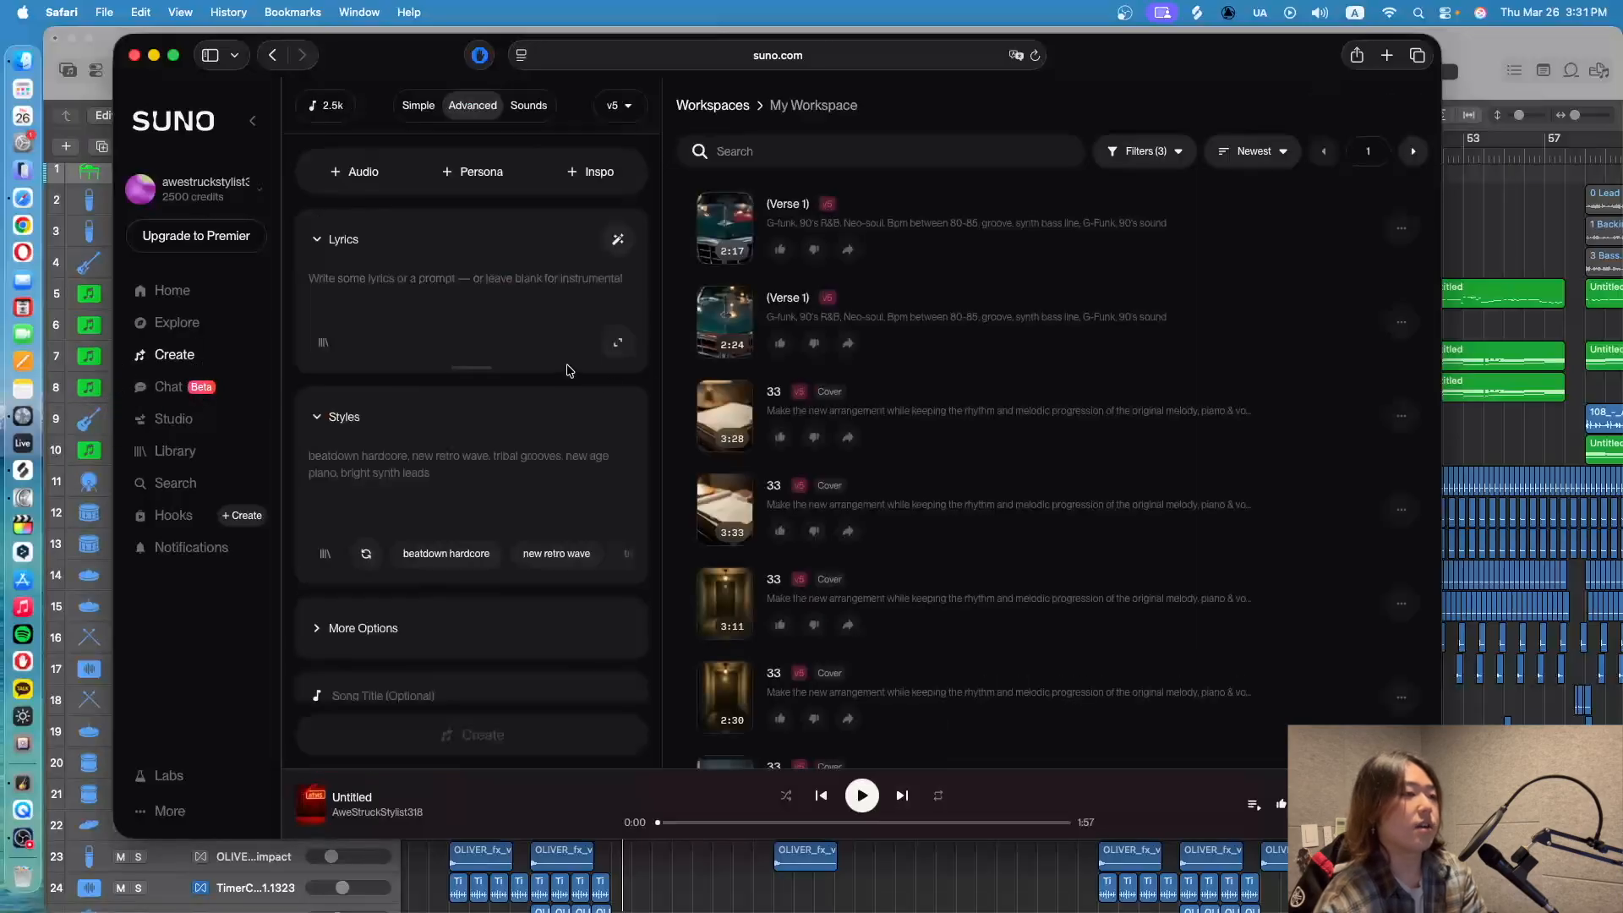
pyautogui.scroll(-5, 749, 353)
pyautogui.scroll(-3, 749, 353)
pyautogui.scroll(-2, 529, 403)
pyautogui.scroll(10, 999, 392)
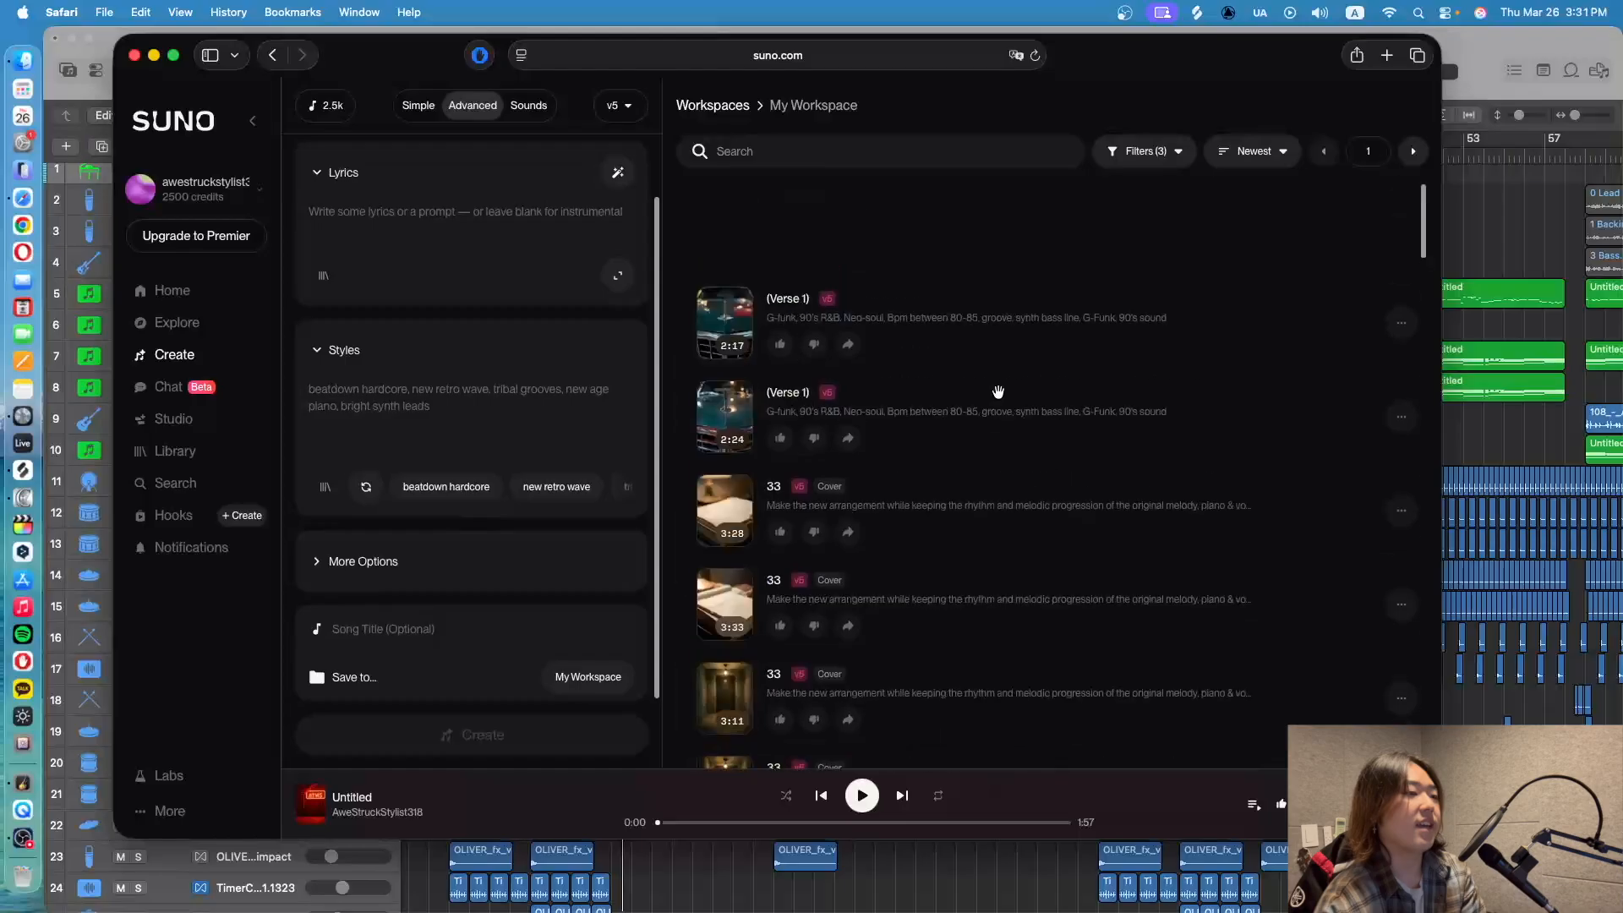
pyautogui.scroll(2, 512, 359)
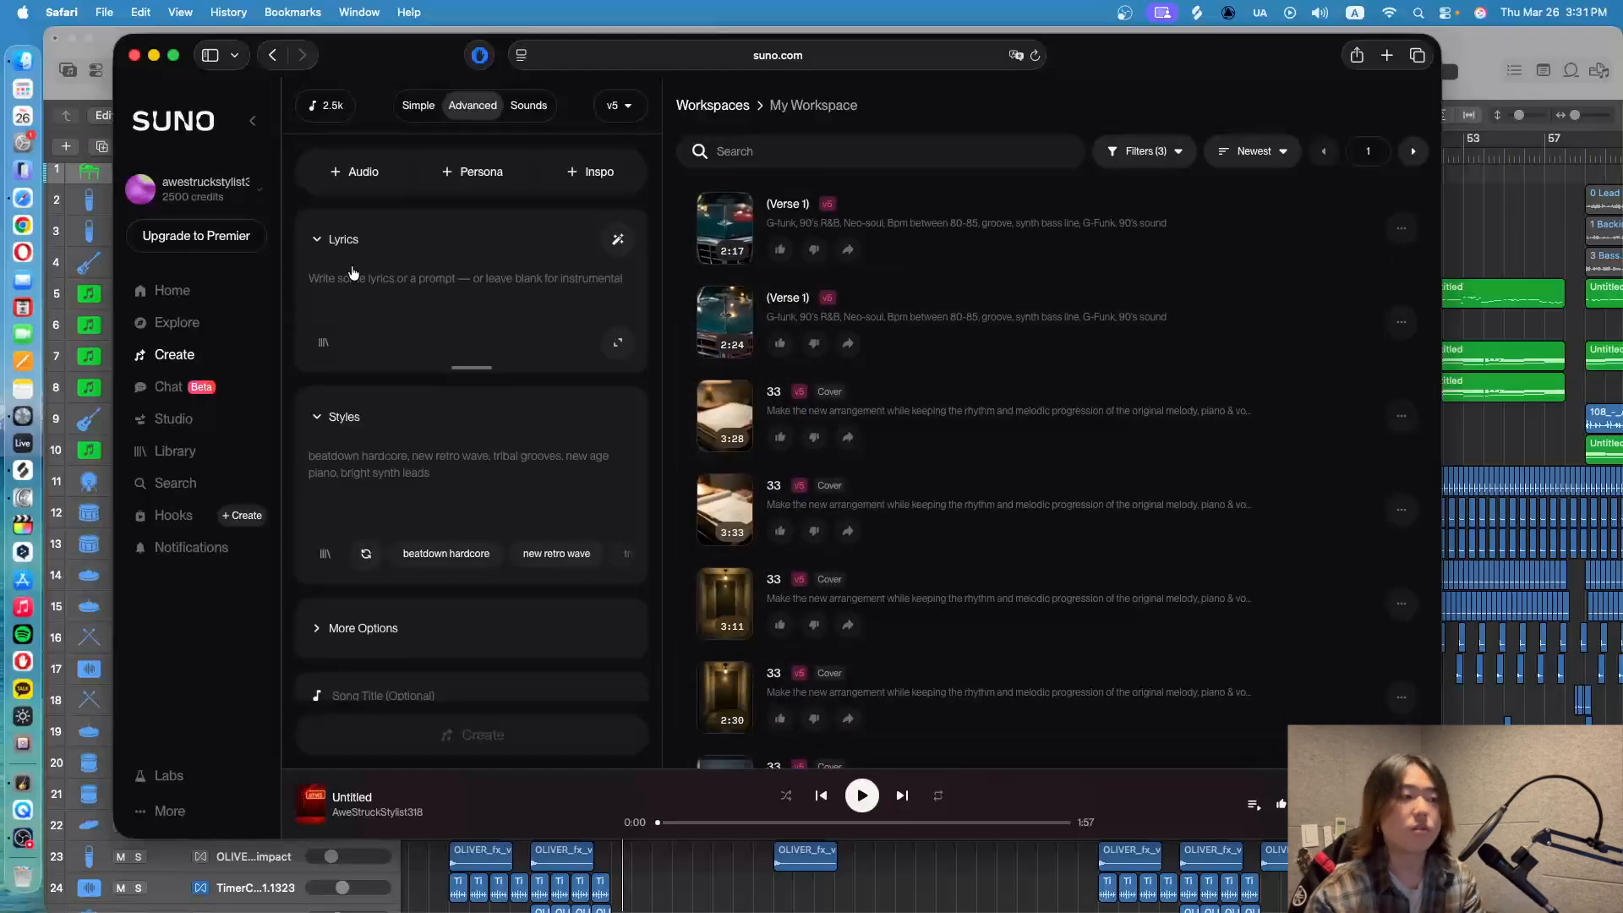
pyautogui.click(373, 284)
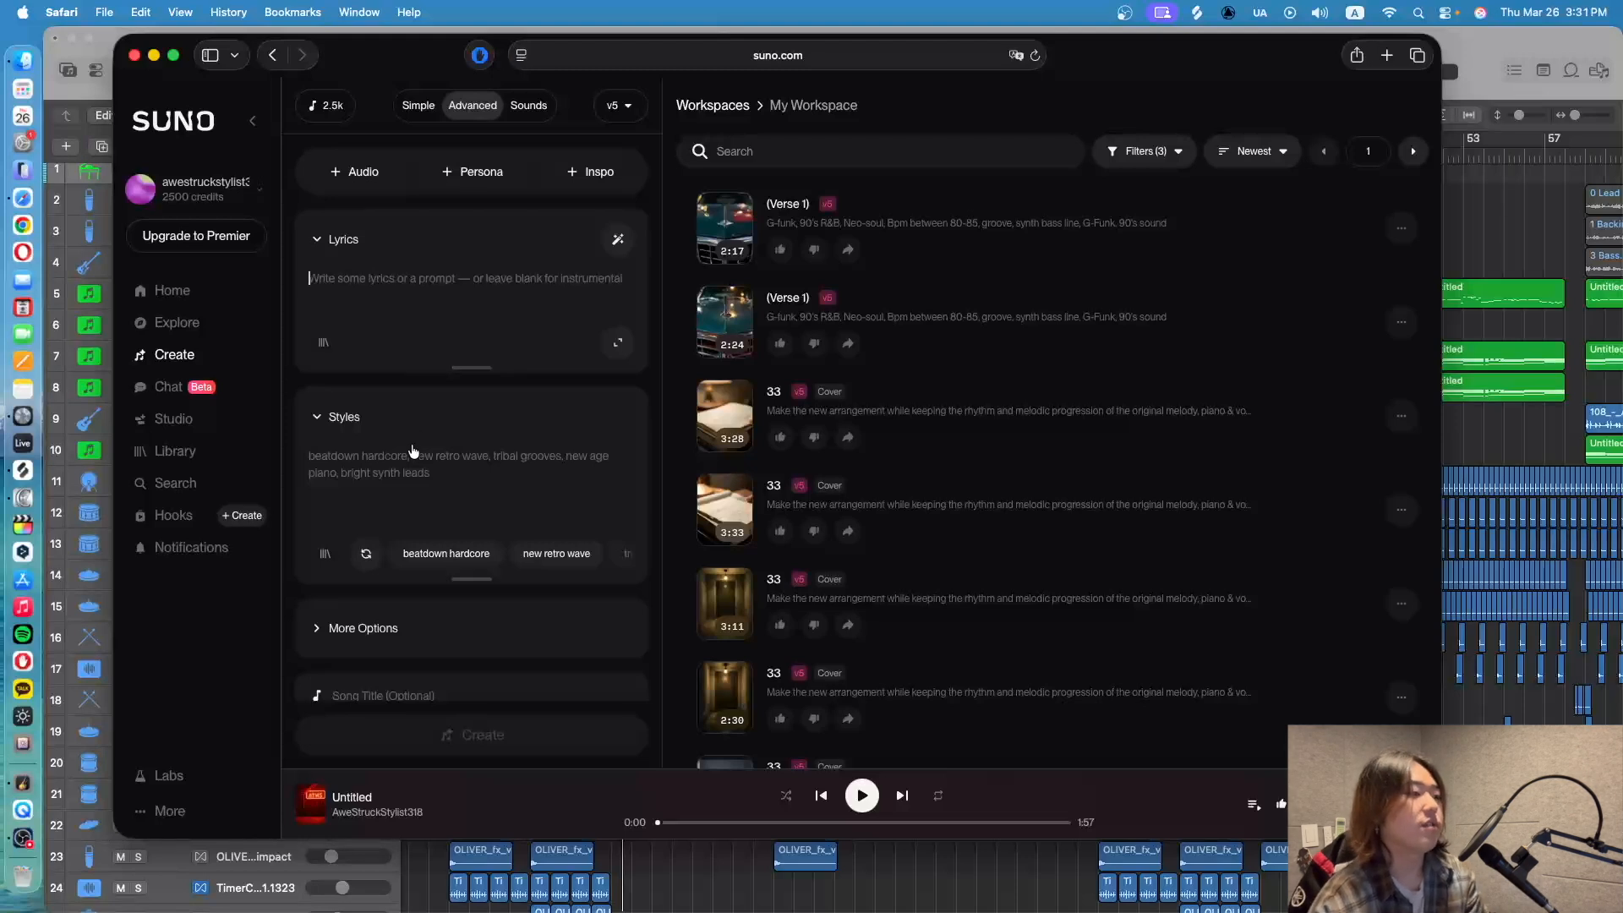
pyautogui.scroll(-2, 405, 422)
pyautogui.click(350, 388)
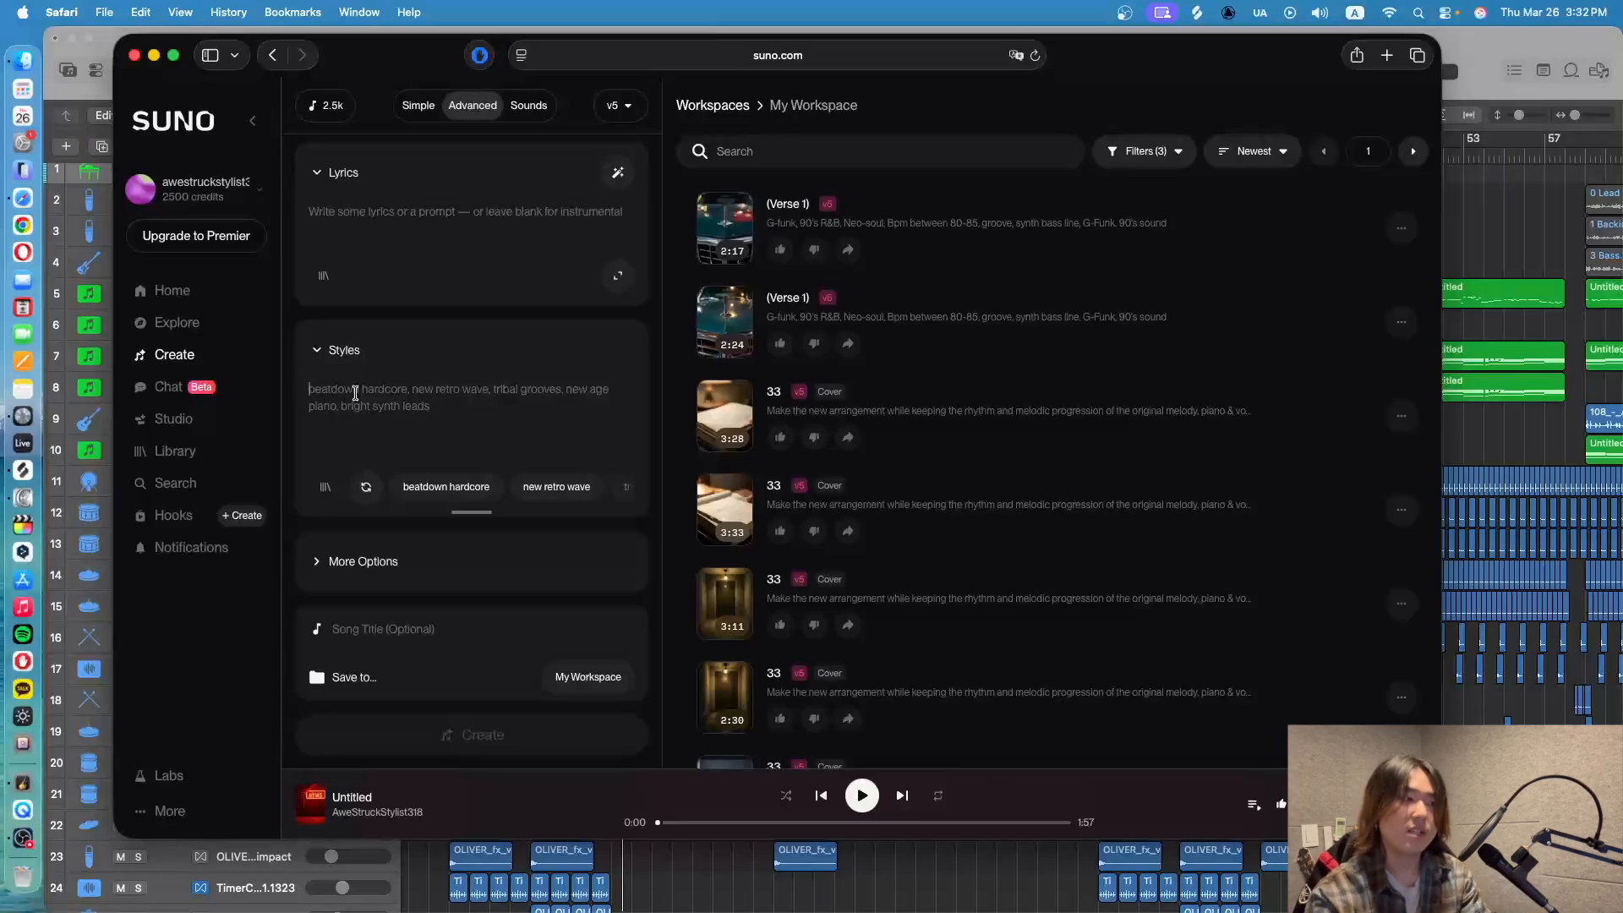
pyautogui.scroll(2, 372, 405)
pyautogui.scroll(-2, 435, 444)
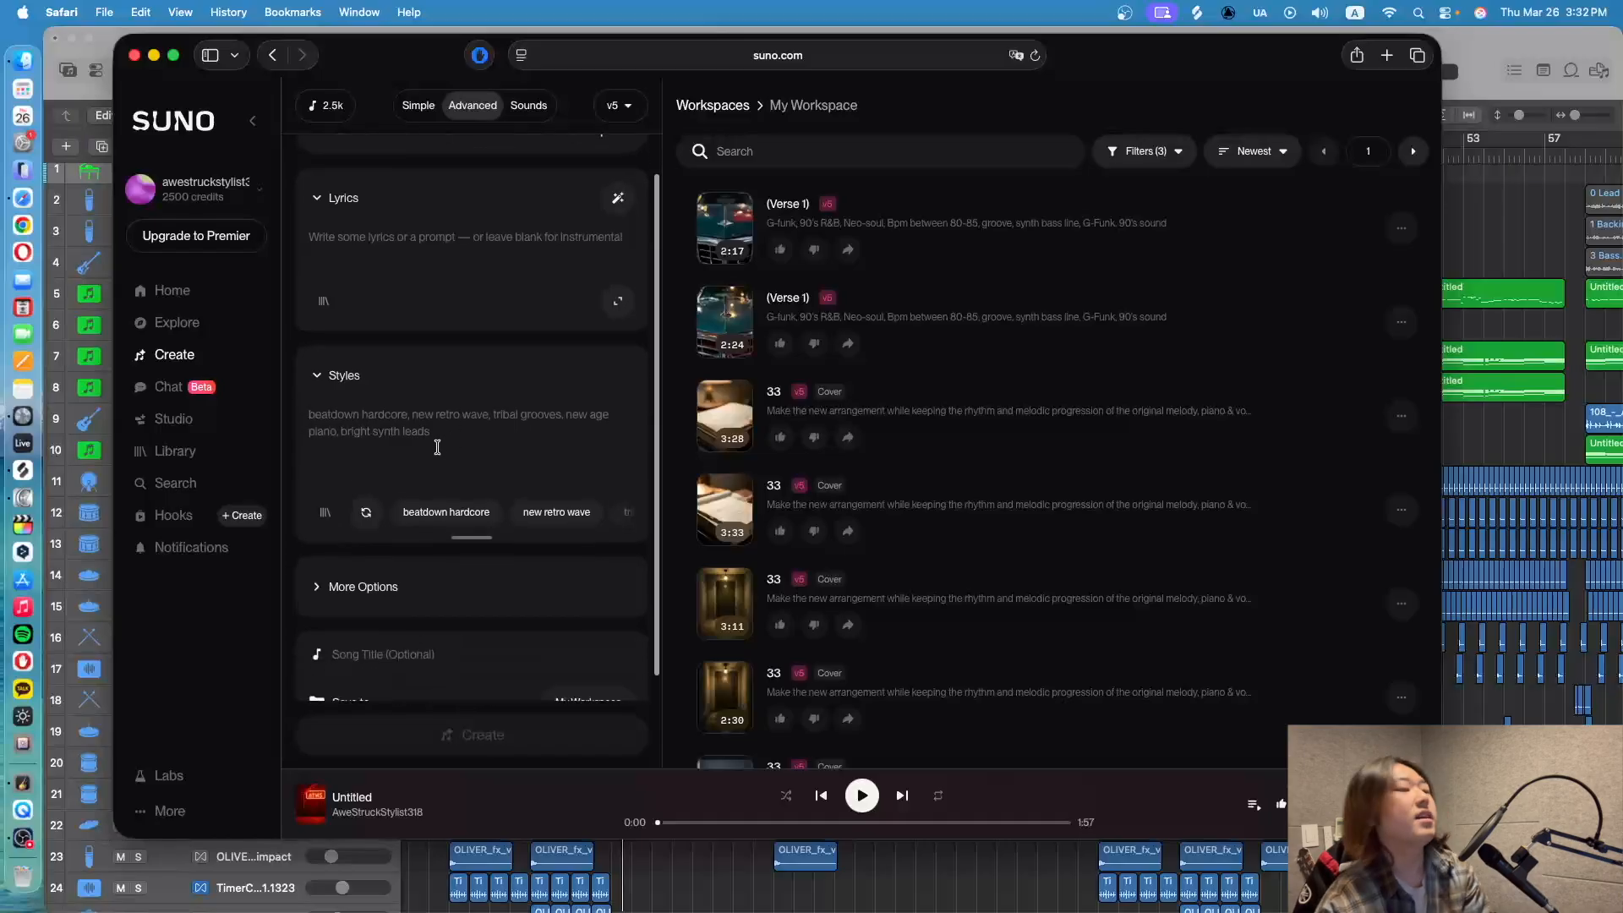
# Expand the additional song options, try the Auto lyrics mode and return to Manual
pyautogui.click(326, 561)
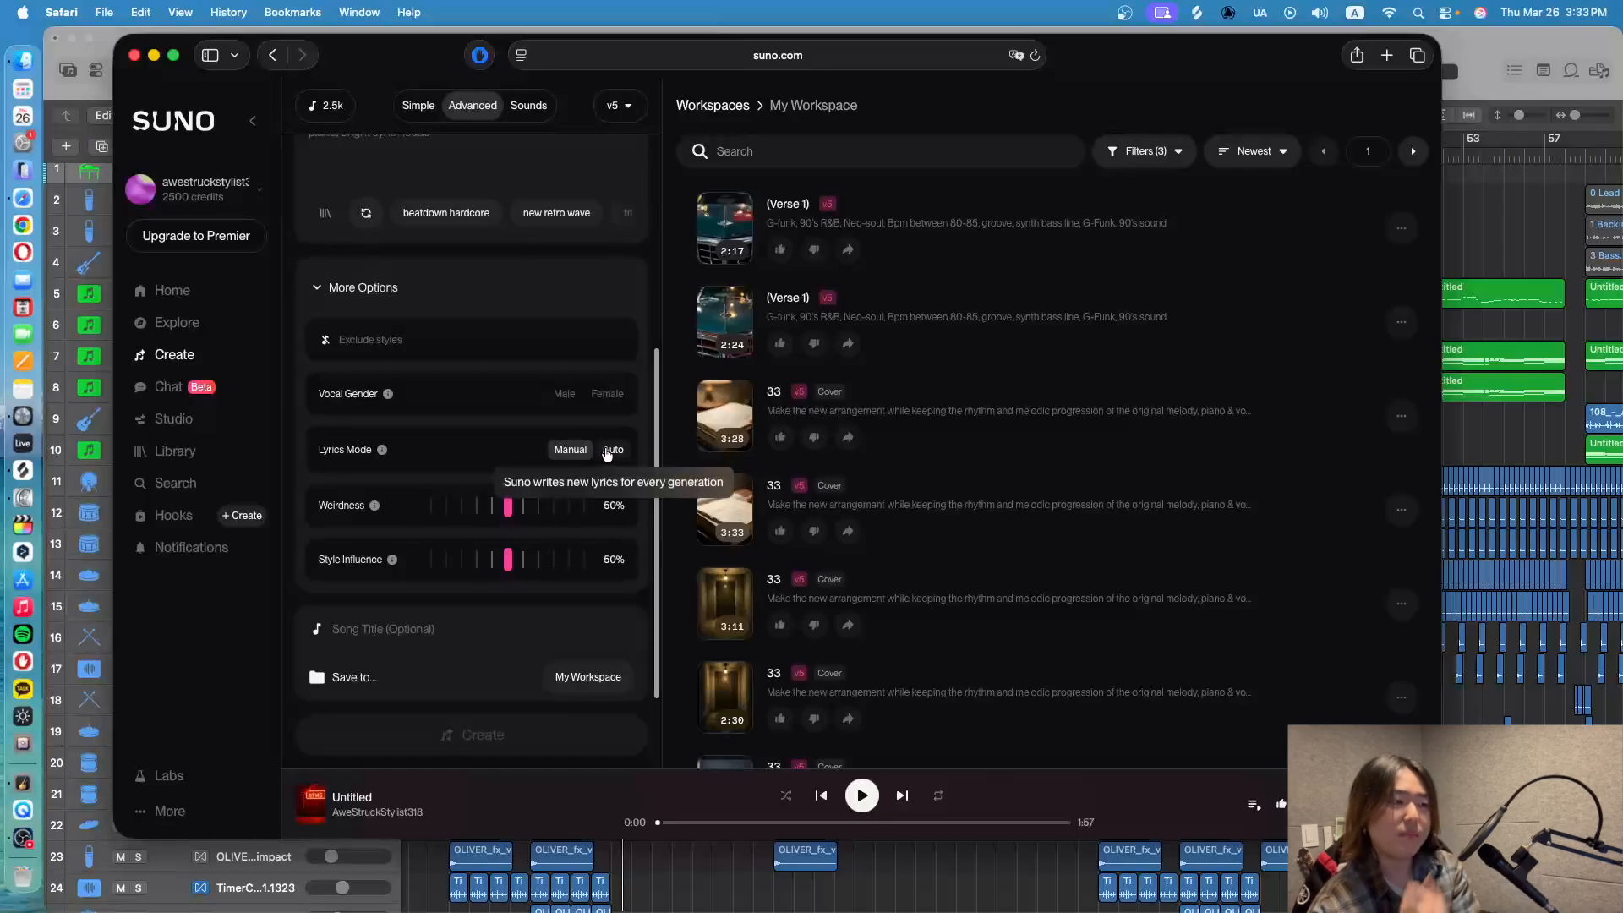
pyautogui.click(607, 452)
pyautogui.scroll(5, 423, 380)
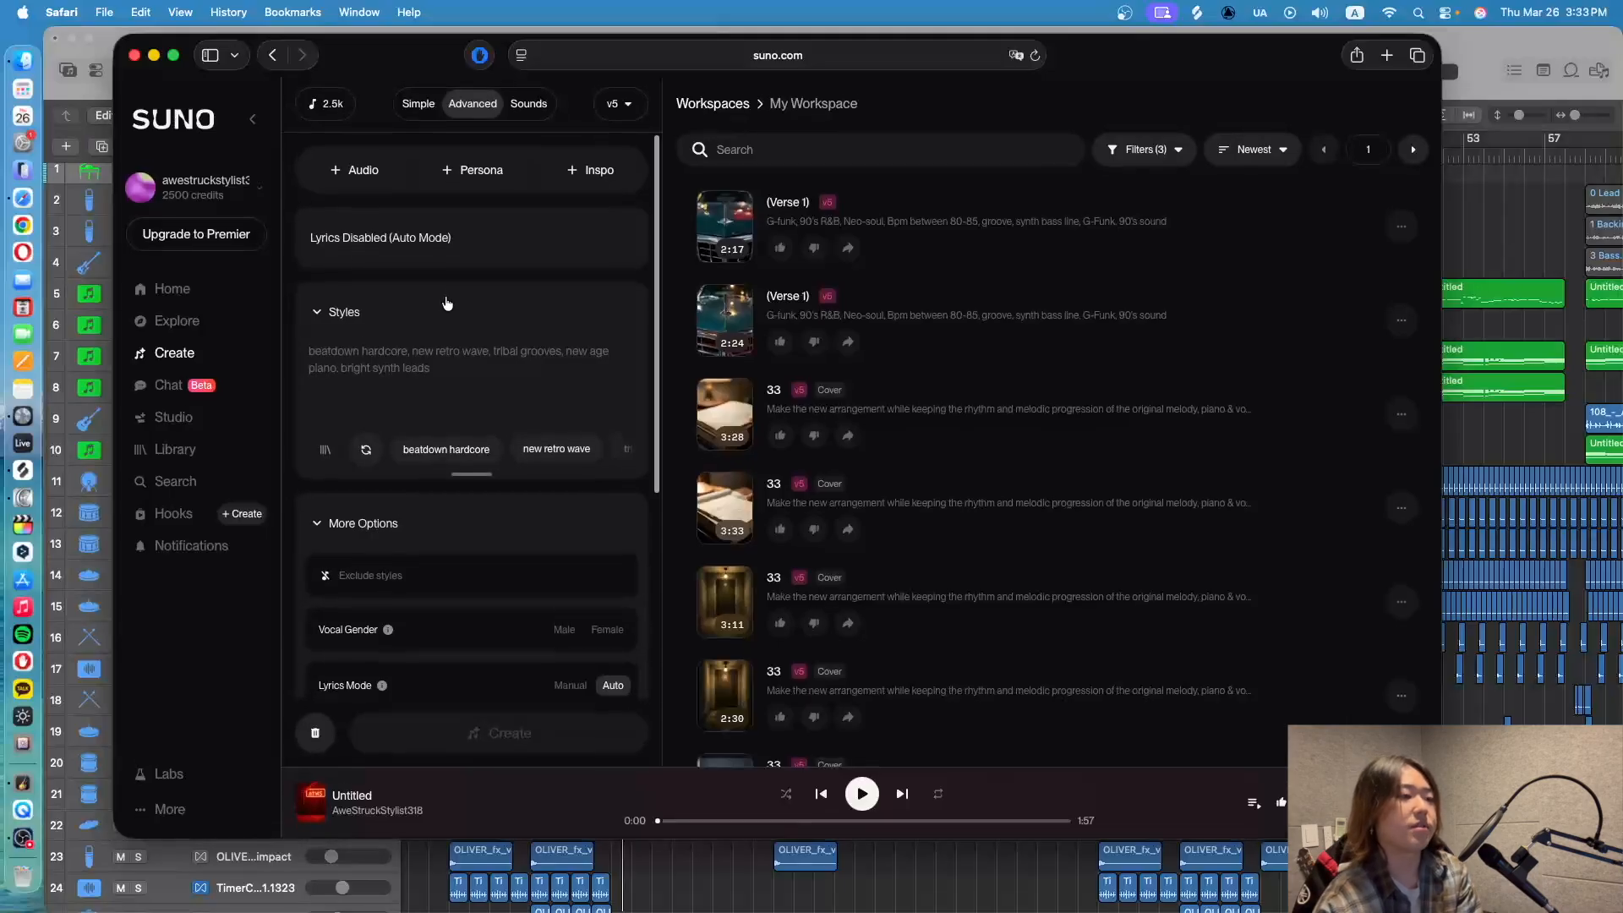
pyautogui.scroll(-5, 445, 308)
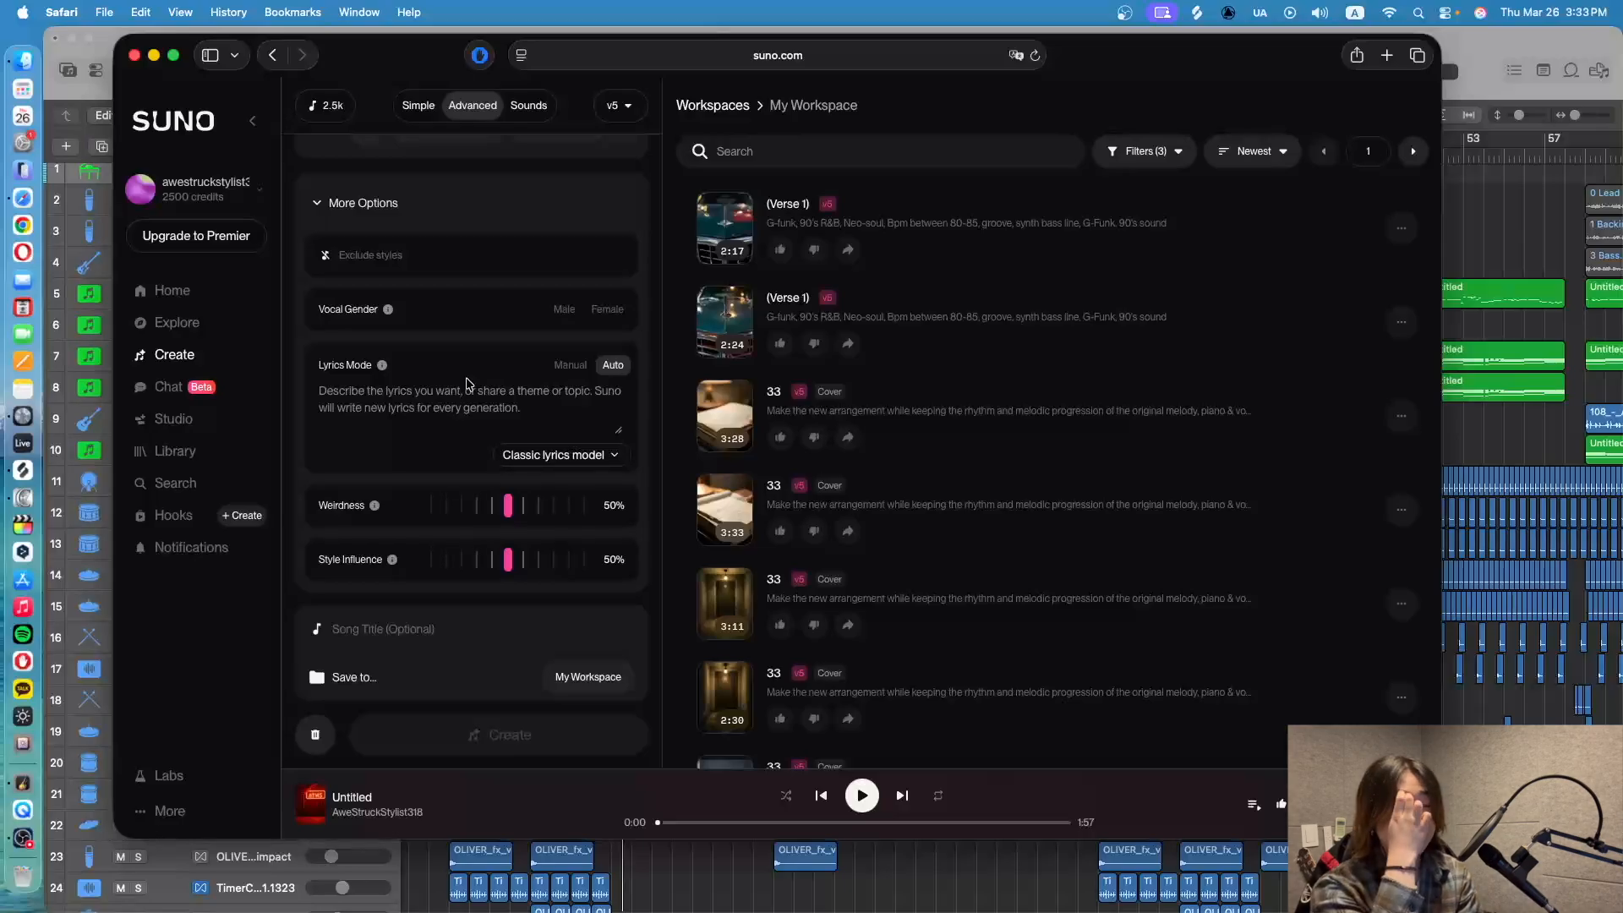
pyautogui.click(578, 366)
pyautogui.scroll(5, 564, 397)
pyautogui.scroll(-1, 564, 398)
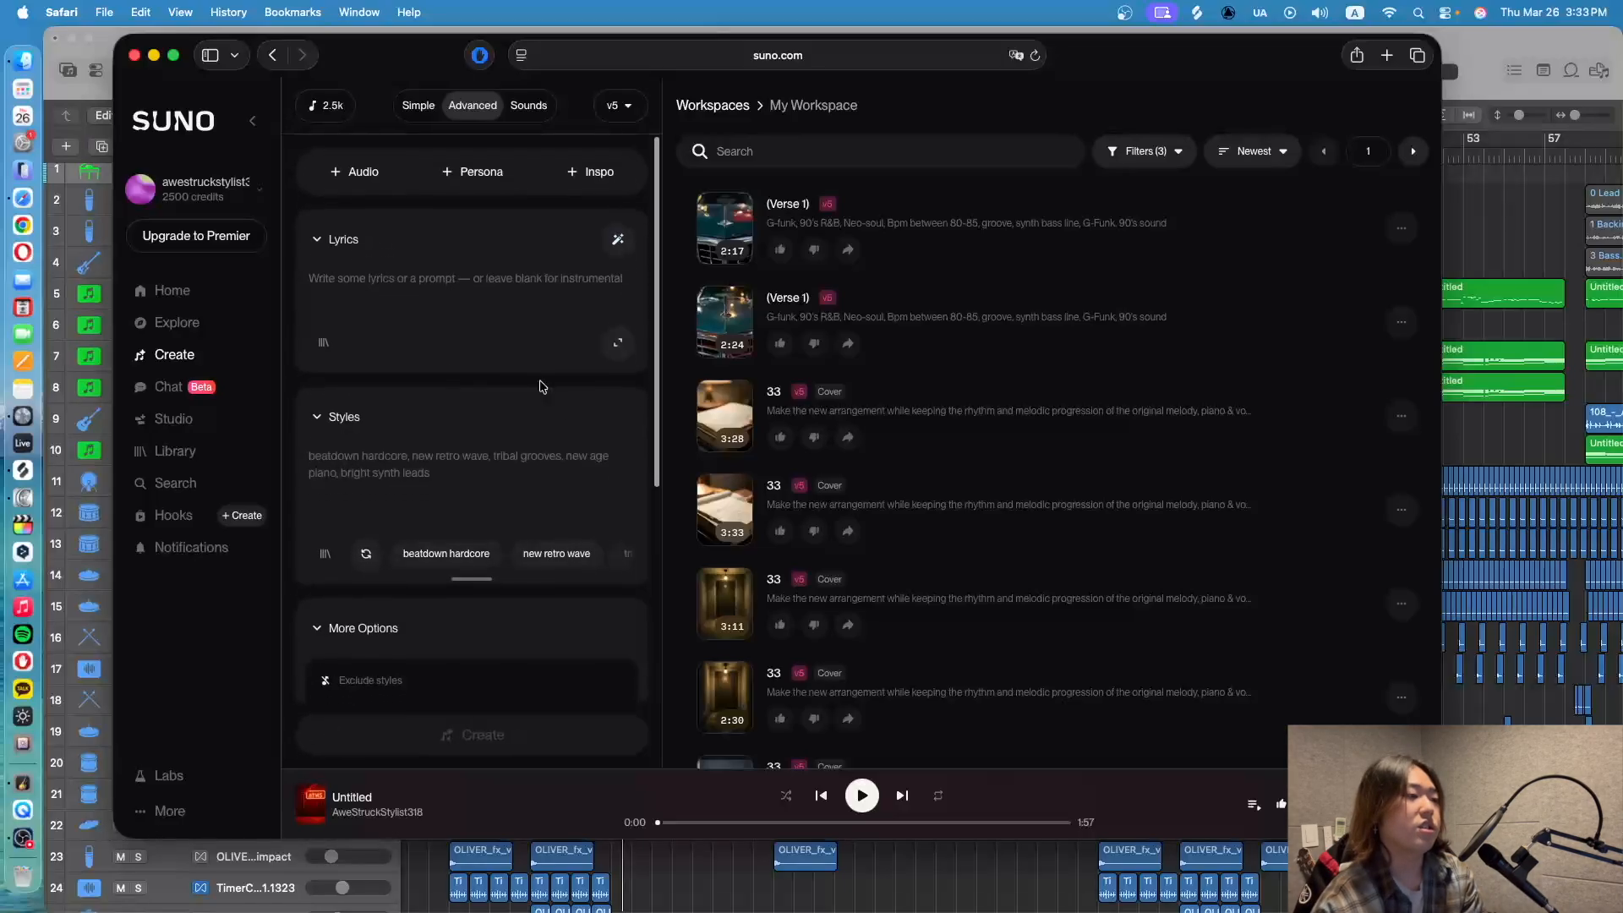
pyautogui.click(321, 273)
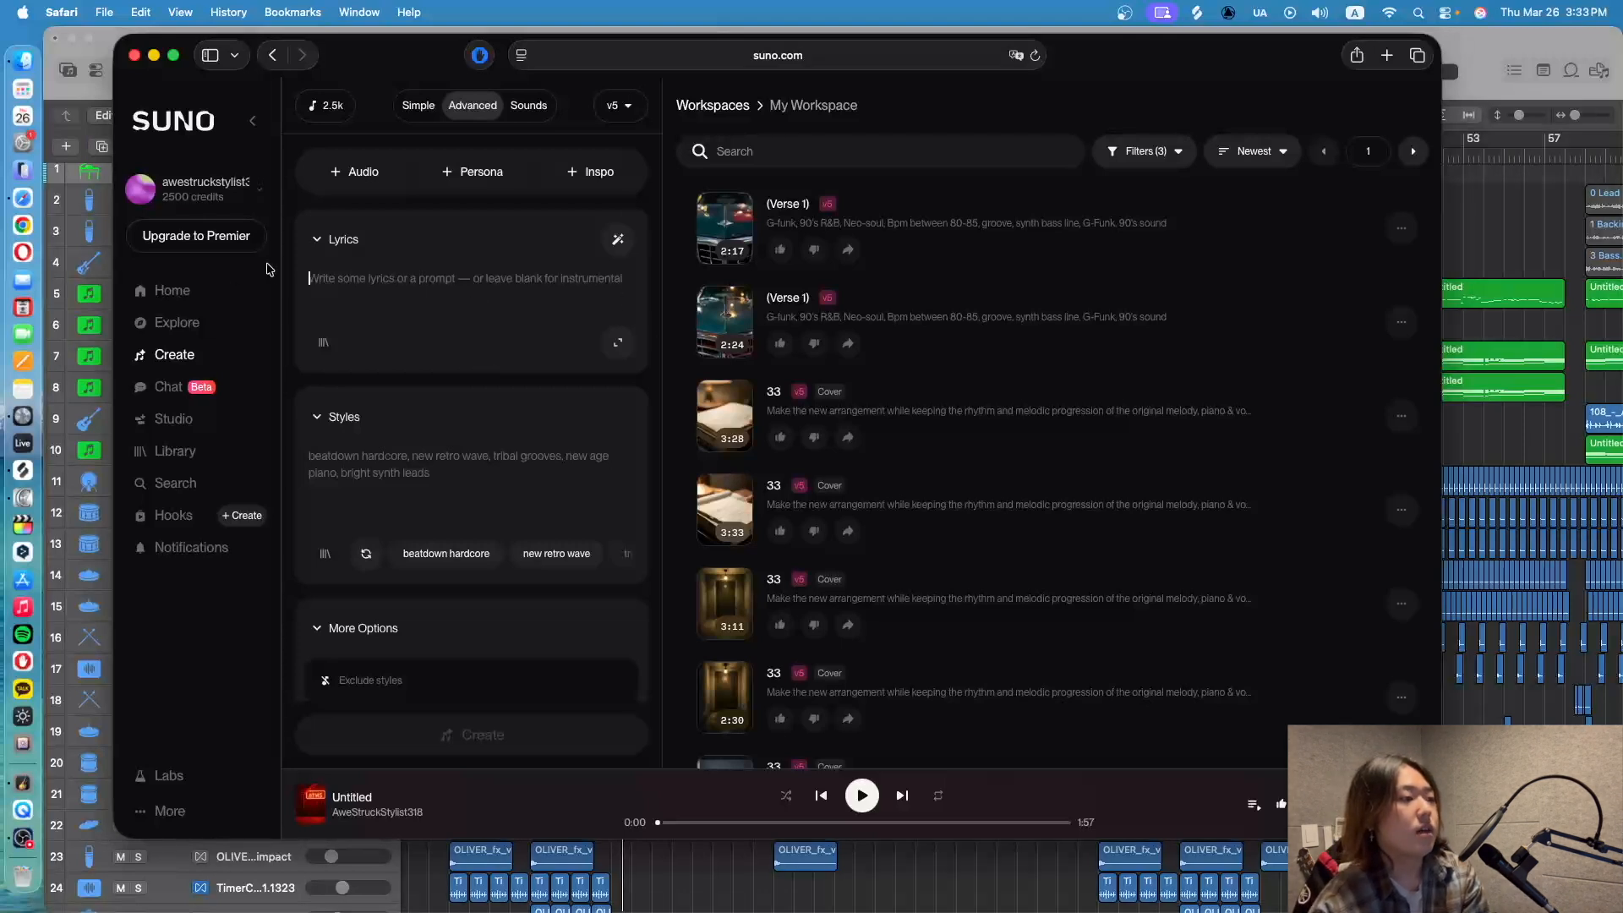
# Return to the library, find the liked 1:57 a cappella R&B song, show its details and listen to its opening
pyautogui.click(177, 450)
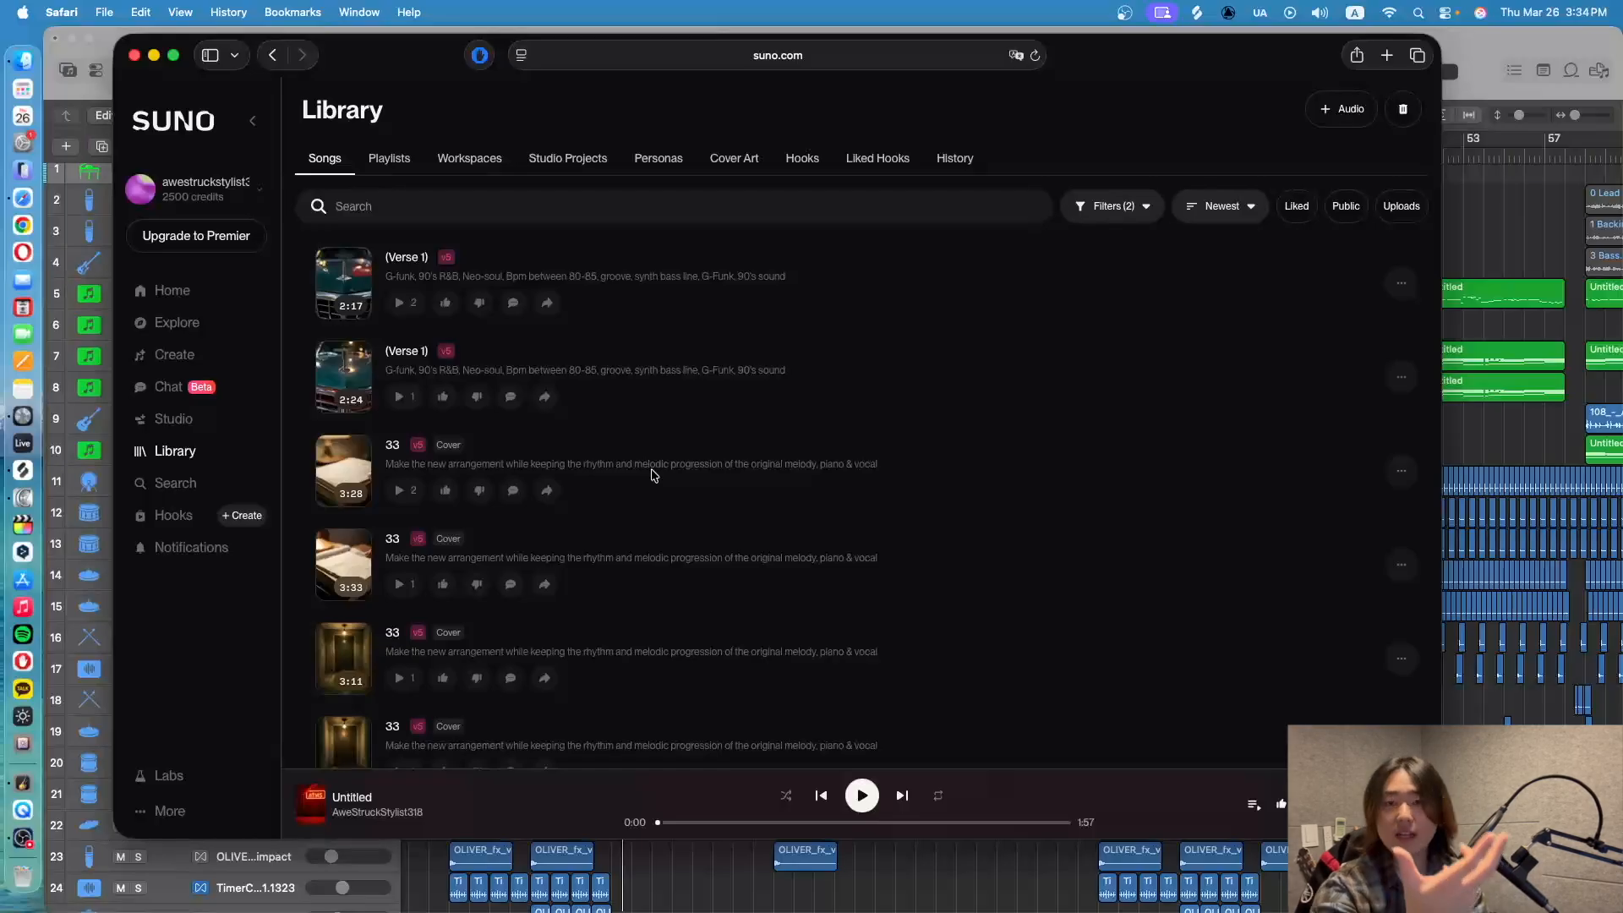
pyautogui.scroll(-20, 651, 475)
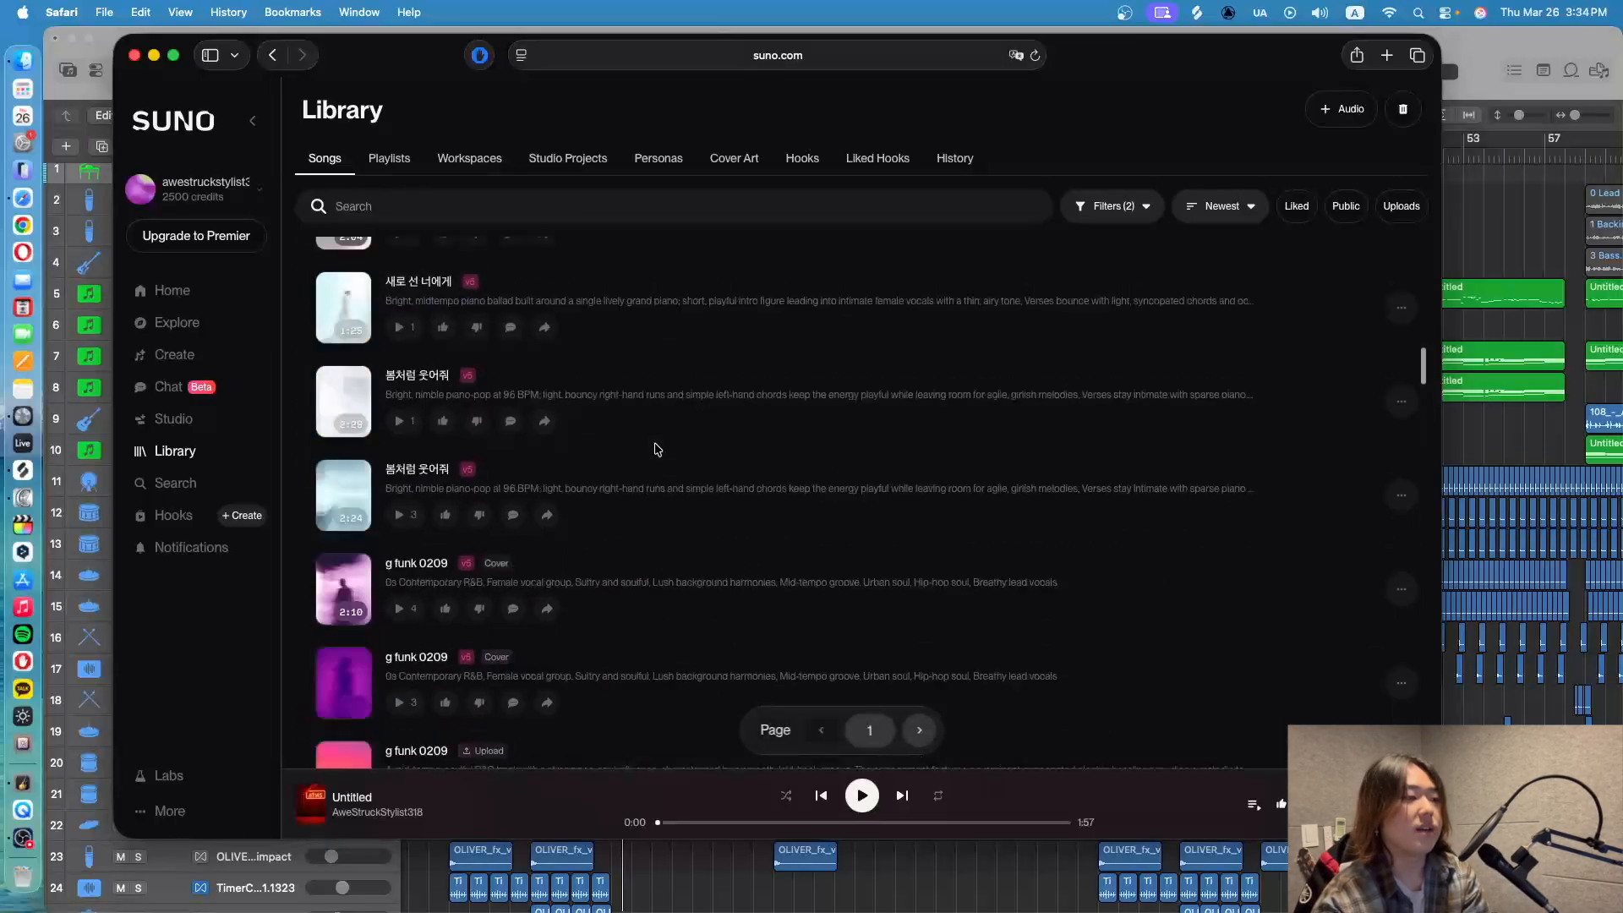
pyautogui.scroll(-10, 653, 452)
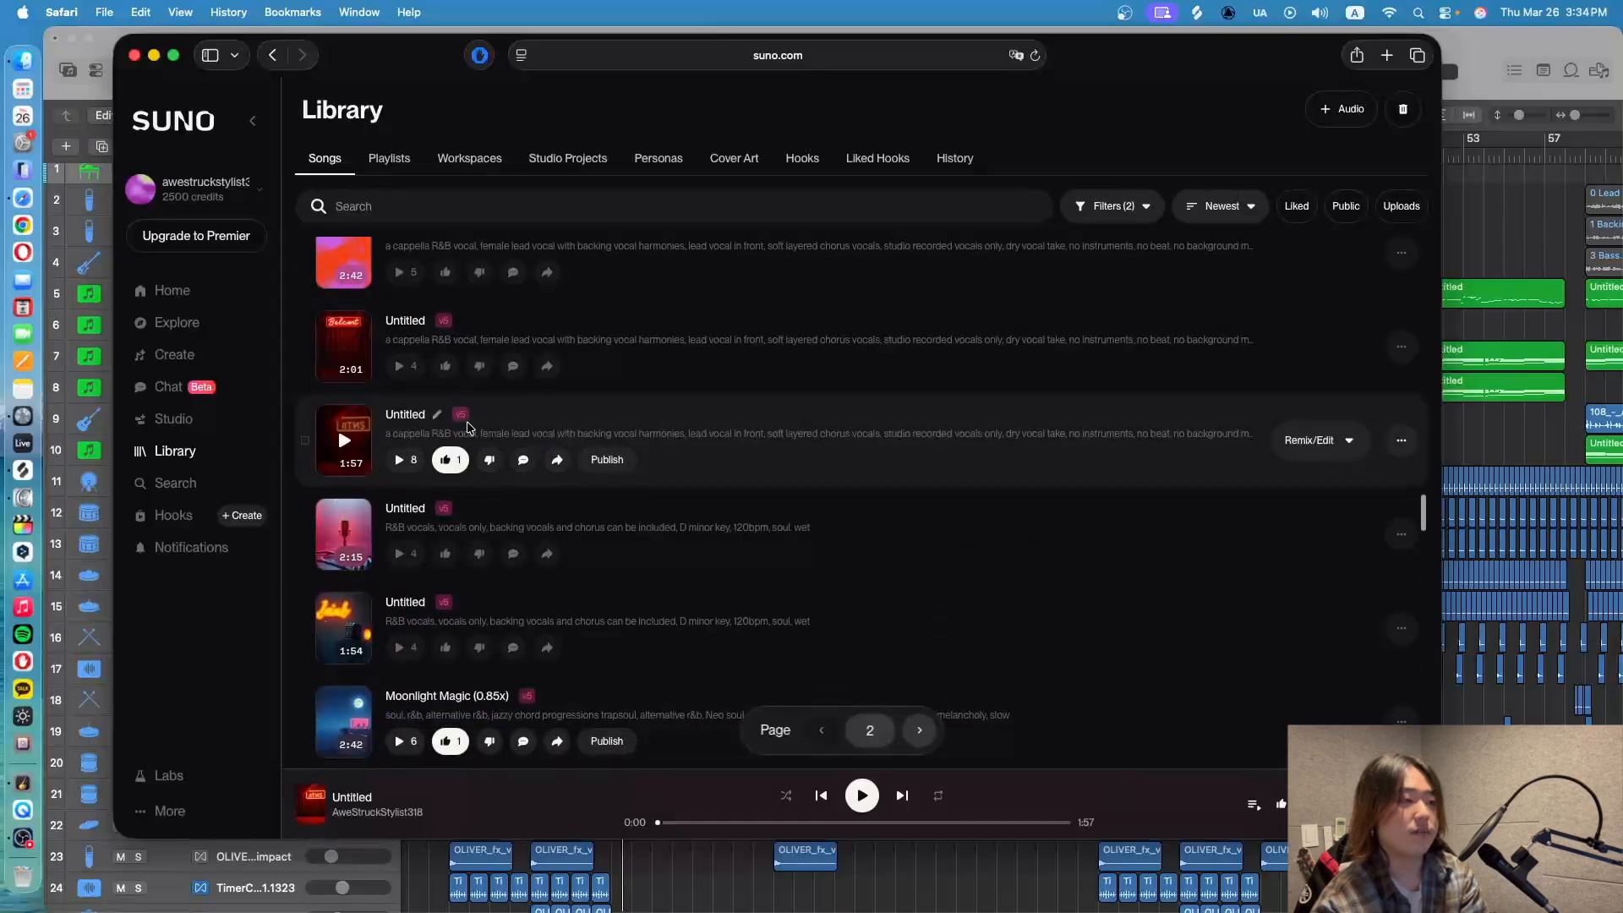
pyautogui.click(510, 424)
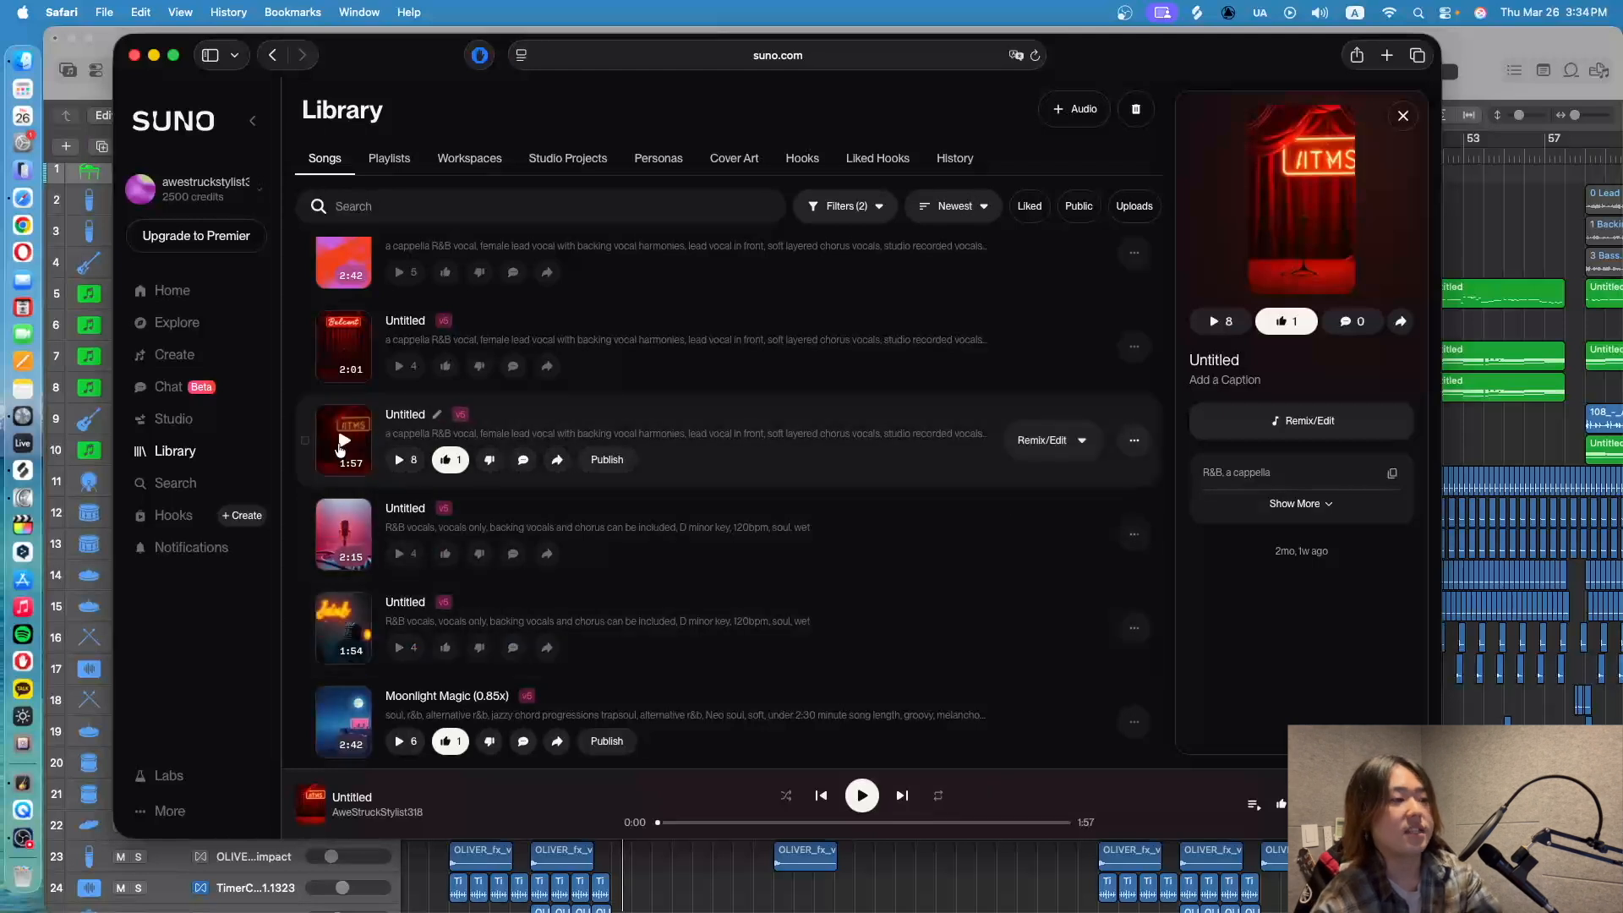
pyautogui.click(862, 796)
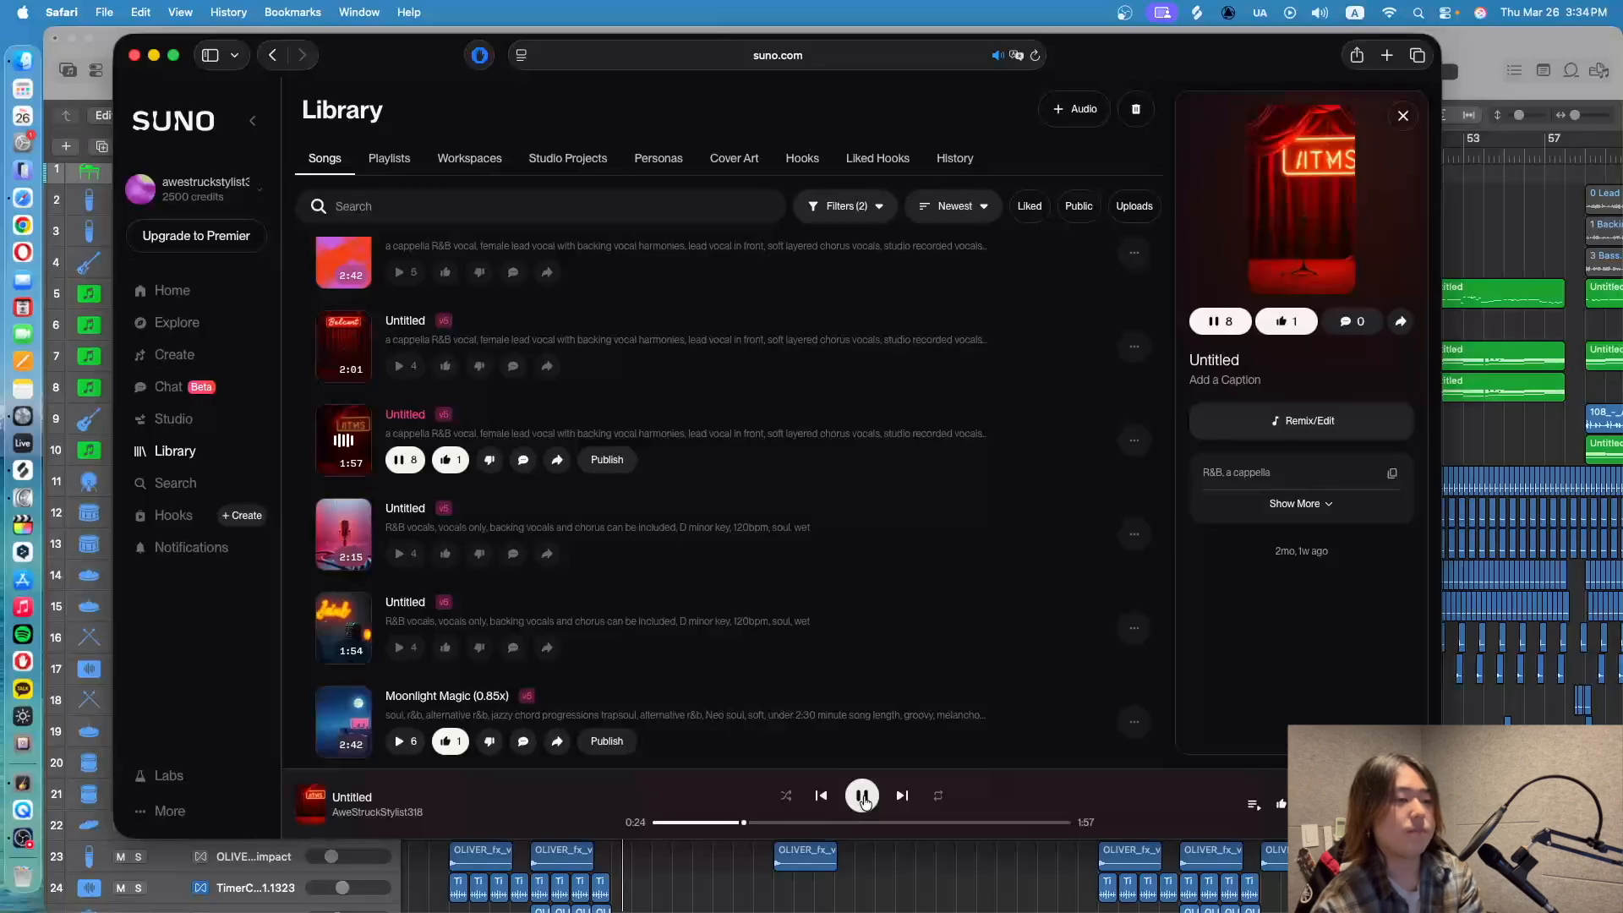
pyautogui.click(862, 796)
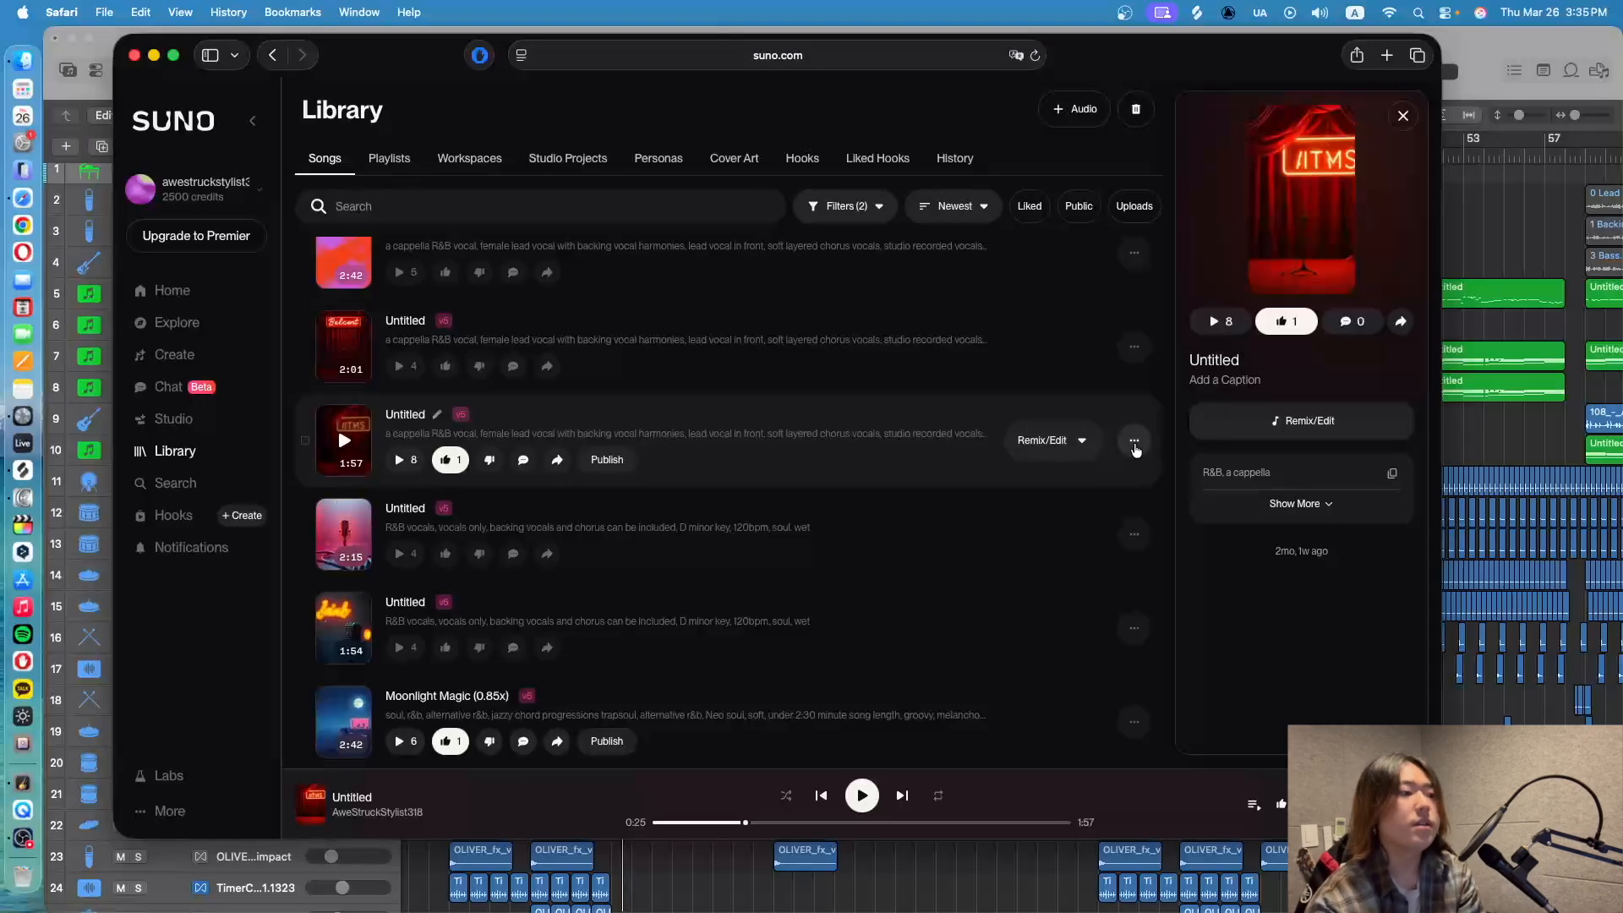
# Review the already extracted stems of the 1:57 a cappella song and close the stem view
pyautogui.click(1134, 442)
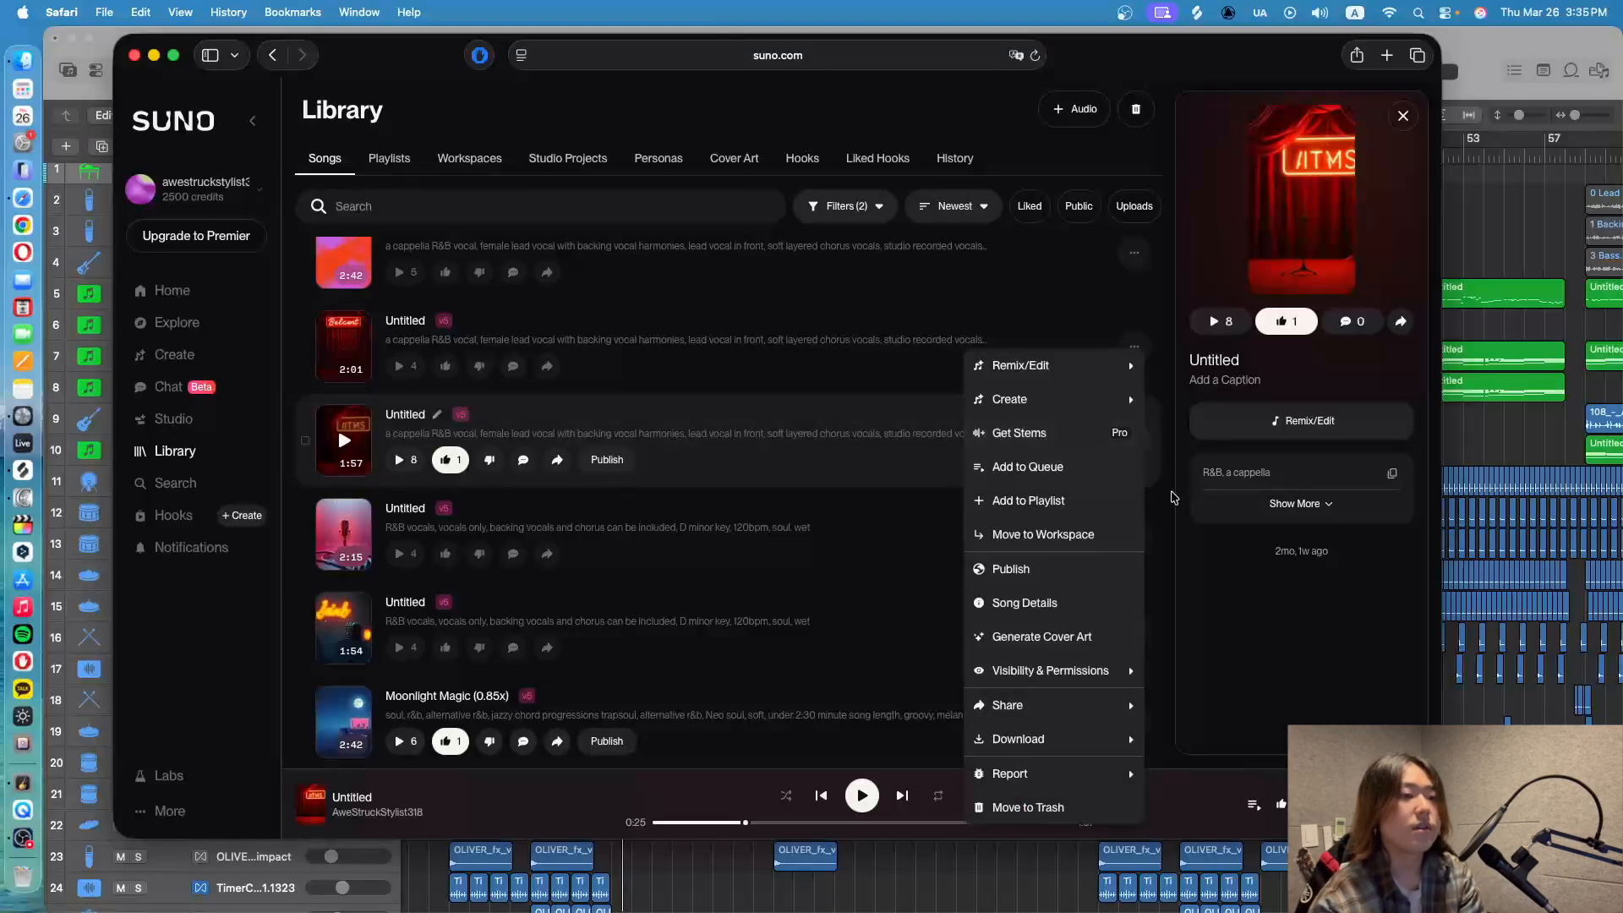
pyautogui.click(1180, 487)
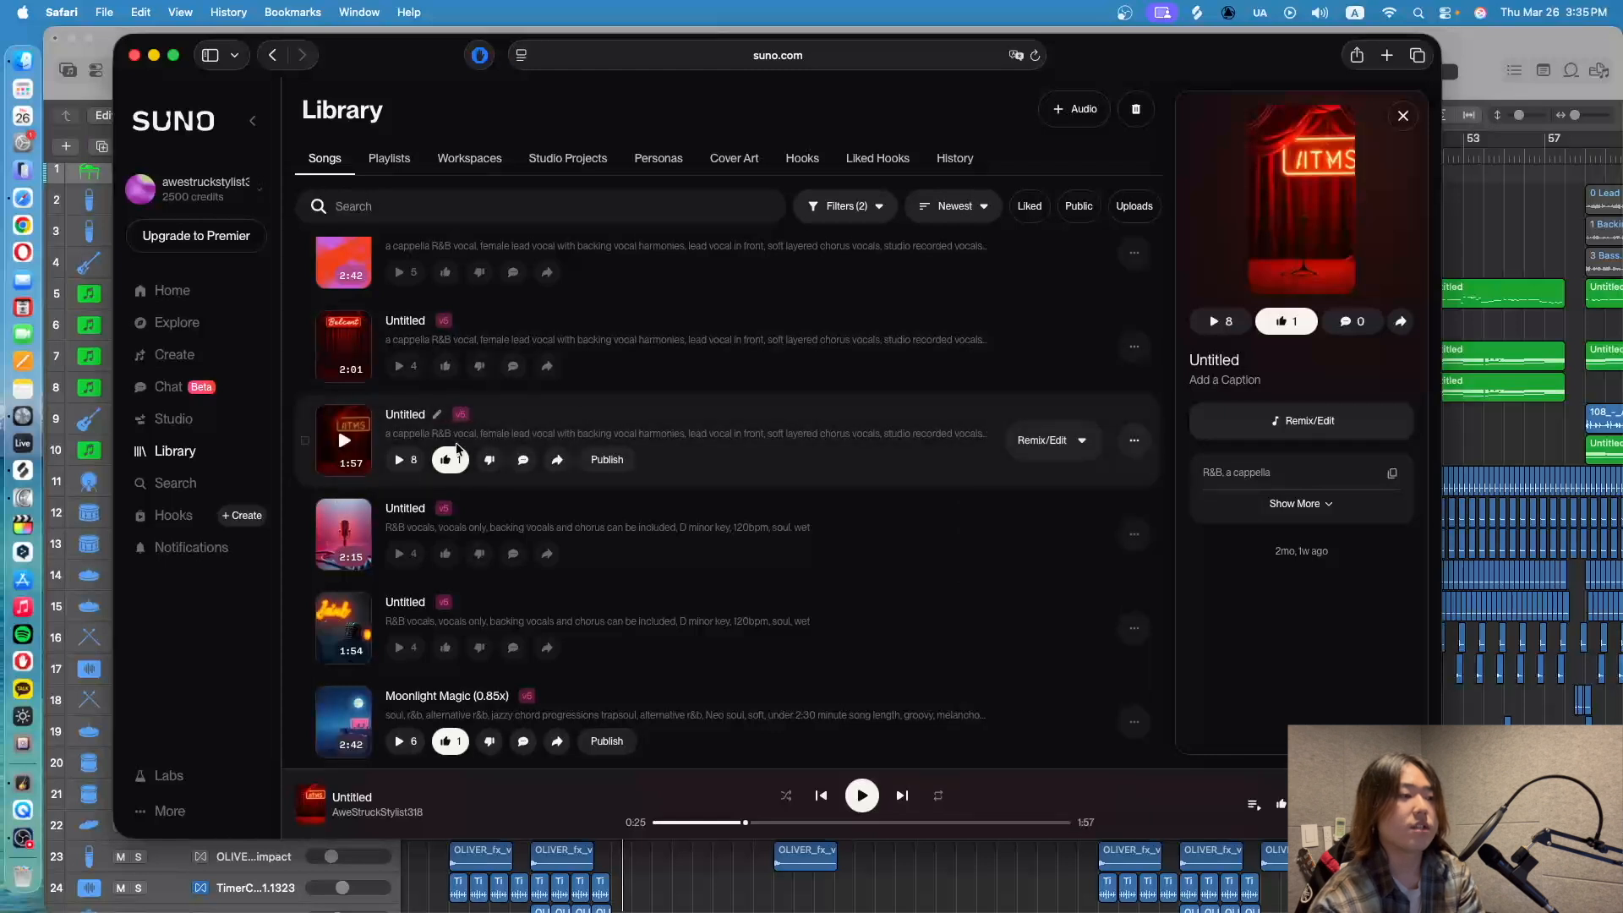
pyautogui.click(1133, 441)
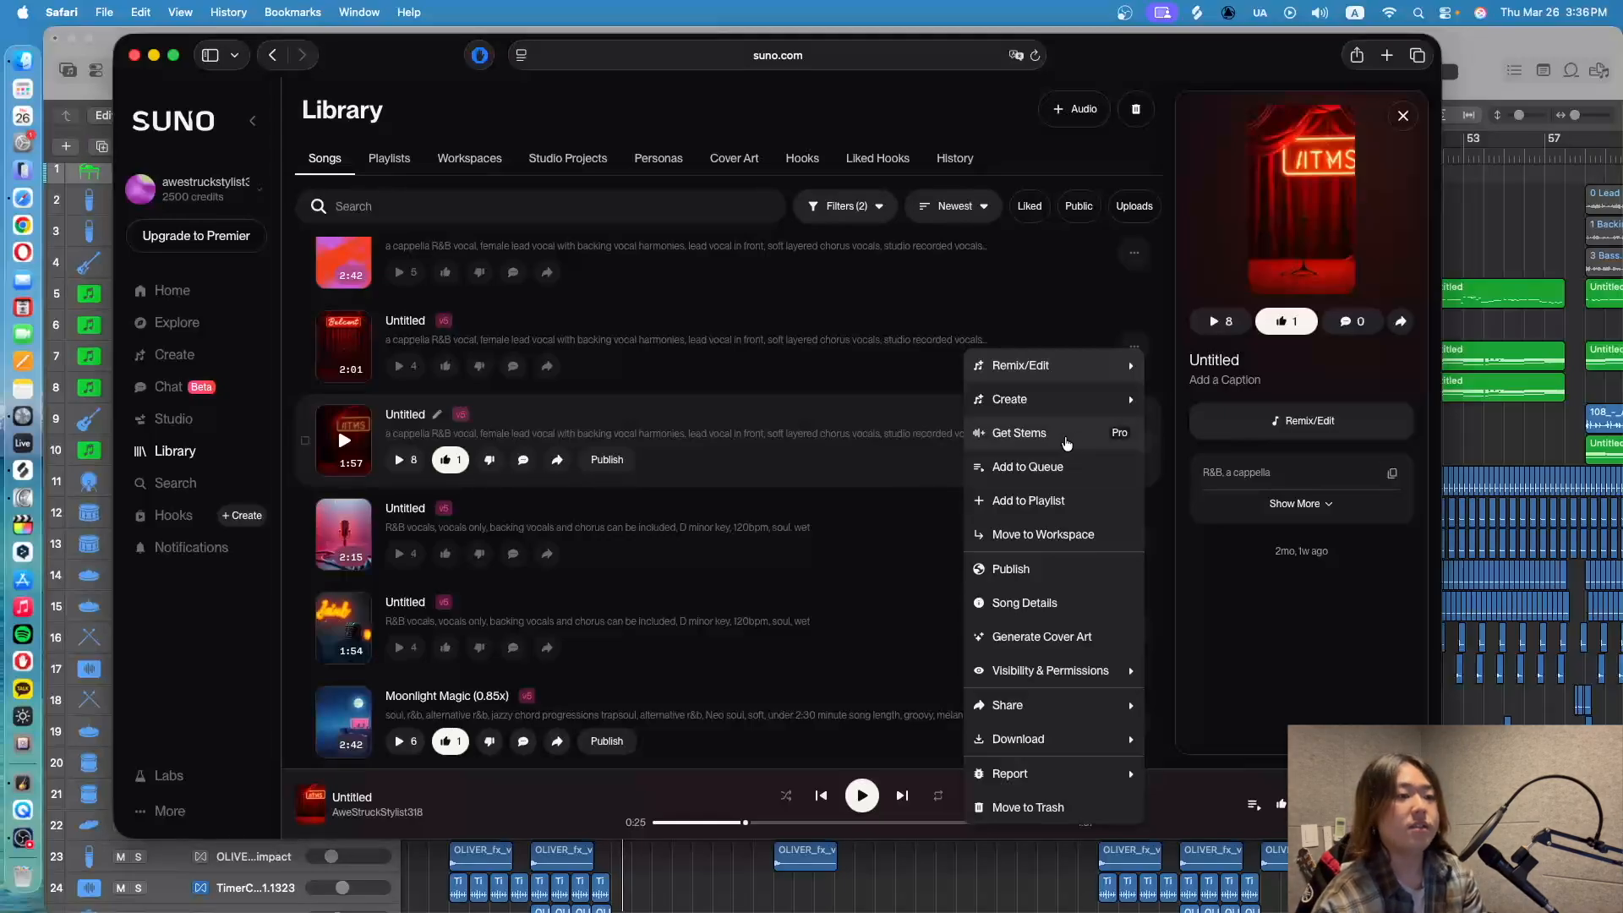
pyautogui.click(1080, 442)
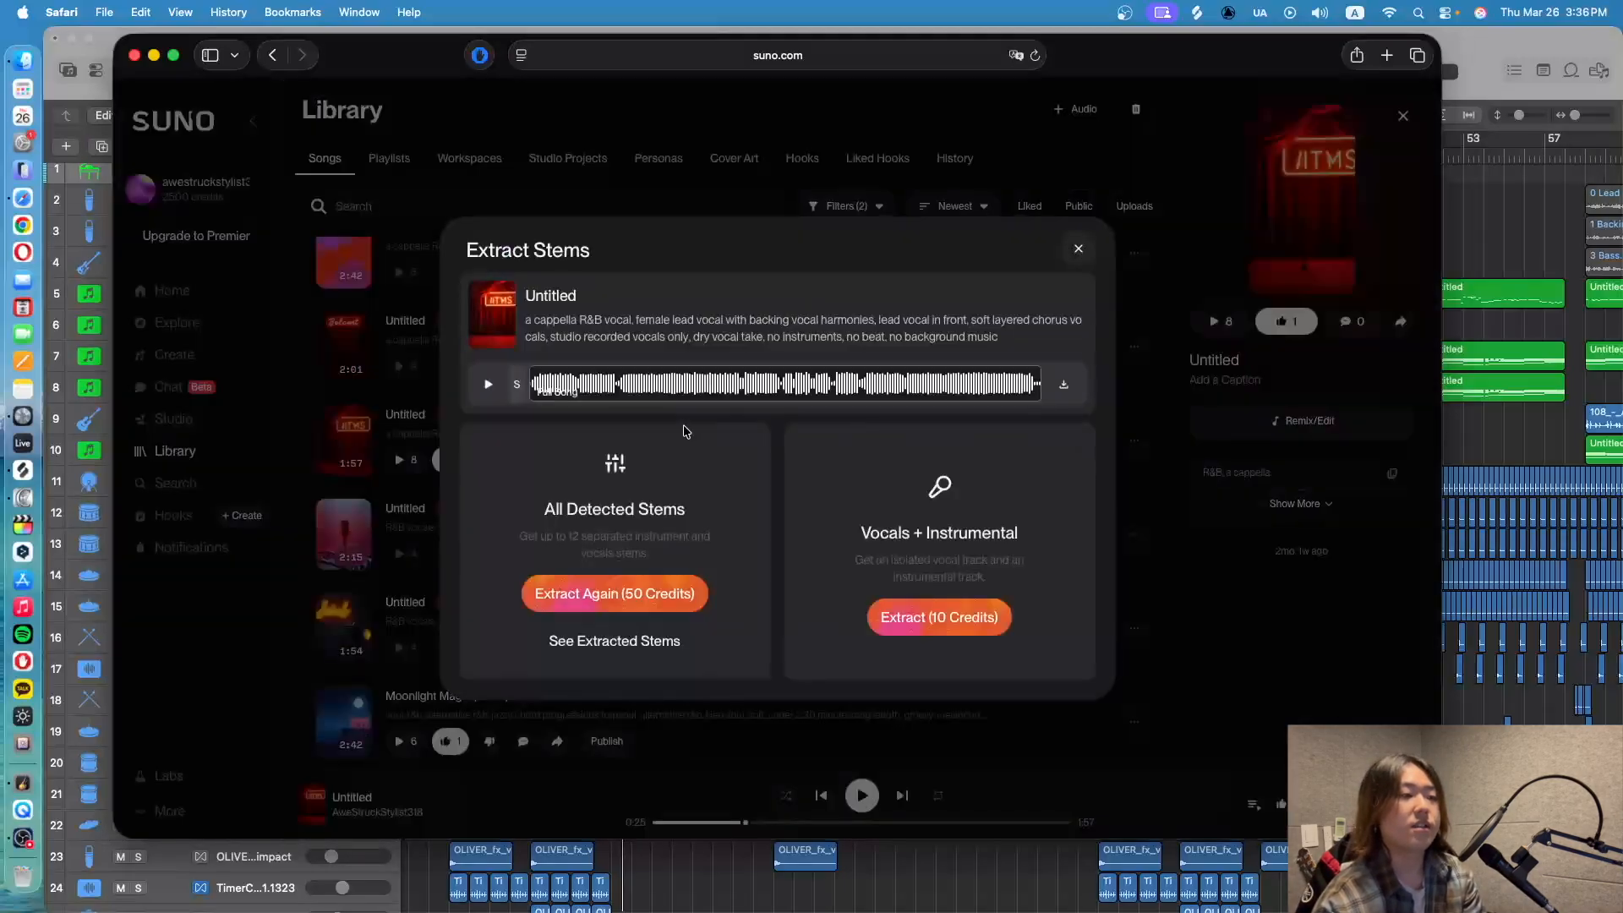
pyautogui.click(642, 644)
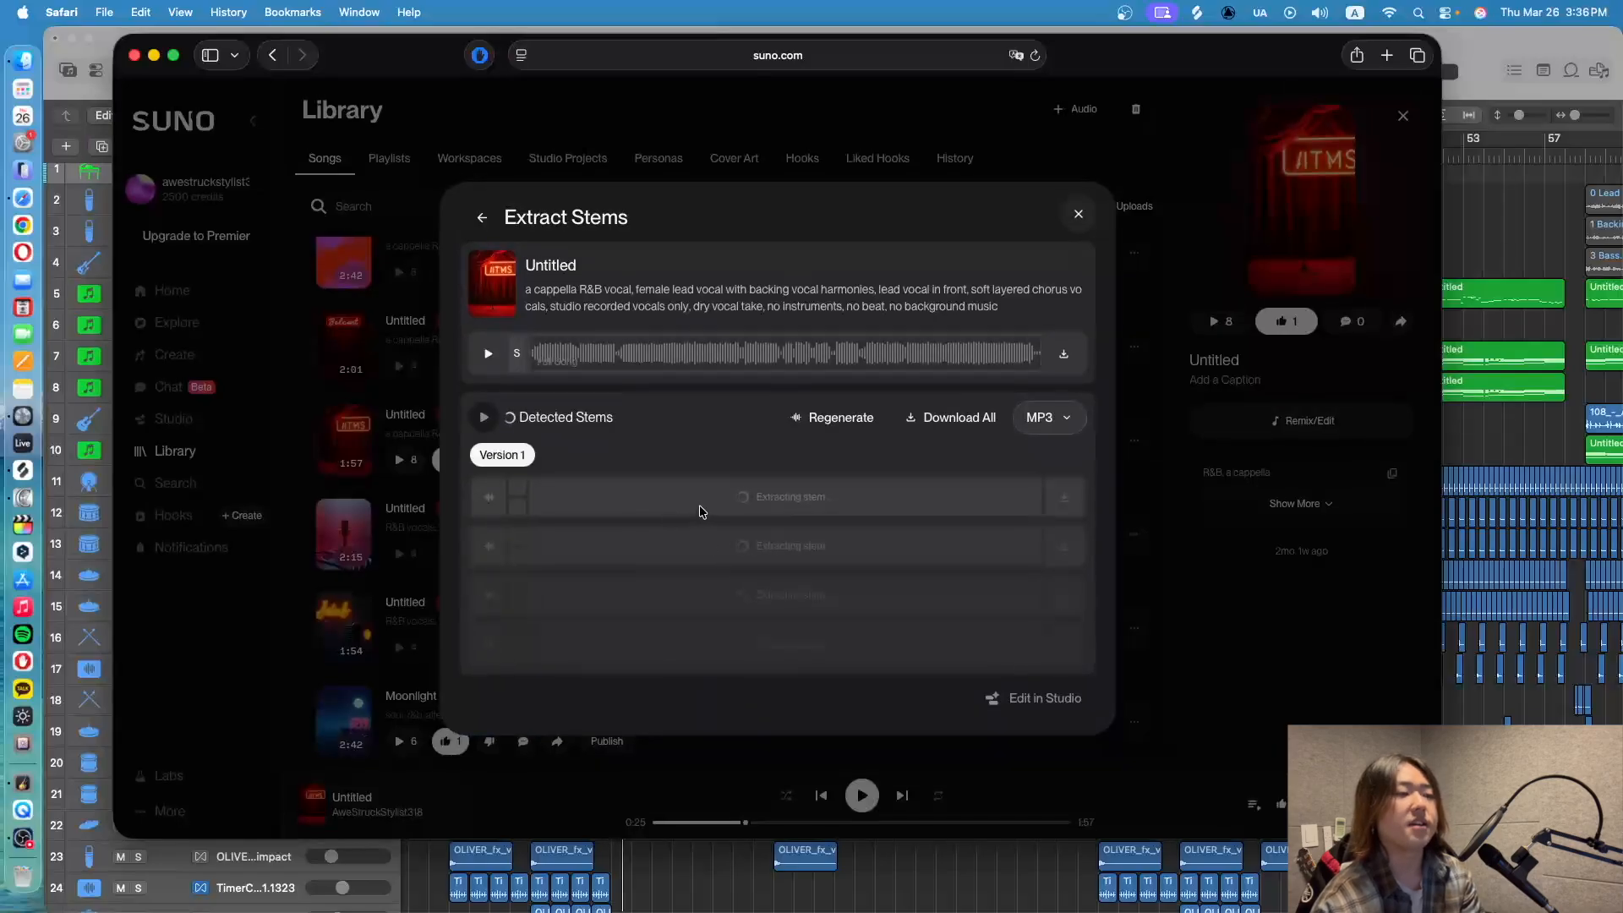
pyautogui.scroll(-5, 683, 499)
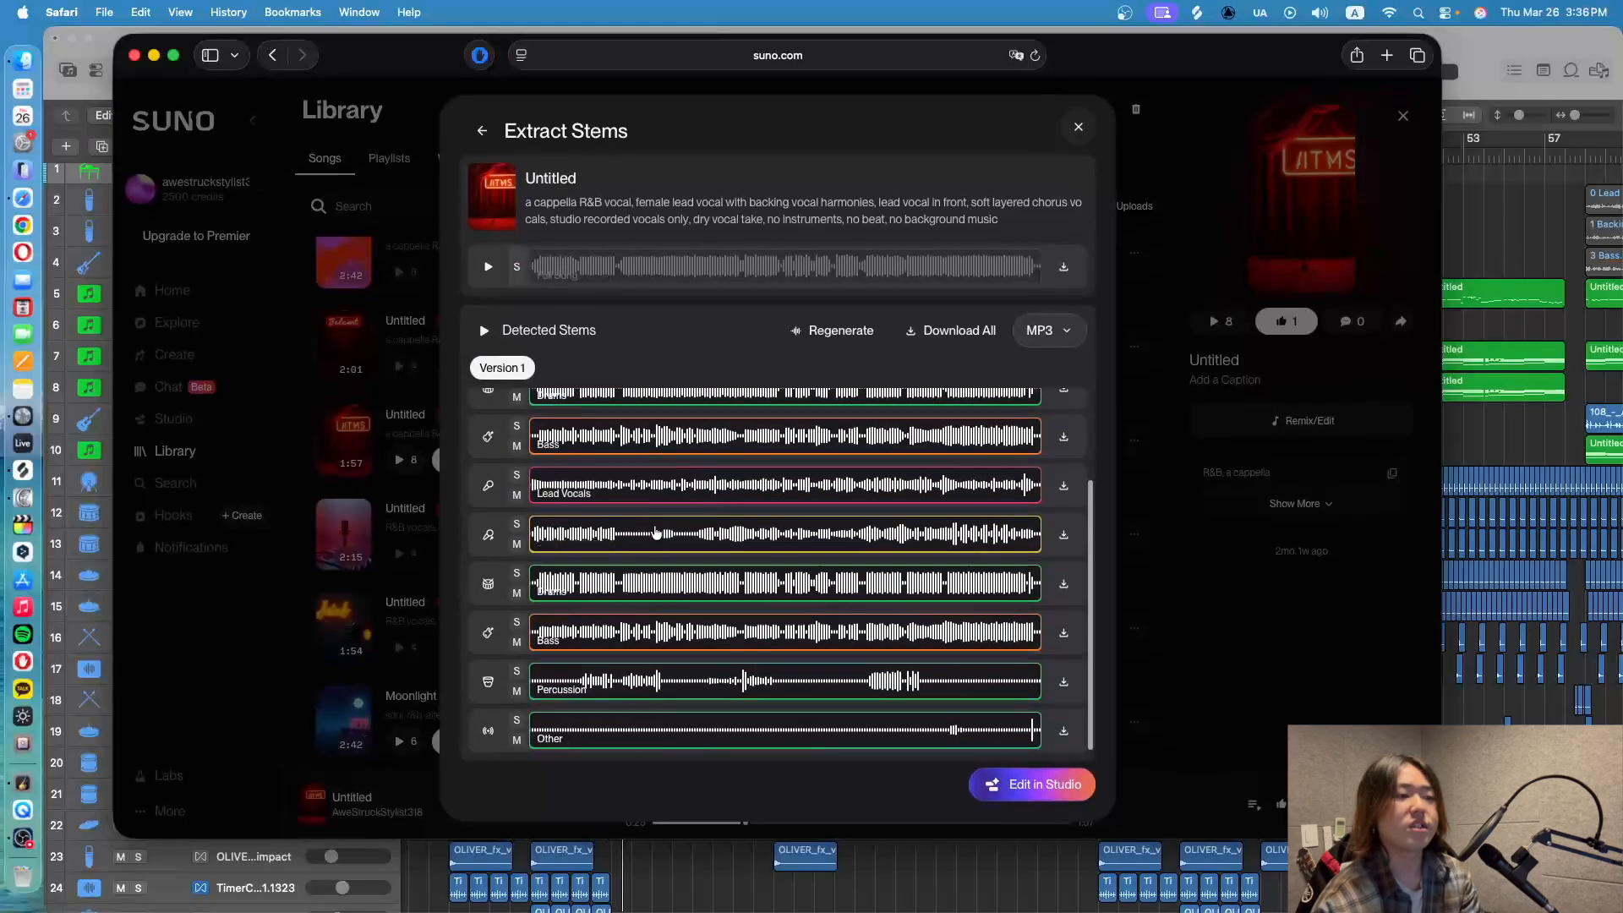
pyautogui.scroll(5, 804, 478)
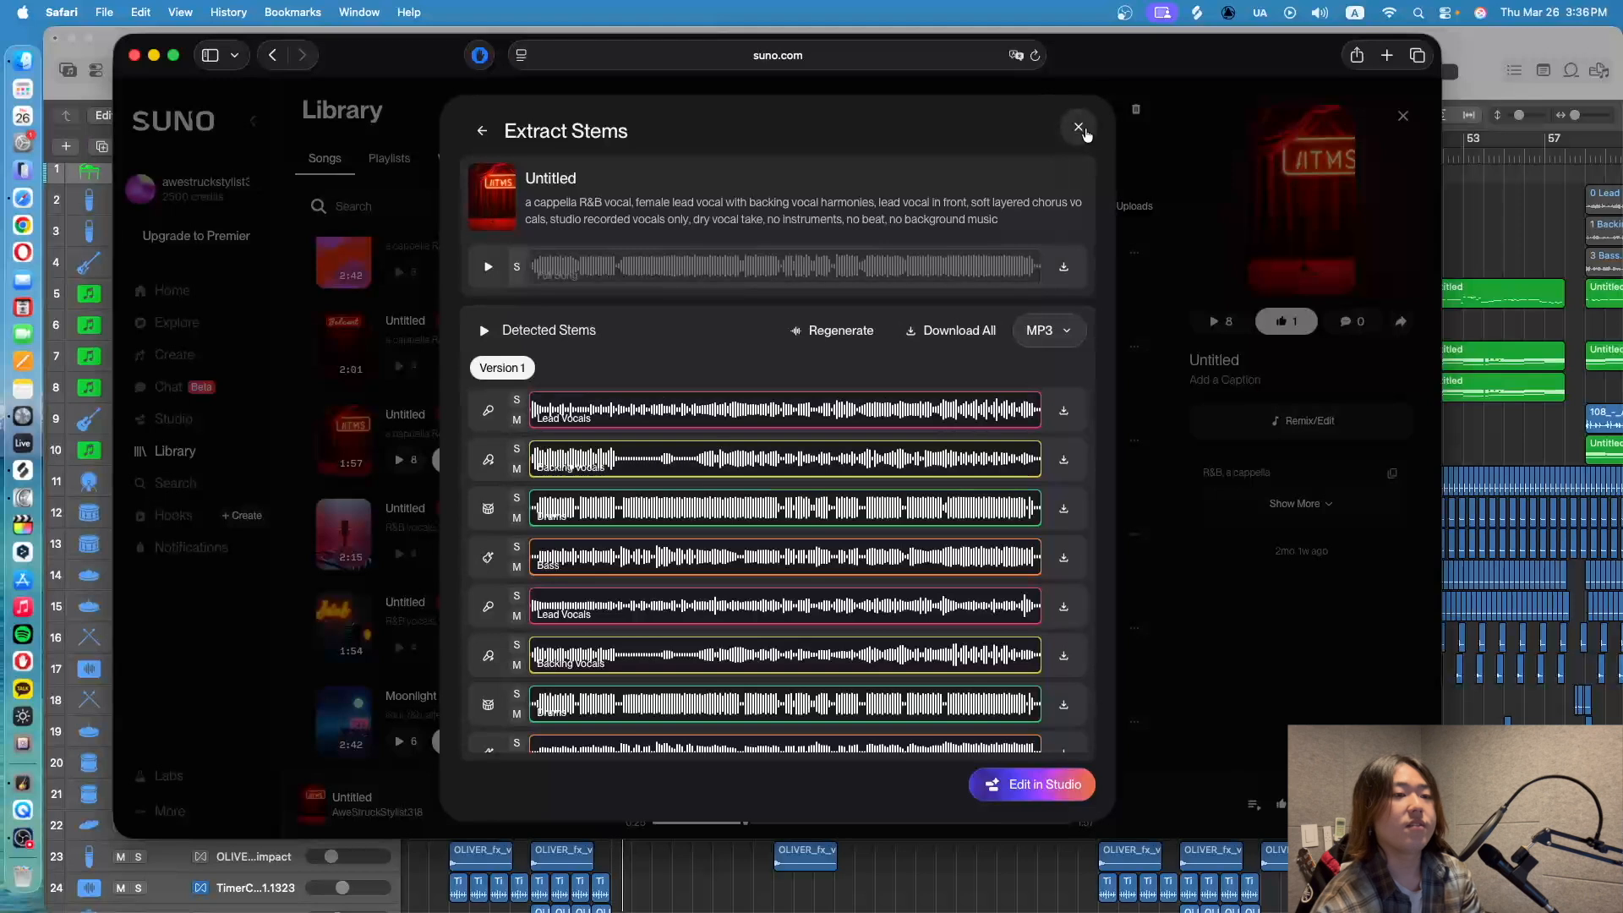
pyautogui.click(1078, 127)
# Import all ten MP3 files from the suno demo stems folder into the Logic Pro project, creating new tracks
pyautogui.click(1496, 459)
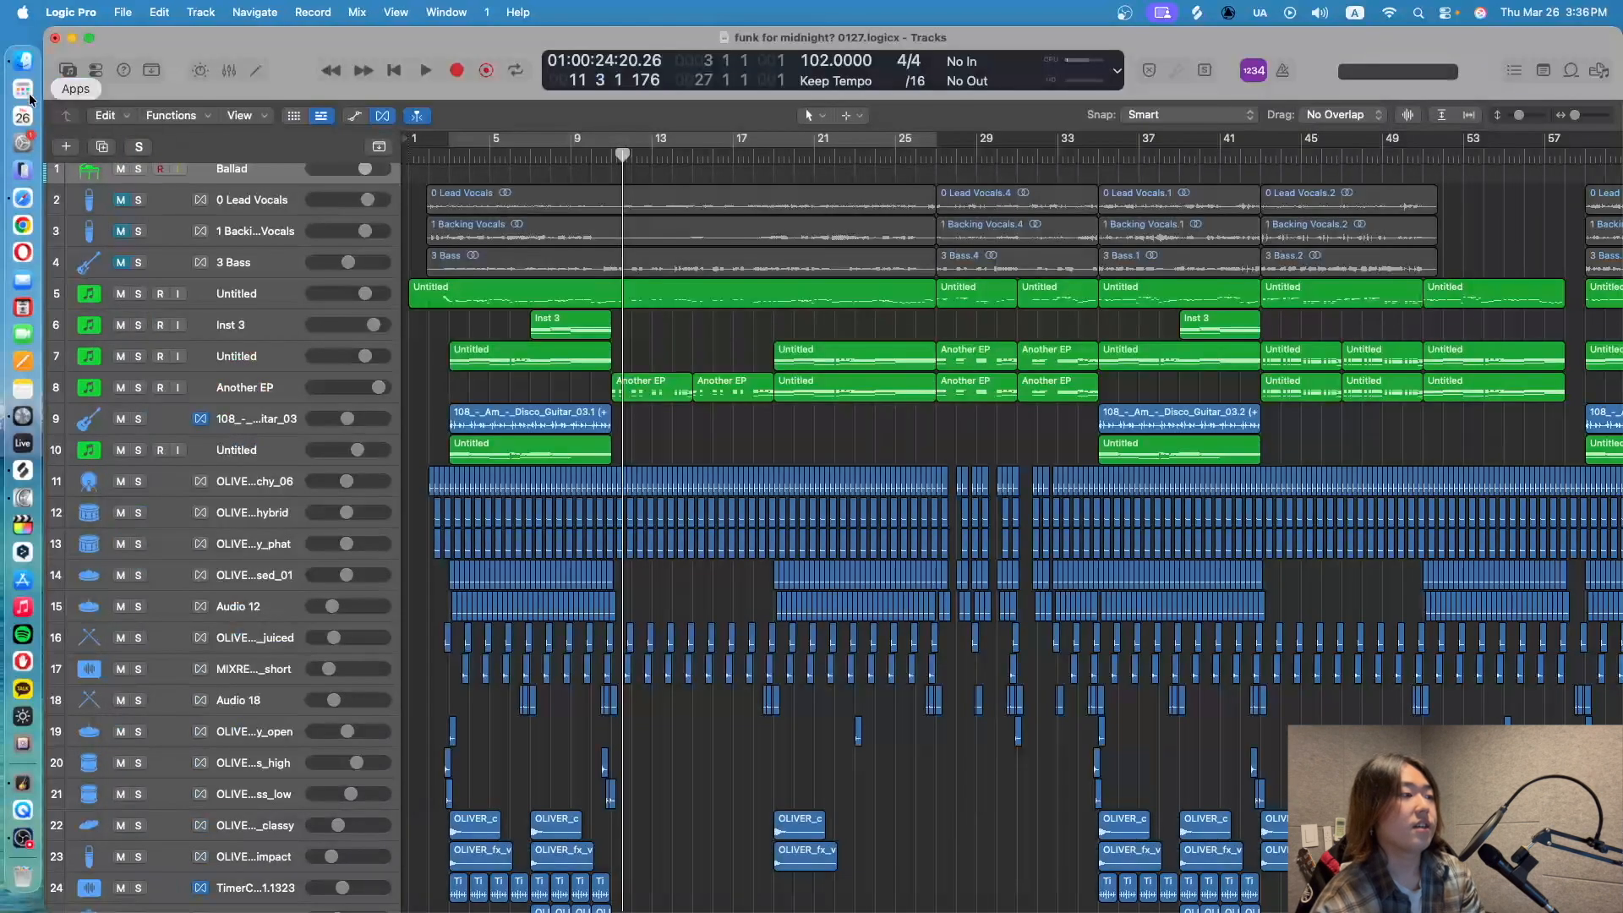
pyautogui.click(23, 61)
pyautogui.moveTo(755, 439); pyautogui.dragTo(705, 246)
pyautogui.click(746, 448)
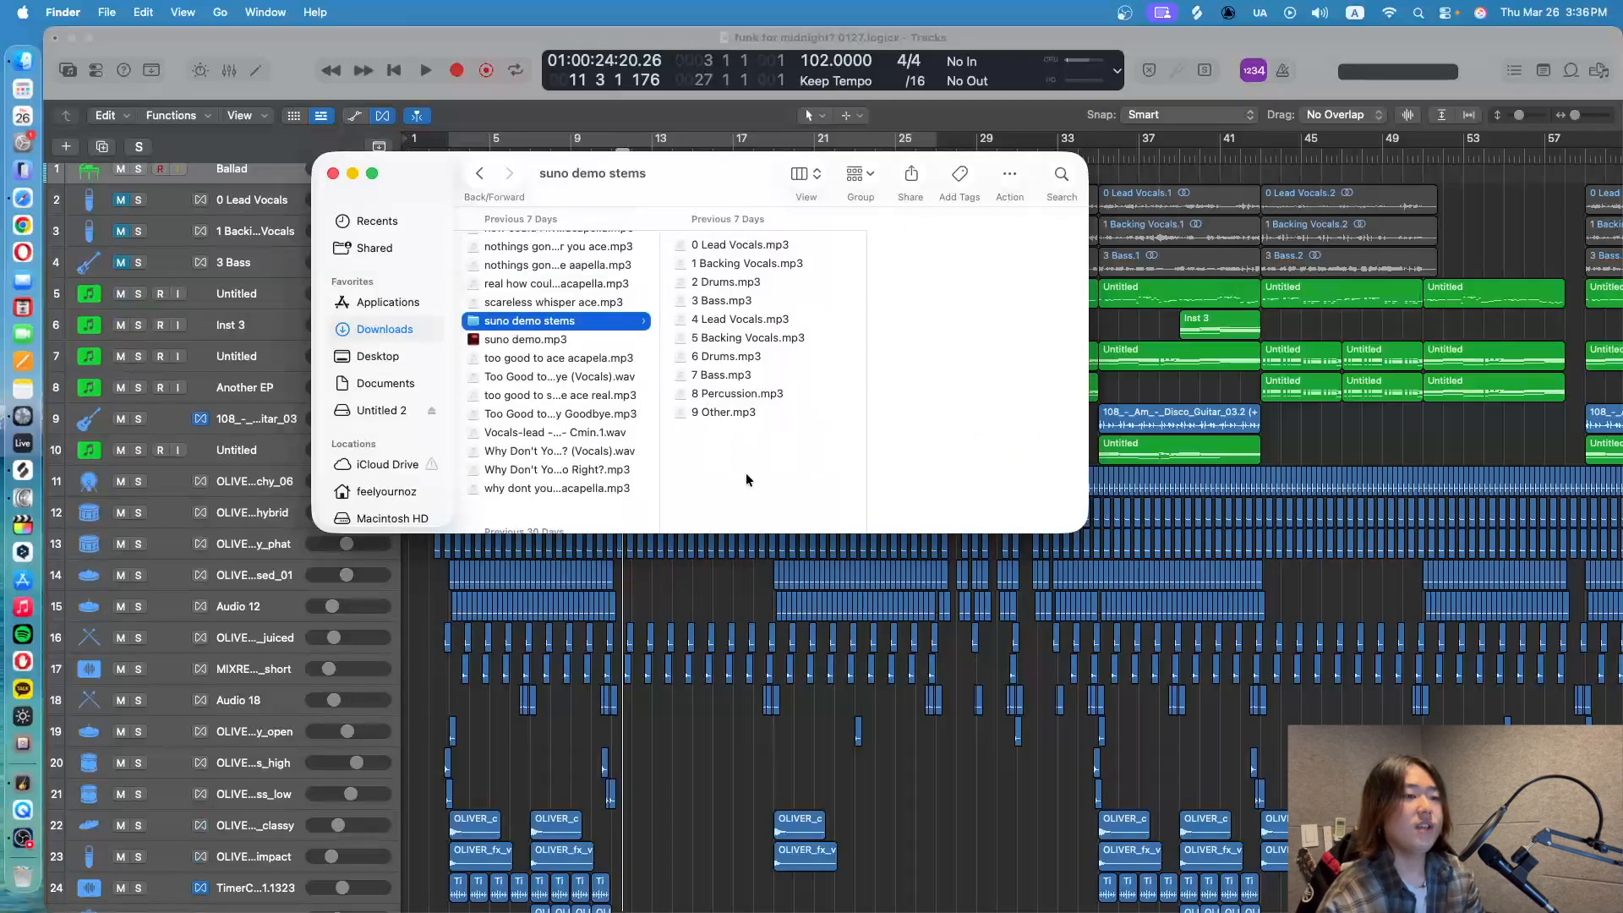
pyautogui.scroll(-10, 1341, 550)
pyautogui.moveTo(731, 455); pyautogui.dragTo(422, 871)
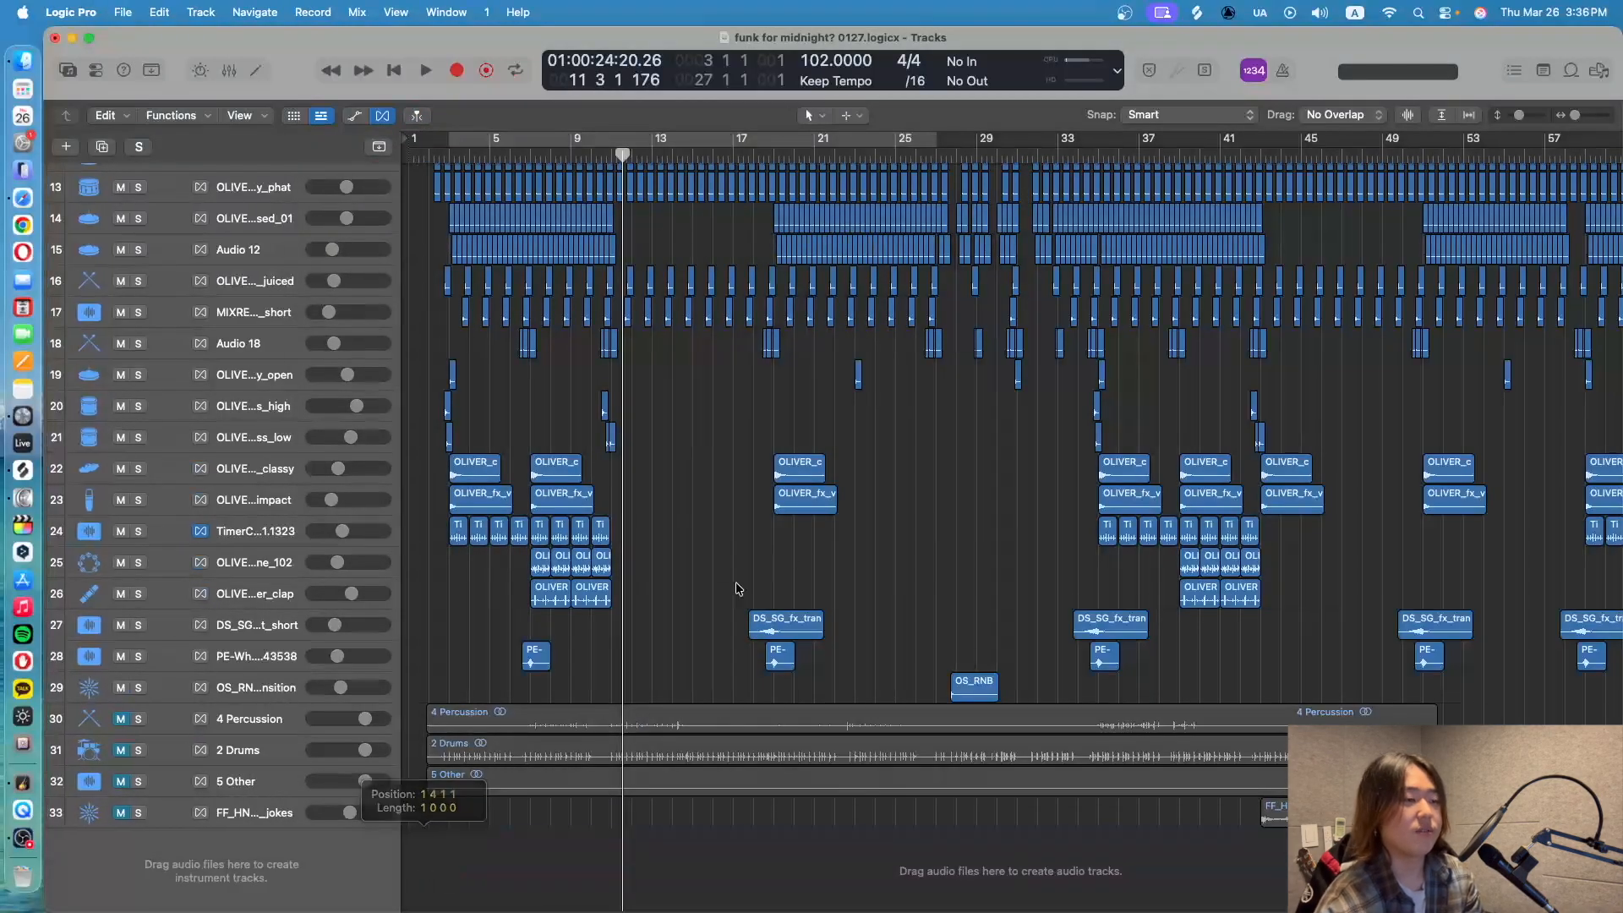
pyautogui.click(795, 234)
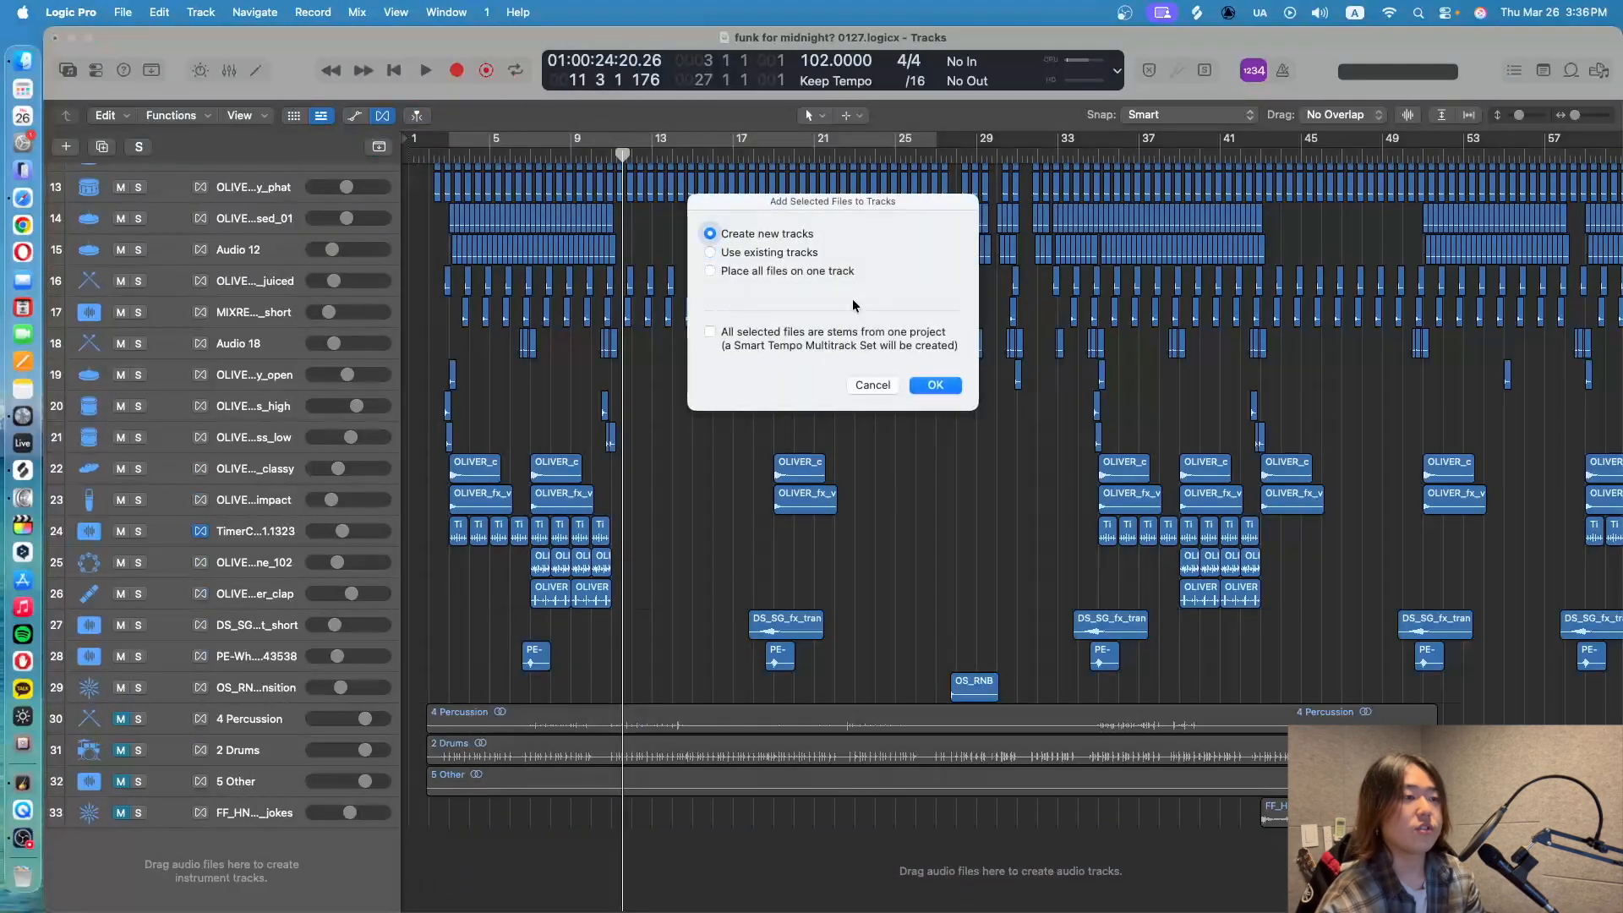
pyautogui.click(935, 385)
# Select the ten newly imported stem regions to examine them and place the playhead in bar 1, before their start
pyautogui.scroll(-5, 698, 568)
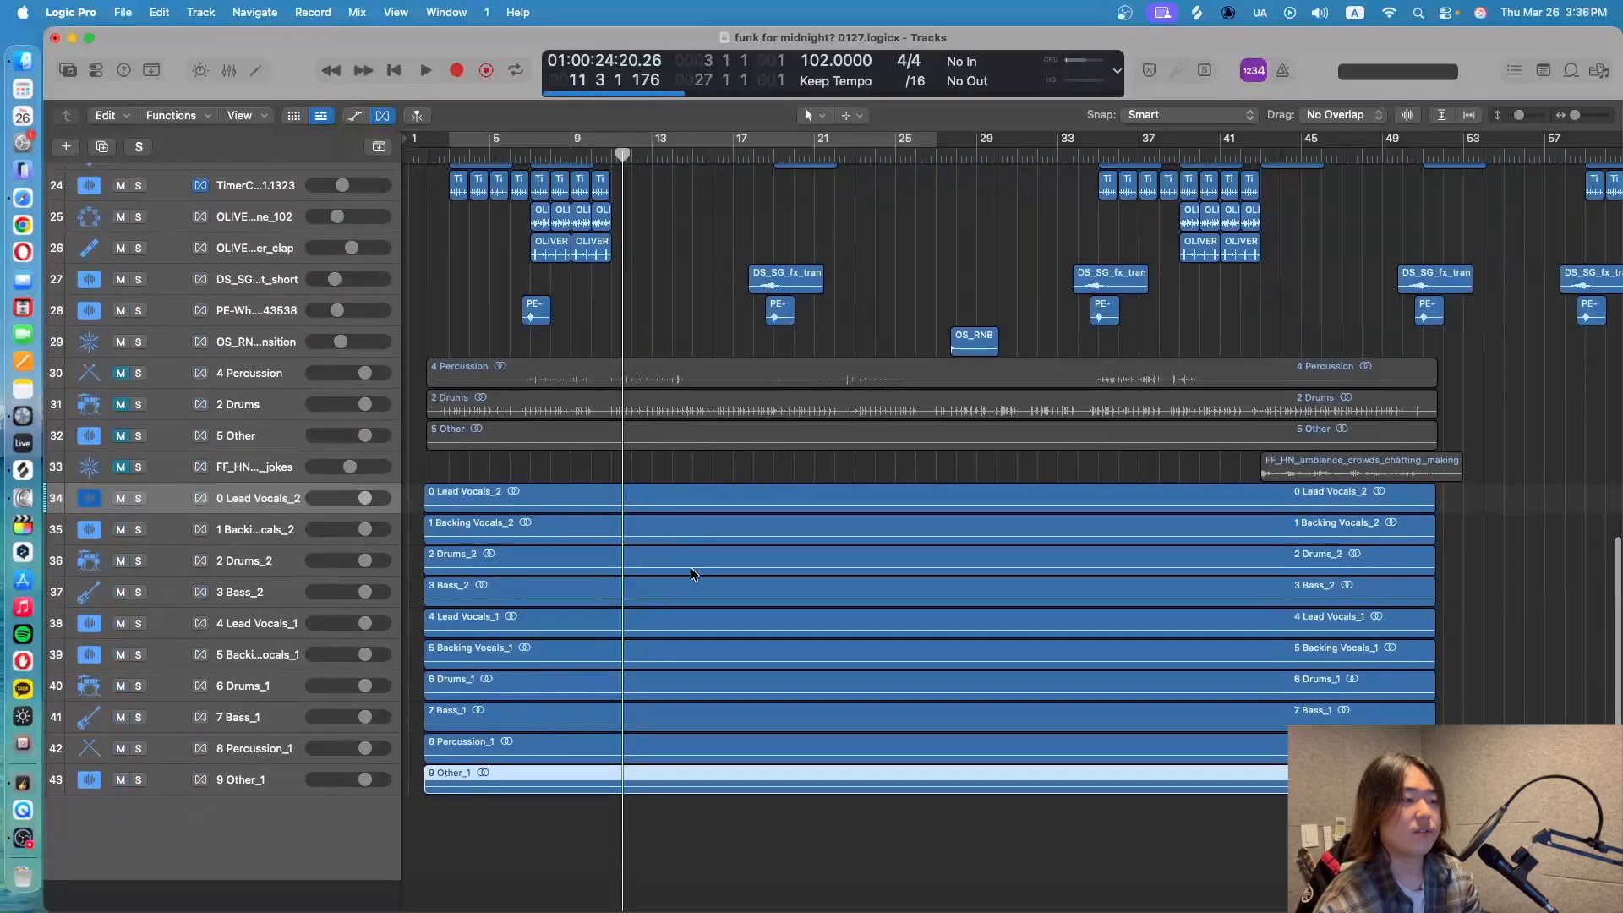
pyautogui.moveTo(538, 879); pyautogui.dragTo(487, 534)
pyautogui.scroll(5, 488, 529)
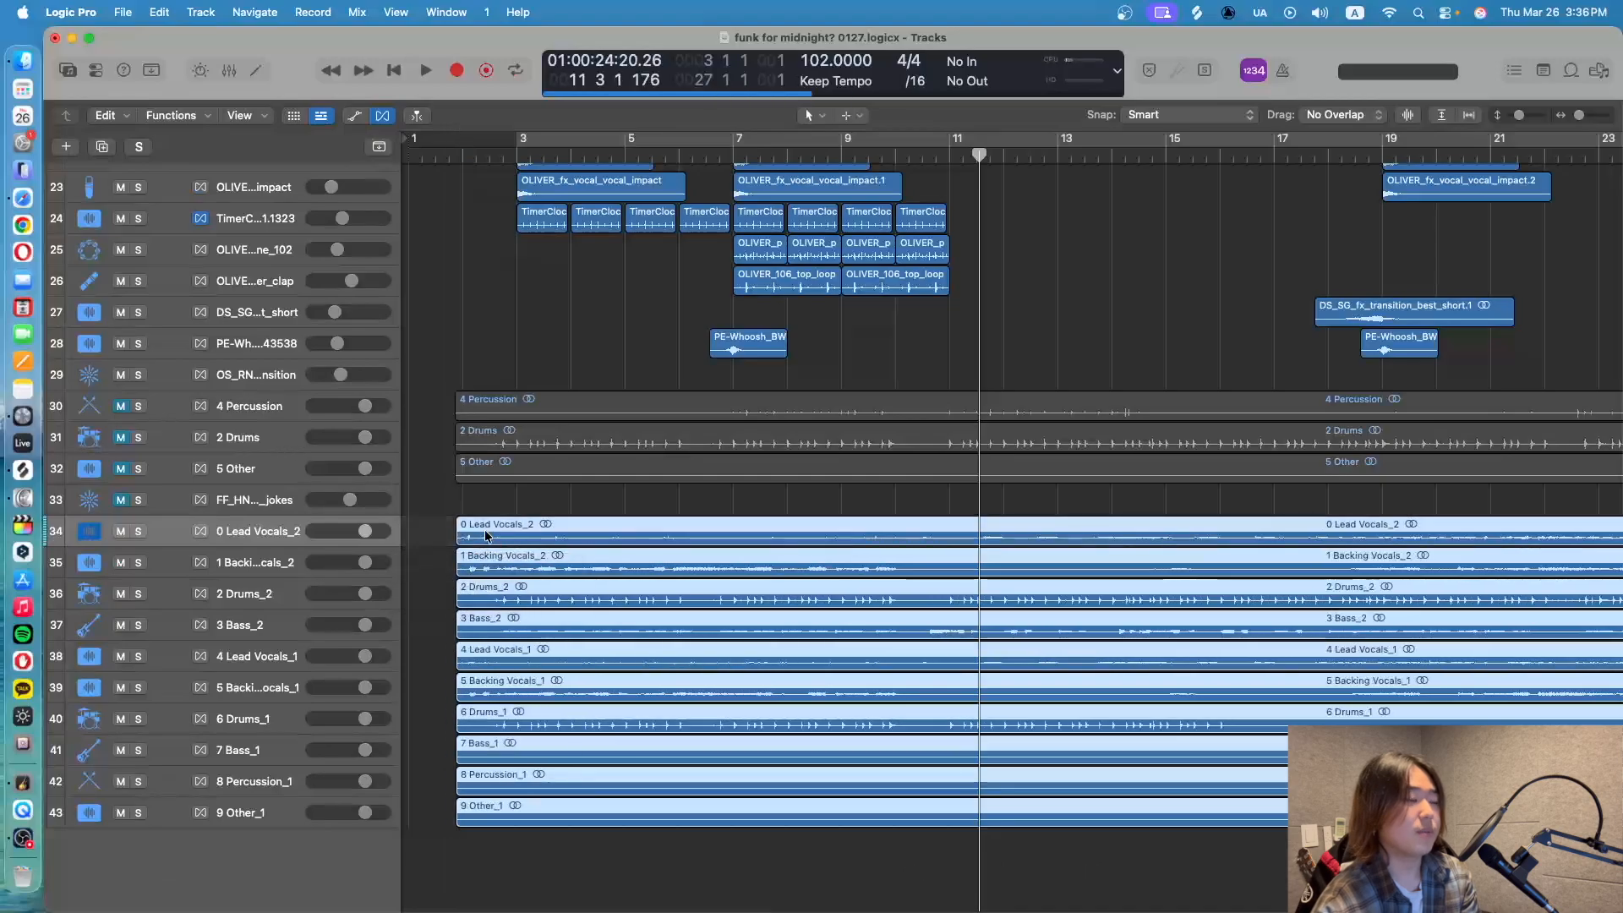
pyautogui.scroll(1, 494, 561)
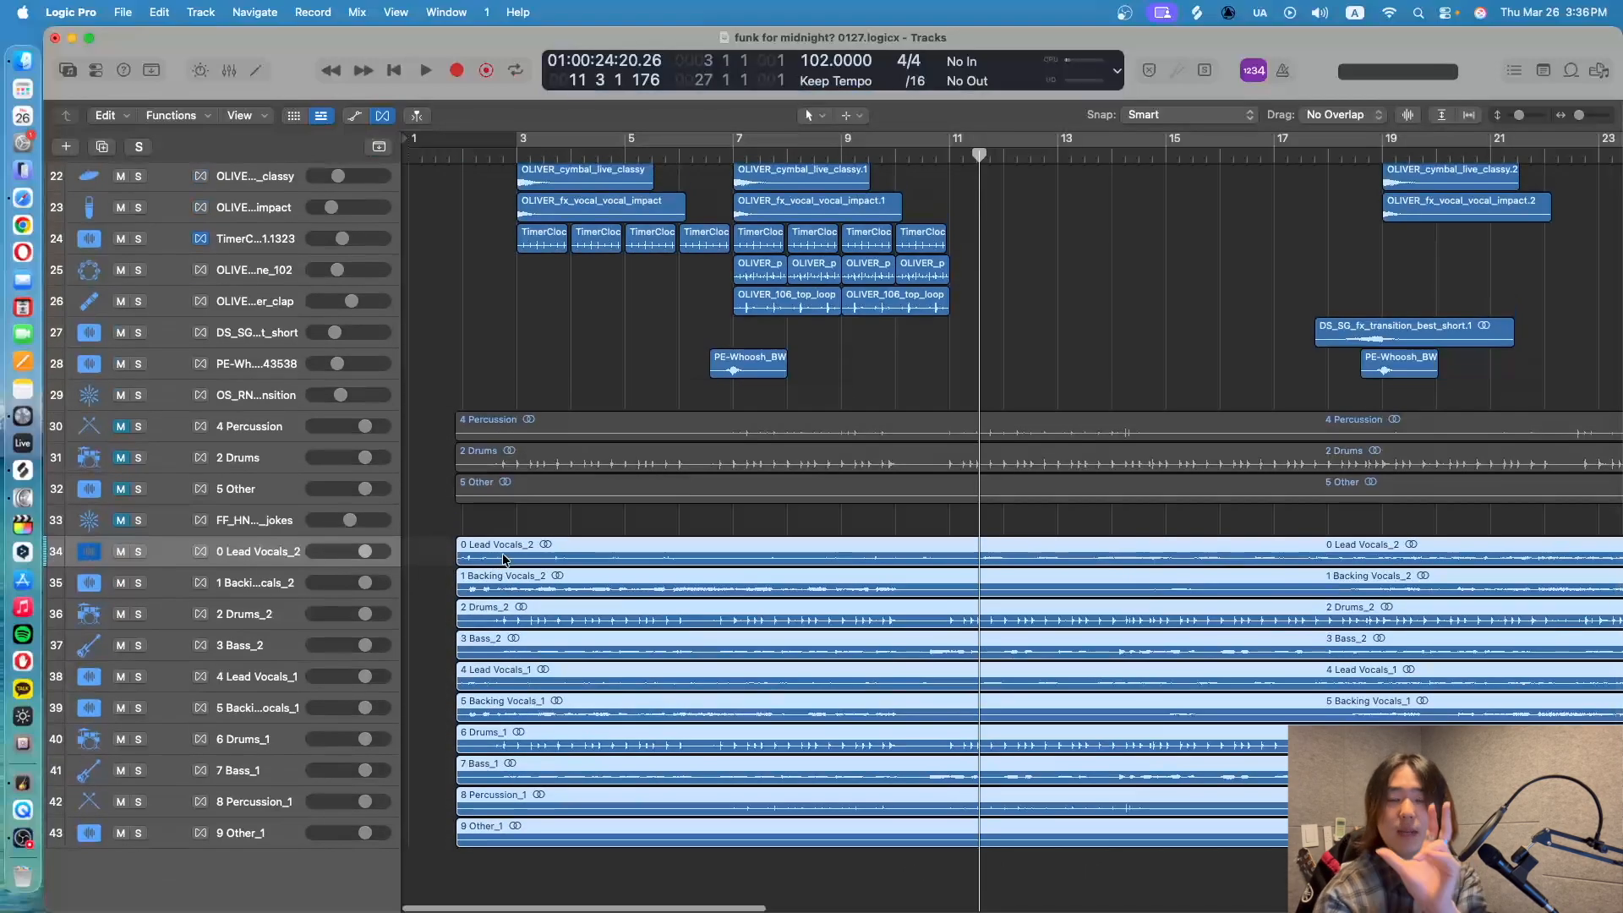
pyautogui.click(436, 155)
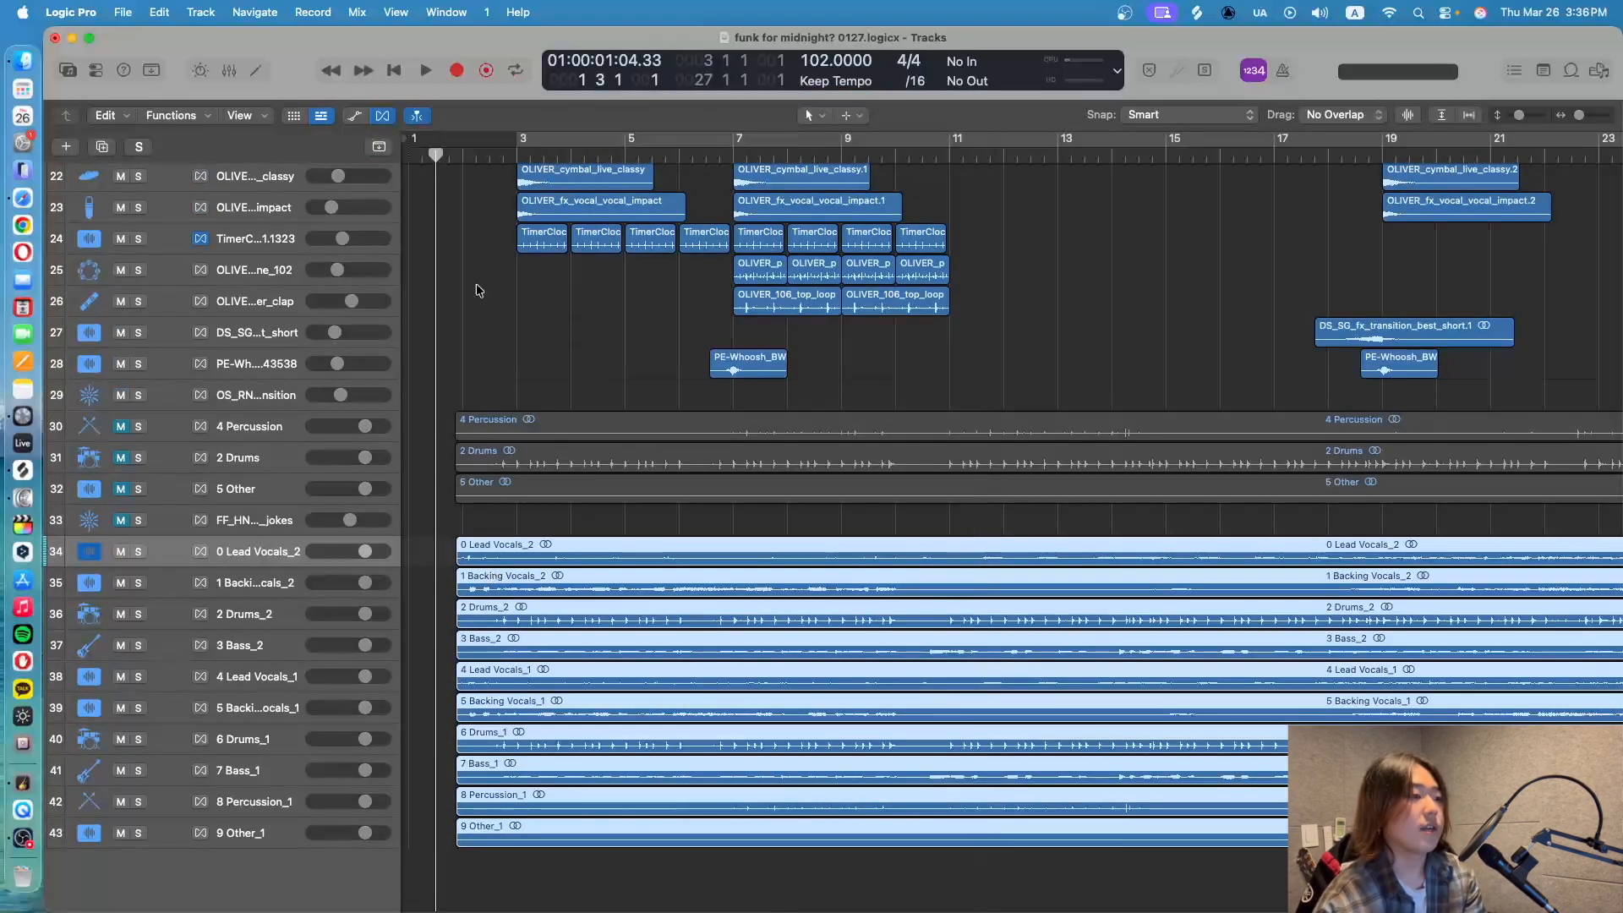
# Compare the _2 and _1 versions of the lead and backing vocal stems for duplicates and play the project briefly from bar 1
pyautogui.scroll(-1, 462, 347)
pyautogui.click(267, 564)
pyautogui.click(266, 540)
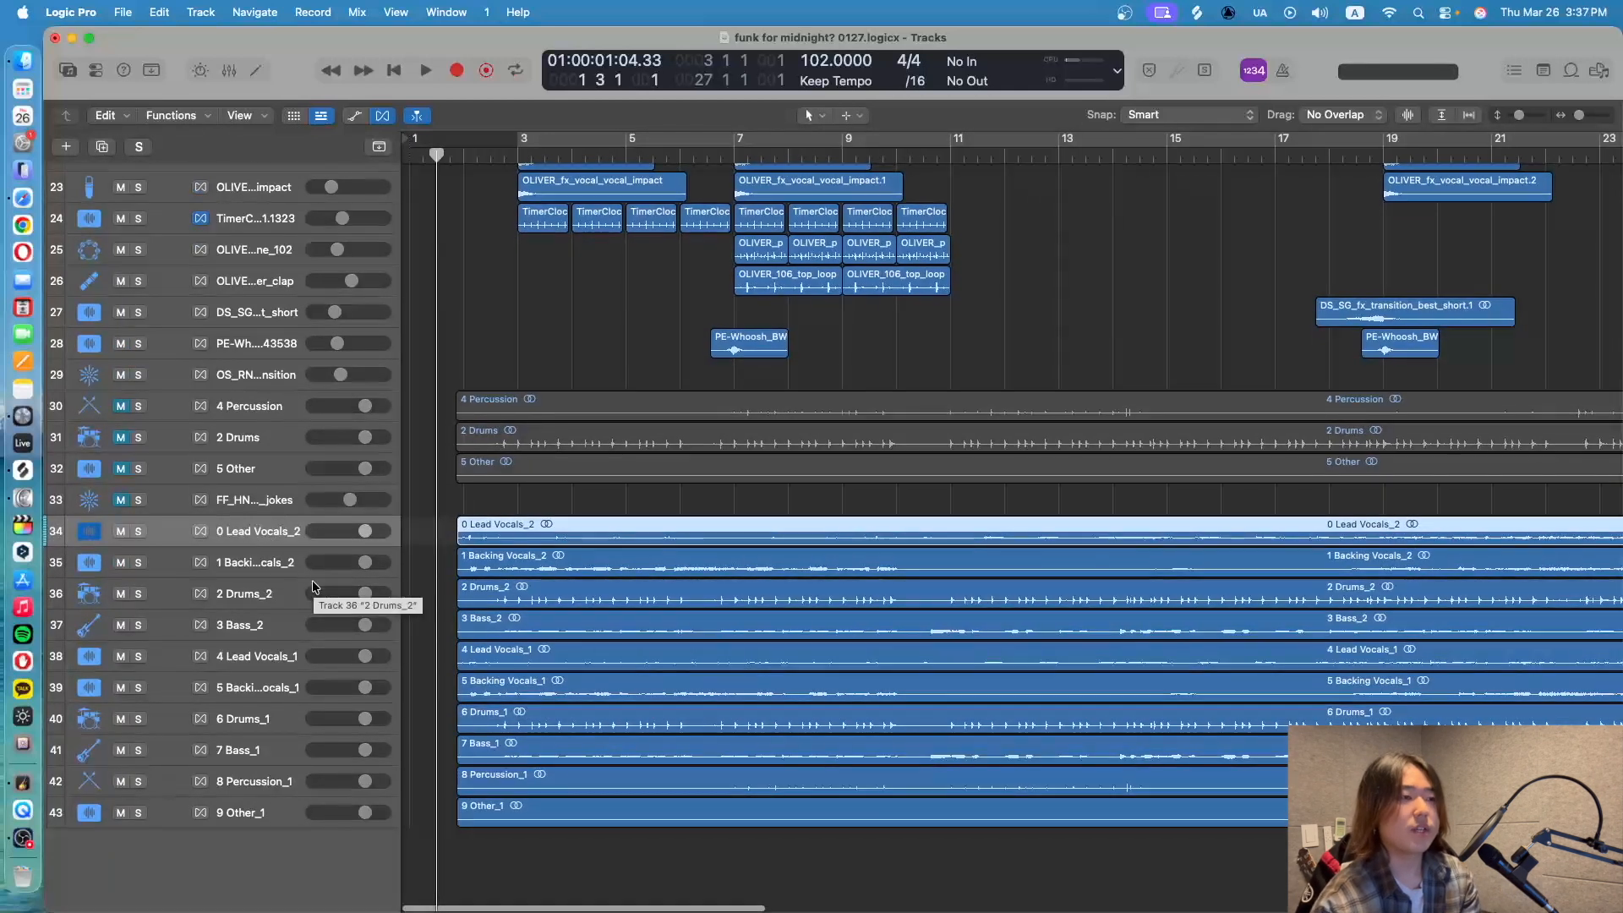
pyautogui.scroll(1, 313, 583)
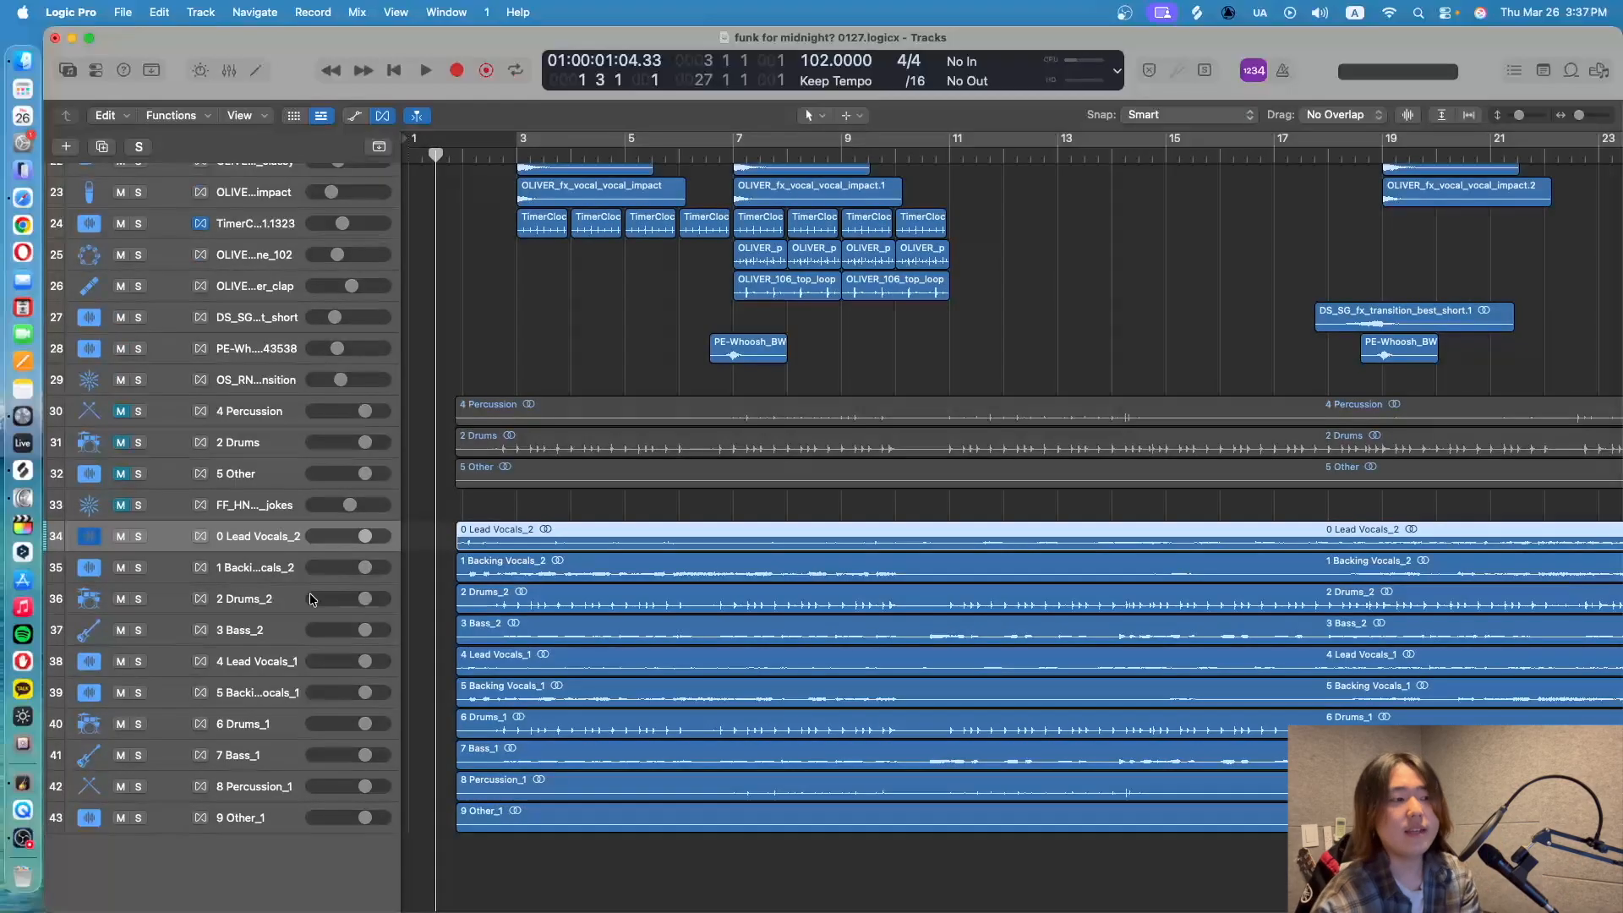
pyautogui.scroll(3, 312, 587)
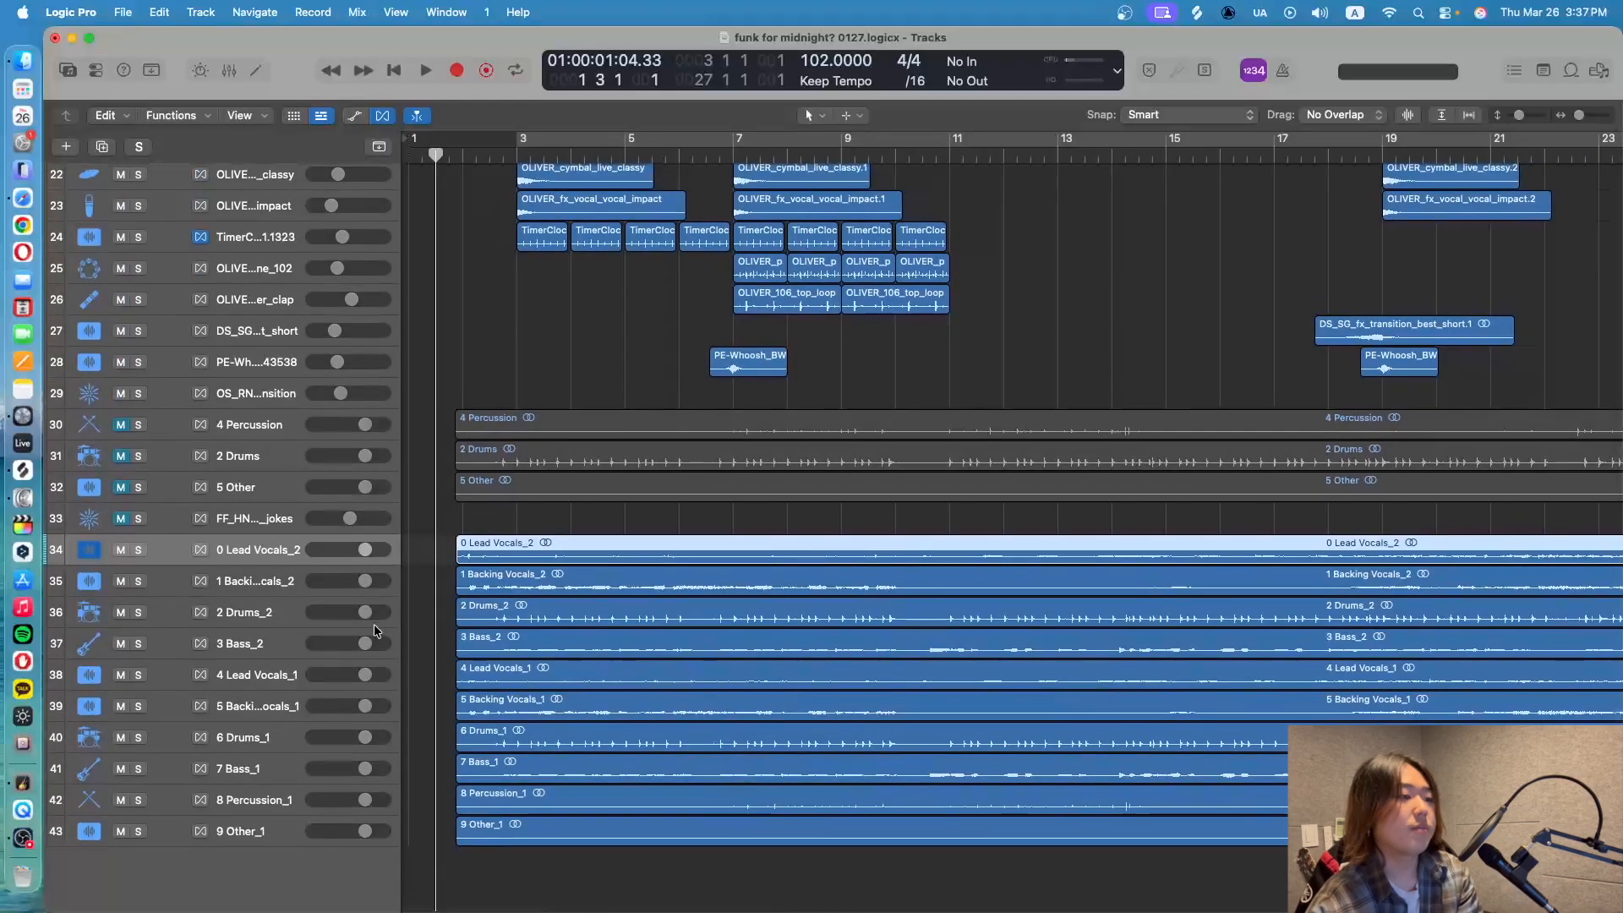
pyautogui.click(483, 677)
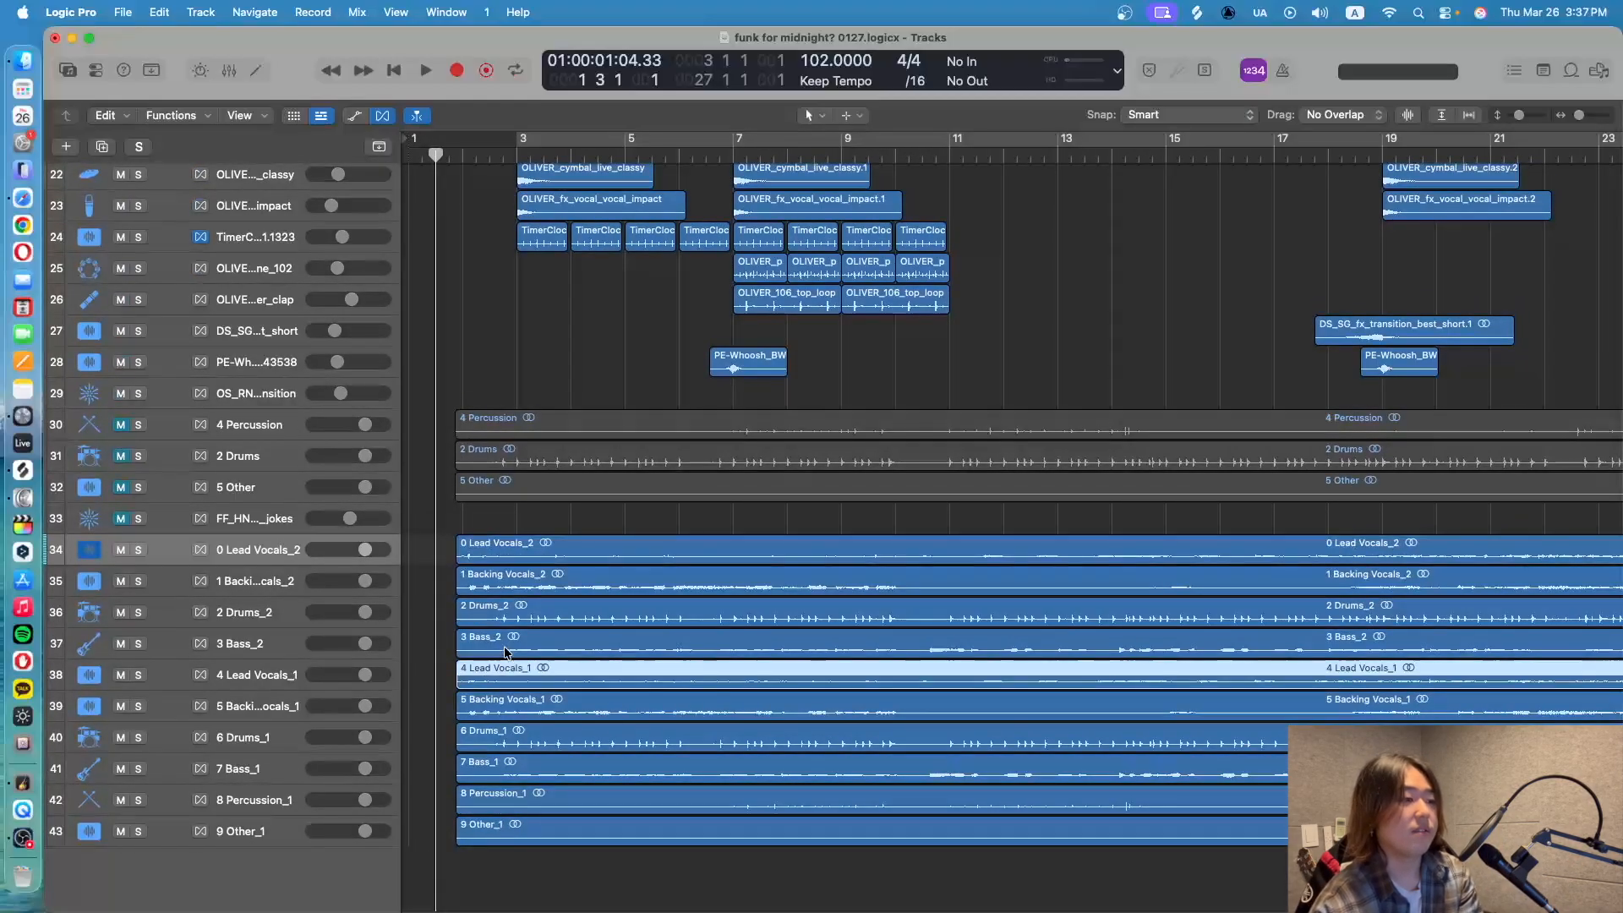
pyautogui.click(496, 705)
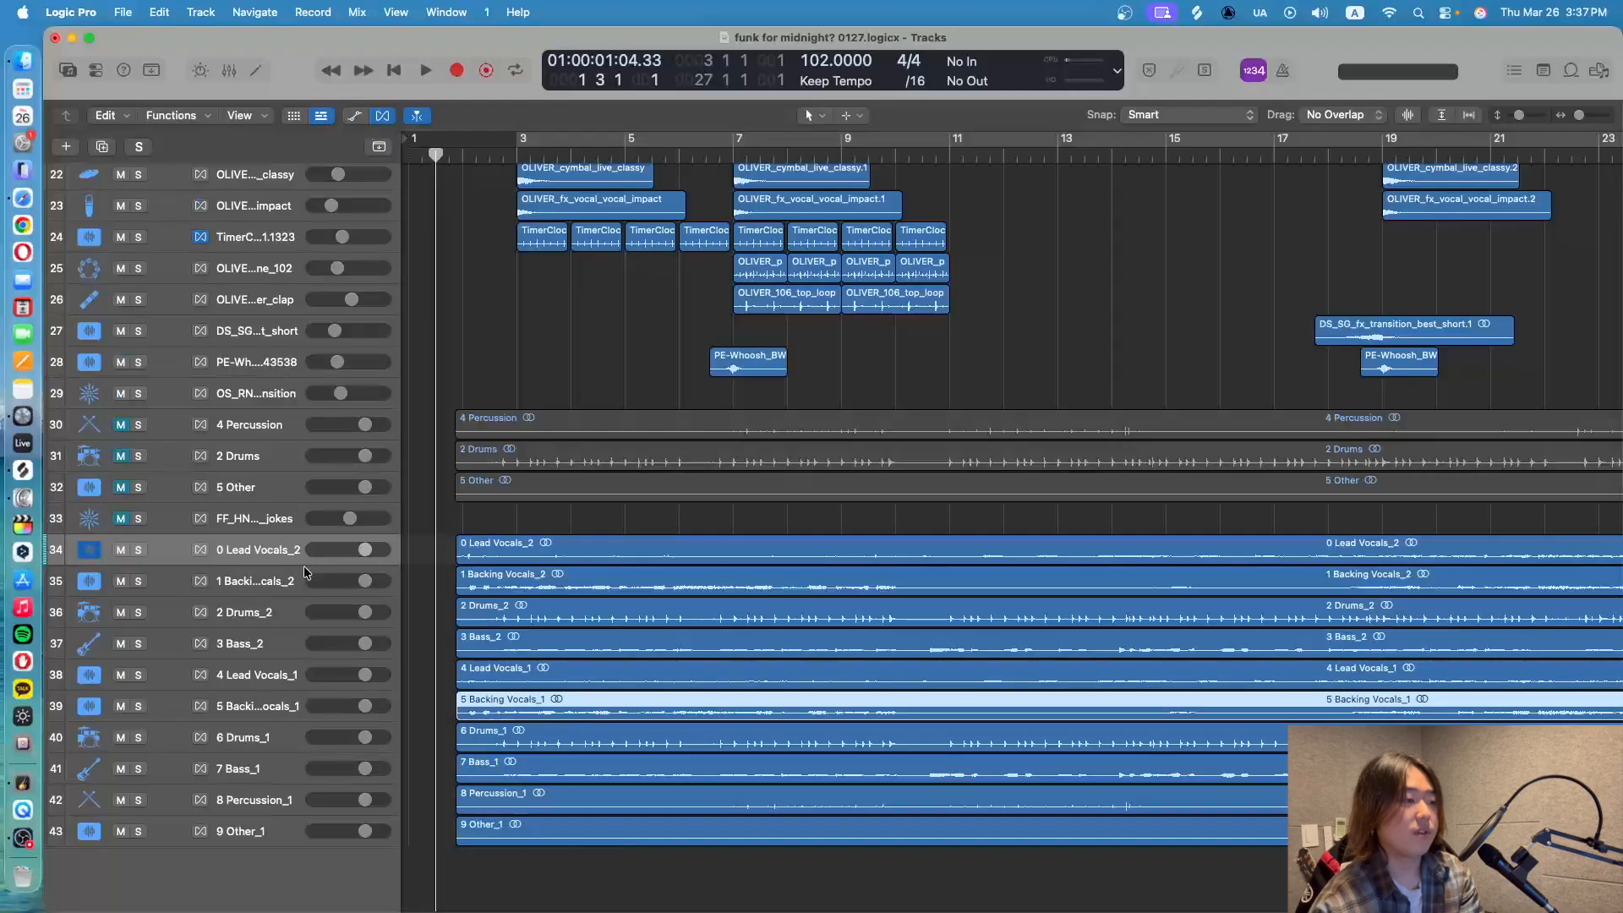
pyautogui.click(267, 572)
pyautogui.click(257, 553)
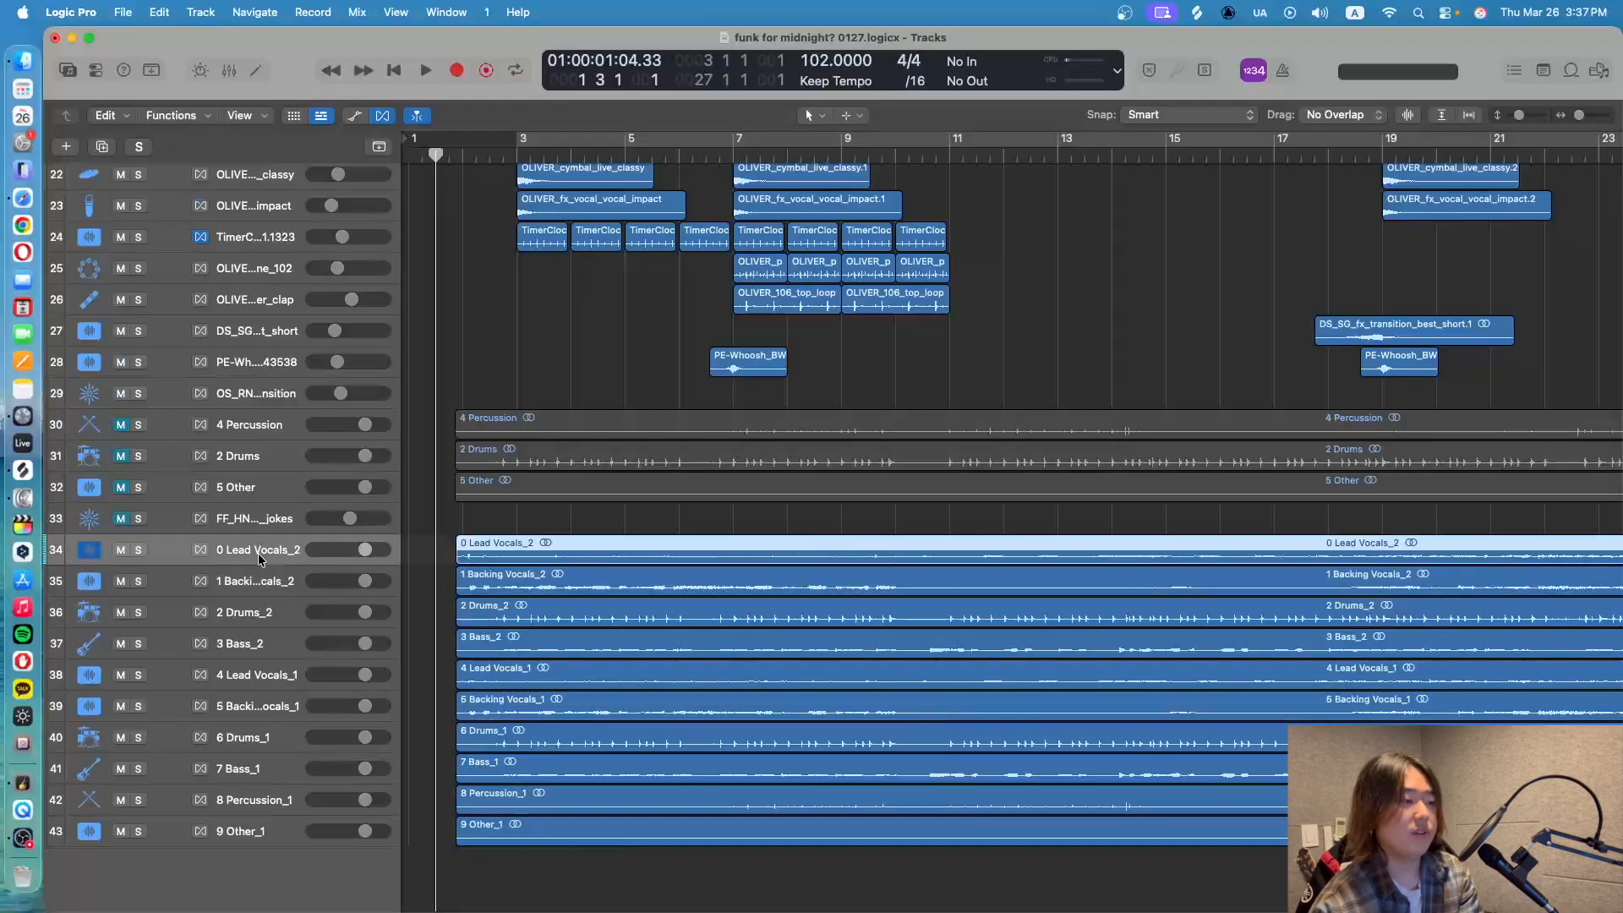
pyautogui.click(260, 674)
pyautogui.click(257, 696)
pyautogui.press('space')
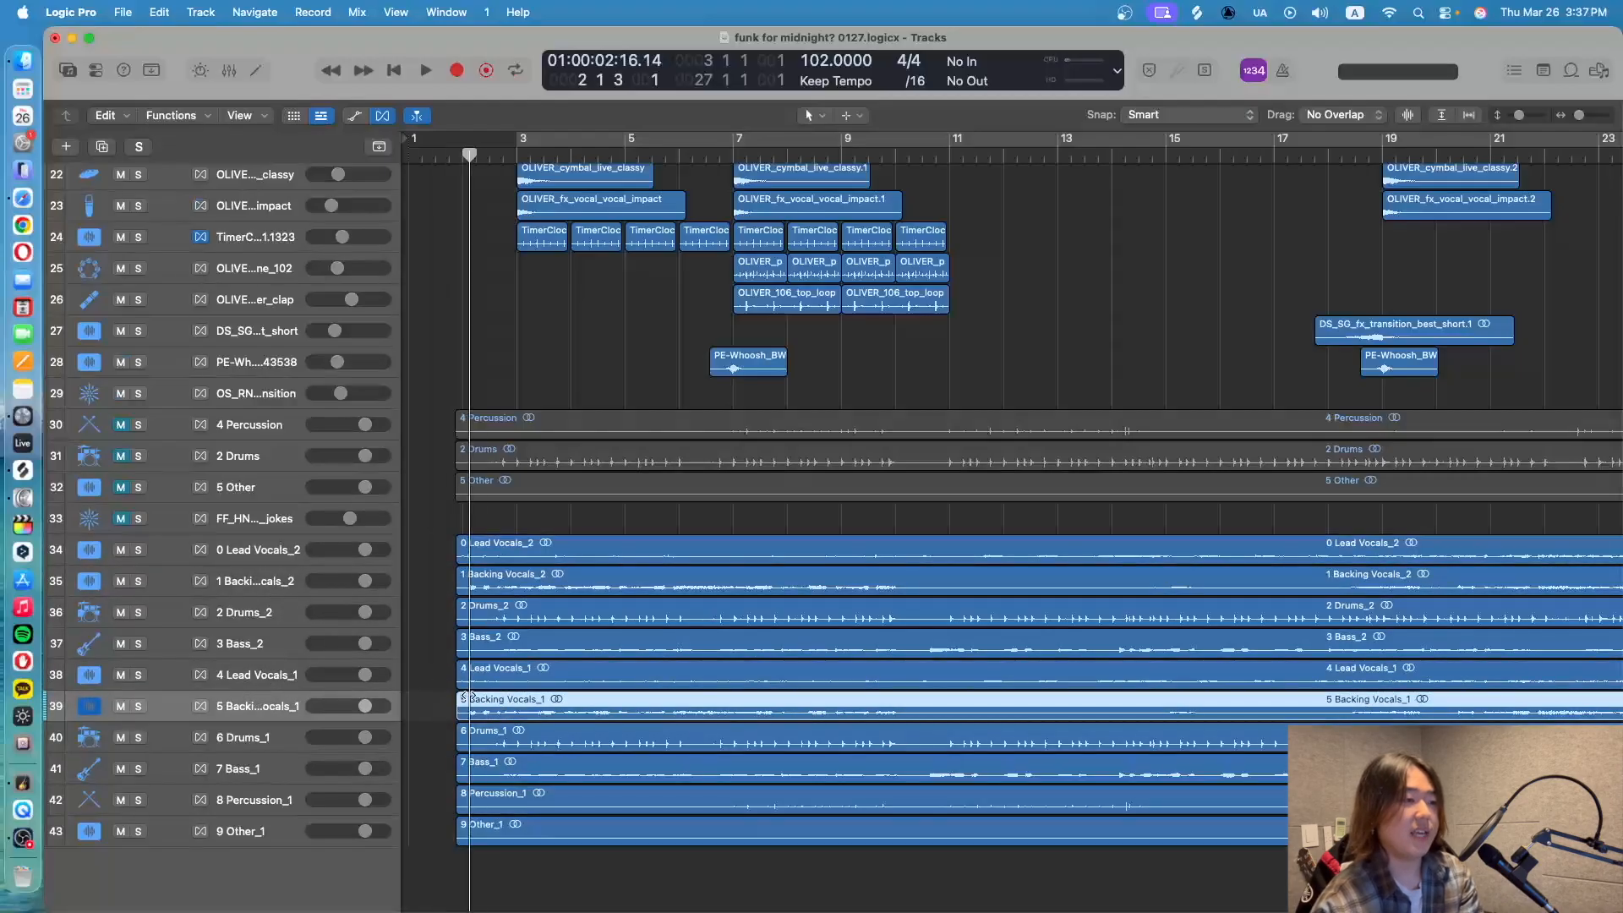
# Delete the duplicate 4 Lead Vocals_1 and 5 Backing Vocals_1 regions together with their tracks
pyautogui.moveTo(442, 676); pyautogui.dragTo(469, 700)
pyautogui.press('Delete')
pyautogui.click(268, 679)
pyautogui.press('super+BackSpace')
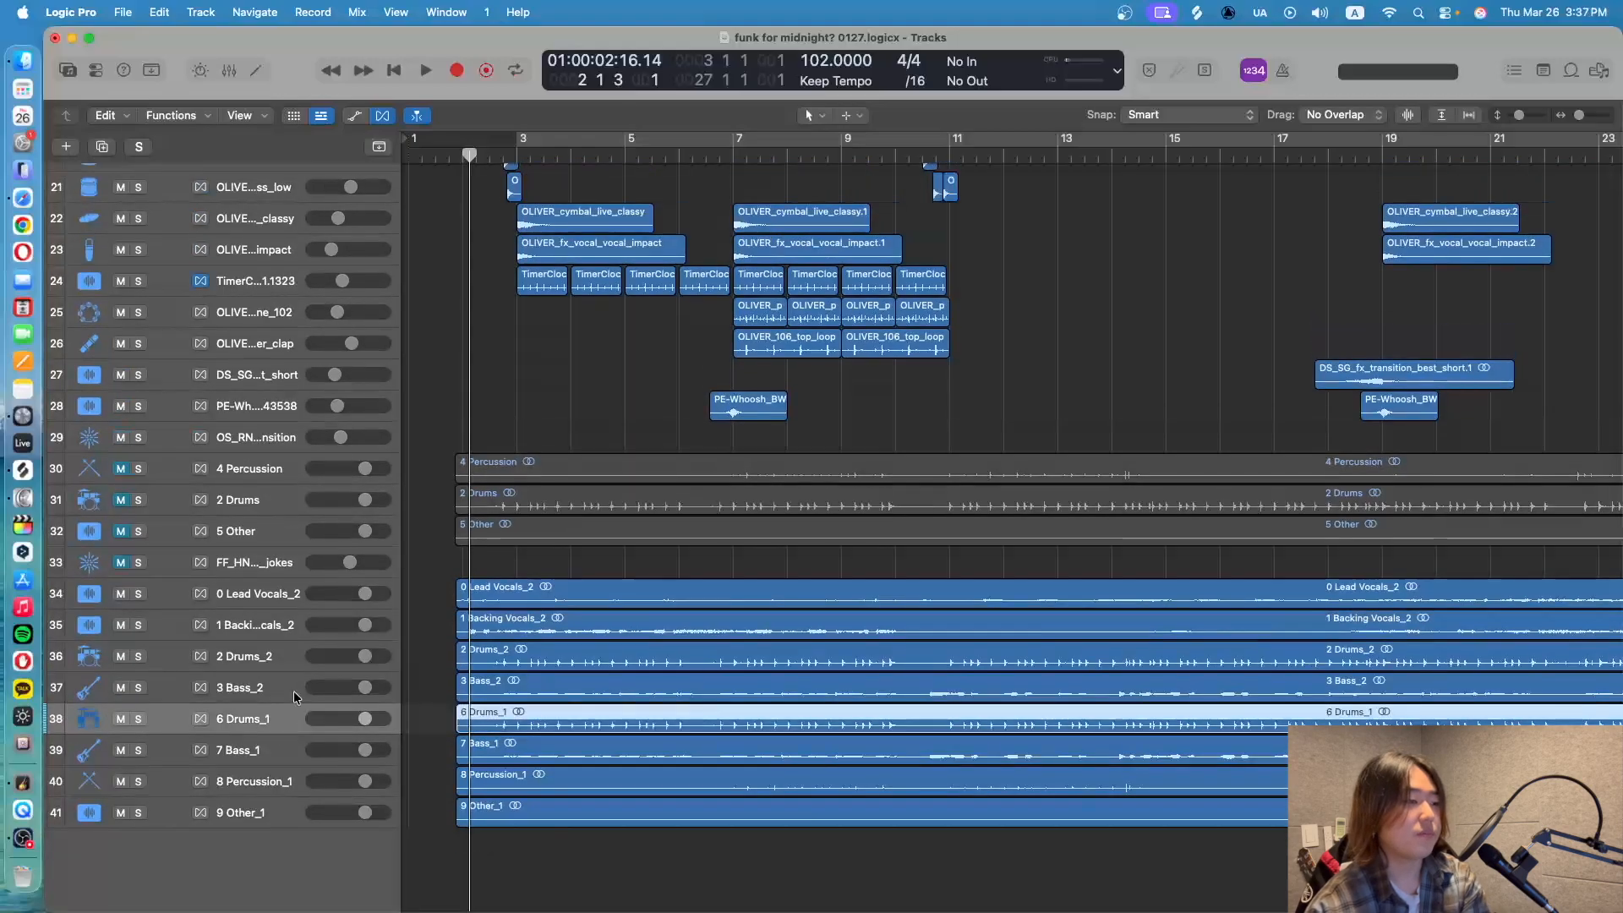
# Delete the duplicate 6 Drums_1 and 7 Bass_1 regions and remove their tracks
pyautogui.click(495, 750)
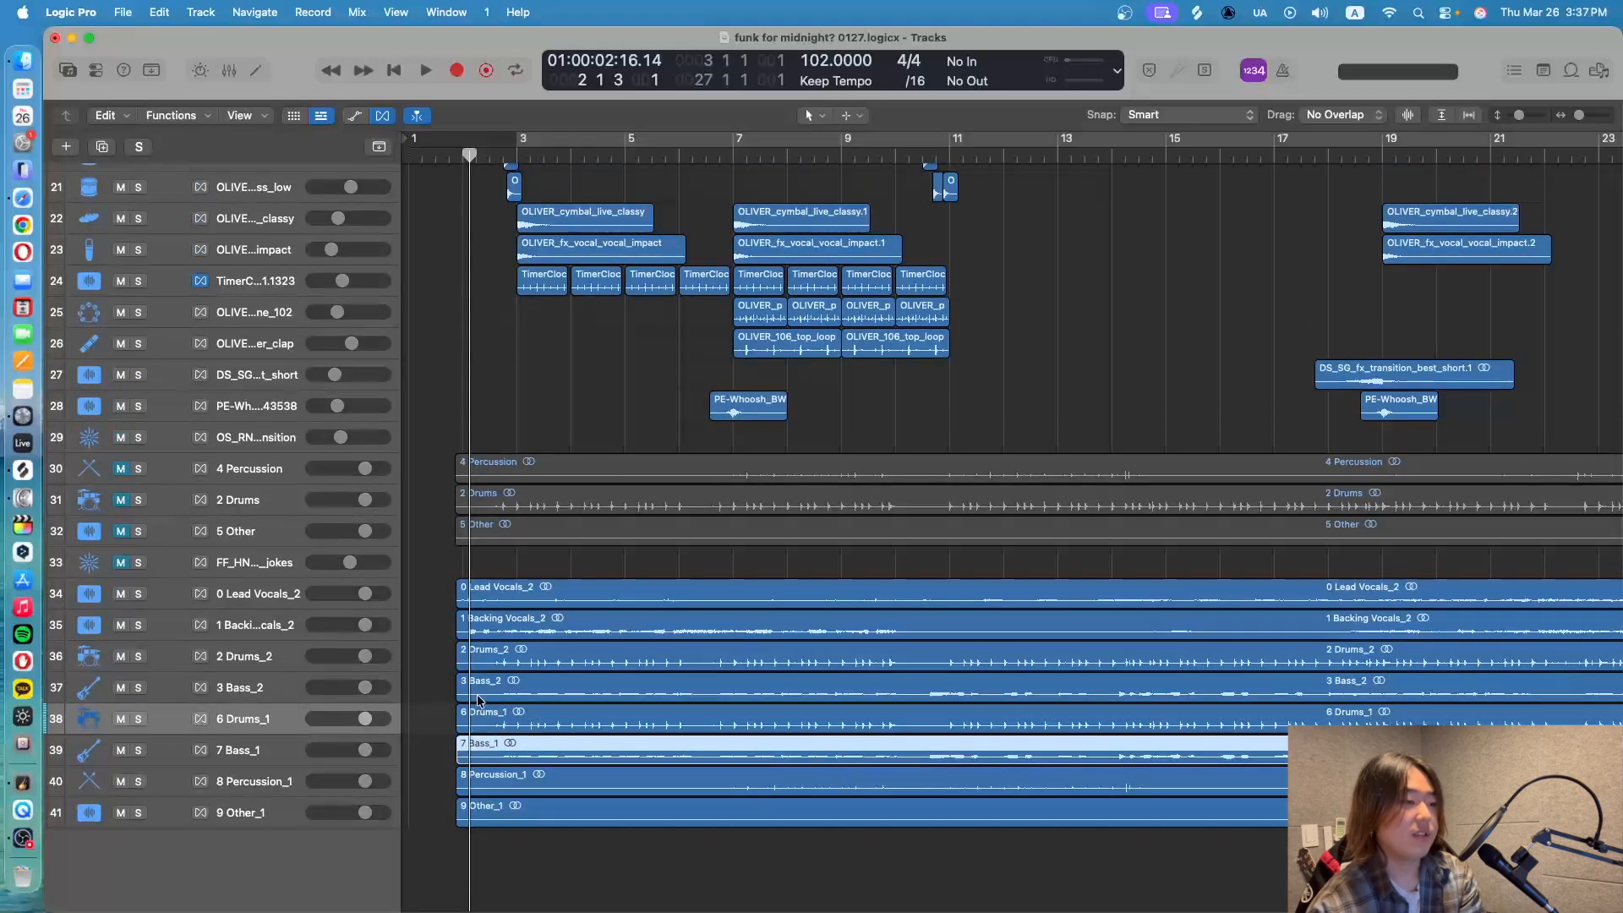
pyautogui.moveTo(440, 651); pyautogui.dragTo(485, 683)
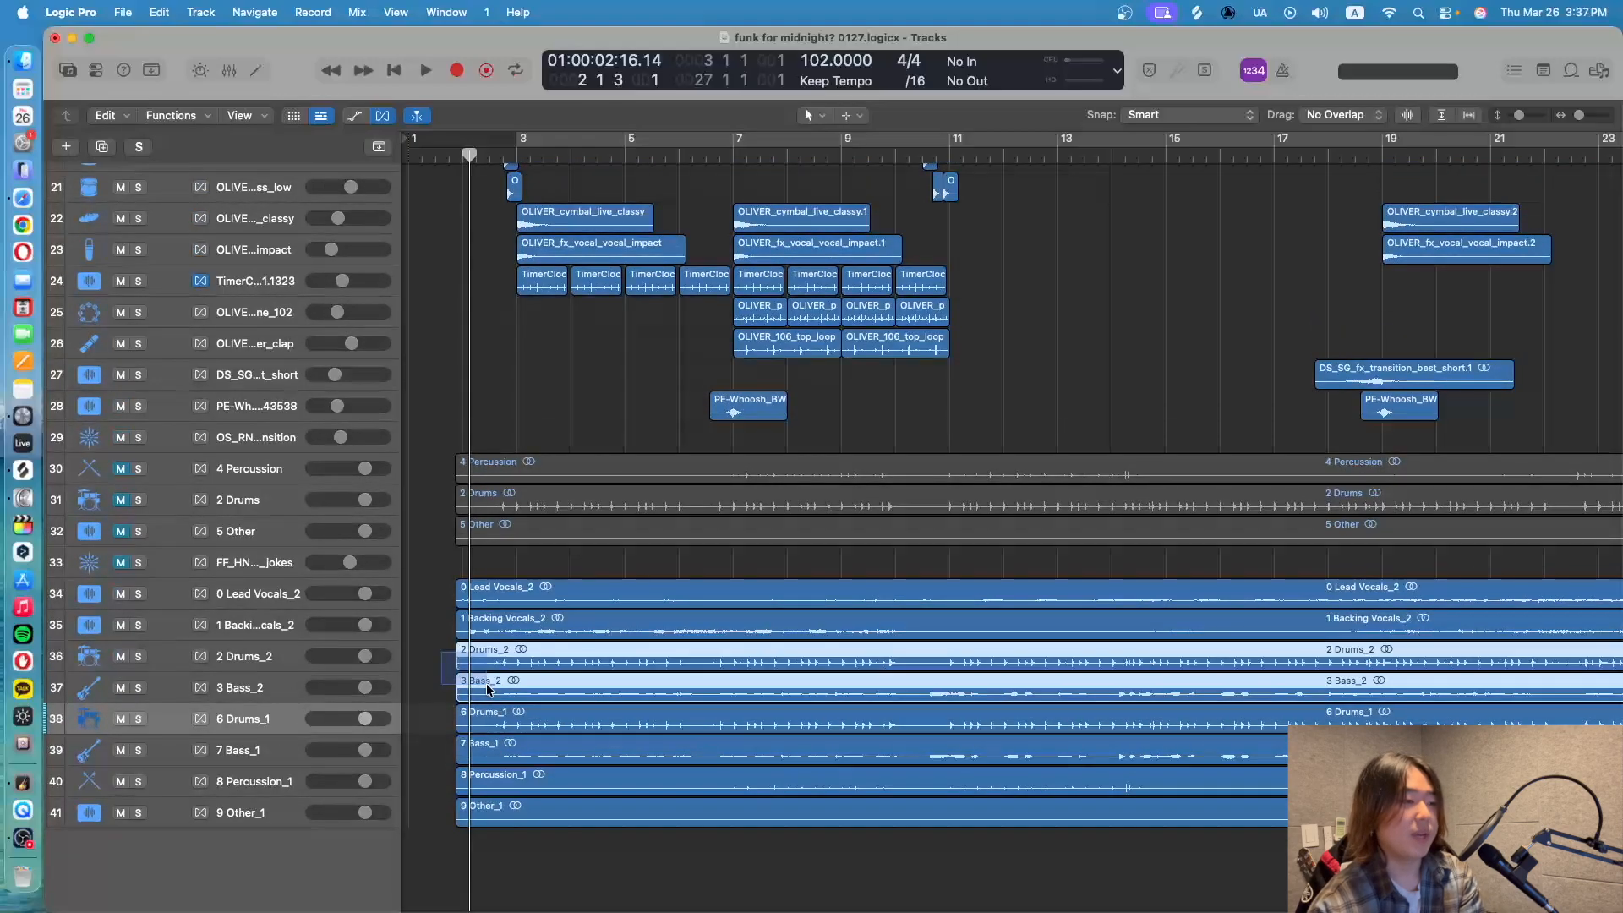
pyautogui.click(463, 731)
pyautogui.keyDown('shift'); pyautogui.click(465, 742); pyautogui.keyUp('shift')
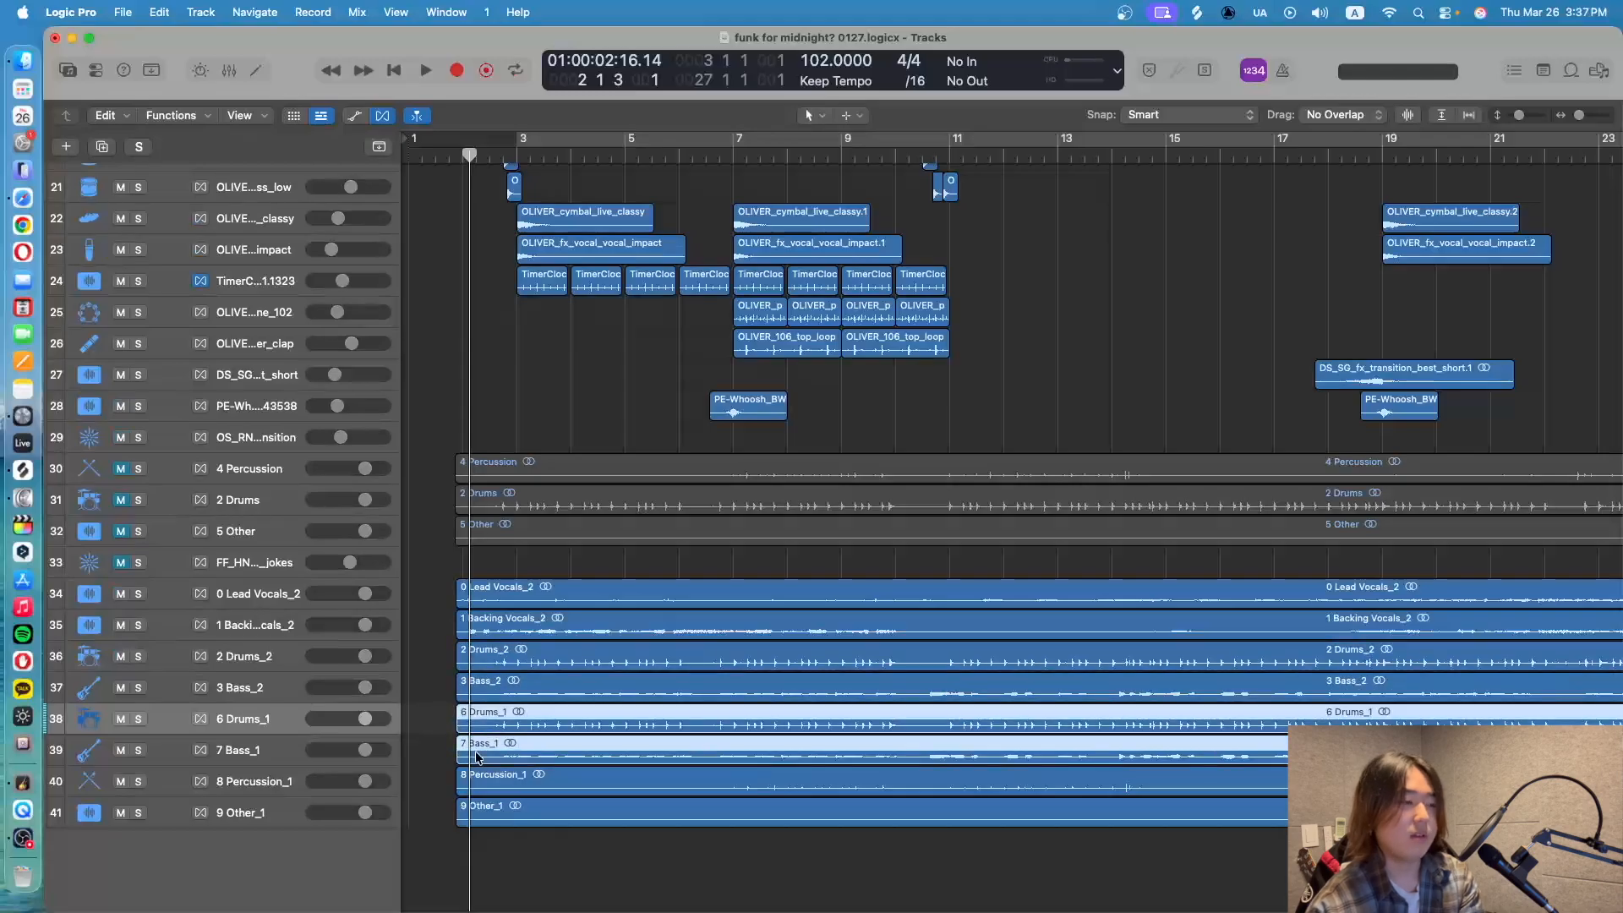
pyautogui.press('Delete')
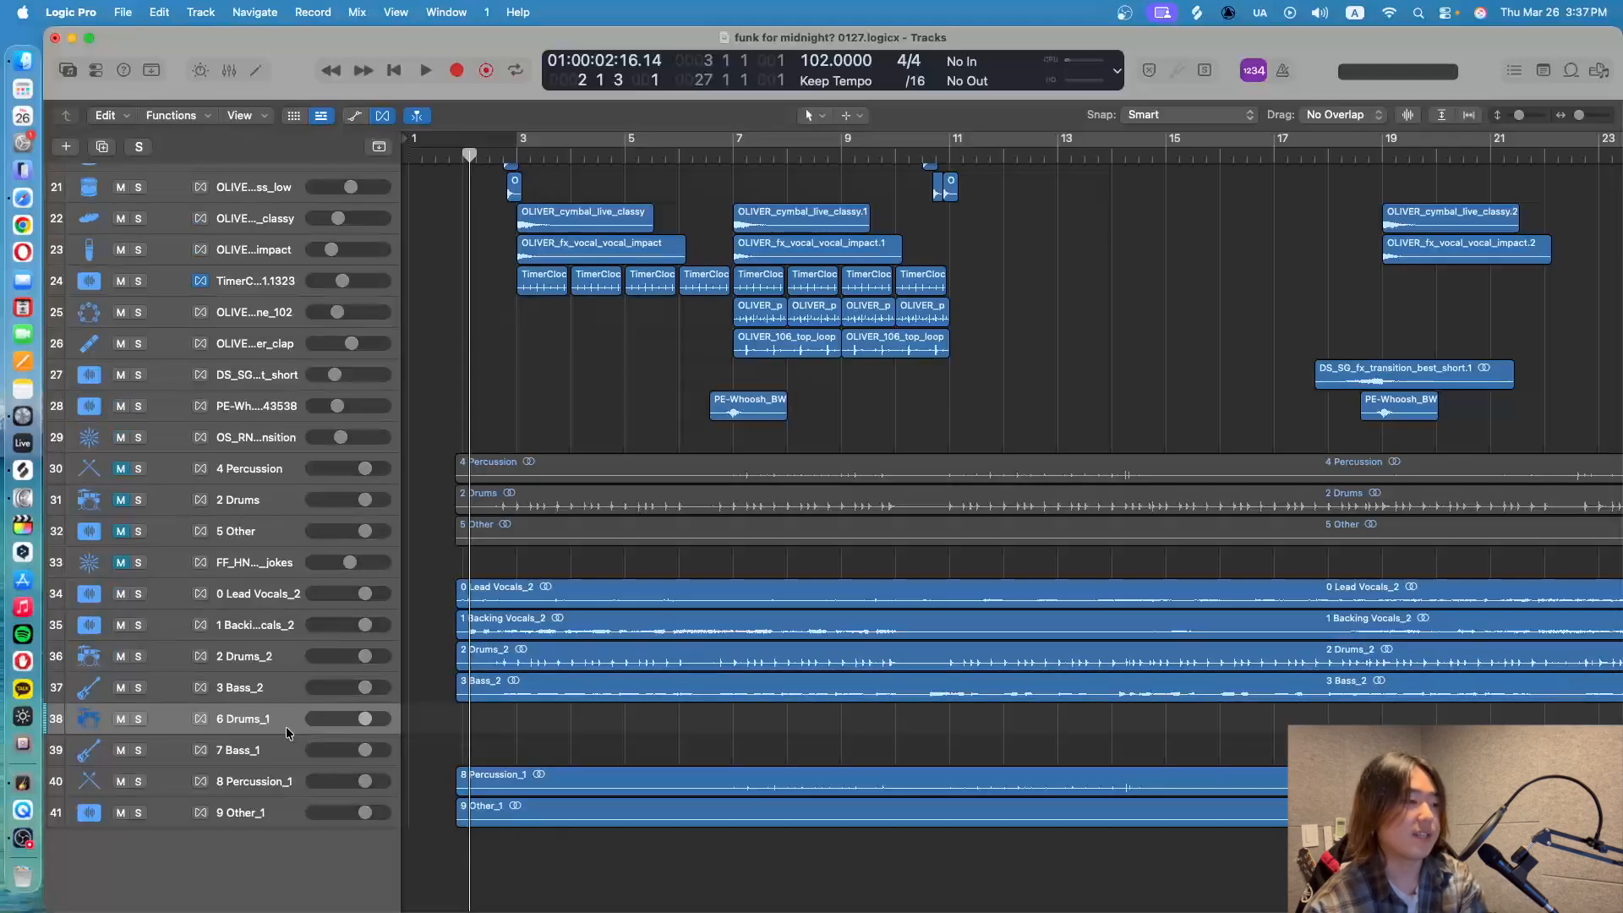
pyautogui.press('Delete')
# Solo the six remaining stem tracks from 0 Lead Vocals_2 to 9 Other_1 and listen to them from their start to bar 9
pyautogui.moveTo(534, 854); pyautogui.dragTo(504, 666)
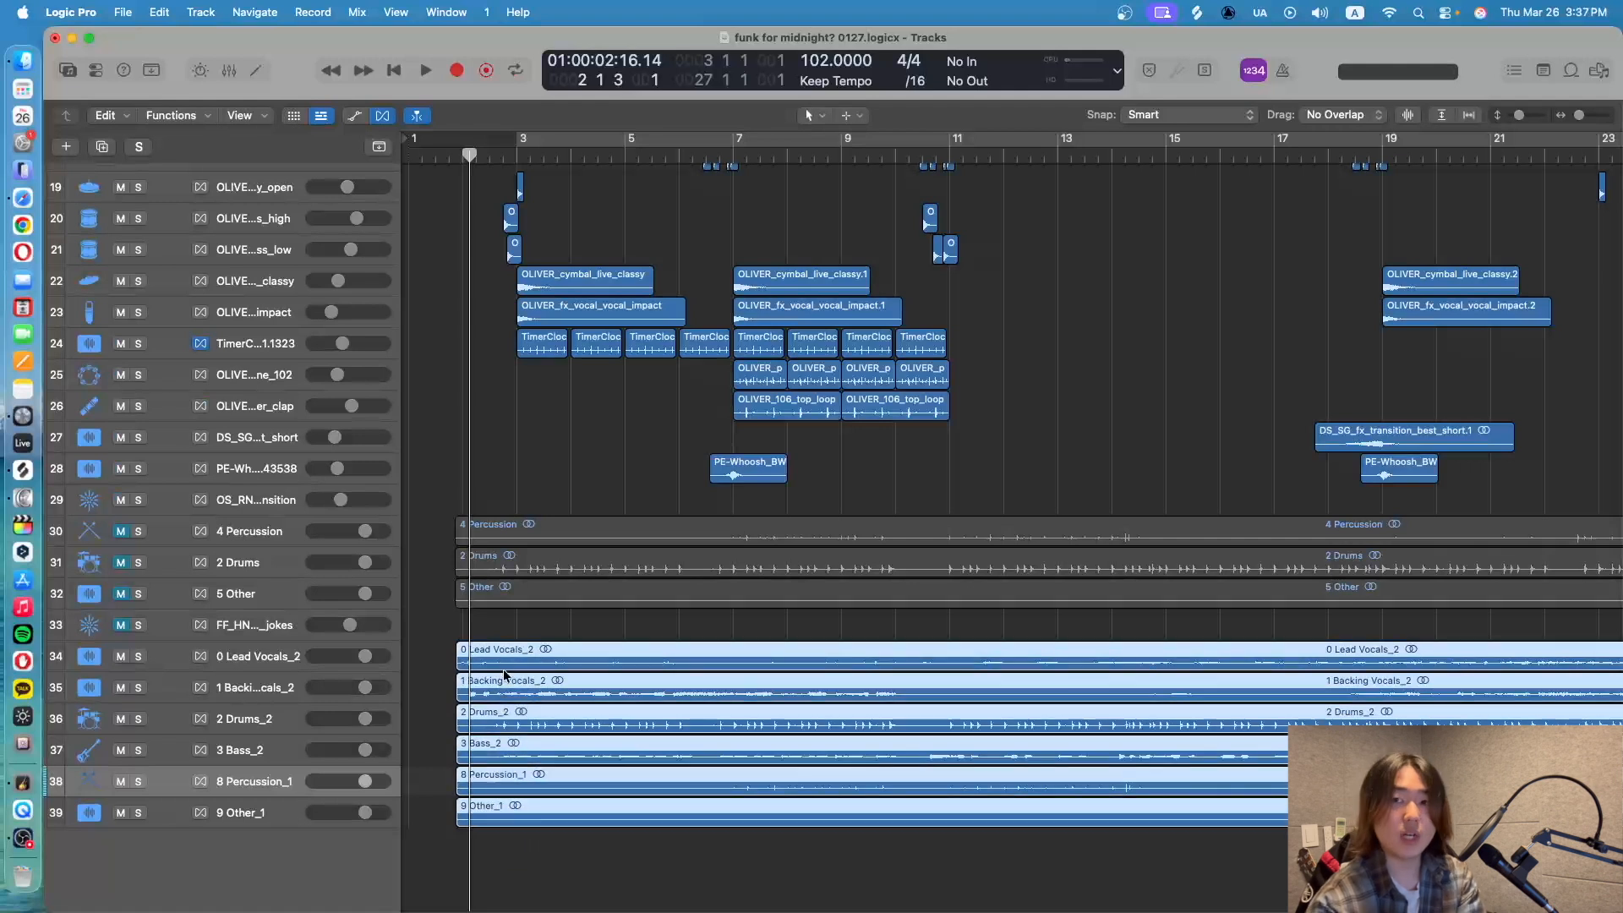
pyautogui.scroll(1, 259, 746)
pyautogui.click(201, 667)
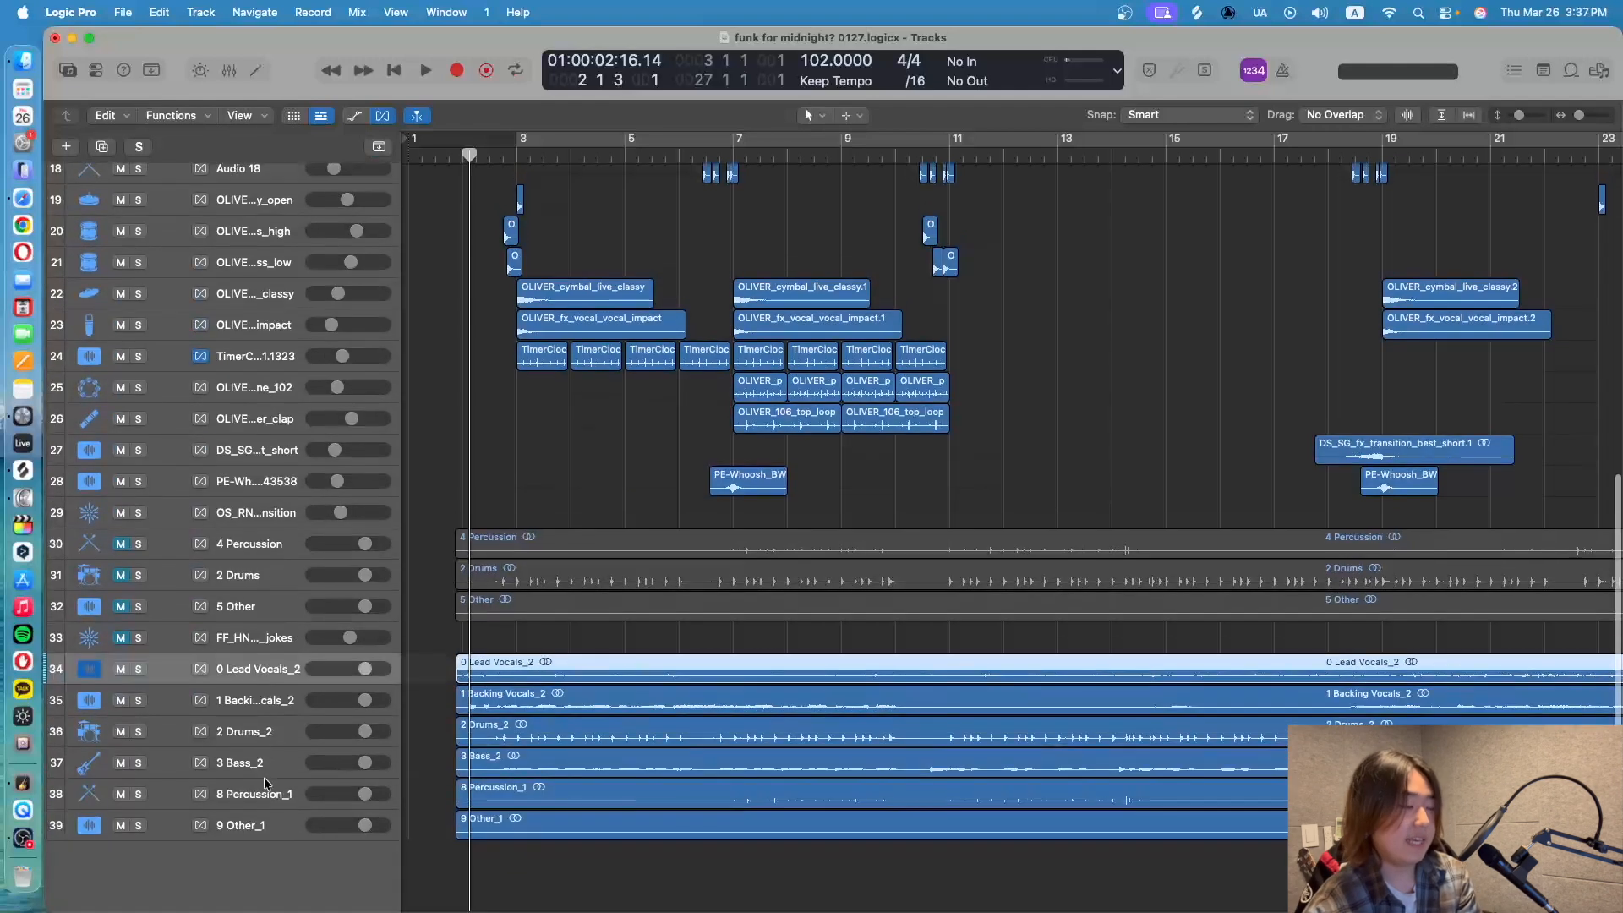
pyautogui.keyDown('shift'); pyautogui.click(254, 827); pyautogui.keyUp('shift')
pyautogui.press('s')
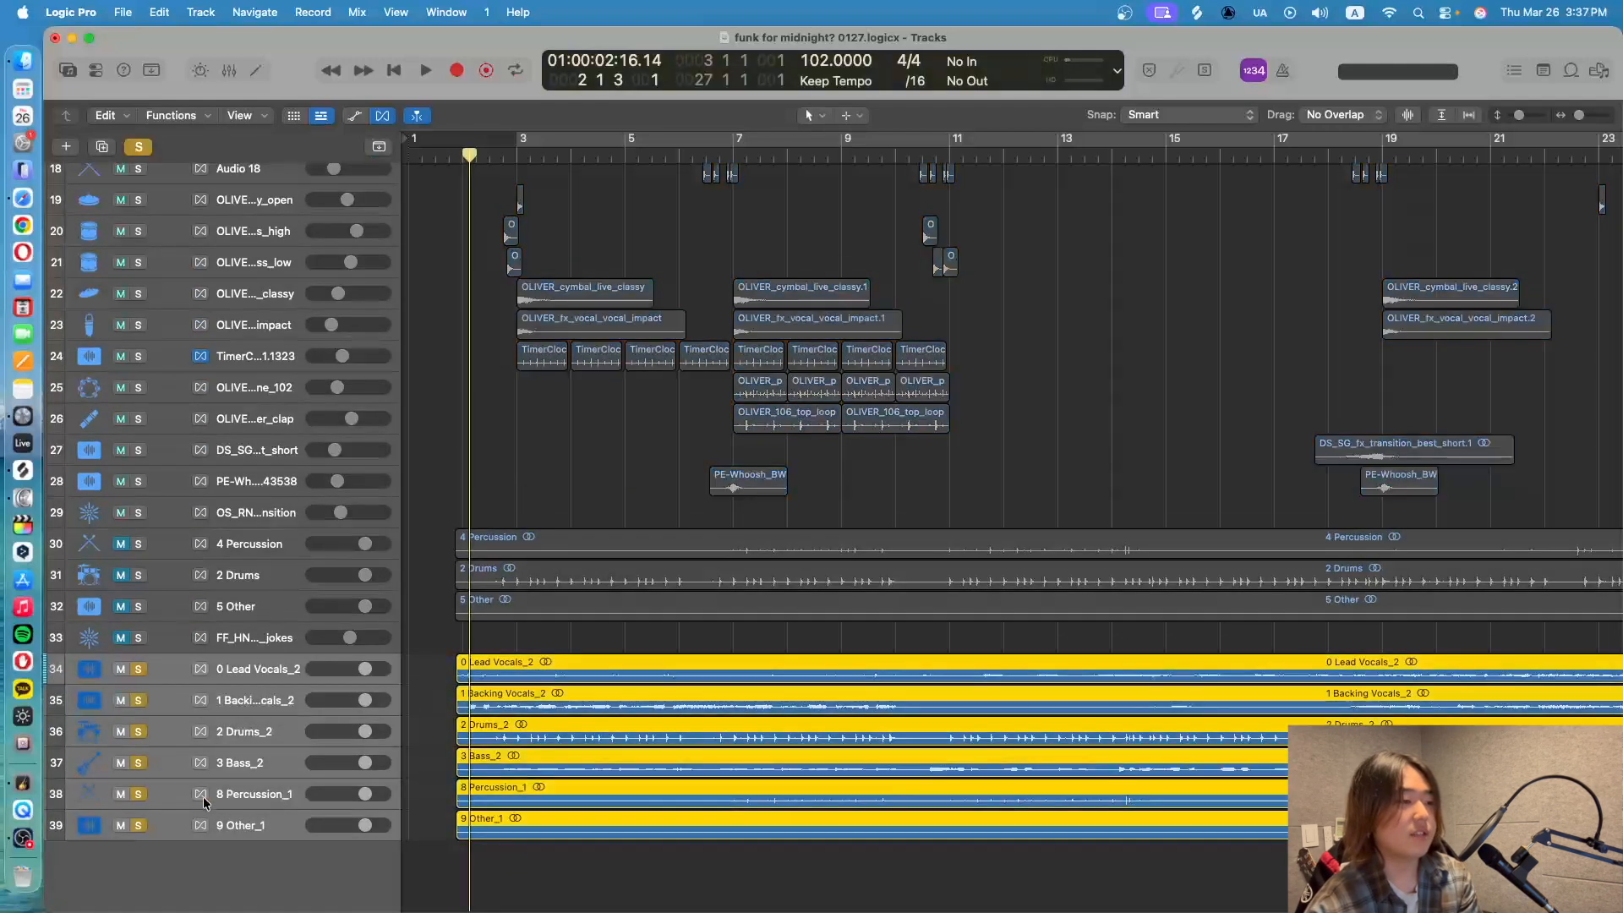
pyautogui.click(456, 157)
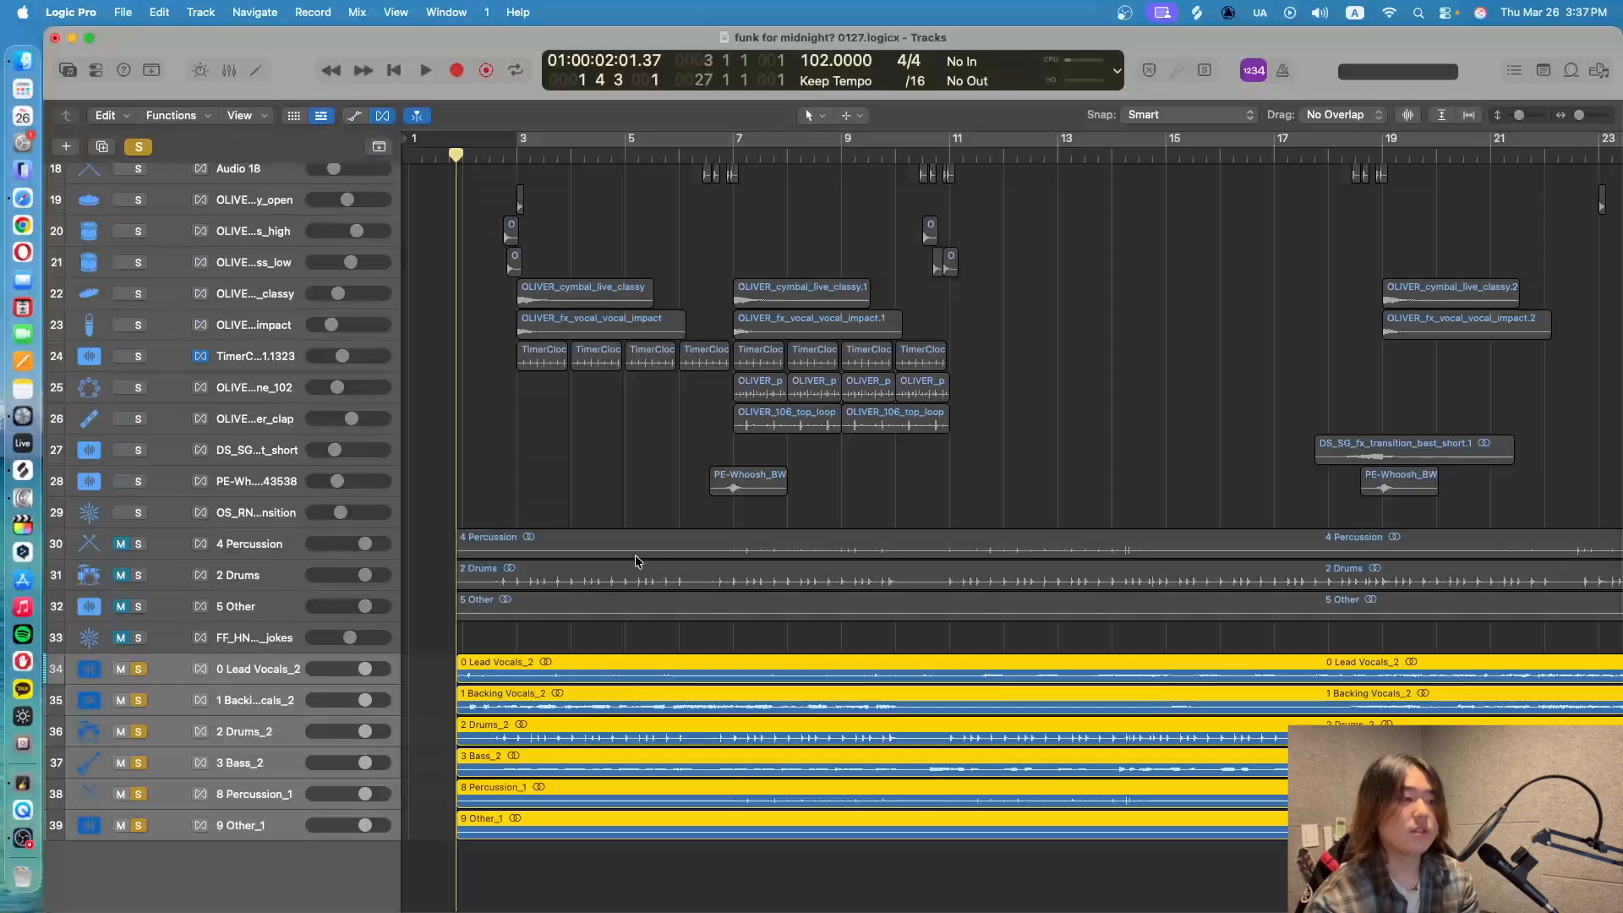
pyautogui.press('space')
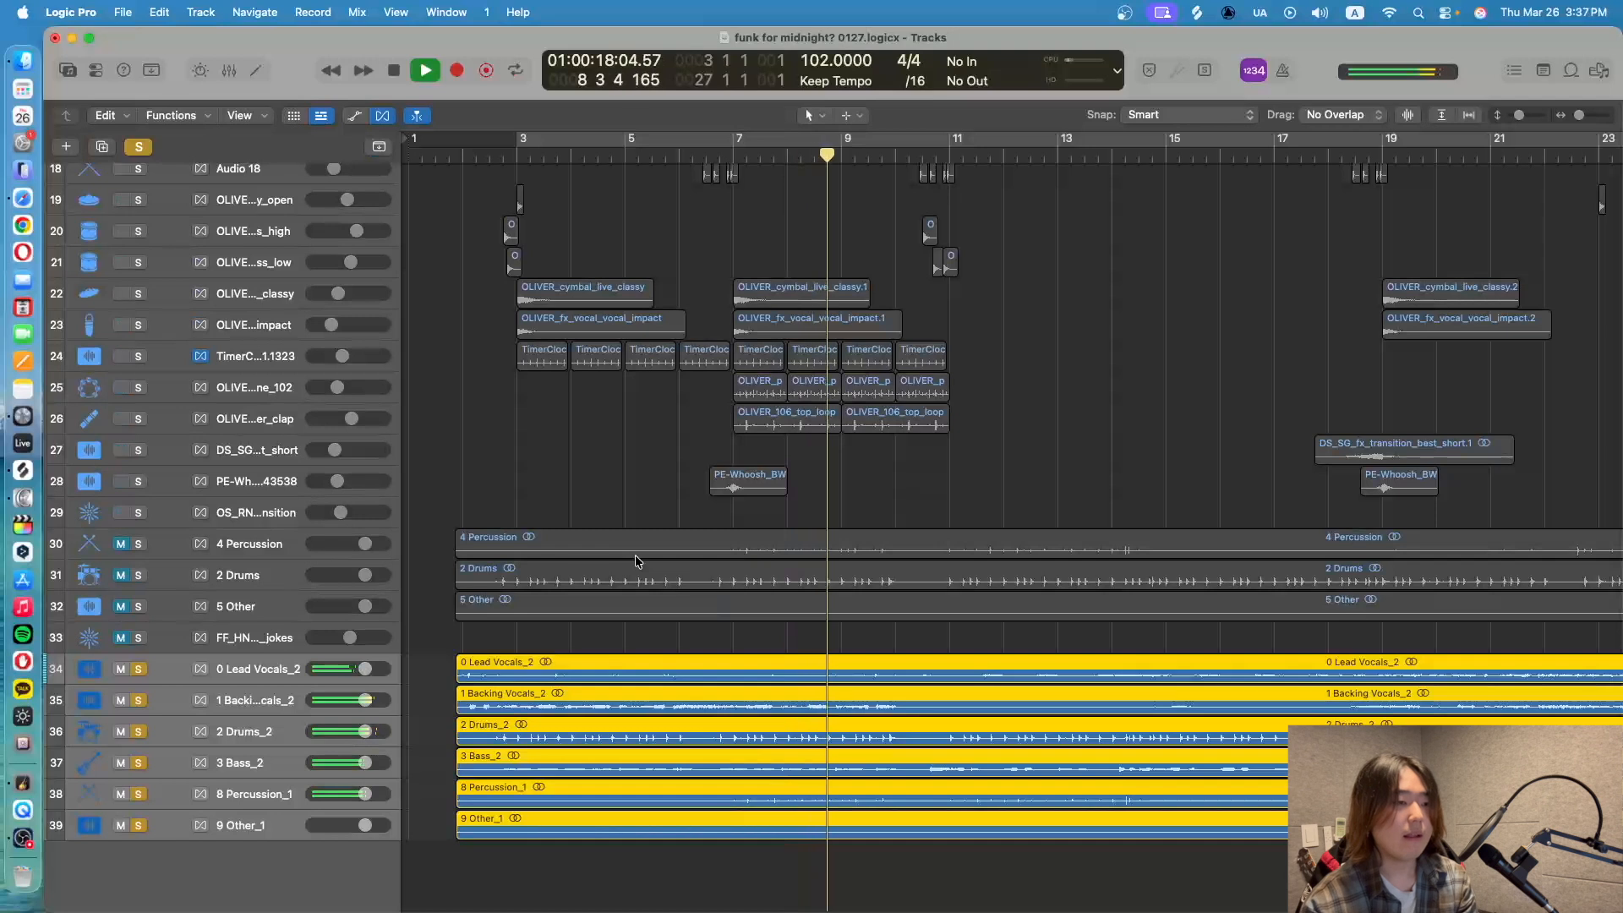
pyautogui.press('space')
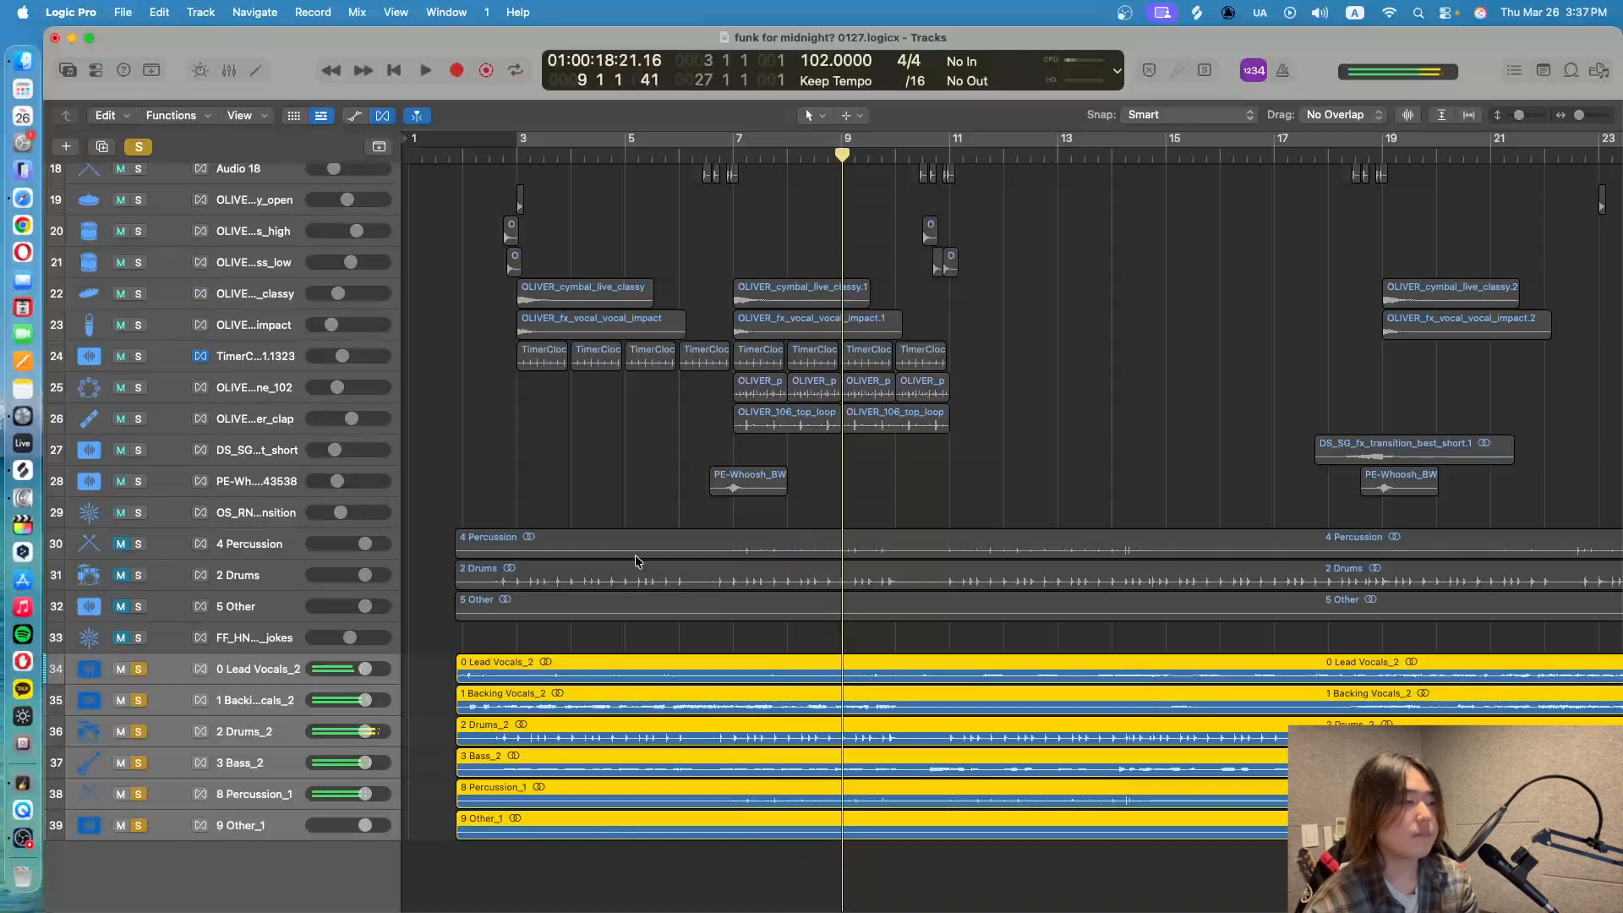
# Clear all solos, solo only the 2 Drums_2 track and listen to it from bar 2 to bar 5
pyautogui.click(142, 147)
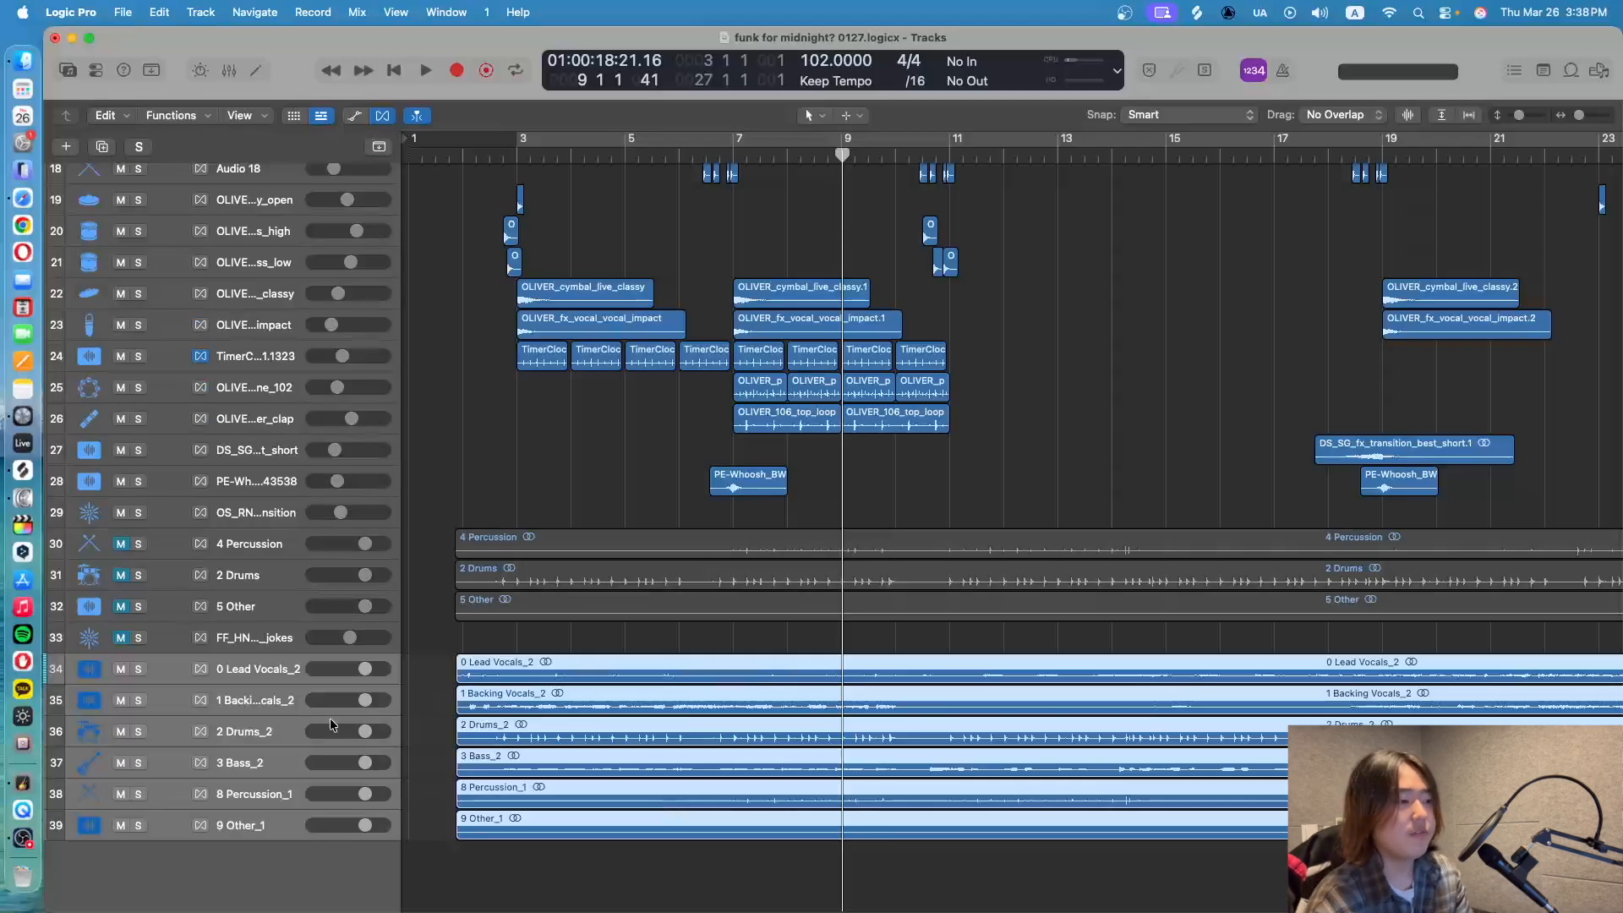
pyautogui.click(246, 732)
pyautogui.click(138, 732)
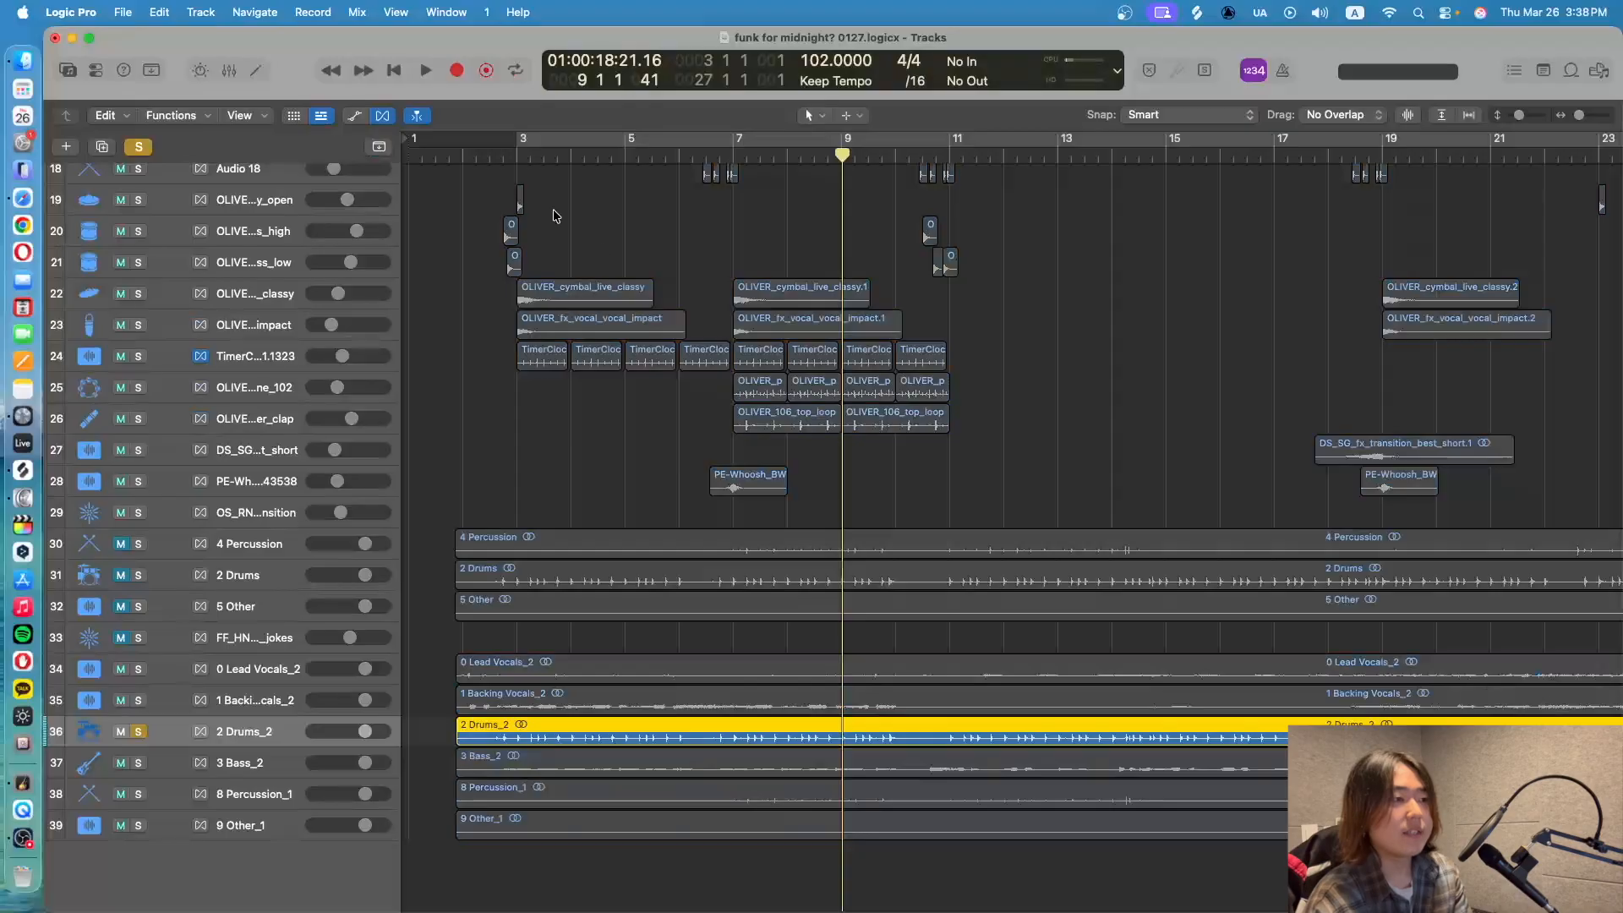
pyautogui.click(489, 157)
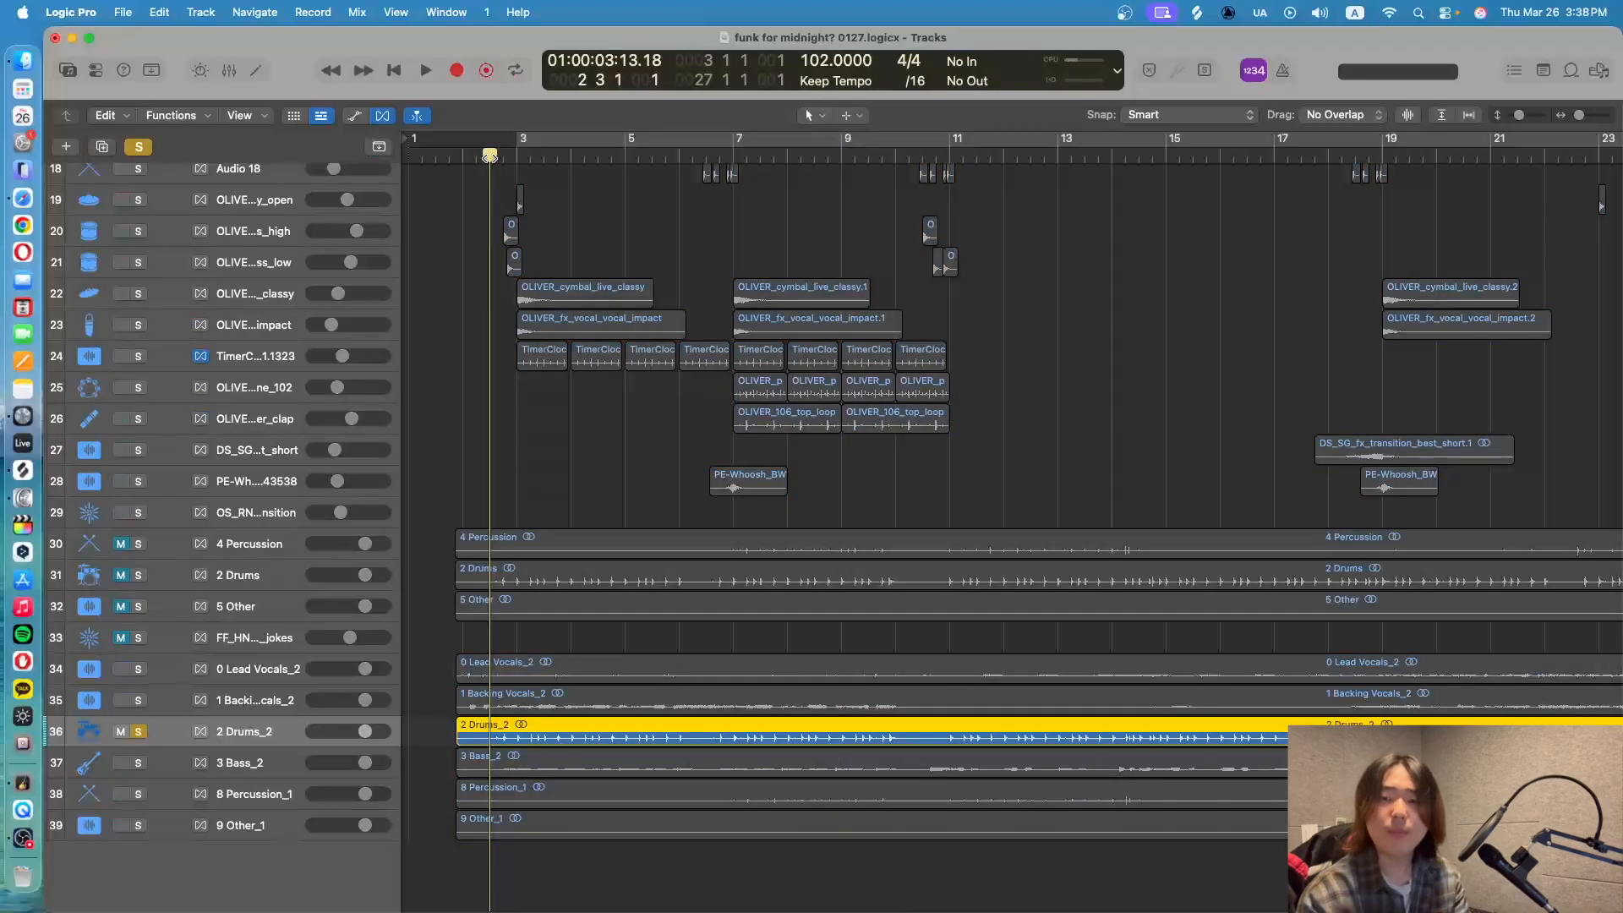
pyautogui.press('space')
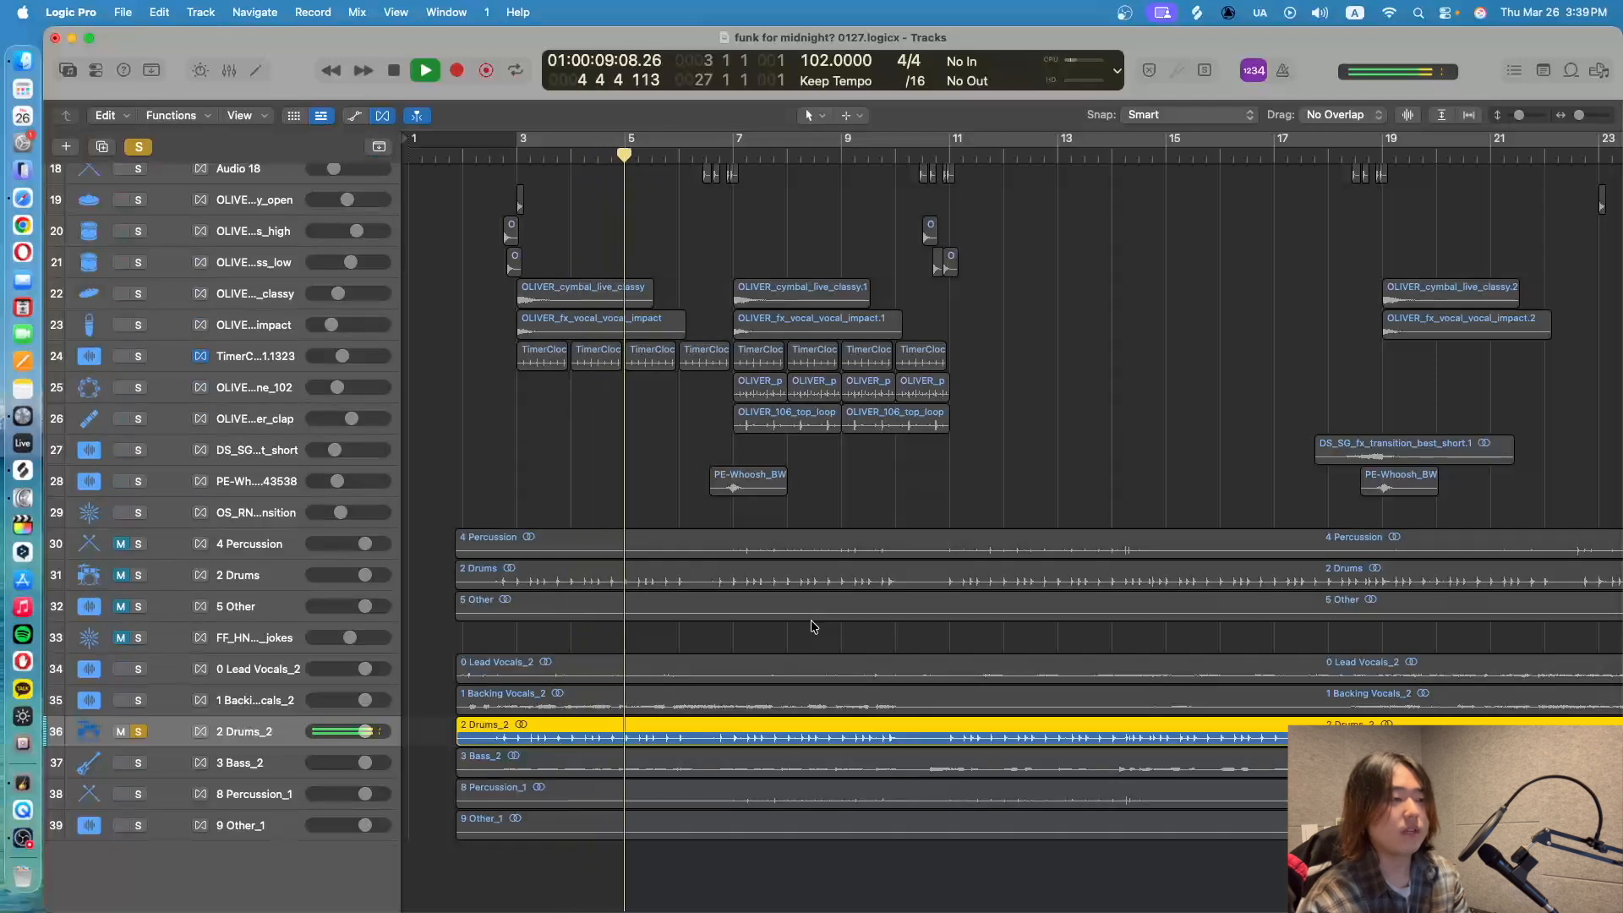
pyautogui.press('space')
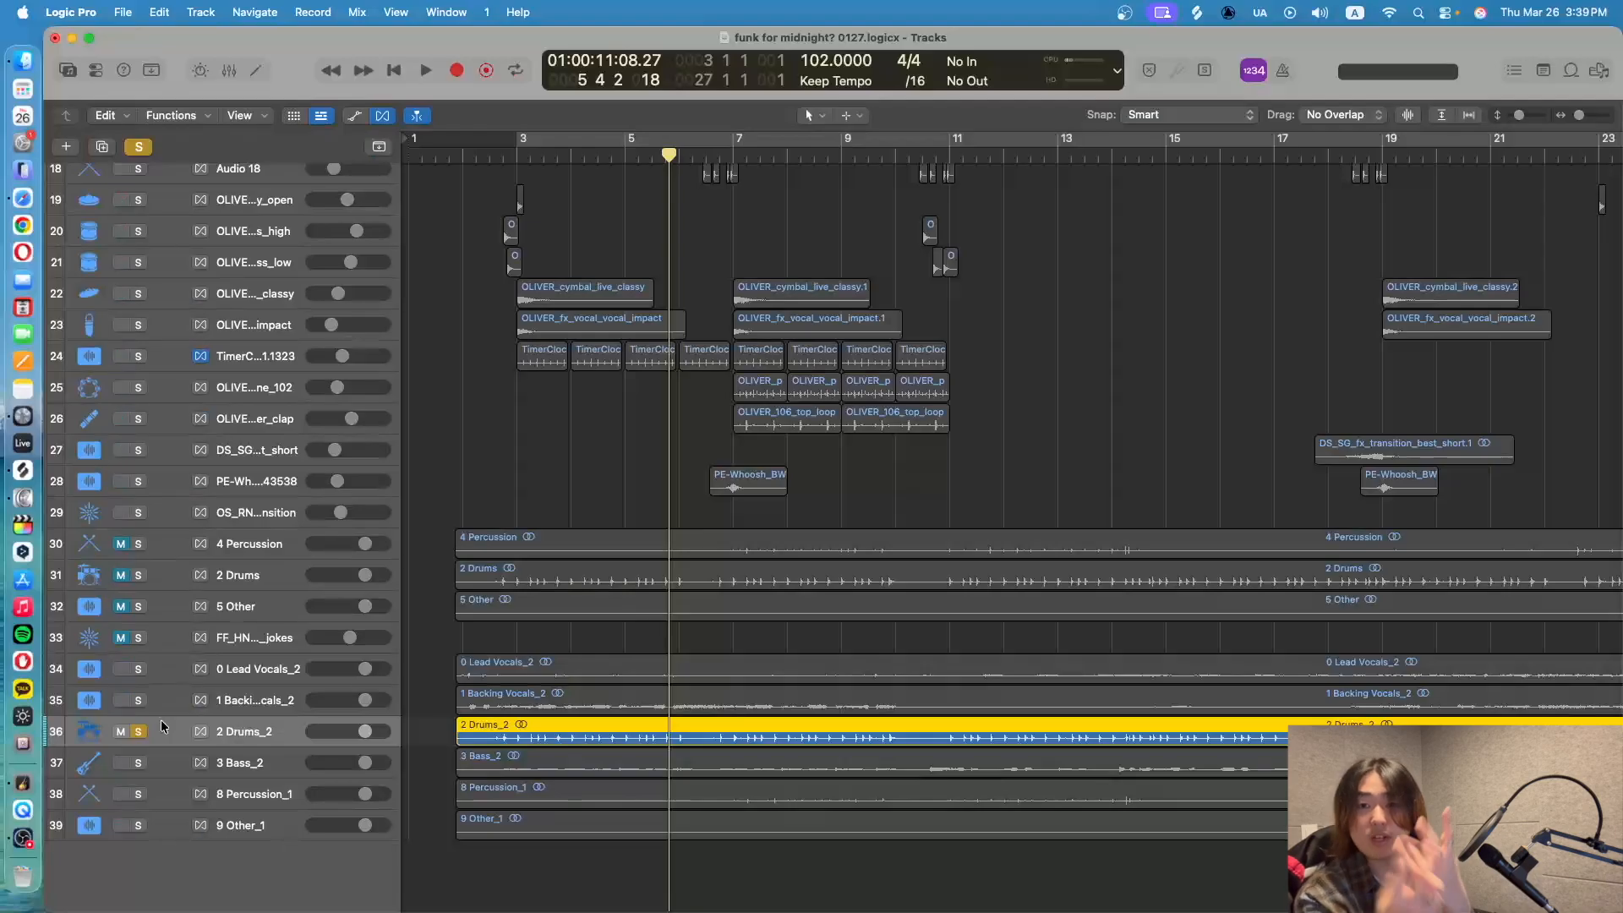
# Solo the 3 Bass_2 track alongside the soloed drums stem and start playback from bar 2
pyautogui.hscroll(10, 161, 722)
pyautogui.hscroll(-10, 575, 690)
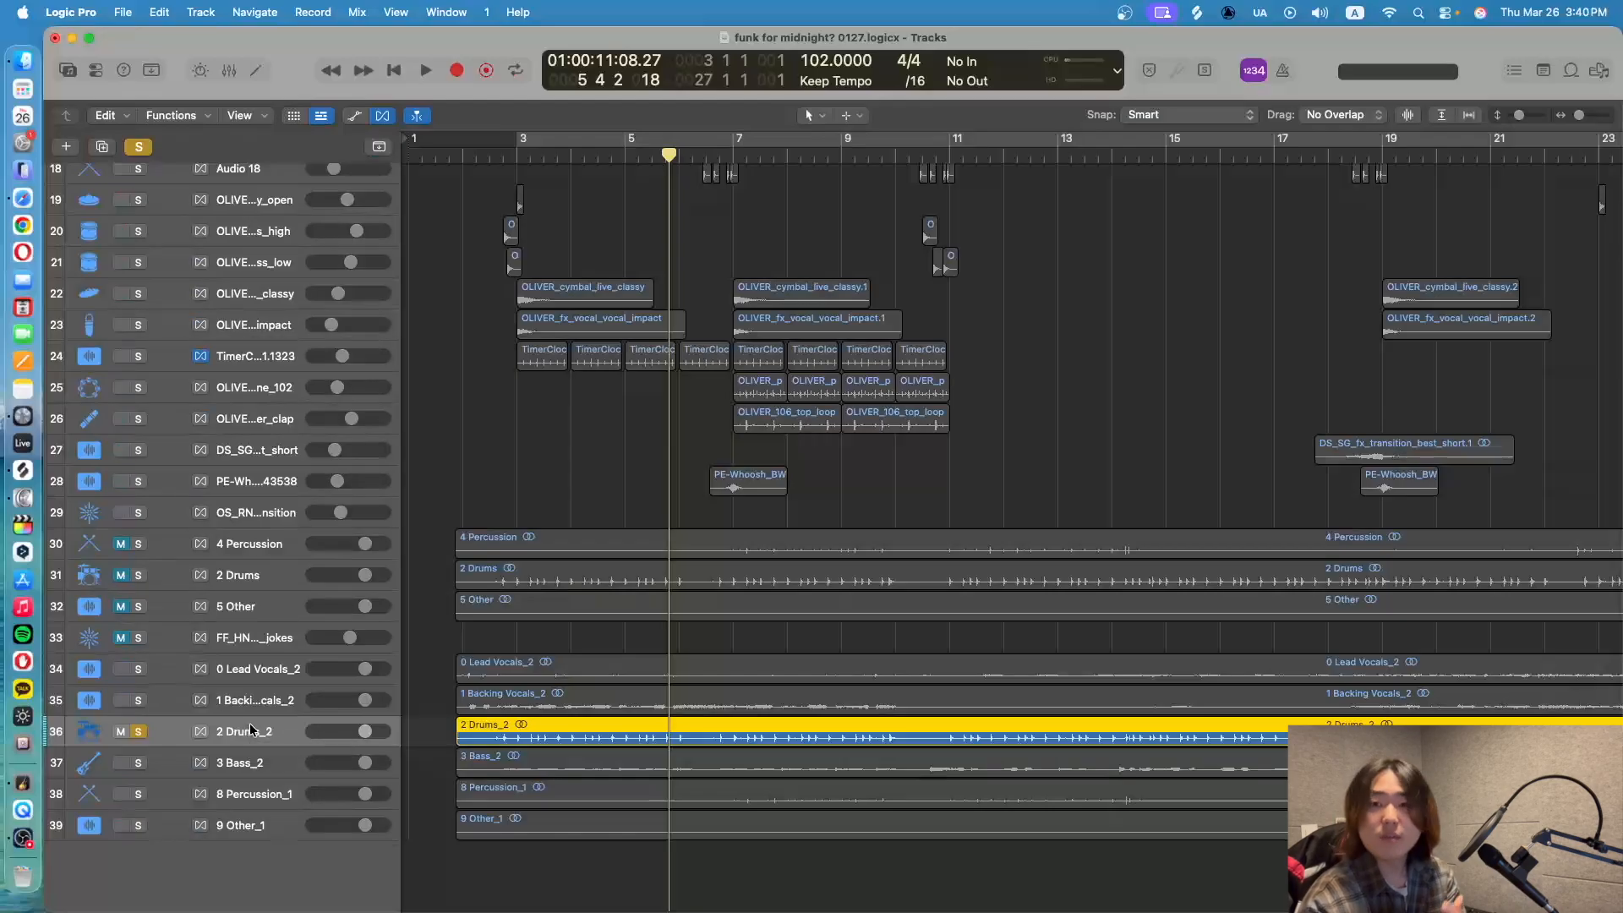
pyautogui.click(188, 708)
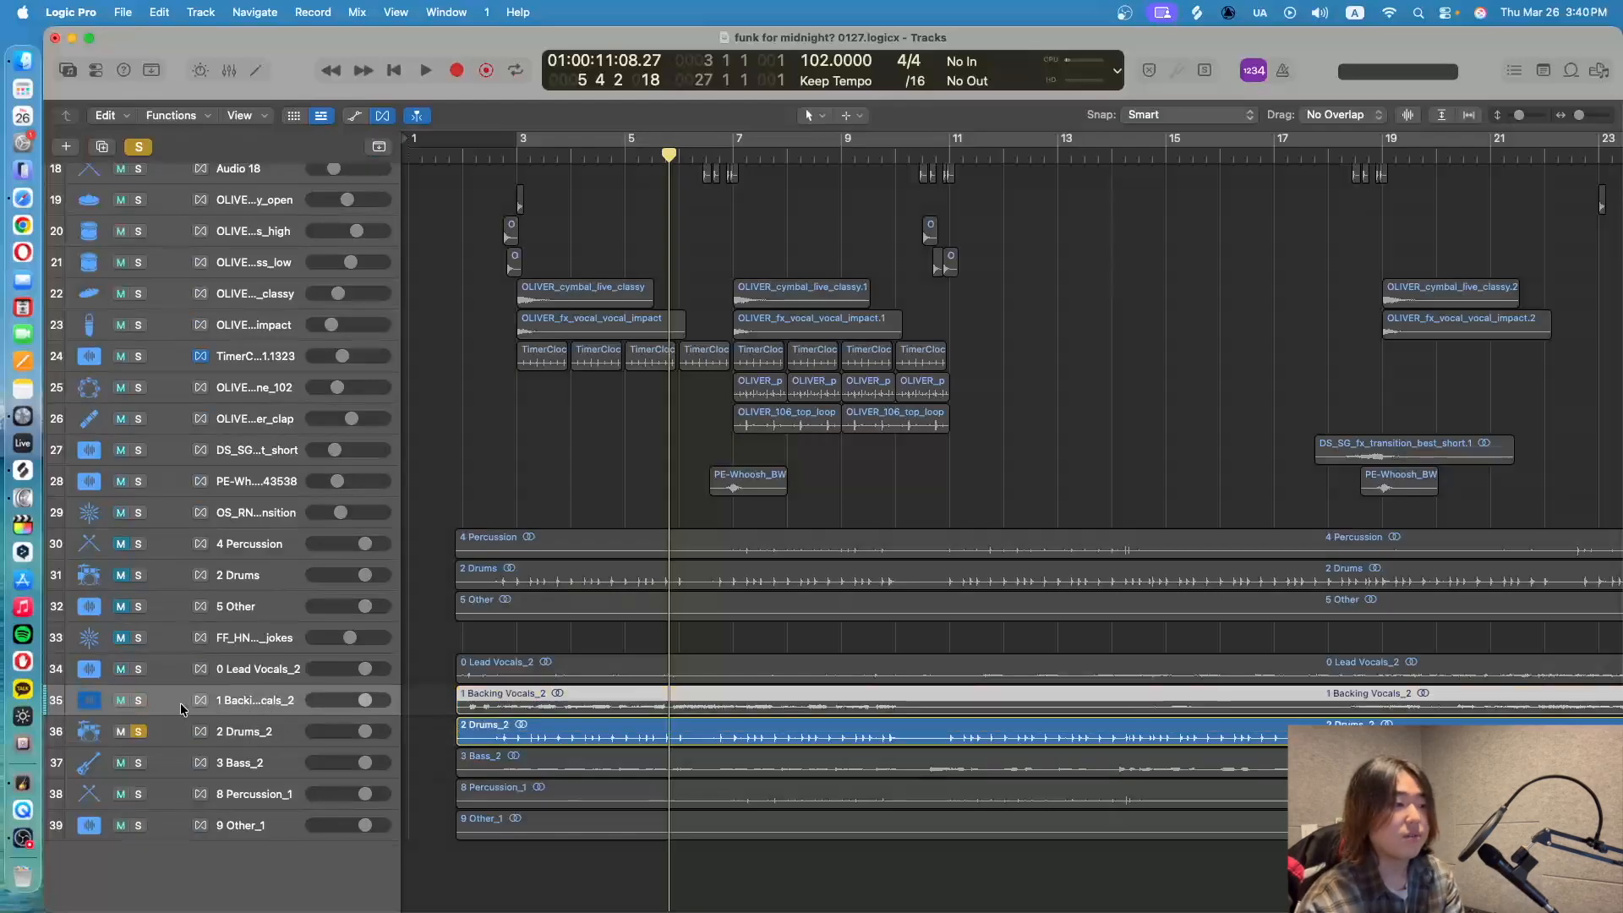
pyautogui.scroll(-1, 267, 717)
pyautogui.click(91, 752)
pyautogui.click(138, 750)
pyautogui.click(487, 159)
pyautogui.press('space')
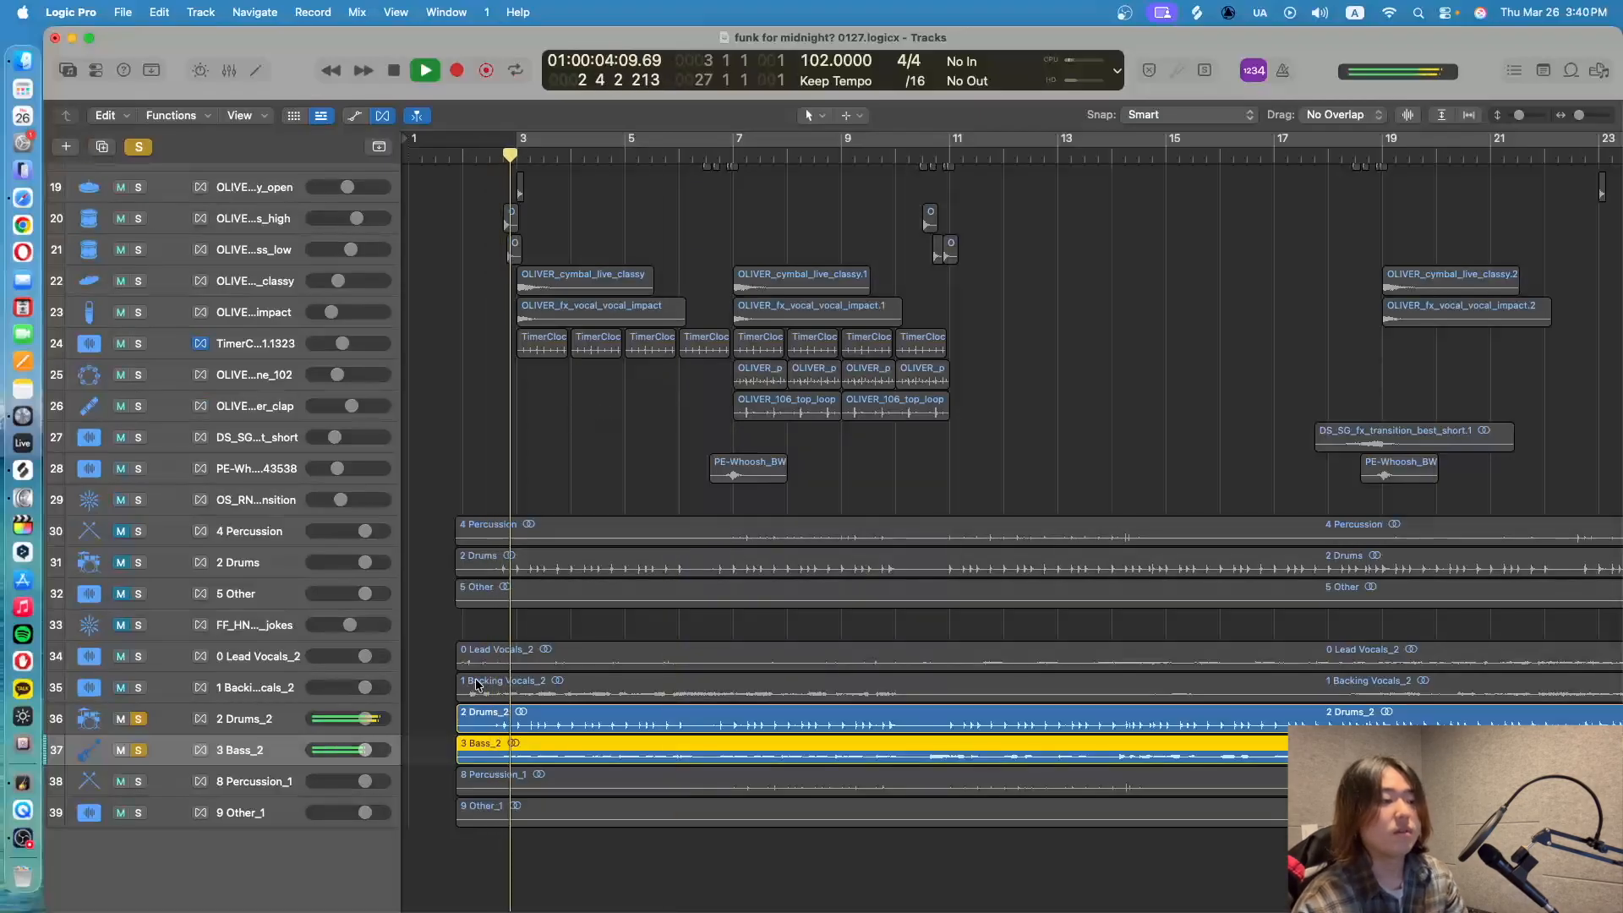
# Raise the 3 Bass_2 track's volume slightly during playback, listen to the bass with the drums and stop at bar 10
pyautogui.moveTo(366, 755); pyautogui.dragTo(376, 755)
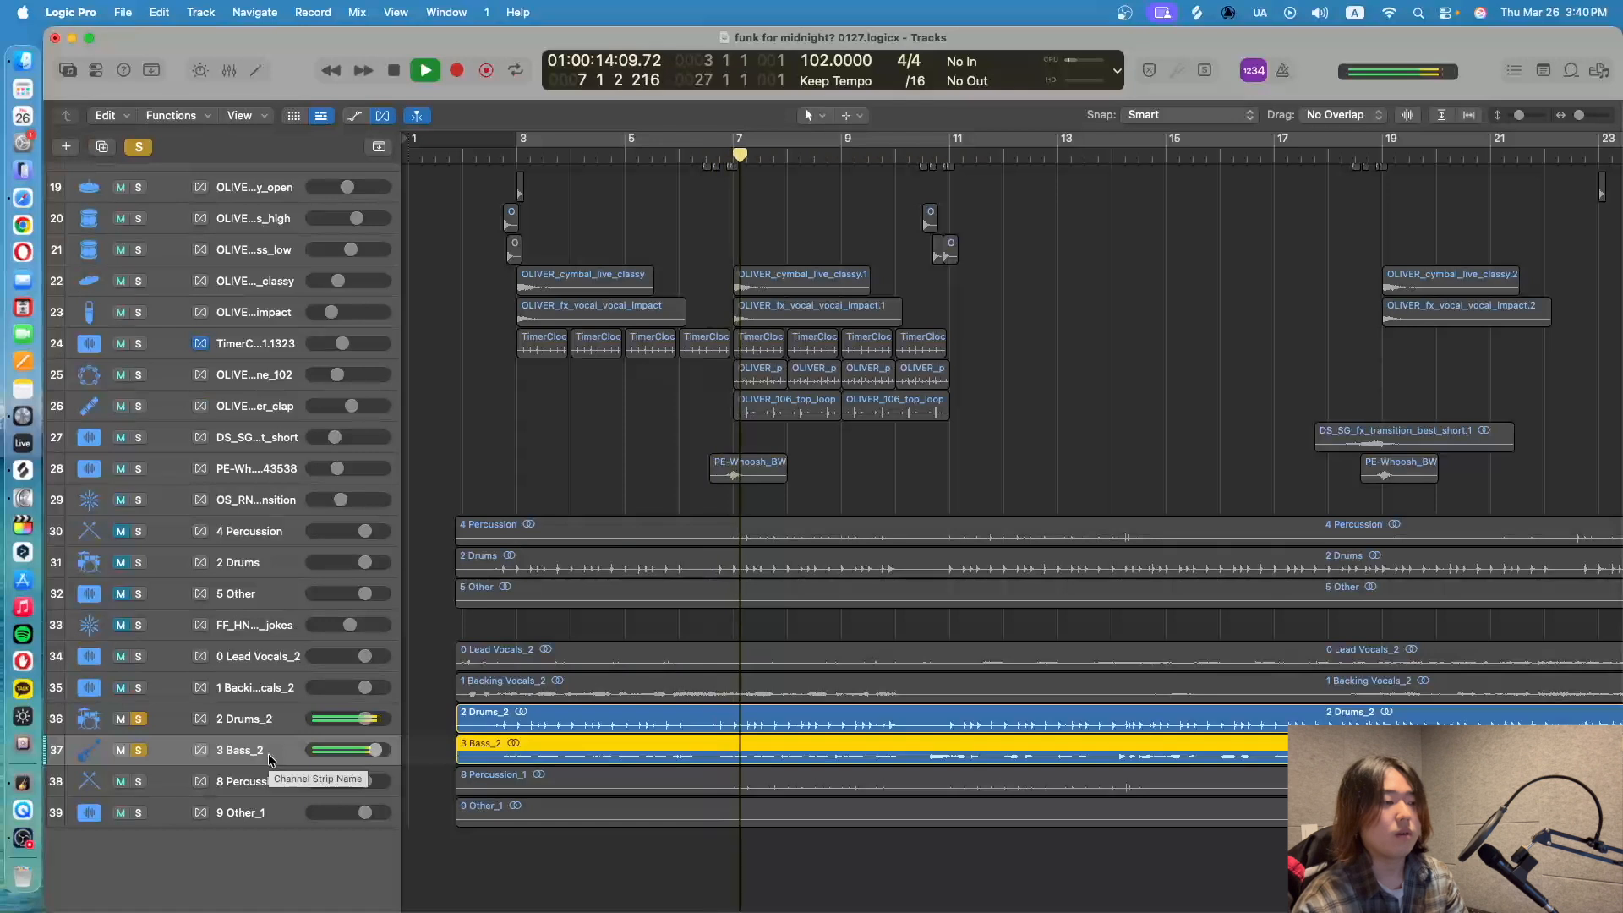
pyautogui.scroll(-1, 265, 758)
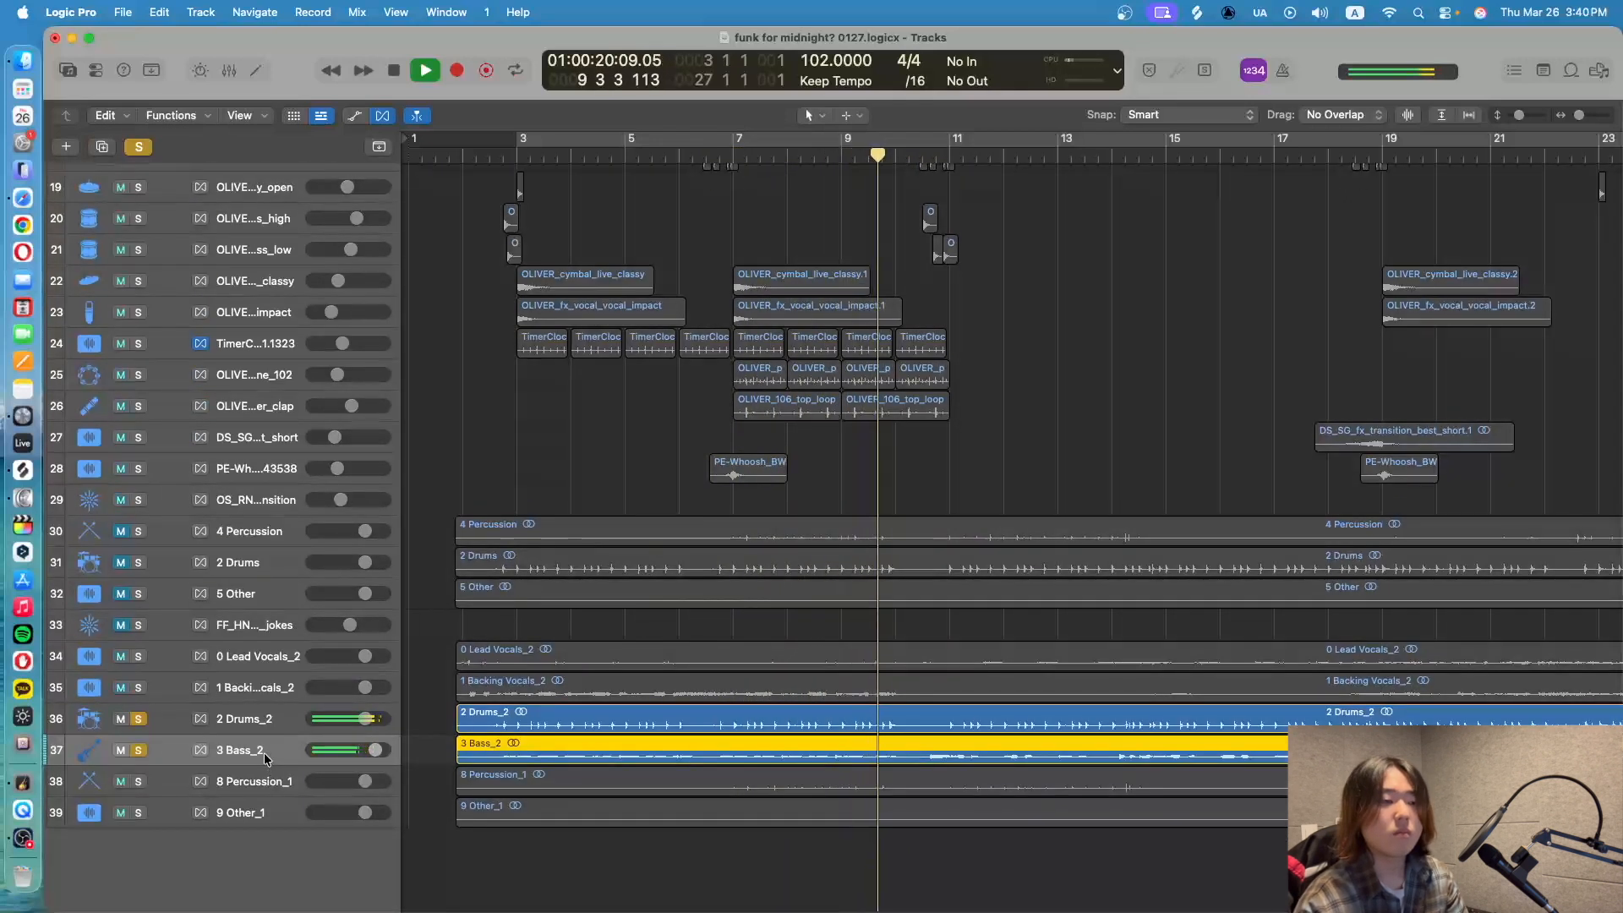
pyautogui.press('space')
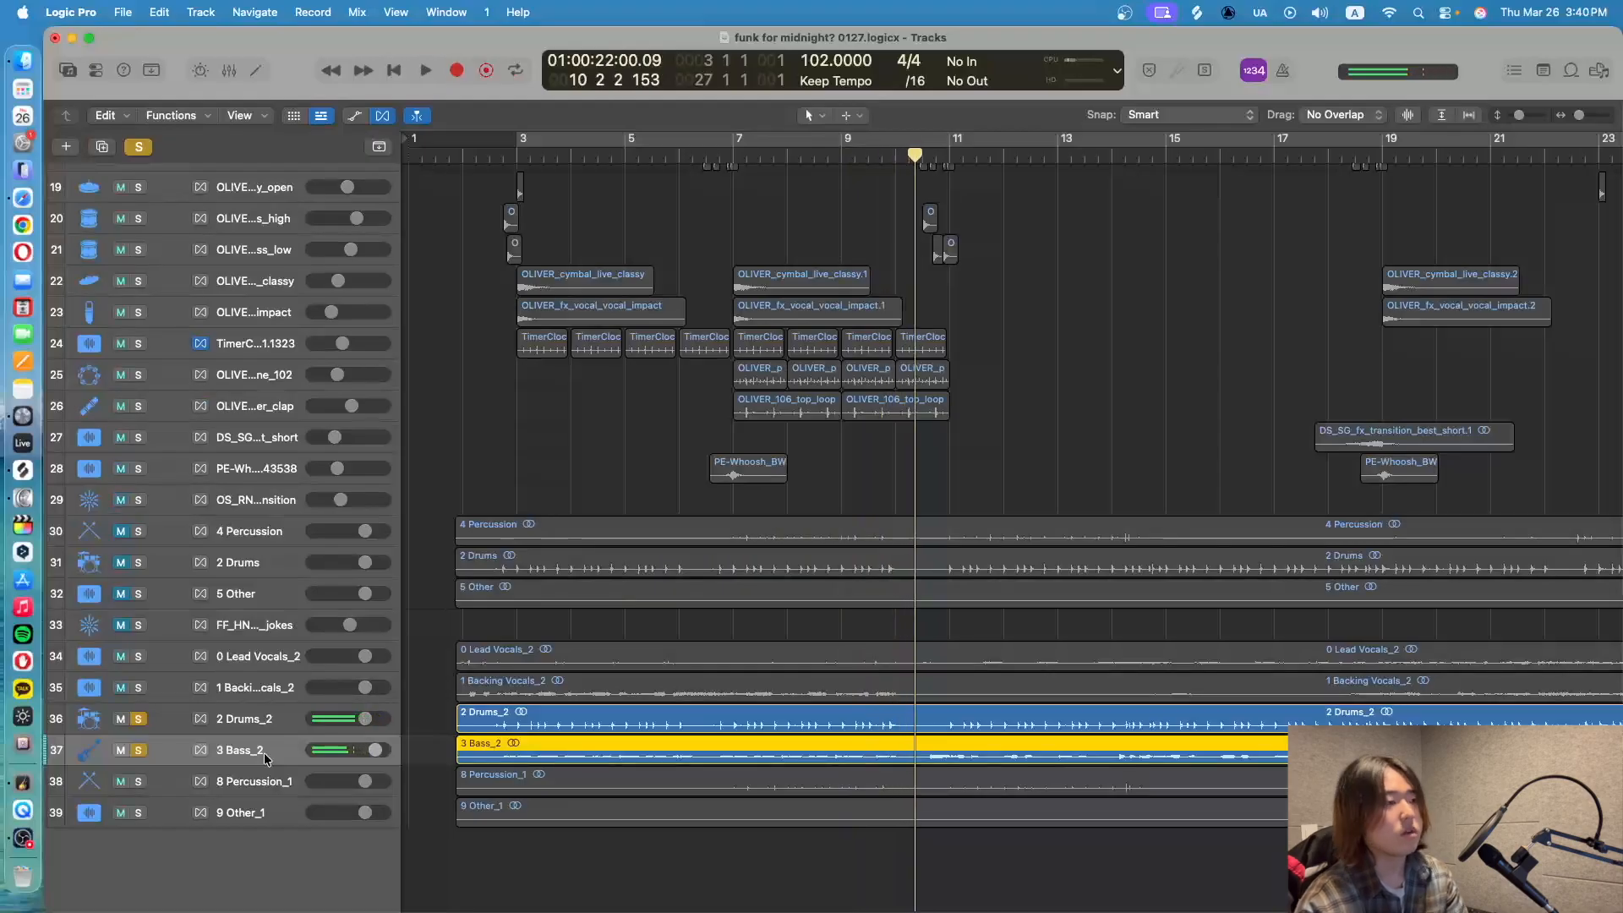
# Solo the Ballad instrument track in addition to the drums and bass stems
pyautogui.scroll(15, 265, 758)
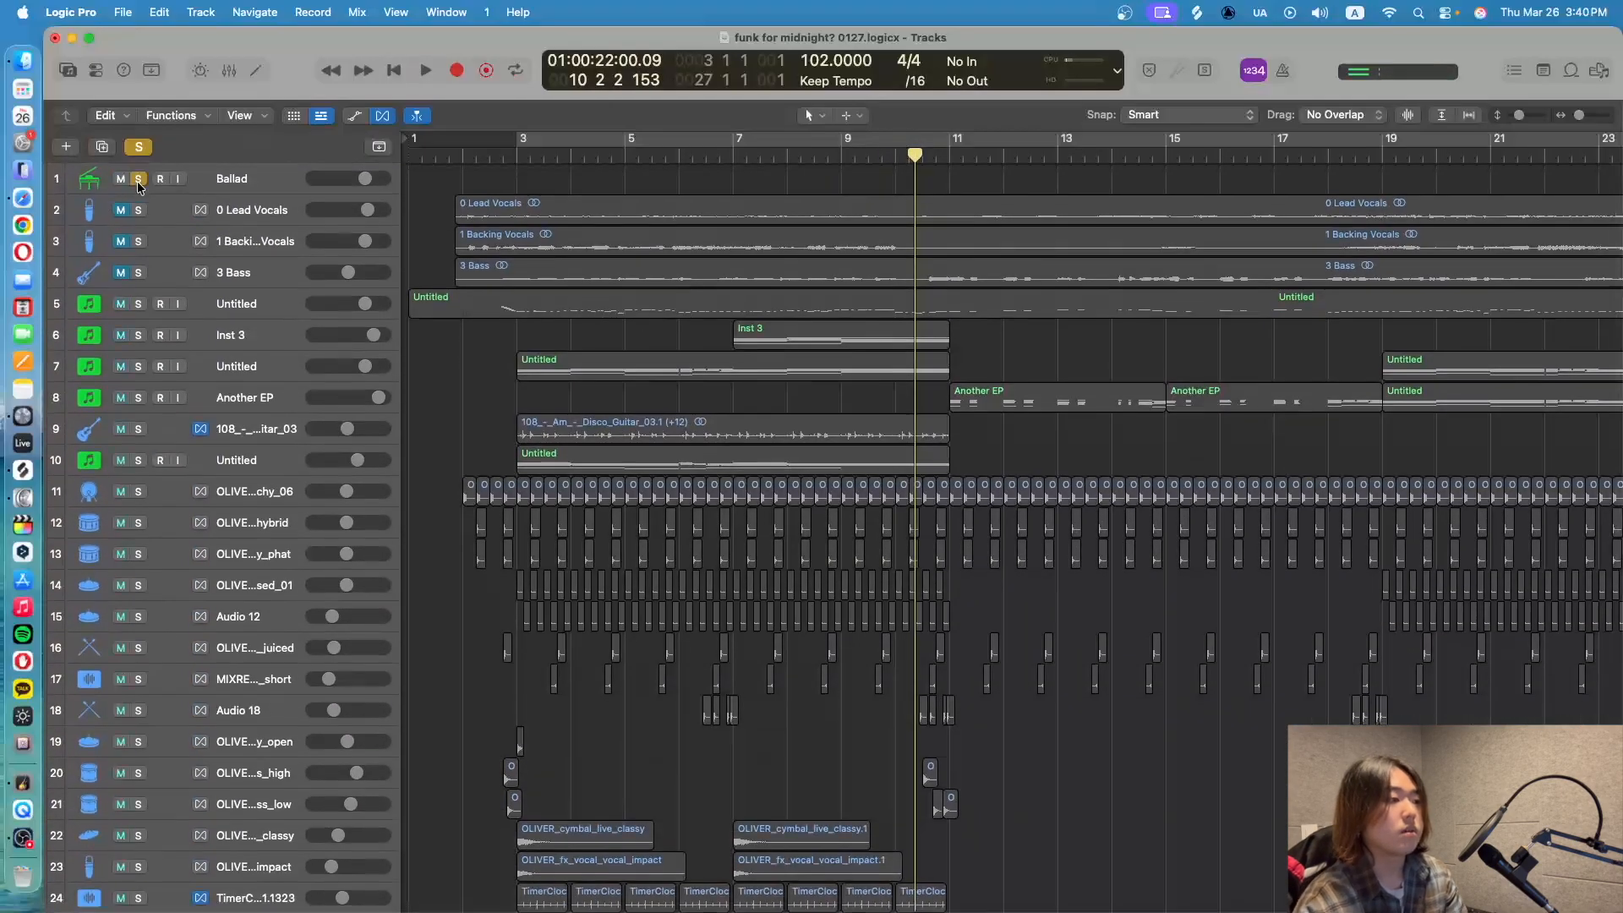
pyautogui.click(139, 186)
pyautogui.scroll(-15, 651, 390)
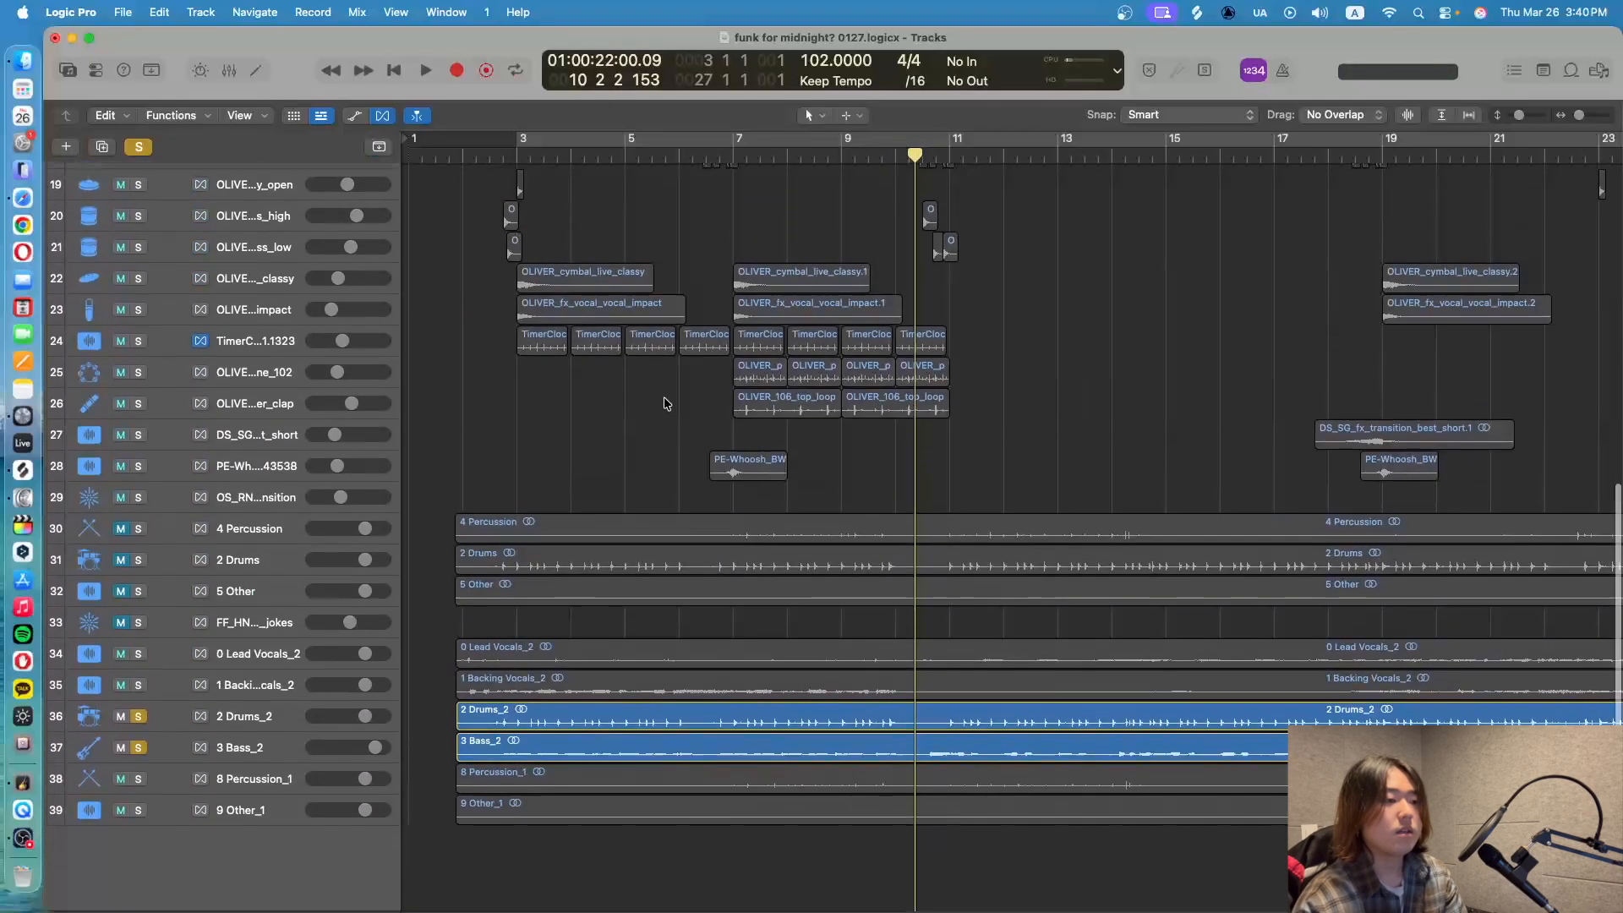
# Move the playhead to bar 2, play the soloed drums, bass and Ballad tracks together, and stop midway through bar 10
pyautogui.click(515, 157)
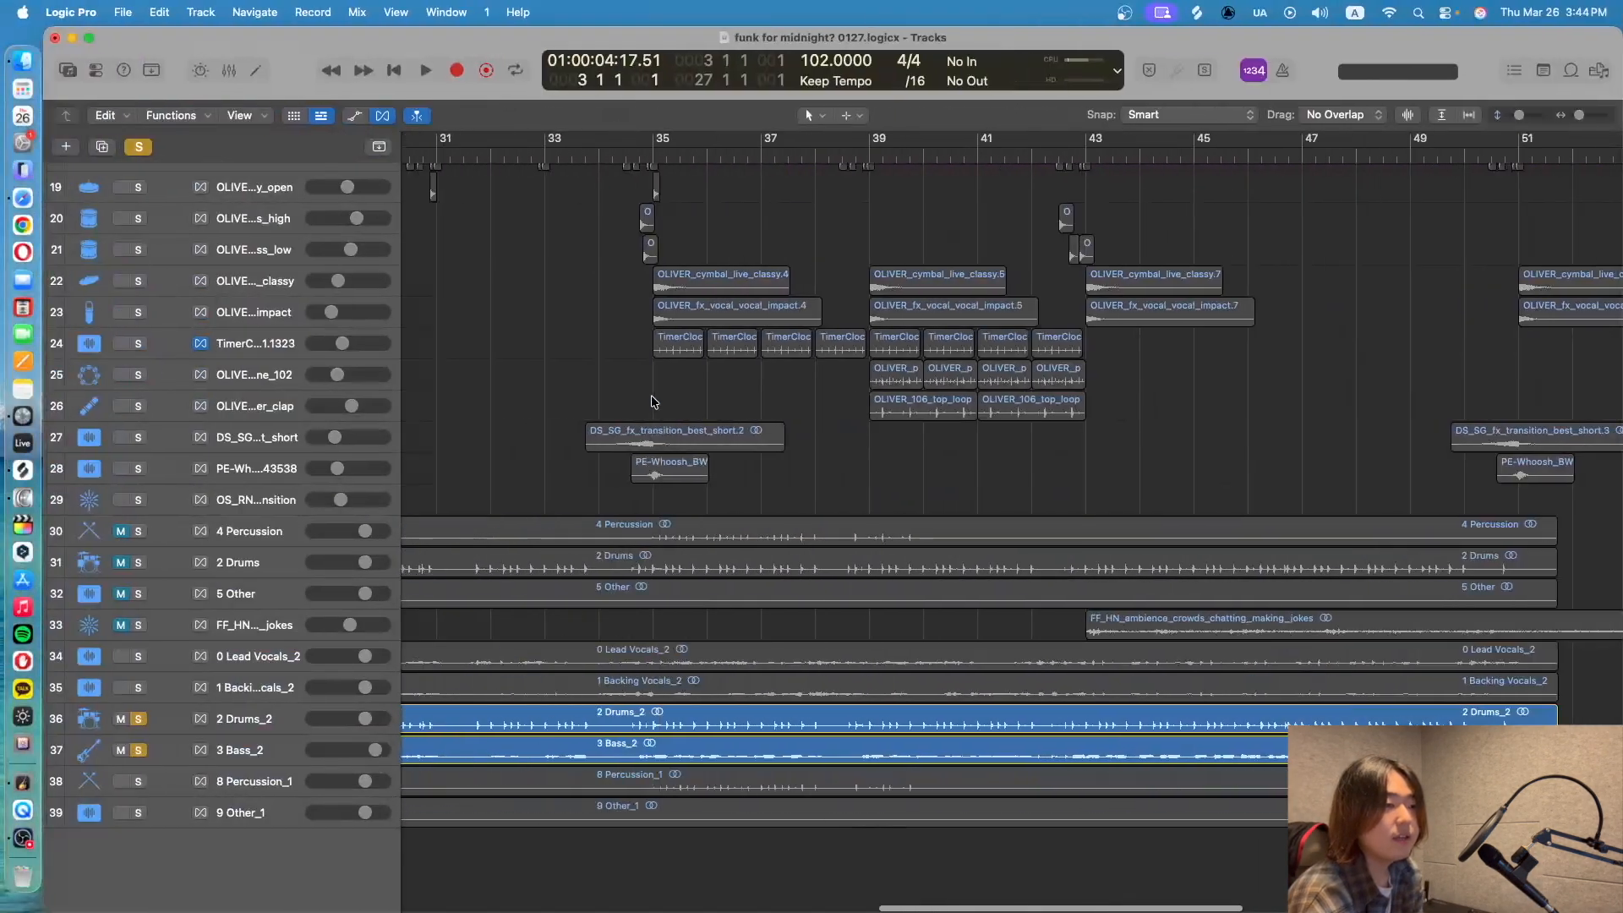
pyautogui.hscroll(-15, 651, 401)
pyautogui.click(490, 157)
pyautogui.click(465, 154)
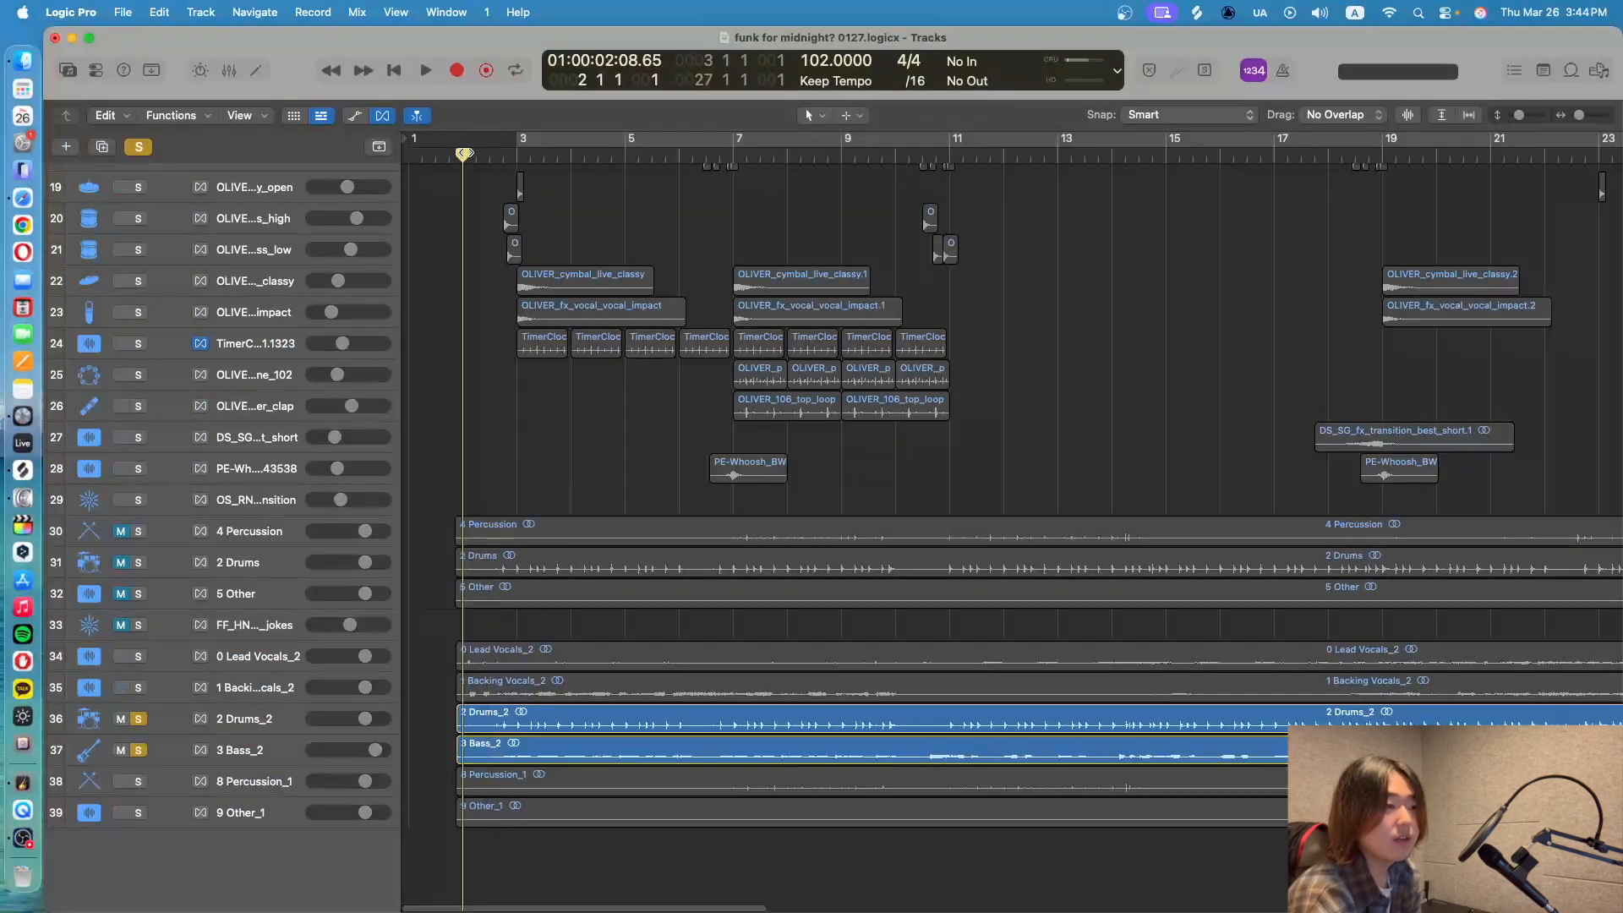
pyautogui.scroll(10, 414, 307)
pyautogui.scroll(-10, 414, 307)
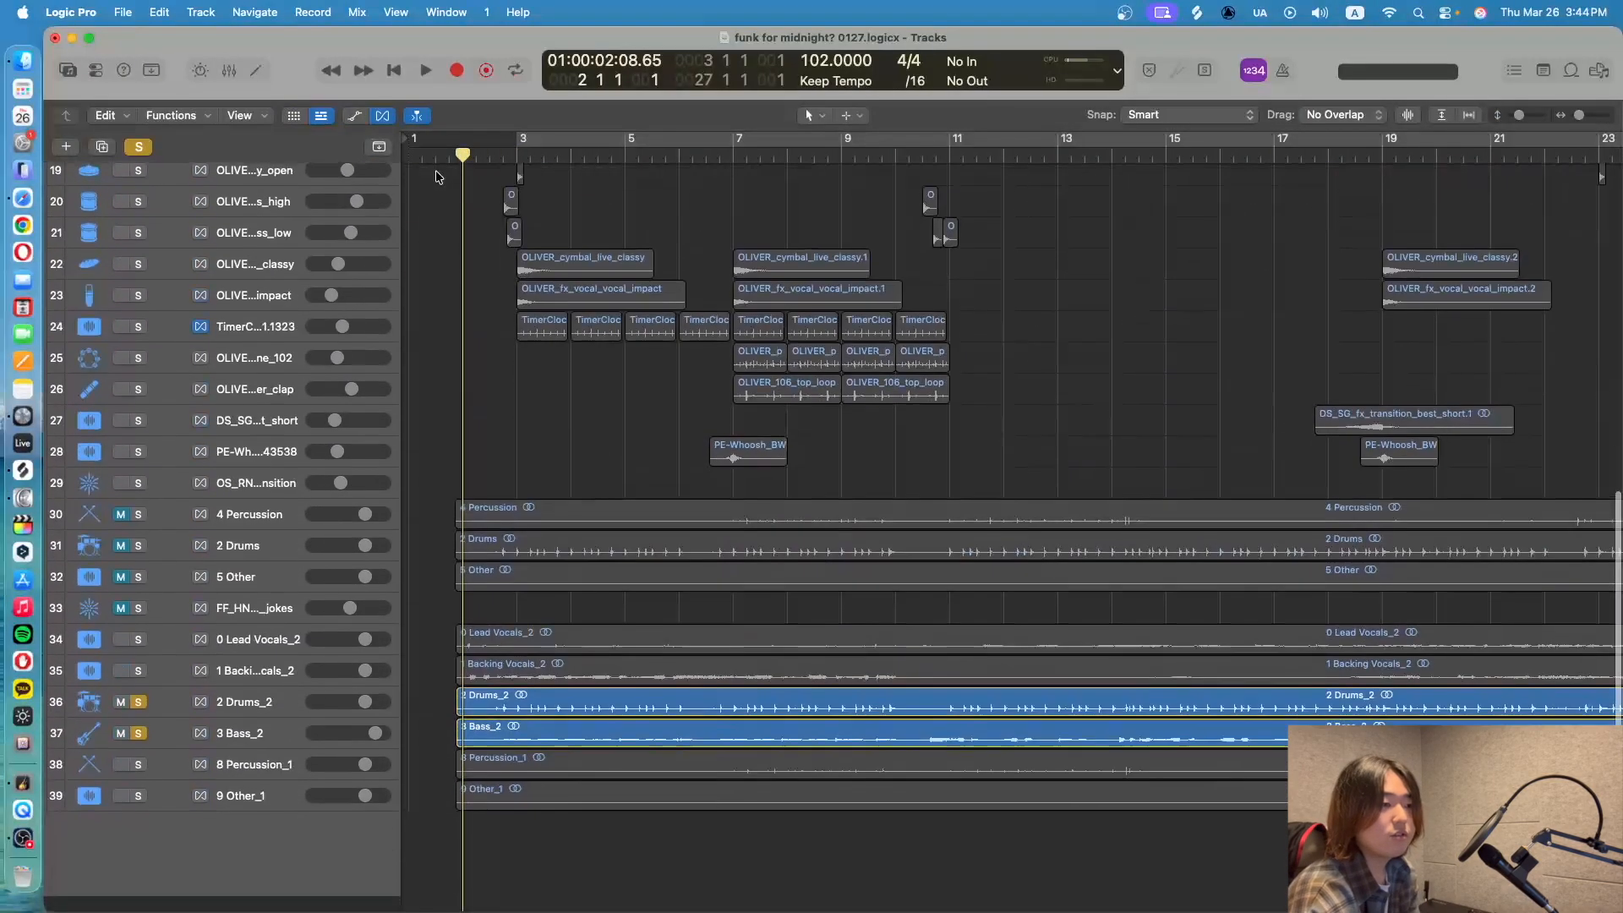
pyautogui.scroll(2, 437, 176)
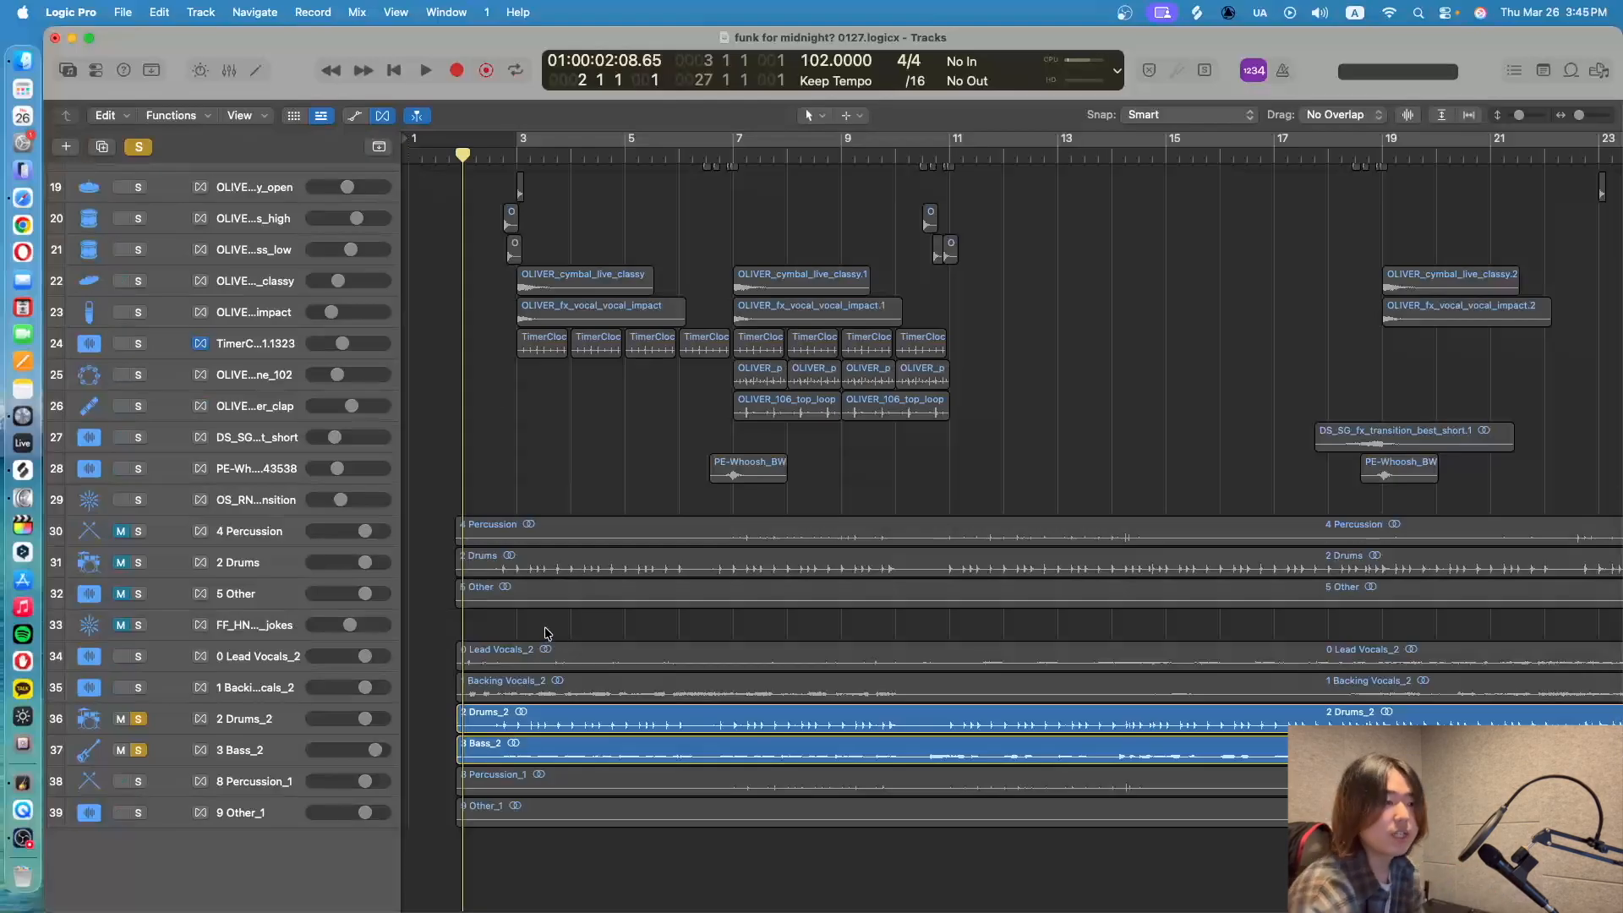
pyautogui.scroll(10, 545, 633)
pyautogui.press('space')
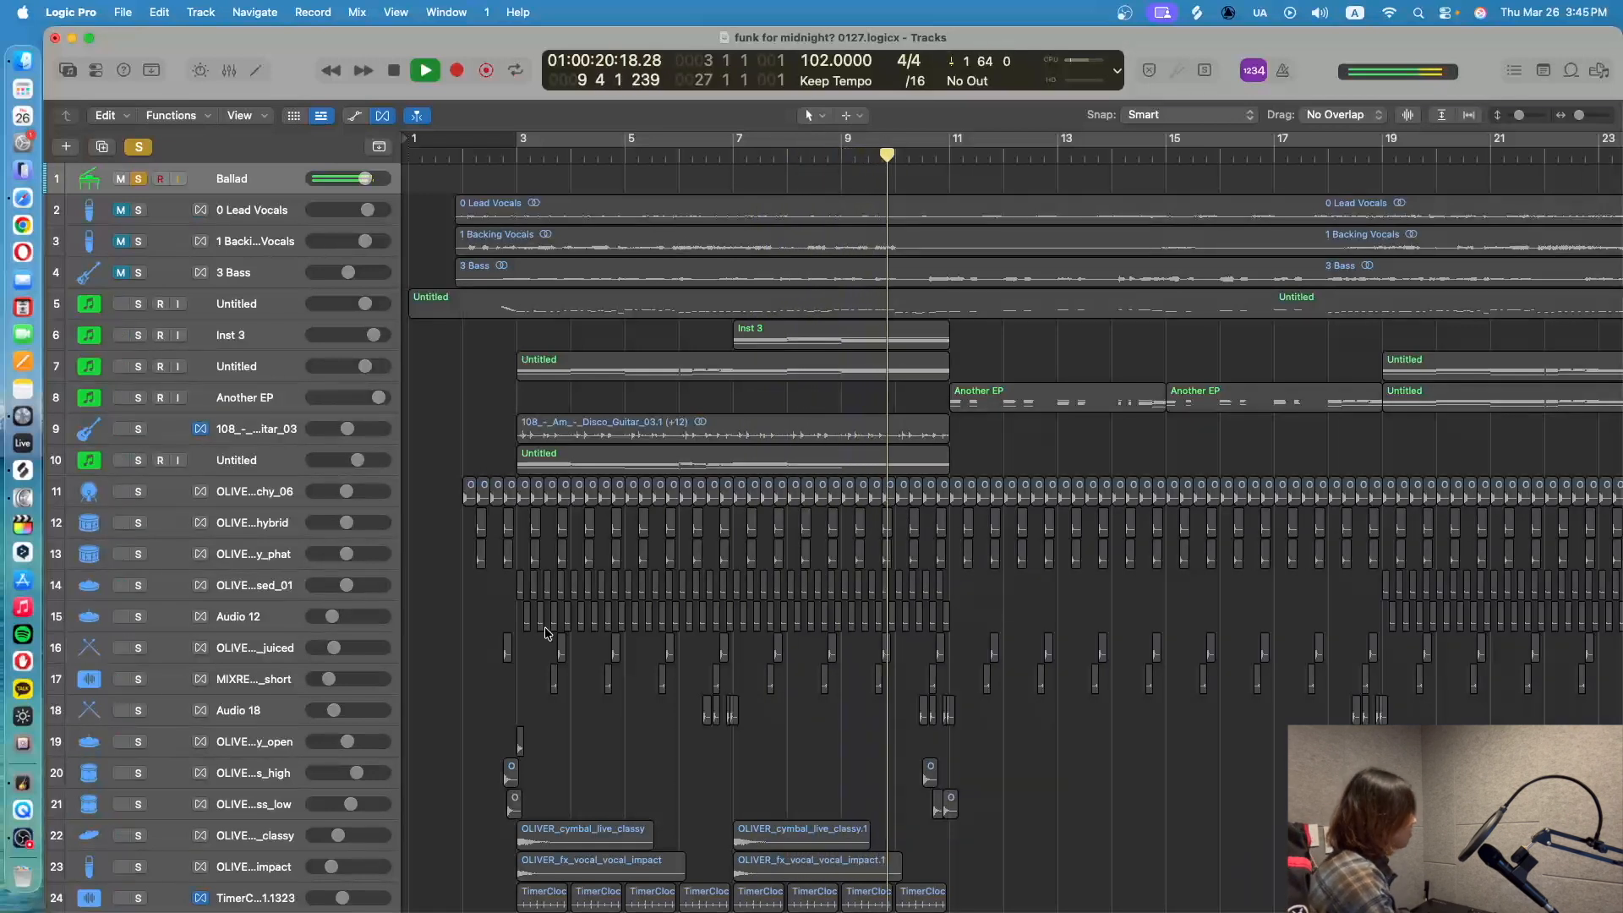
pyautogui.press('space')
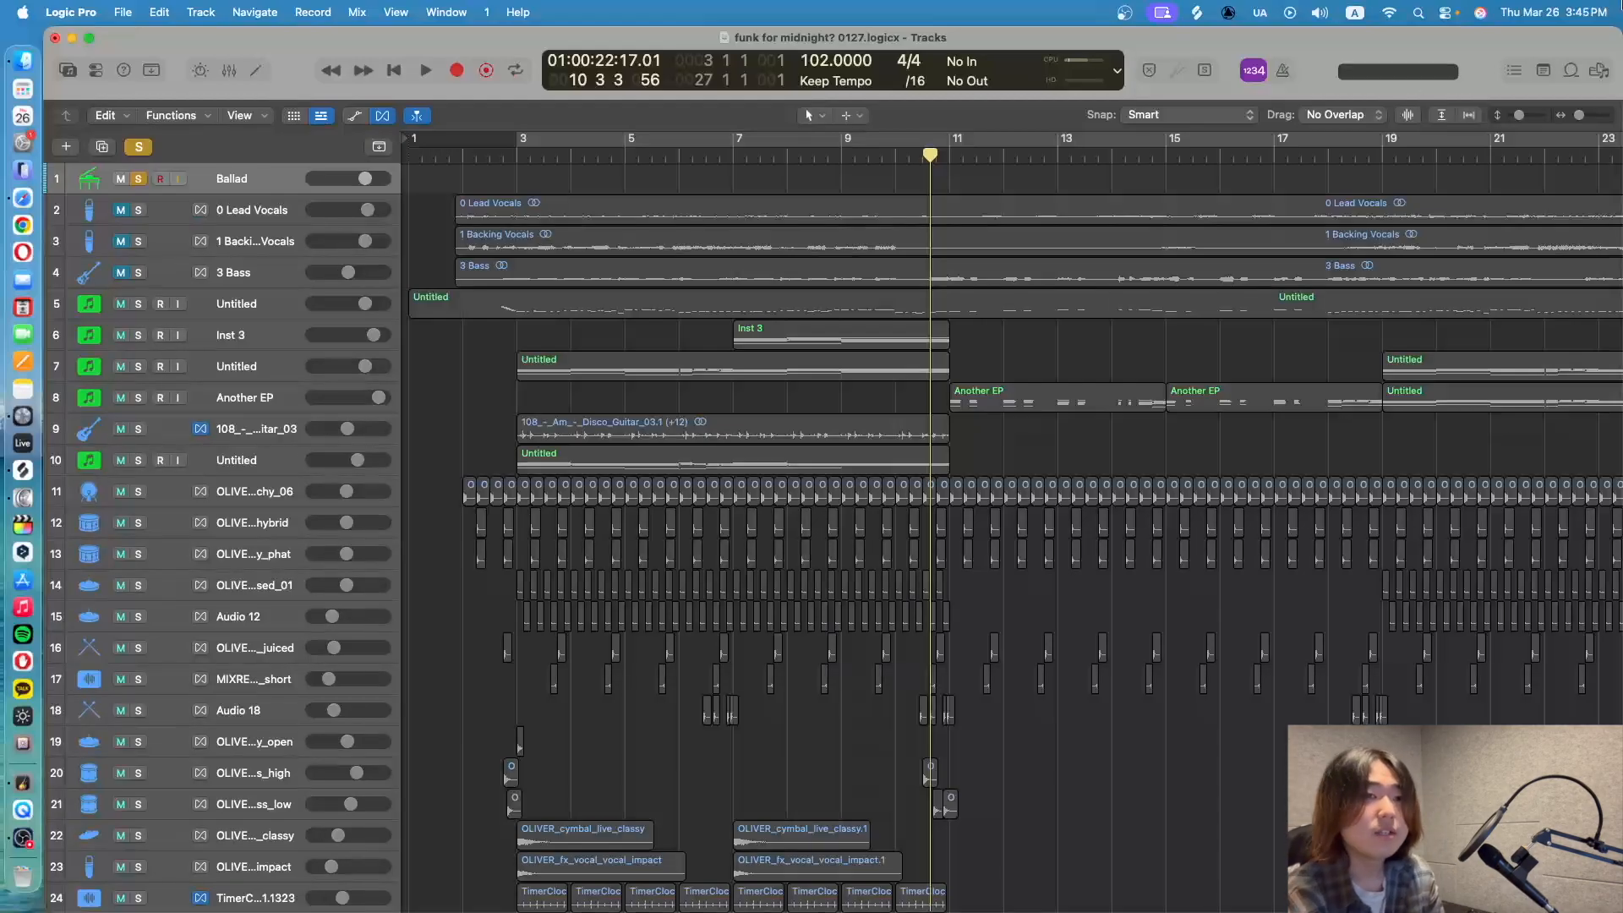
# Open the project notes and write the heading "chord progression" with a dash on the line below it
pyautogui.click(1540, 73)
pyautogui.click(1339, 189)
pyautogui.write('c')
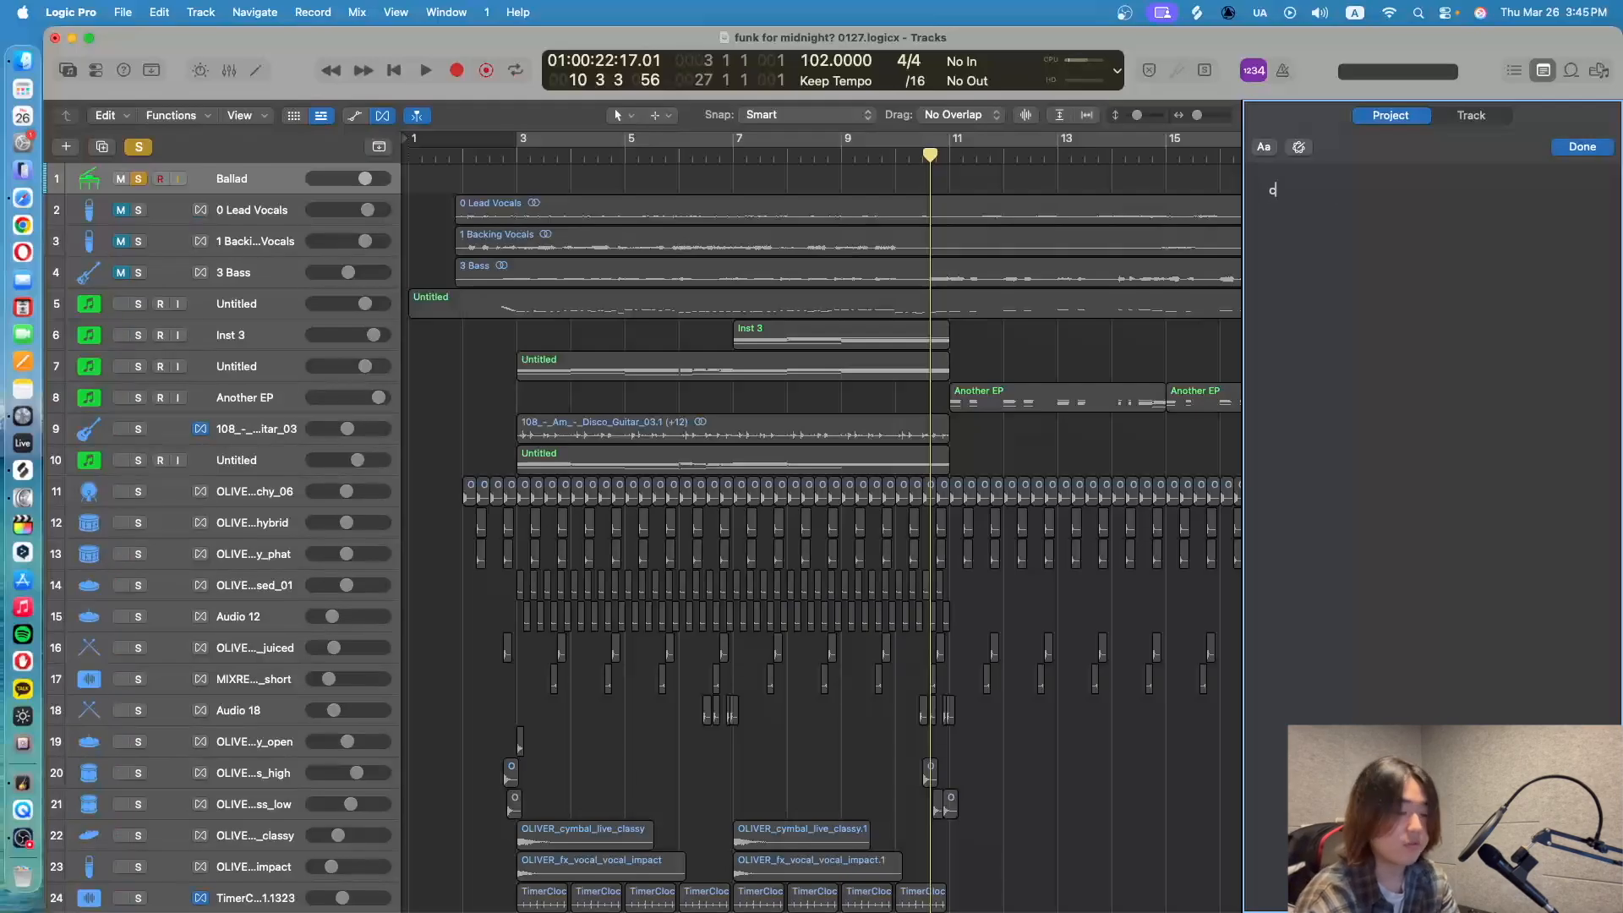
pyautogui.write('hord pr')
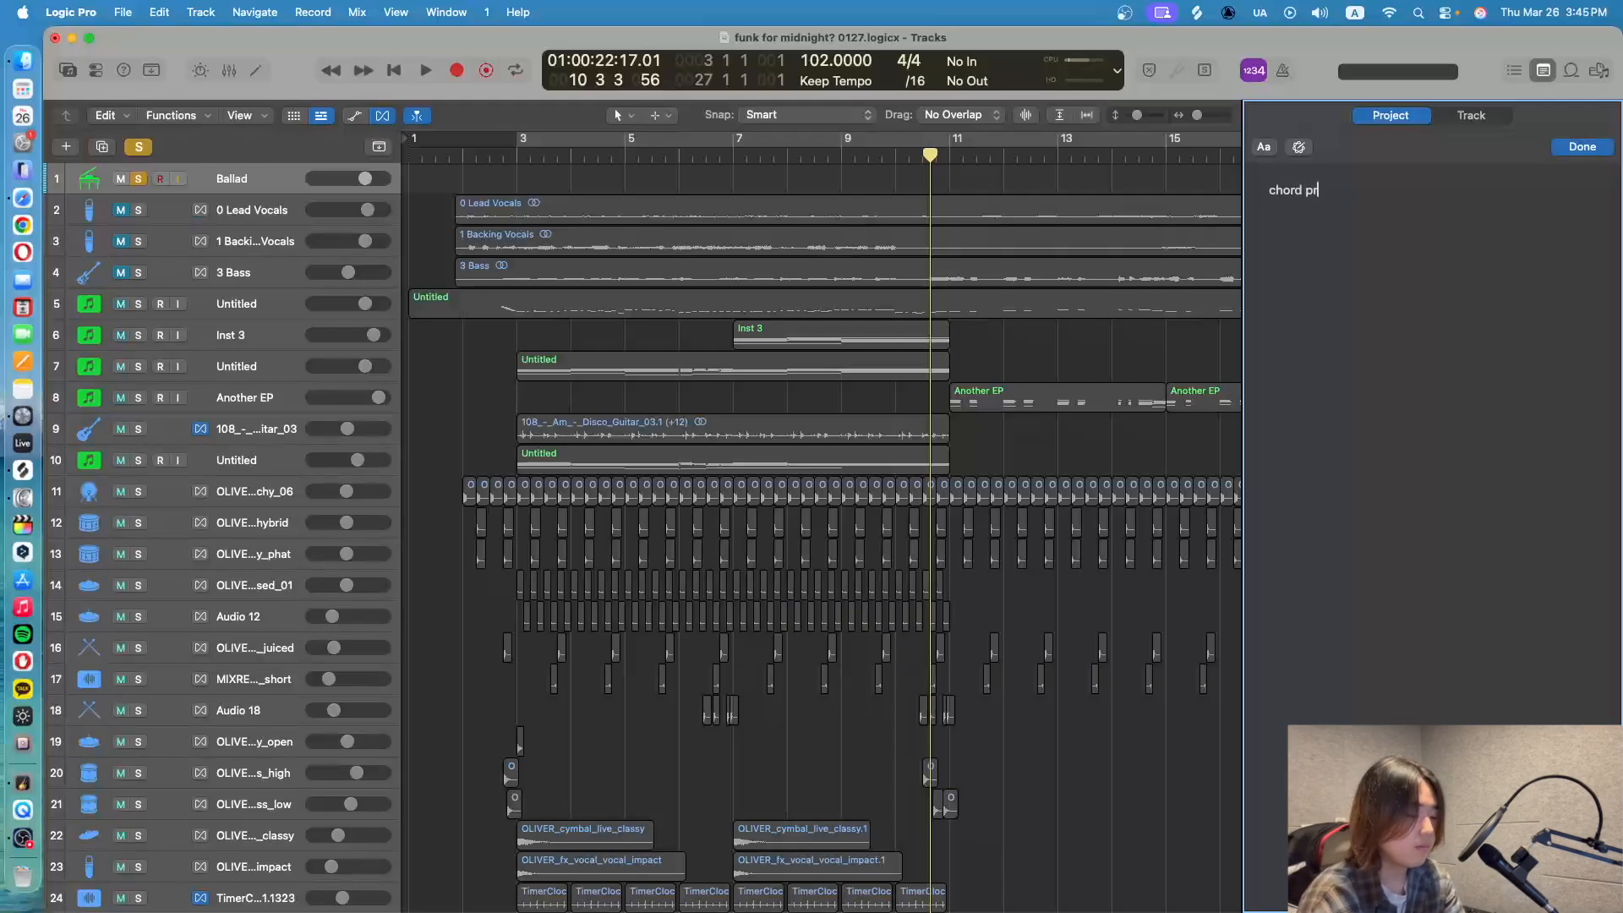
pyautogui.write('ogression')
pyautogui.press('Return')
pyautogui.write('-')
pyautogui.press('Return')
# Write the chord sequence "Gm9-Aaug7(b9)-Dm9-Dm9" under the heading in the project notes
pyautogui.write('G')
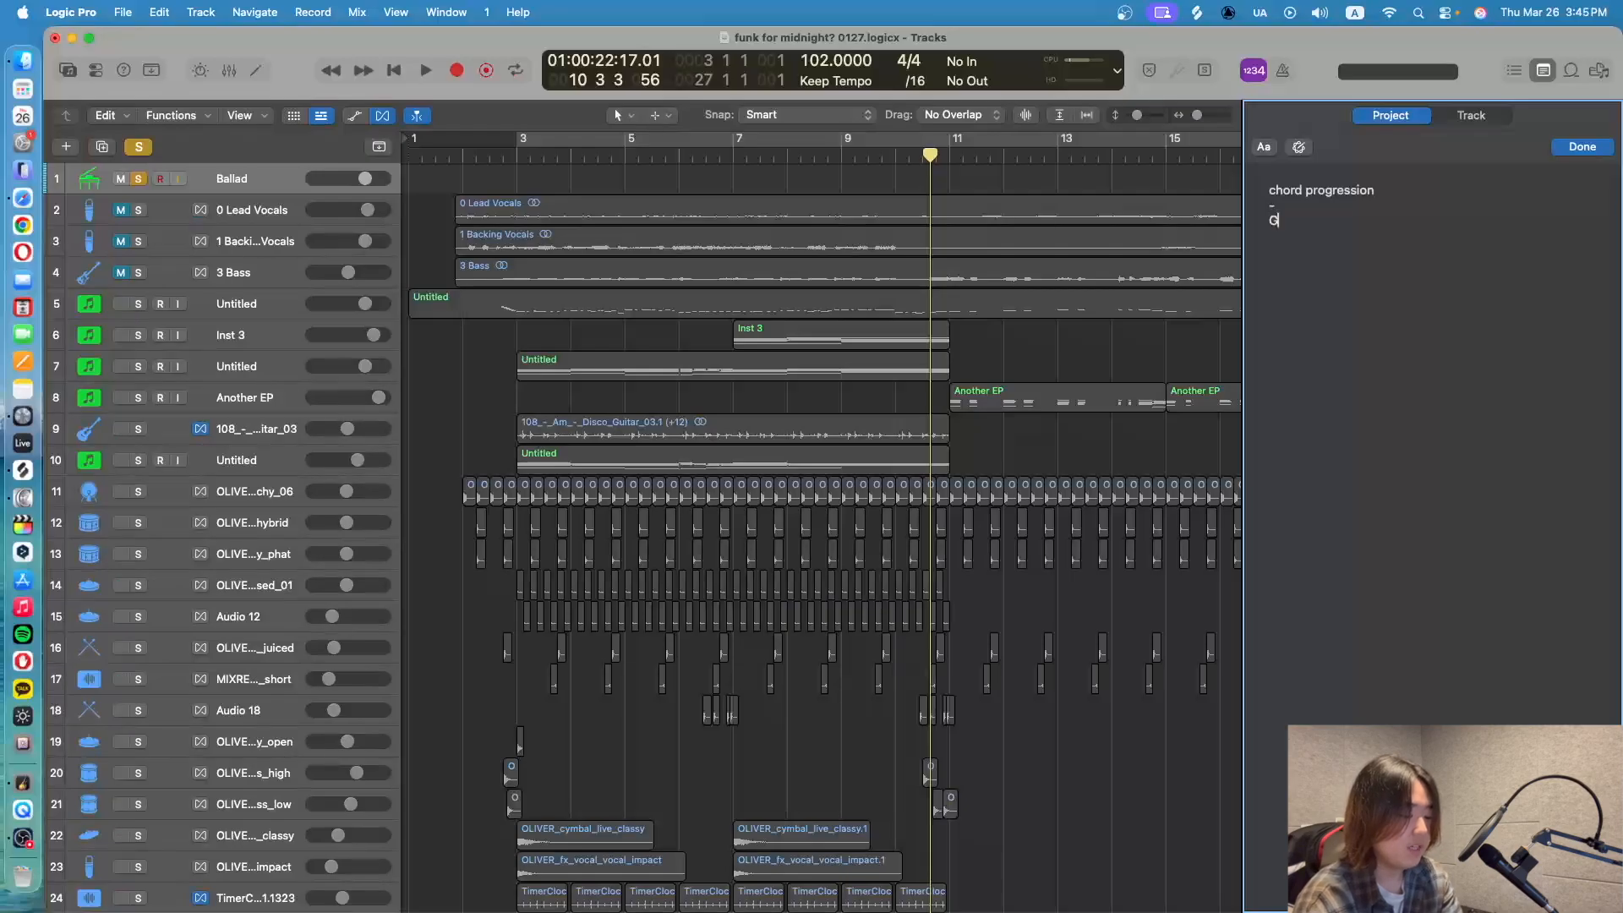
pyautogui.write('m9-A')
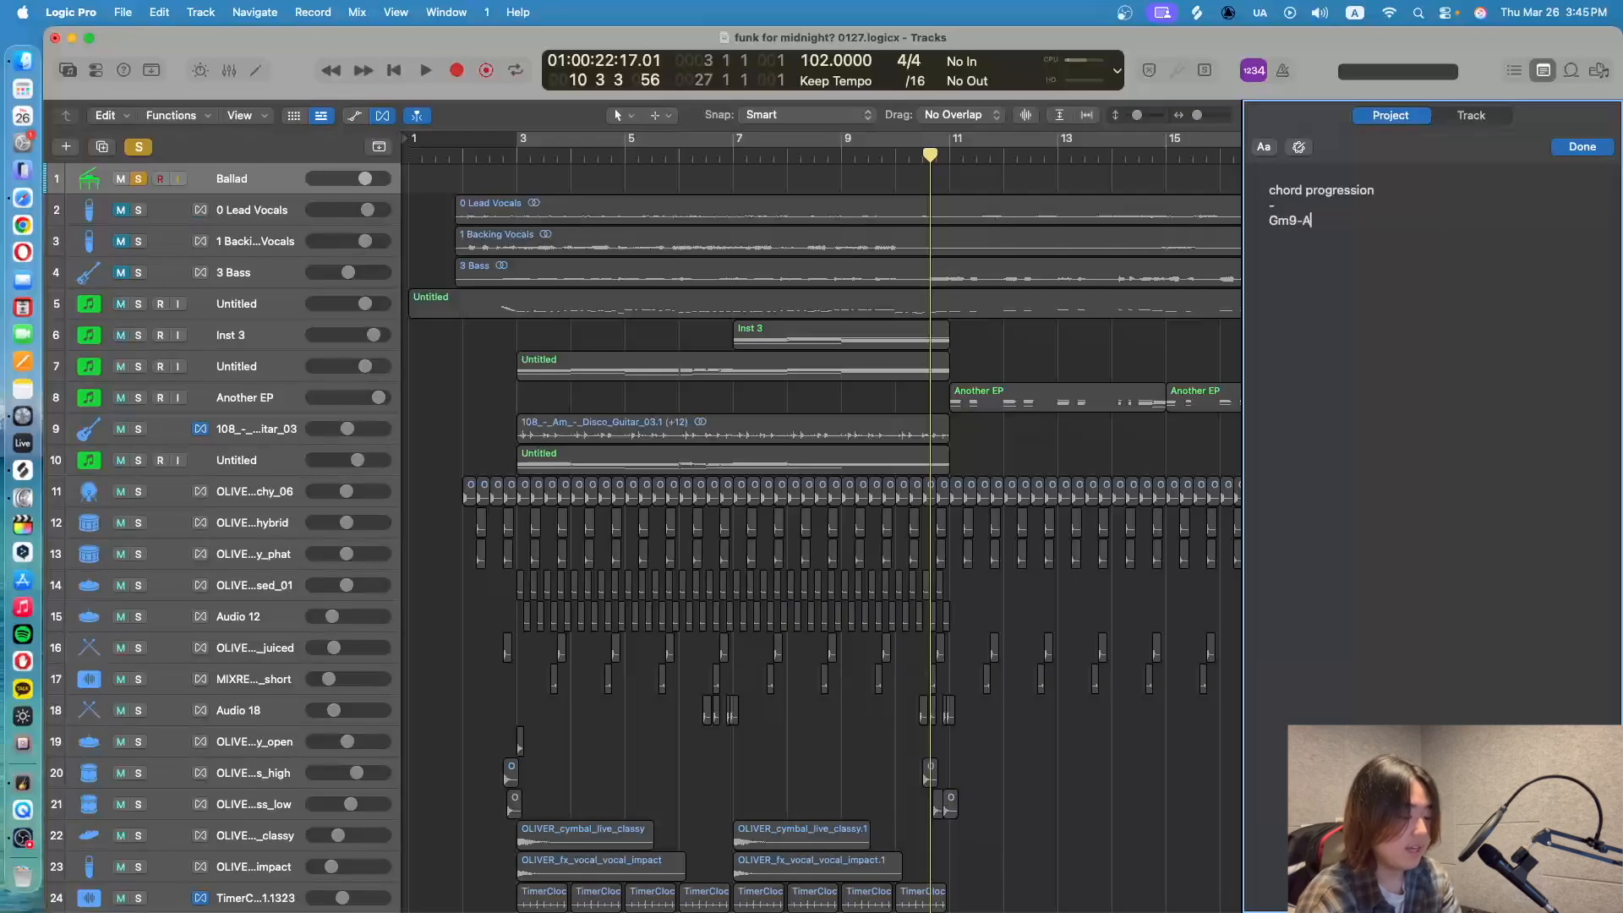
pyautogui.write('aug7(')
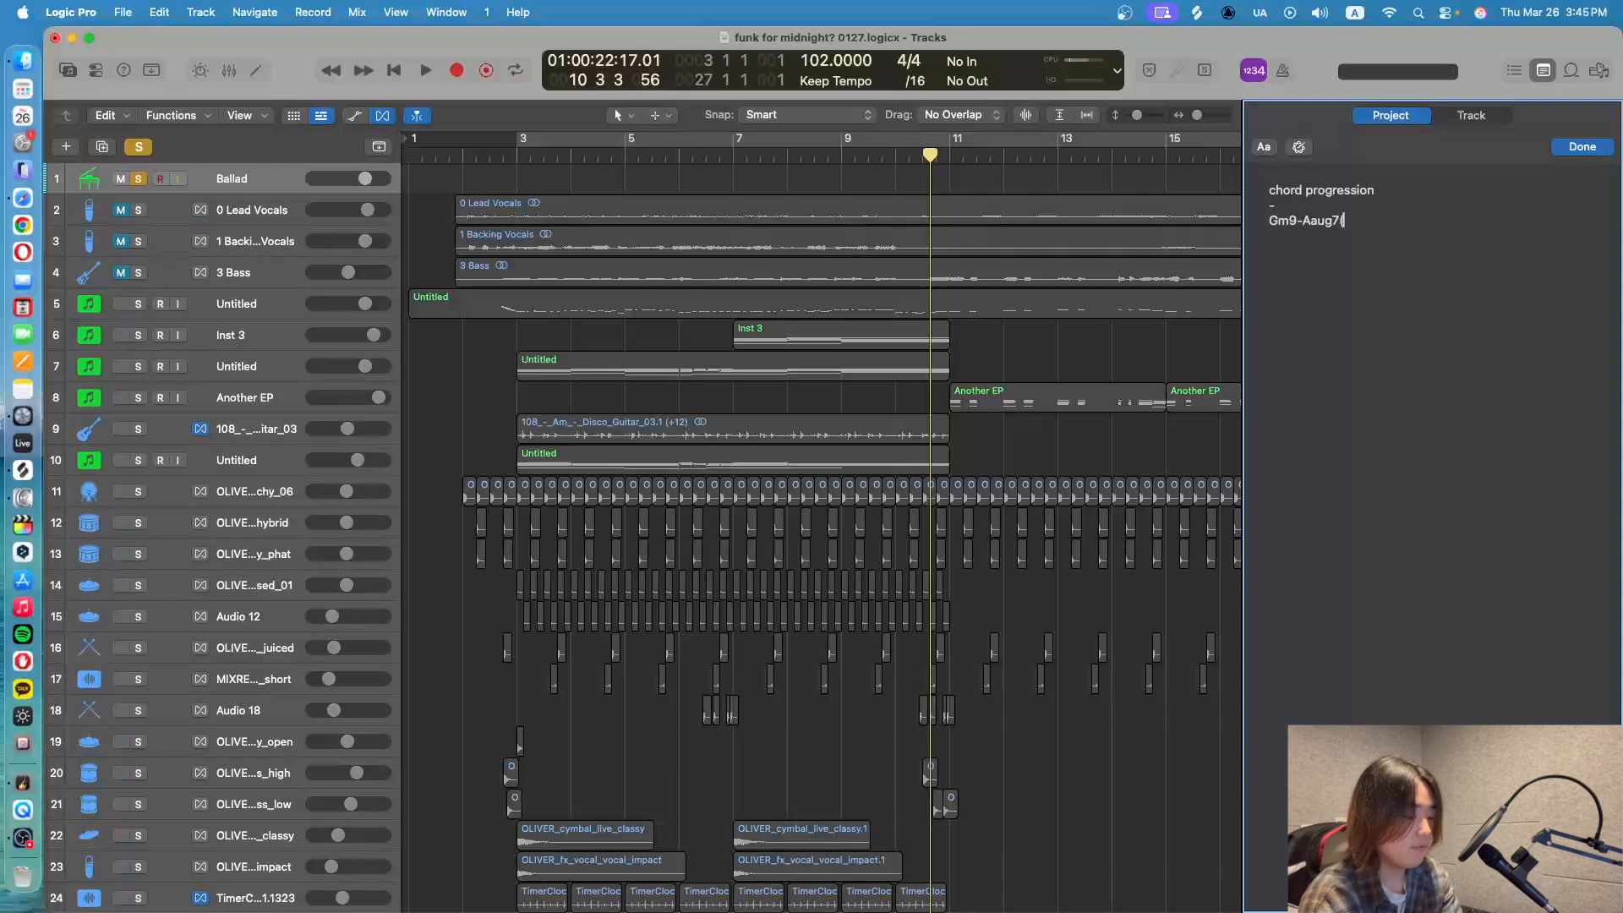
pyautogui.write('b9(')
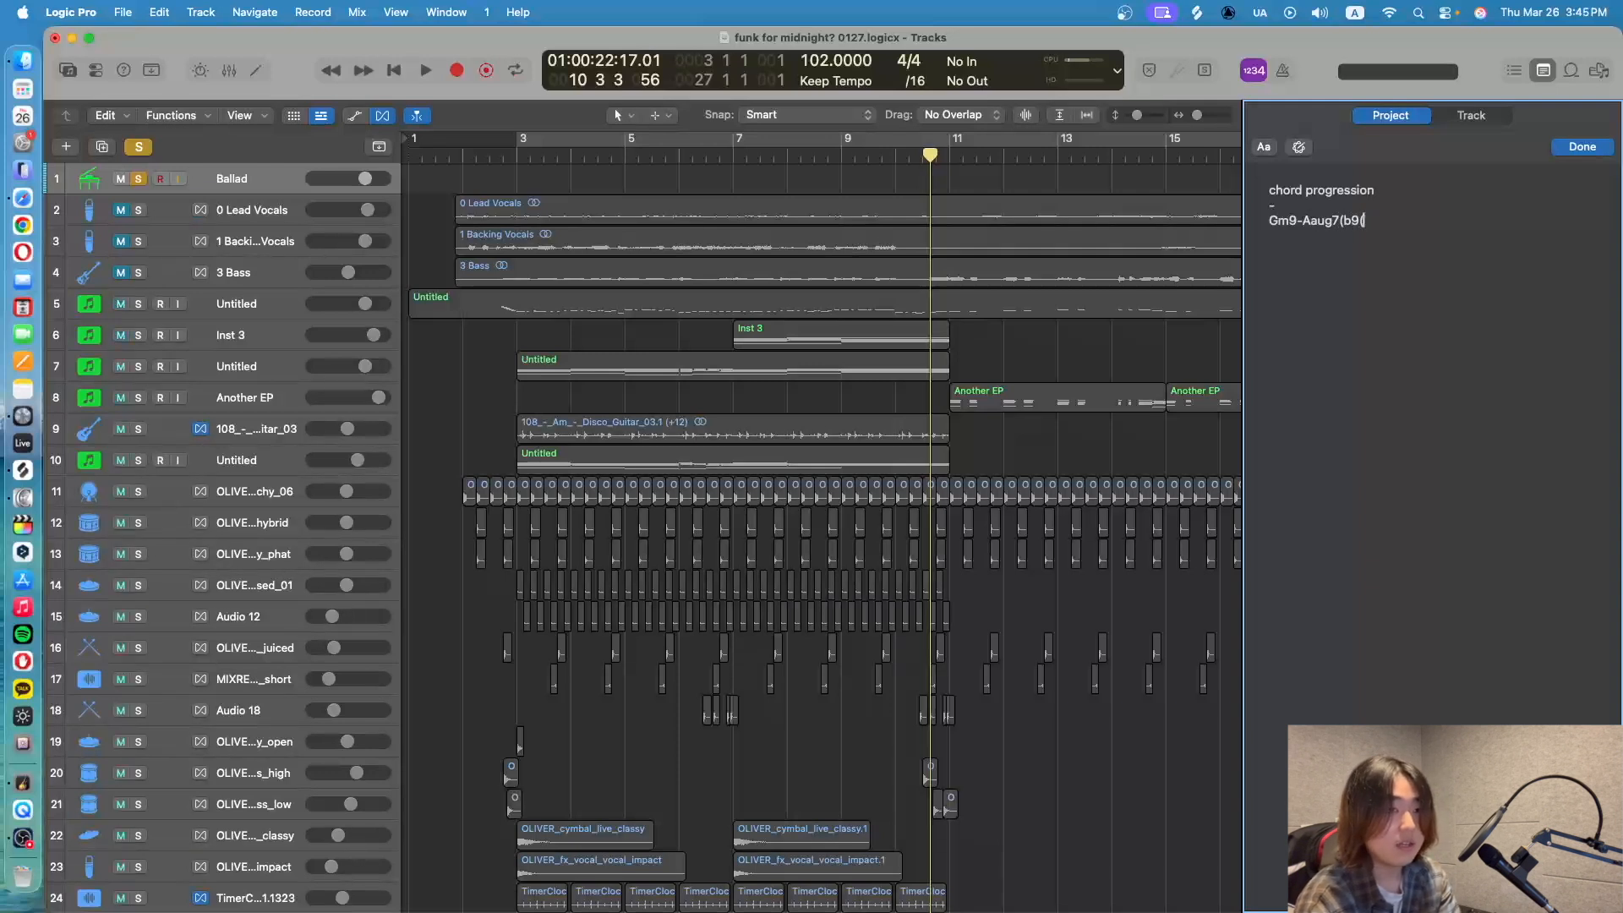
pyautogui.press('BackSpace')
pyautogui.write(')-Dm')
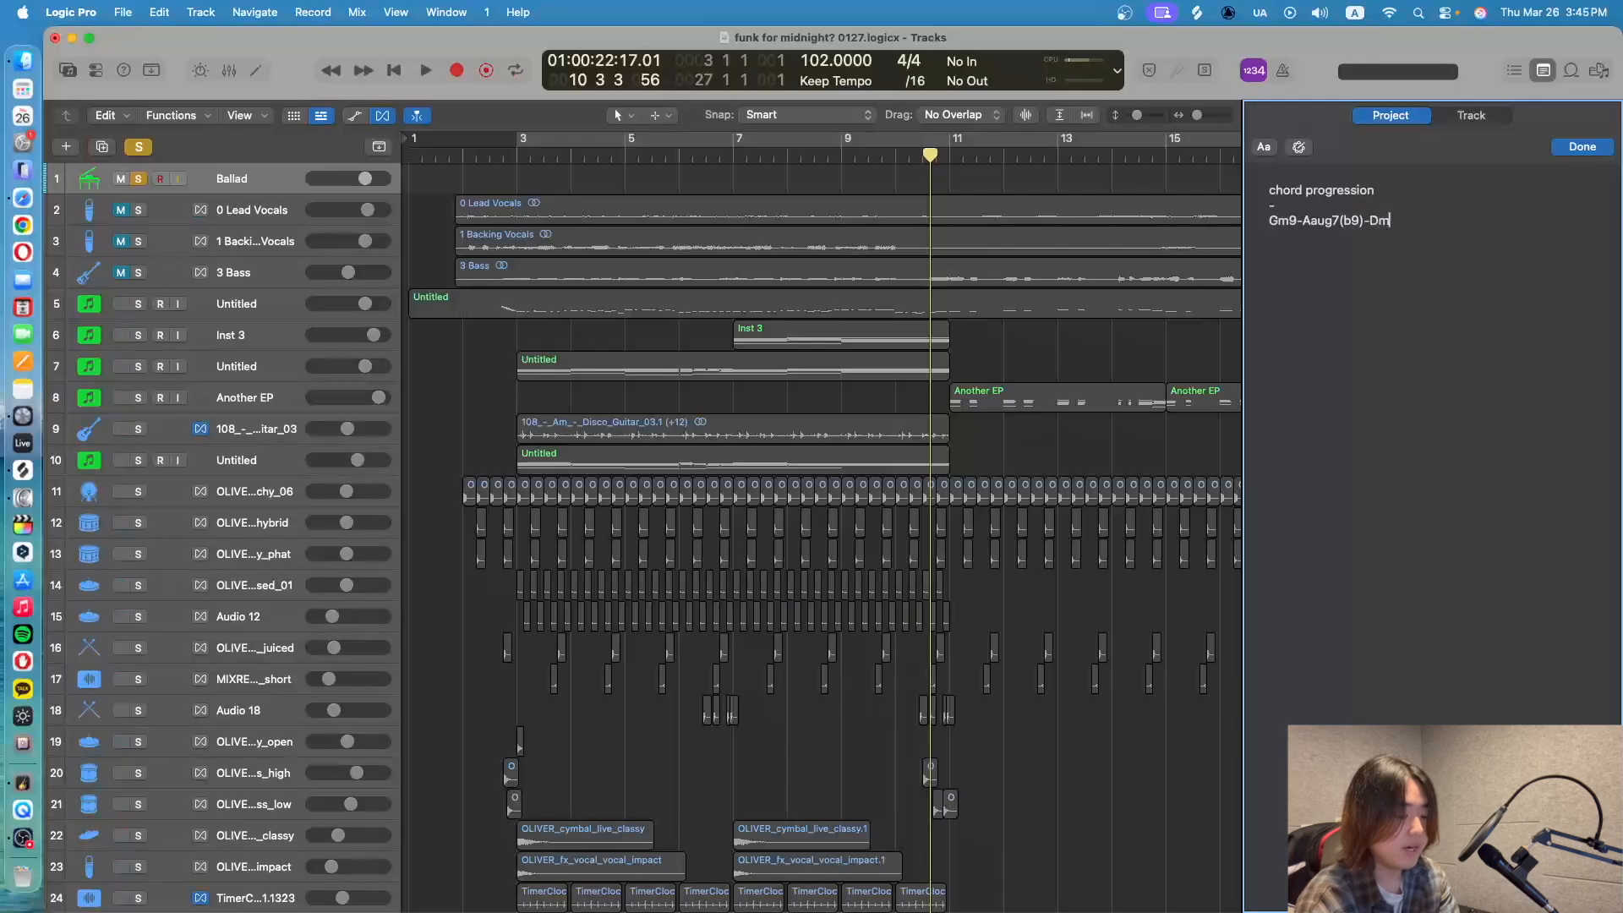
pyautogui.write('9-Dm9')
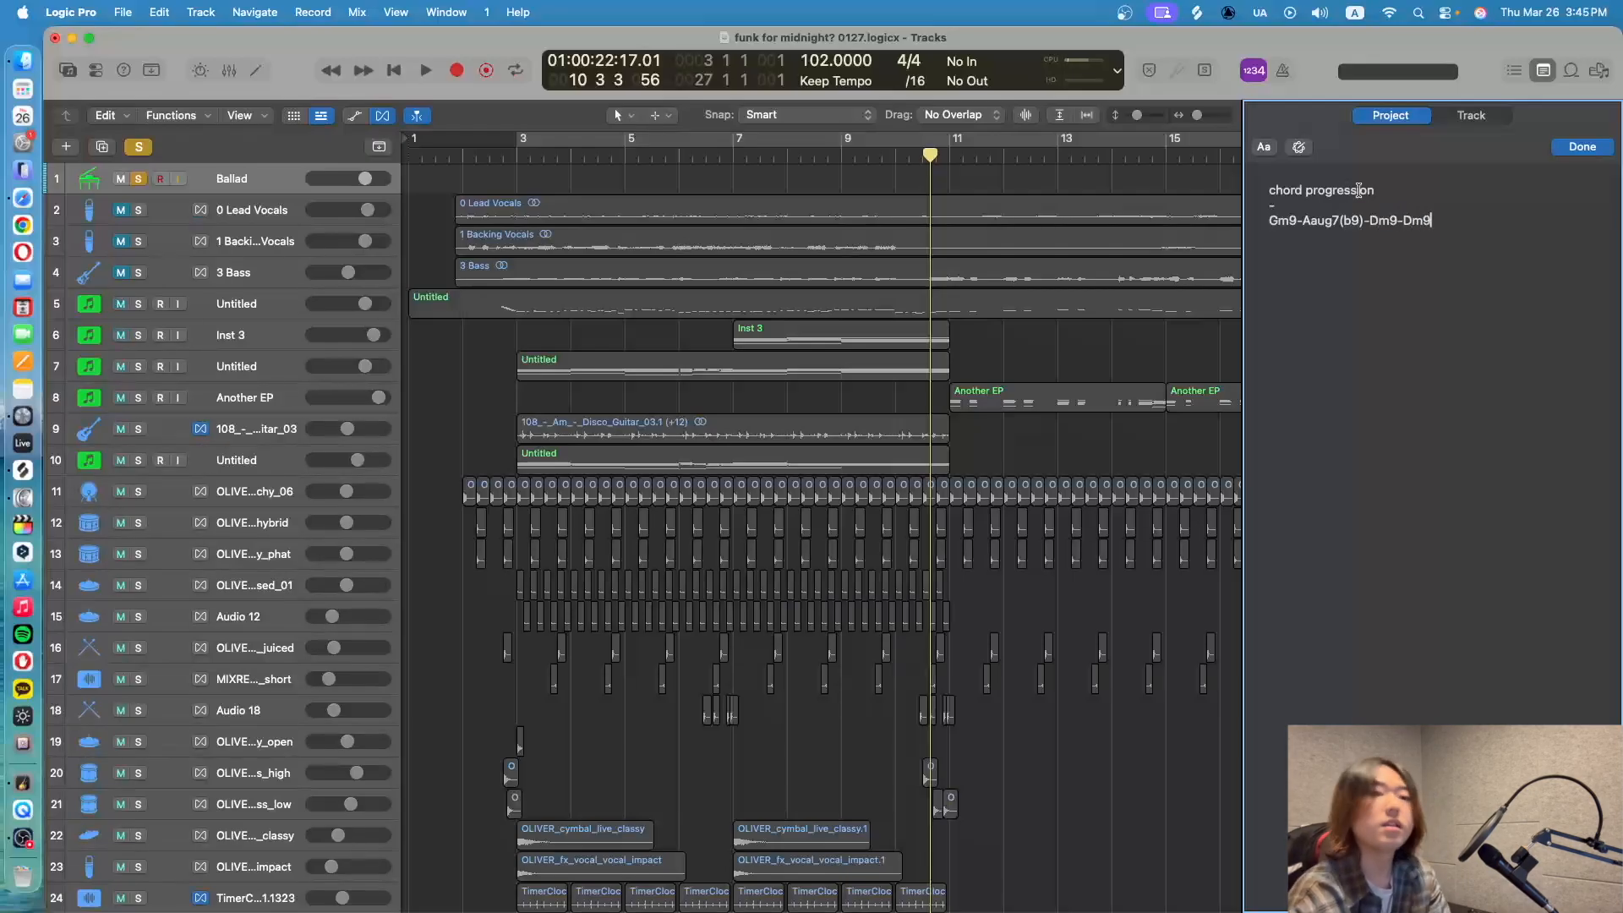
# Highlight the written chord line to review it and close the project notes
pyautogui.moveTo(1442, 221); pyautogui.dragTo(1266, 221)
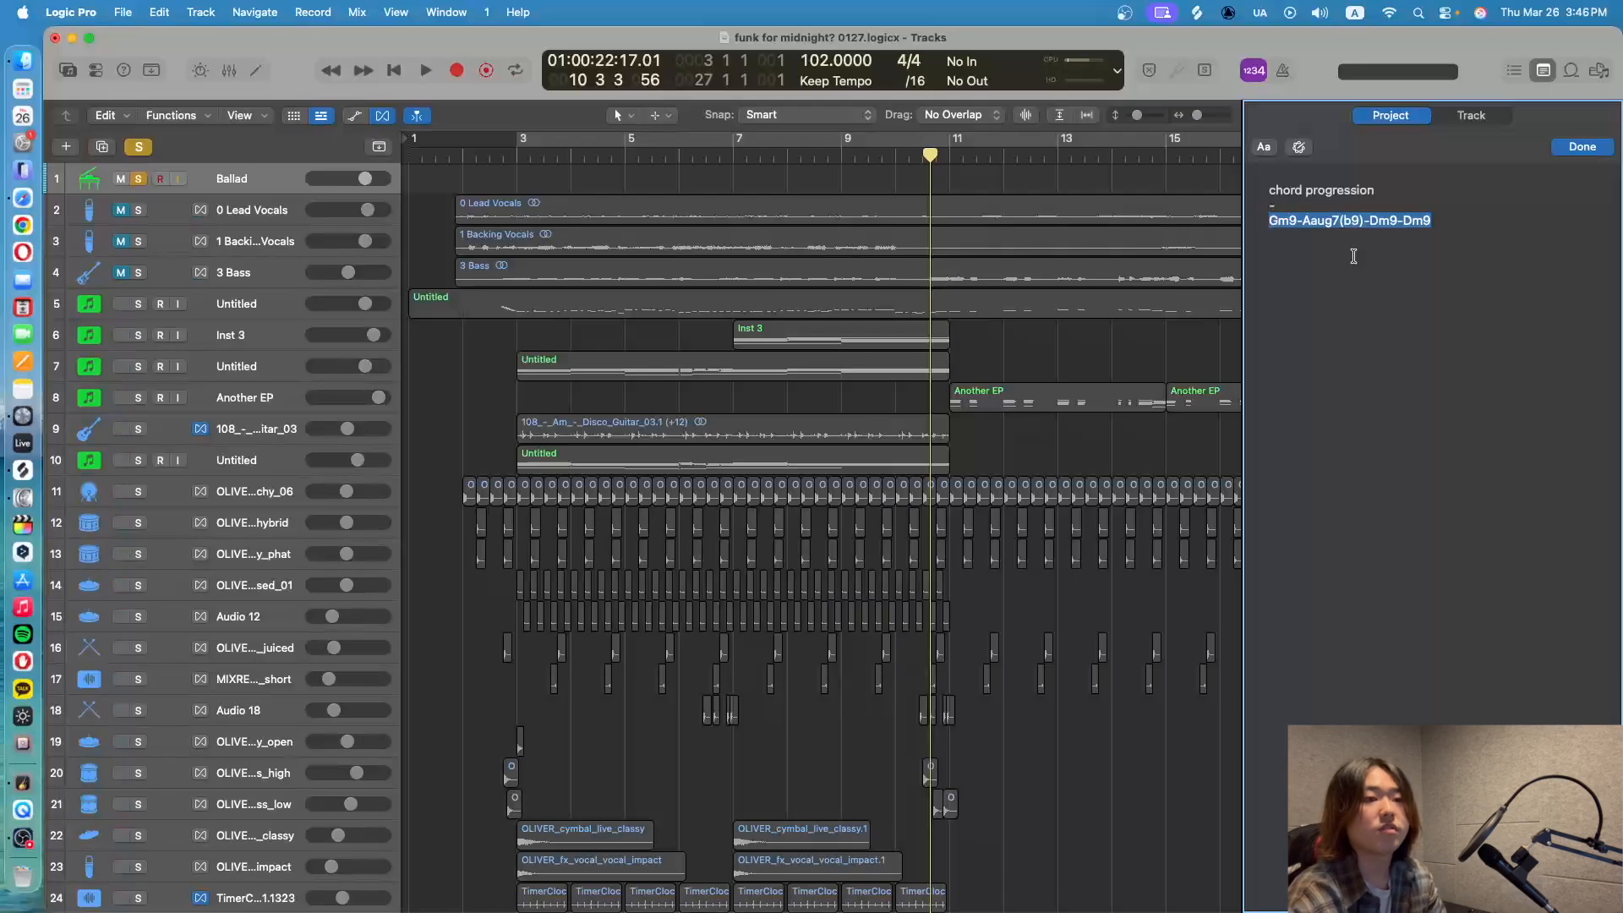
pyautogui.click(1353, 257)
pyautogui.moveTo(1266, 224); pyautogui.dragTo(1443, 222)
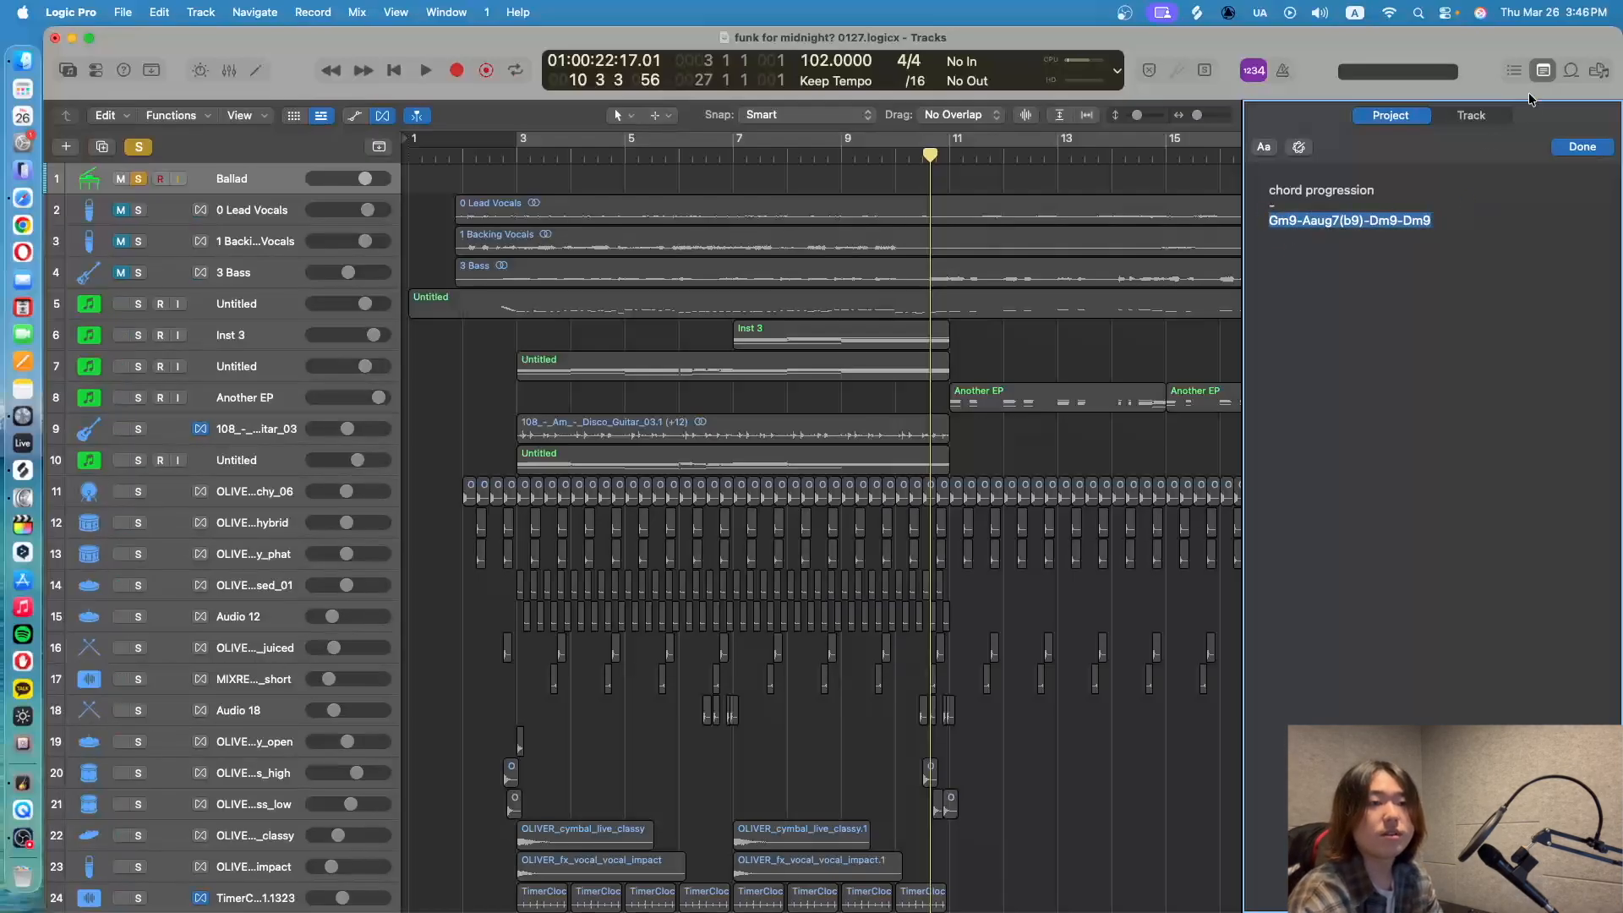
pyautogui.click(1543, 71)
pyautogui.scroll(-10, 961, 343)
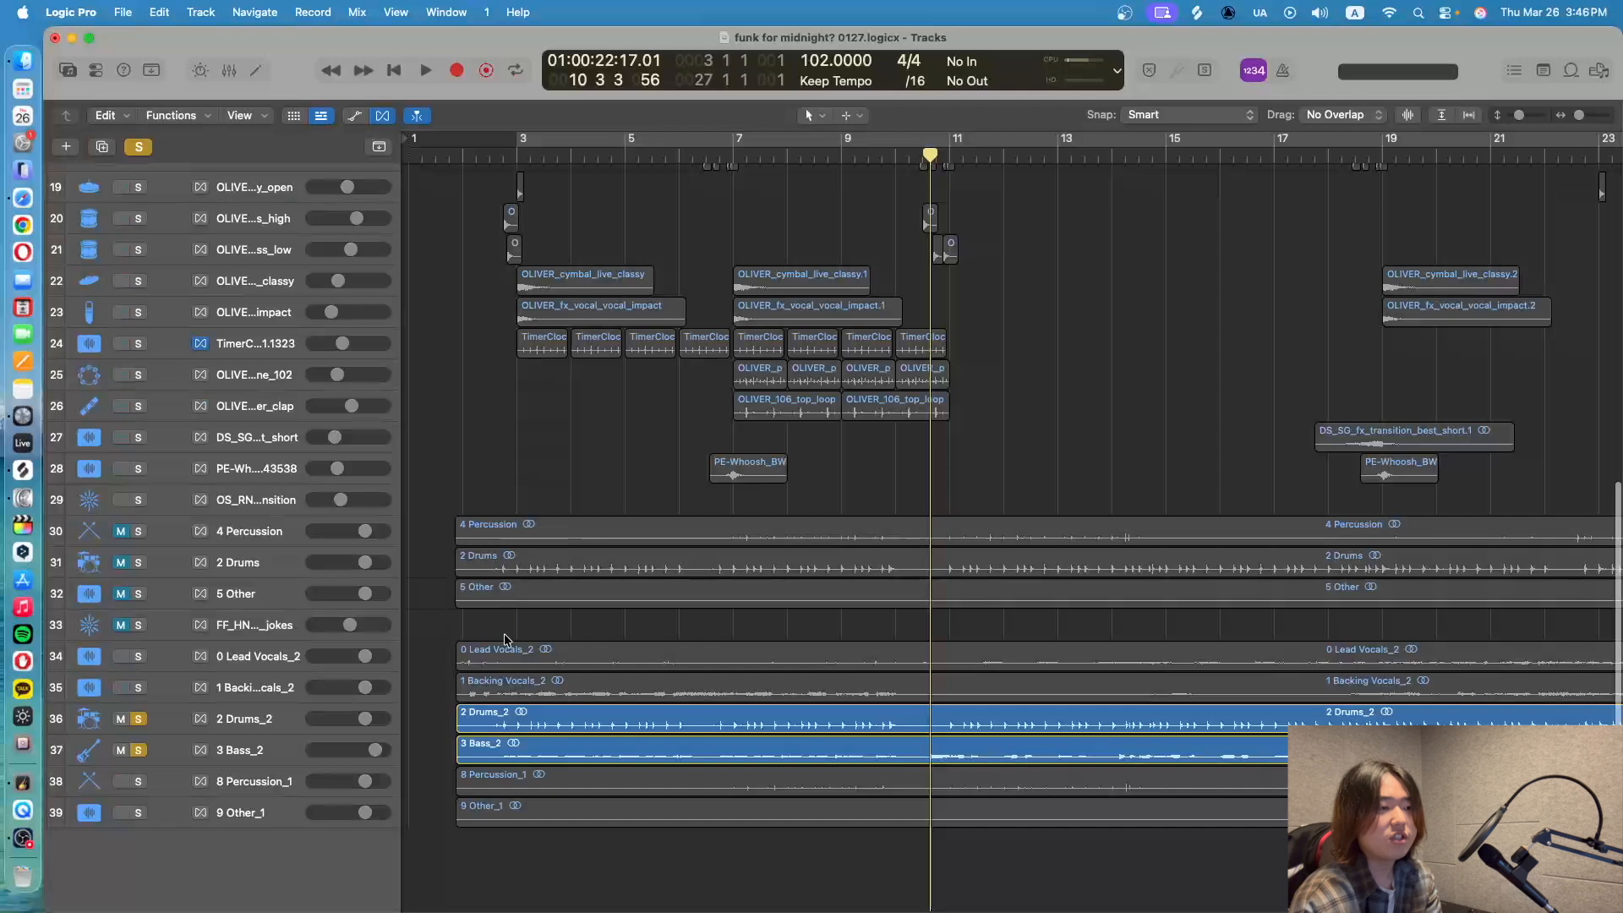
pyautogui.click(508, 723)
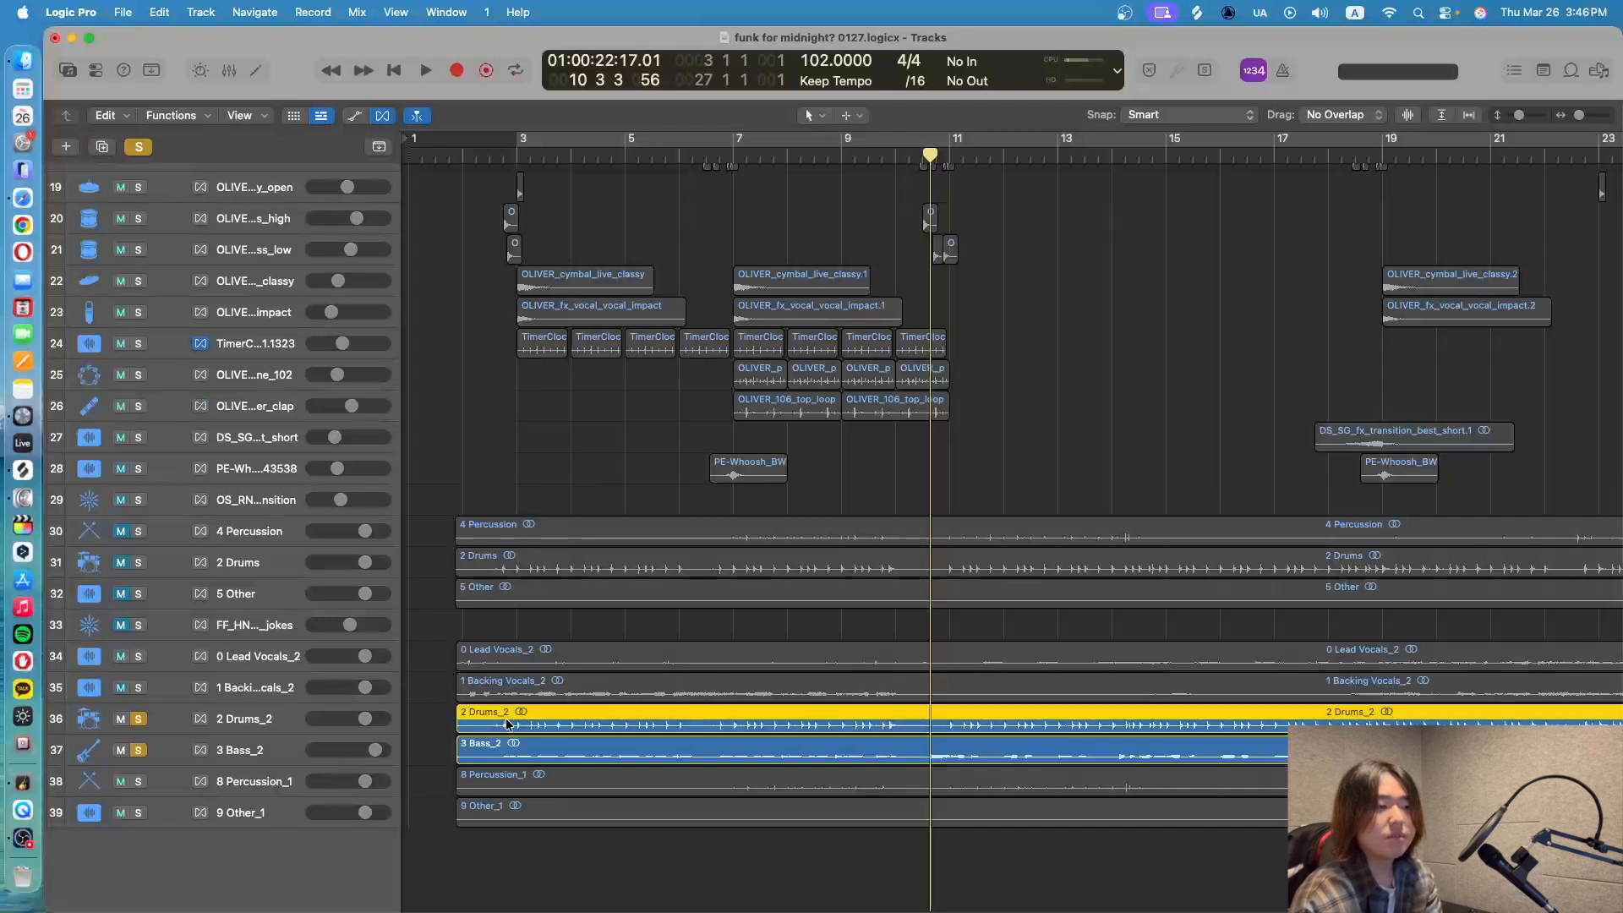
pyautogui.rightClick(508, 723)
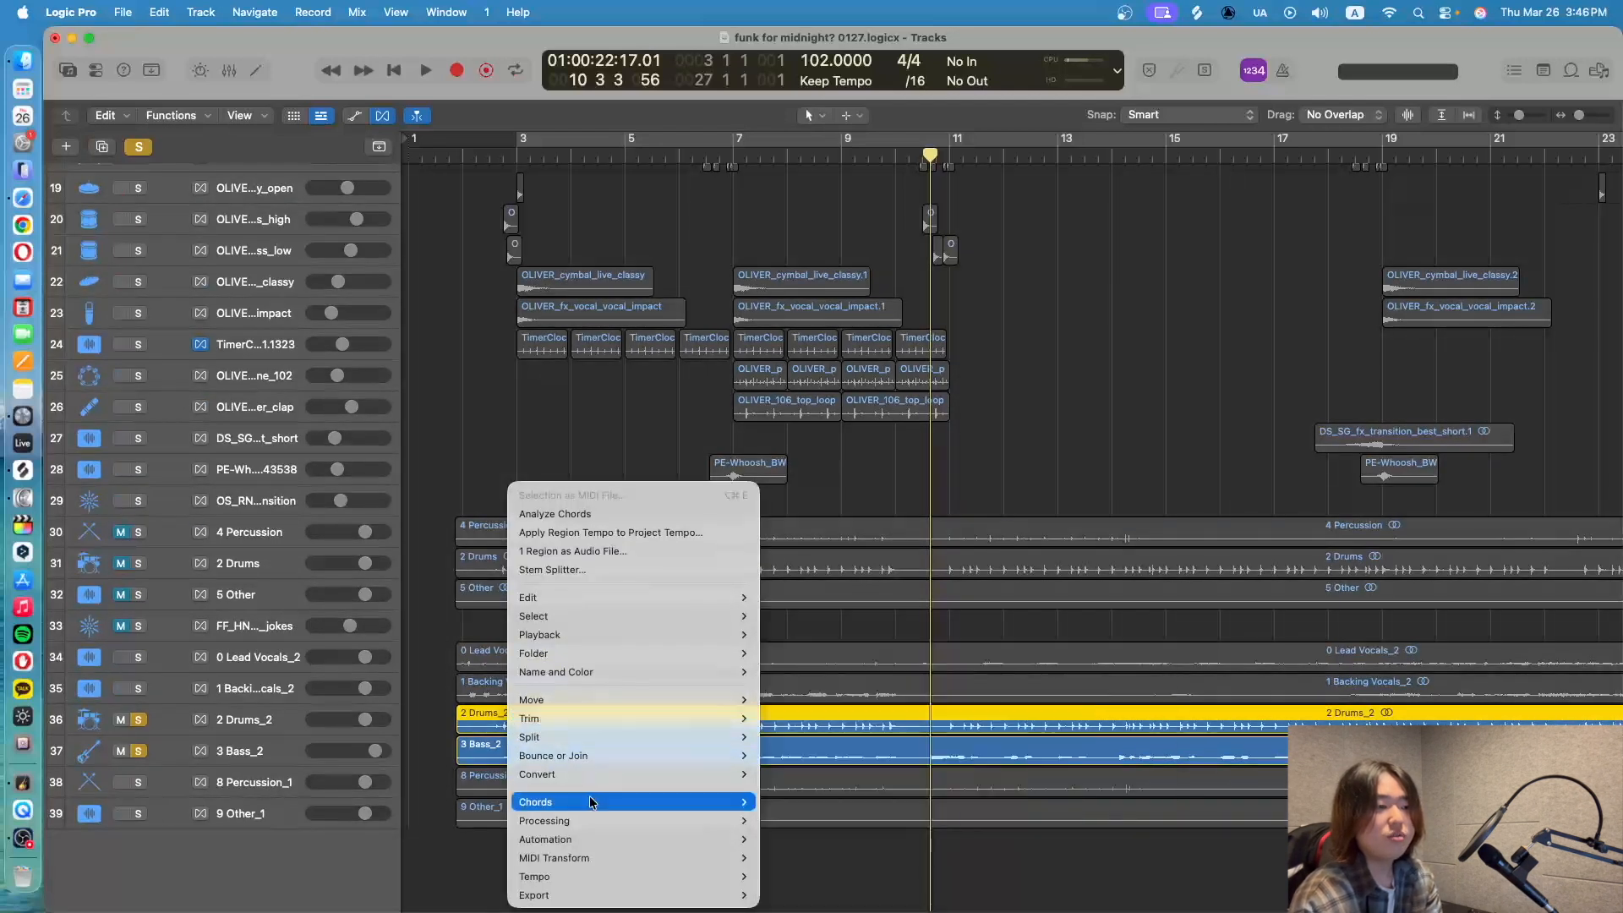
pyautogui.moveTo(622, 697)
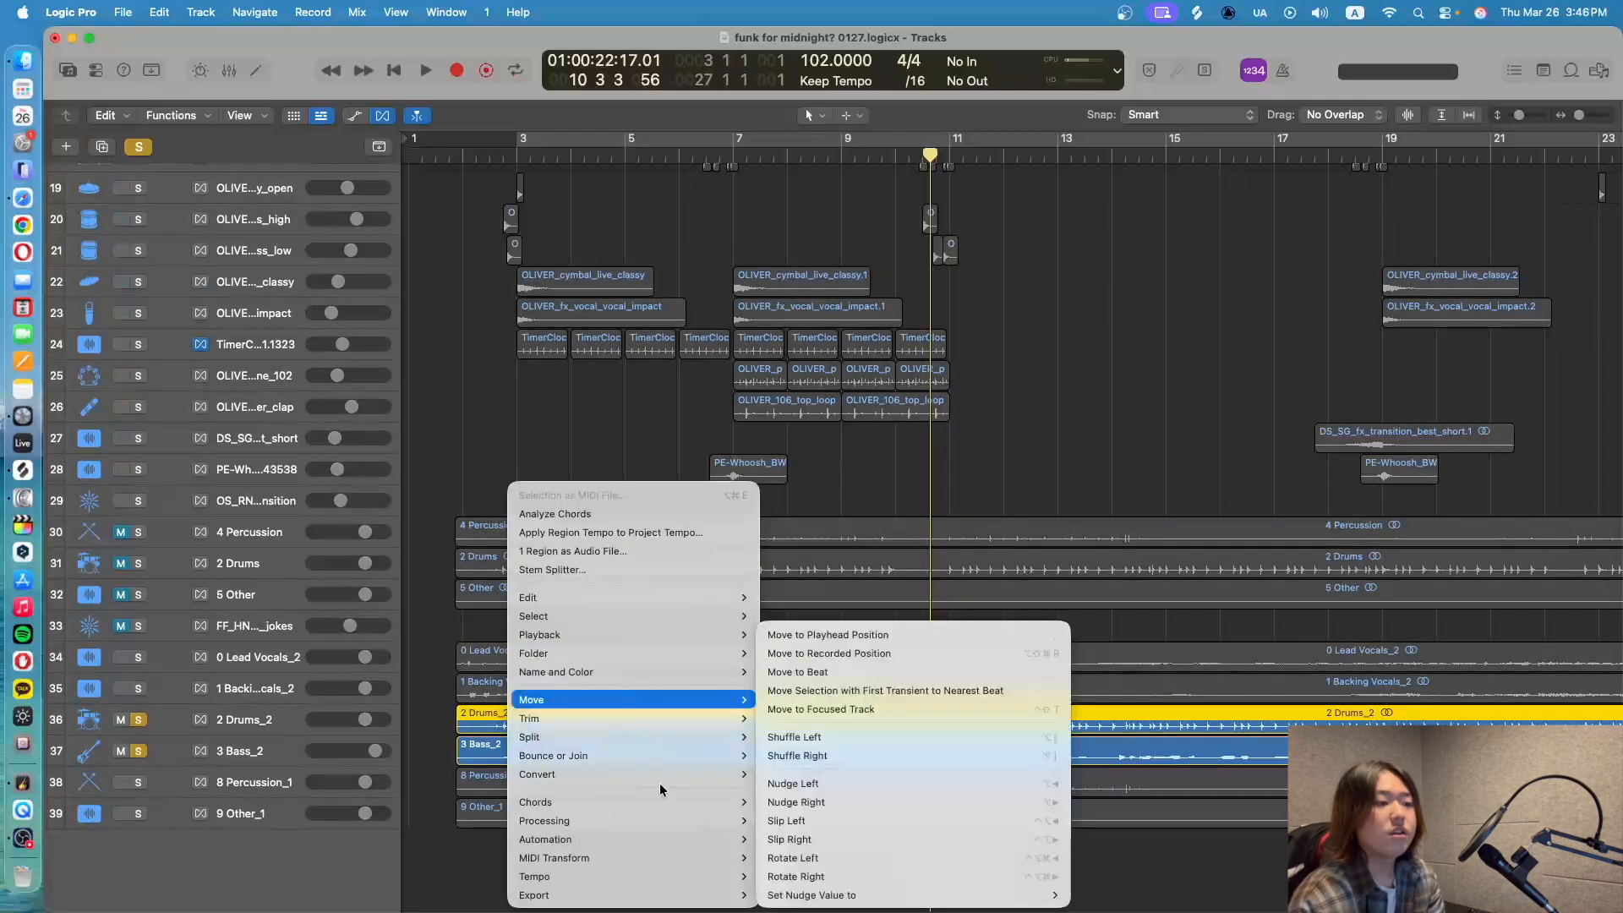
pyautogui.moveTo(640, 873)
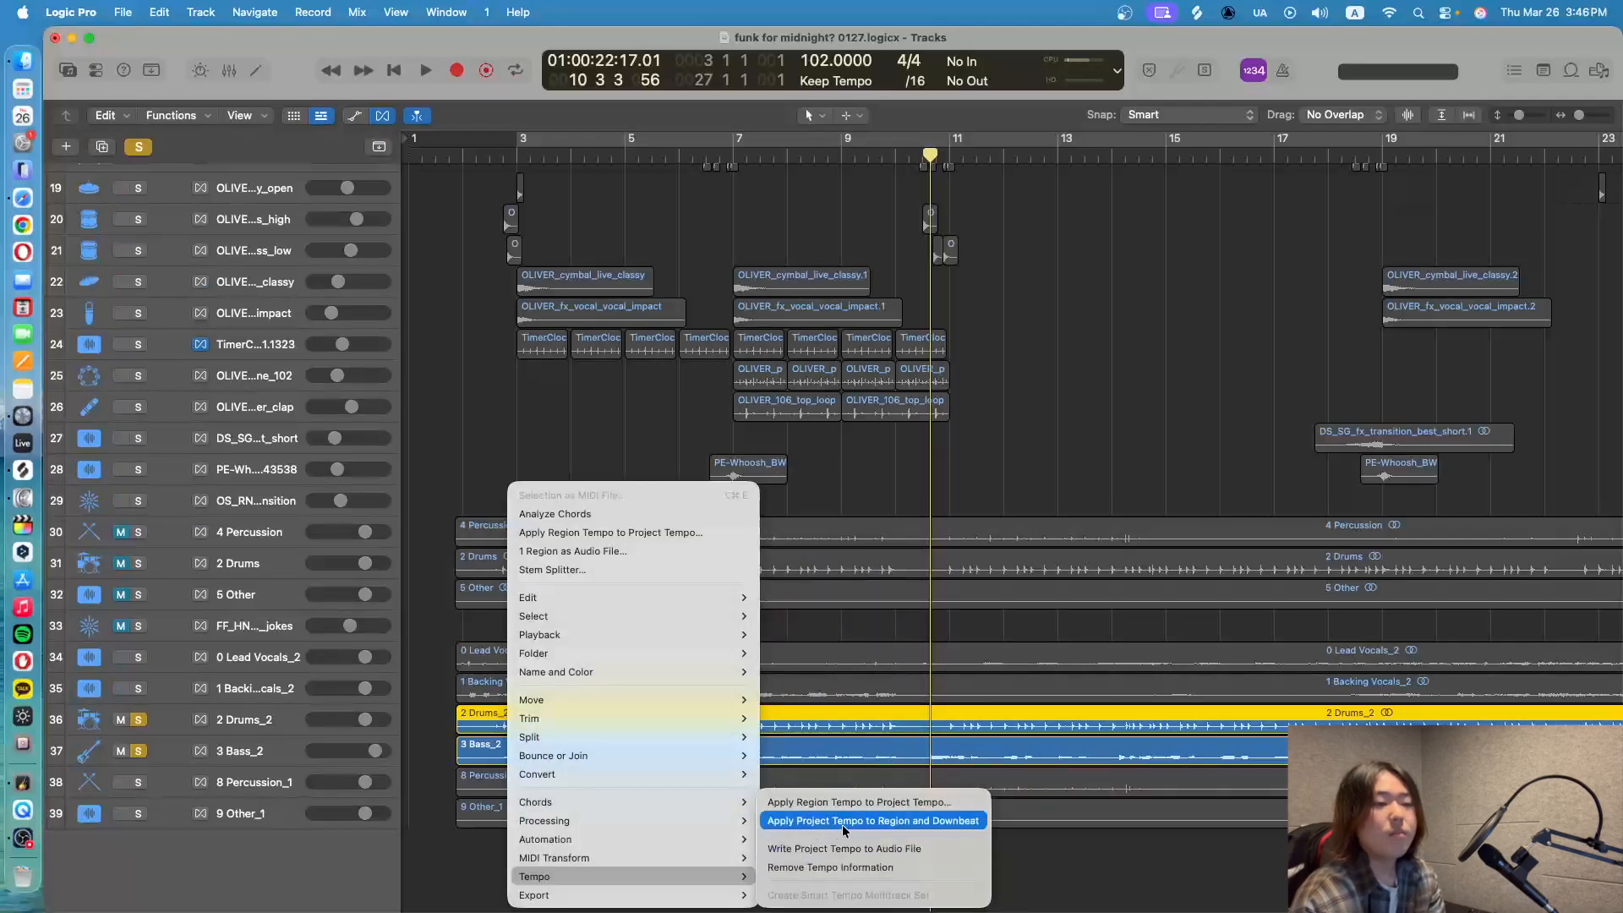
pyautogui.click(891, 802)
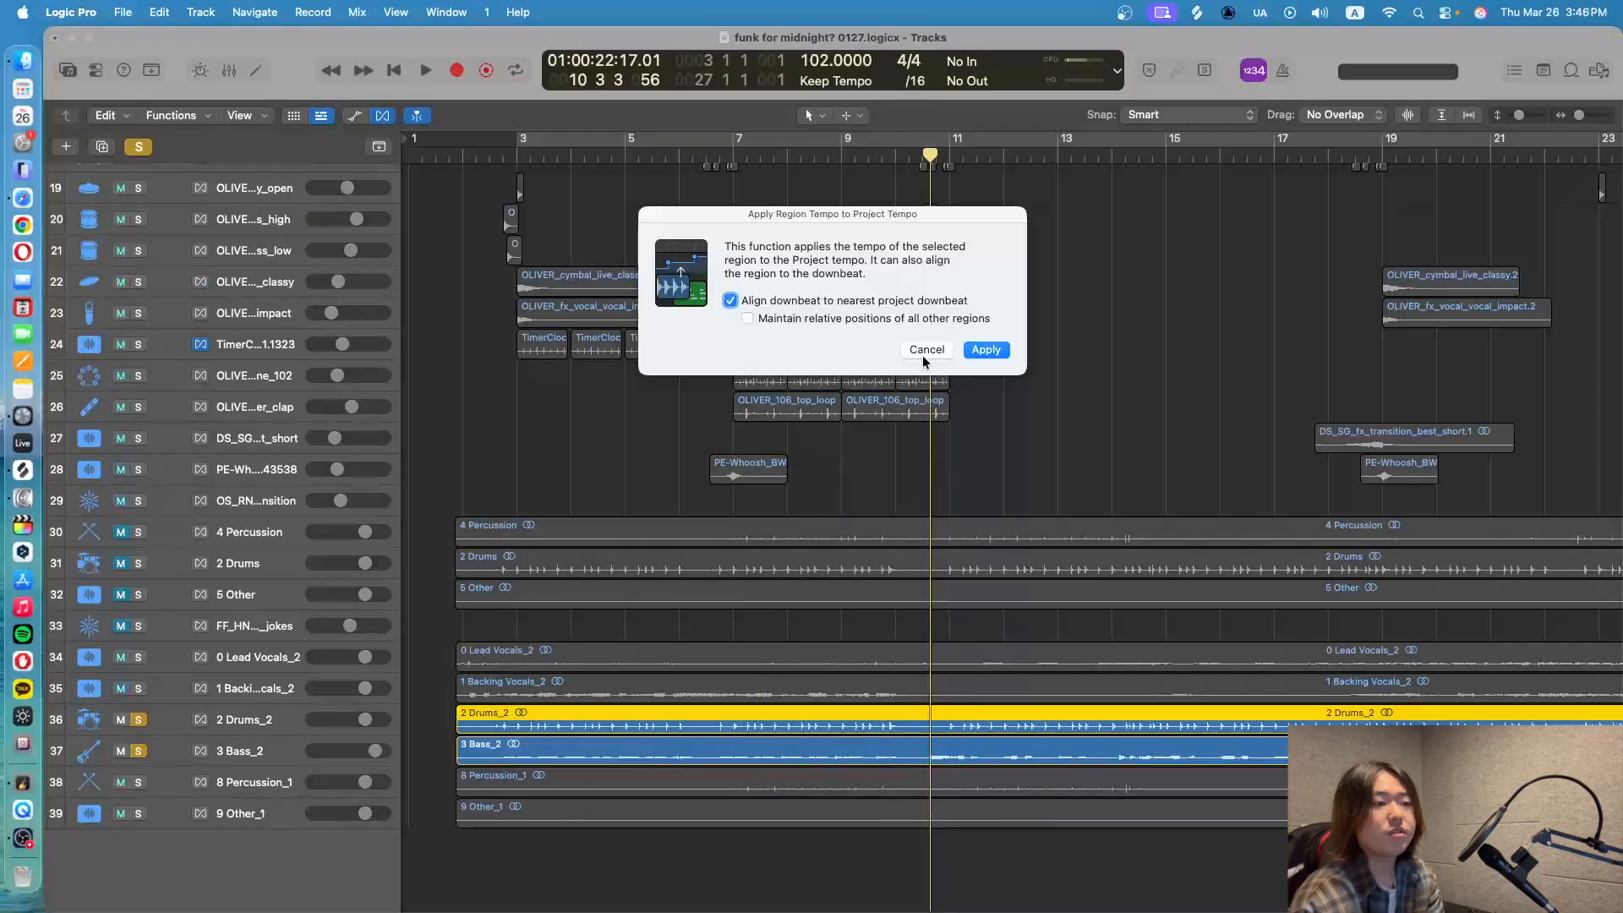
pyautogui.click(925, 349)
# Show the global tracks to check the project tempo, and hide them again
pyautogui.moveTo(441, 728); pyautogui.dragTo(547, 719)
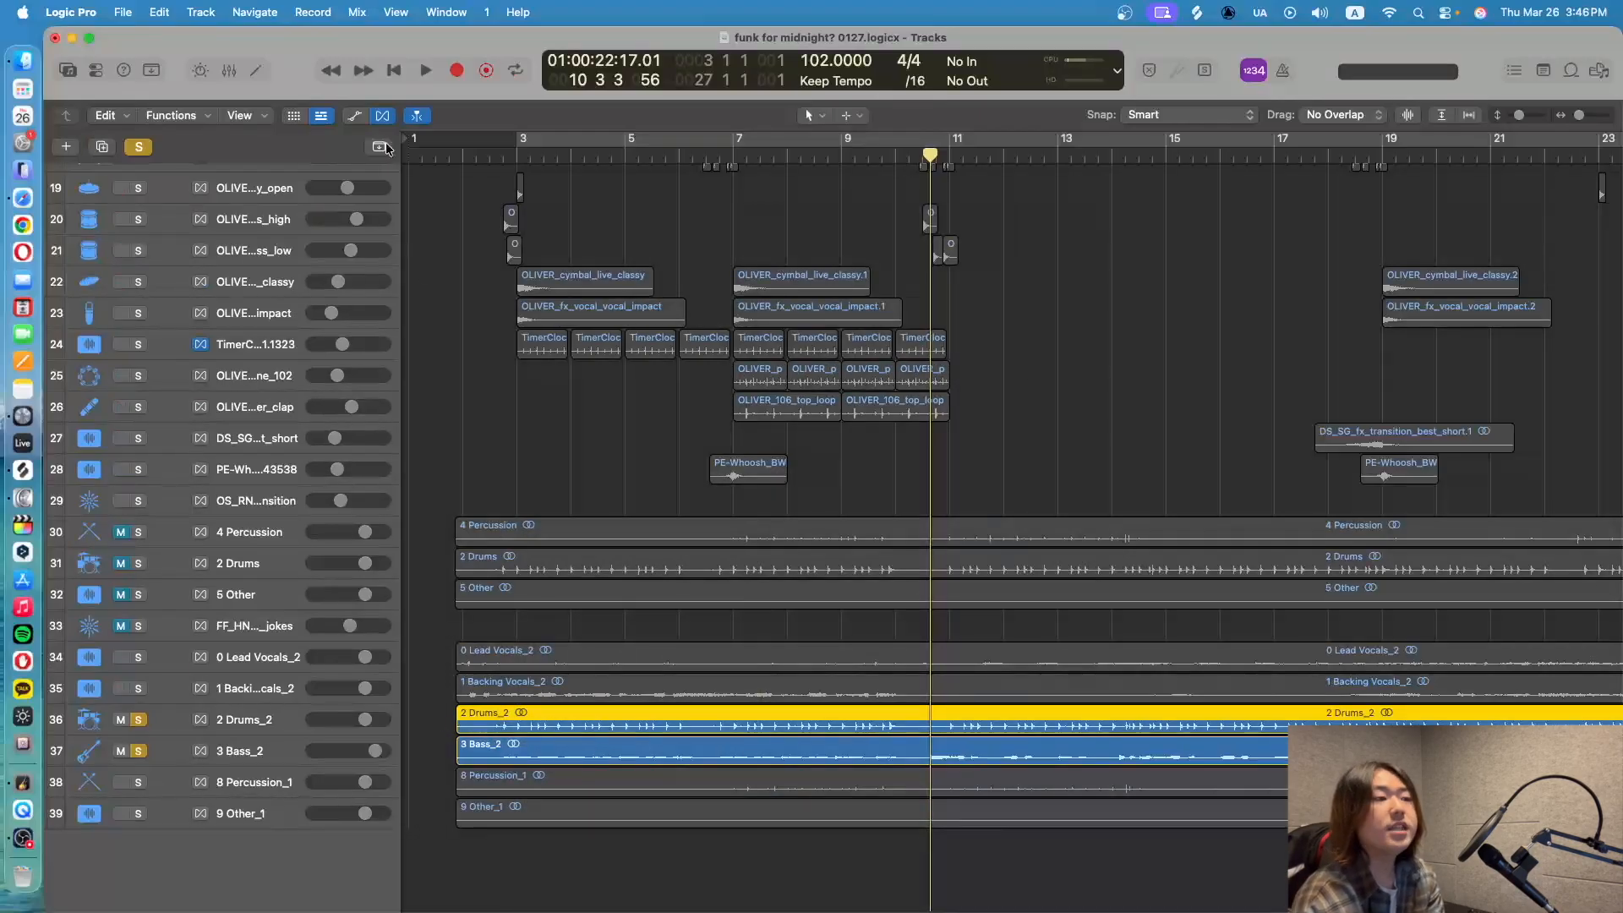
pyautogui.click(385, 148)
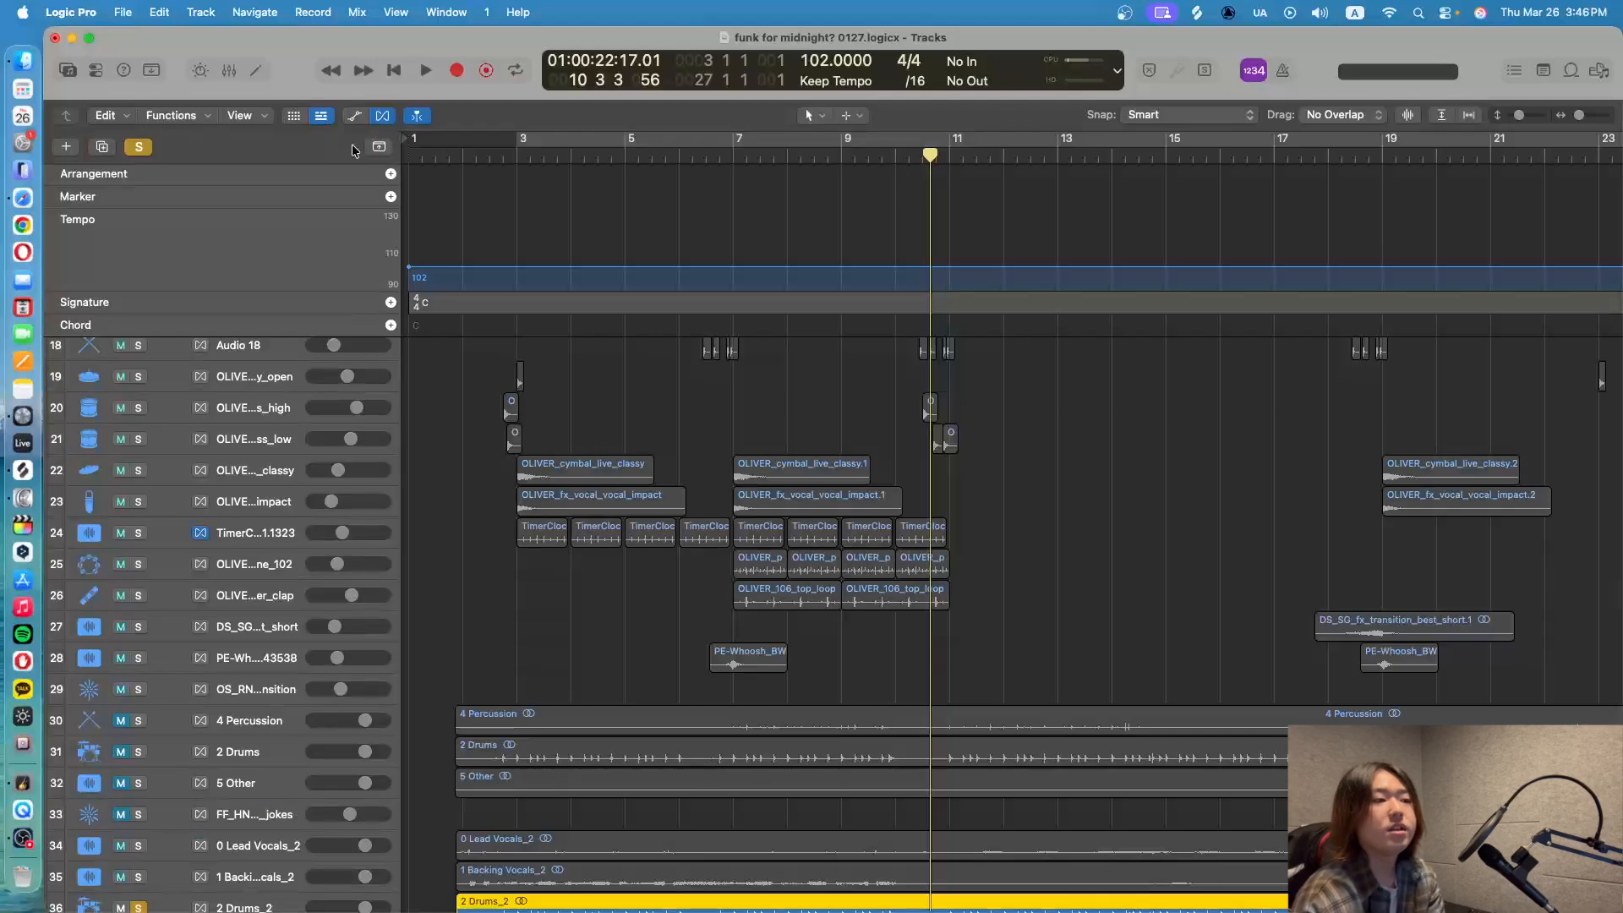
pyautogui.click(379, 147)
pyautogui.moveTo(416, 741); pyautogui.dragTo(471, 743)
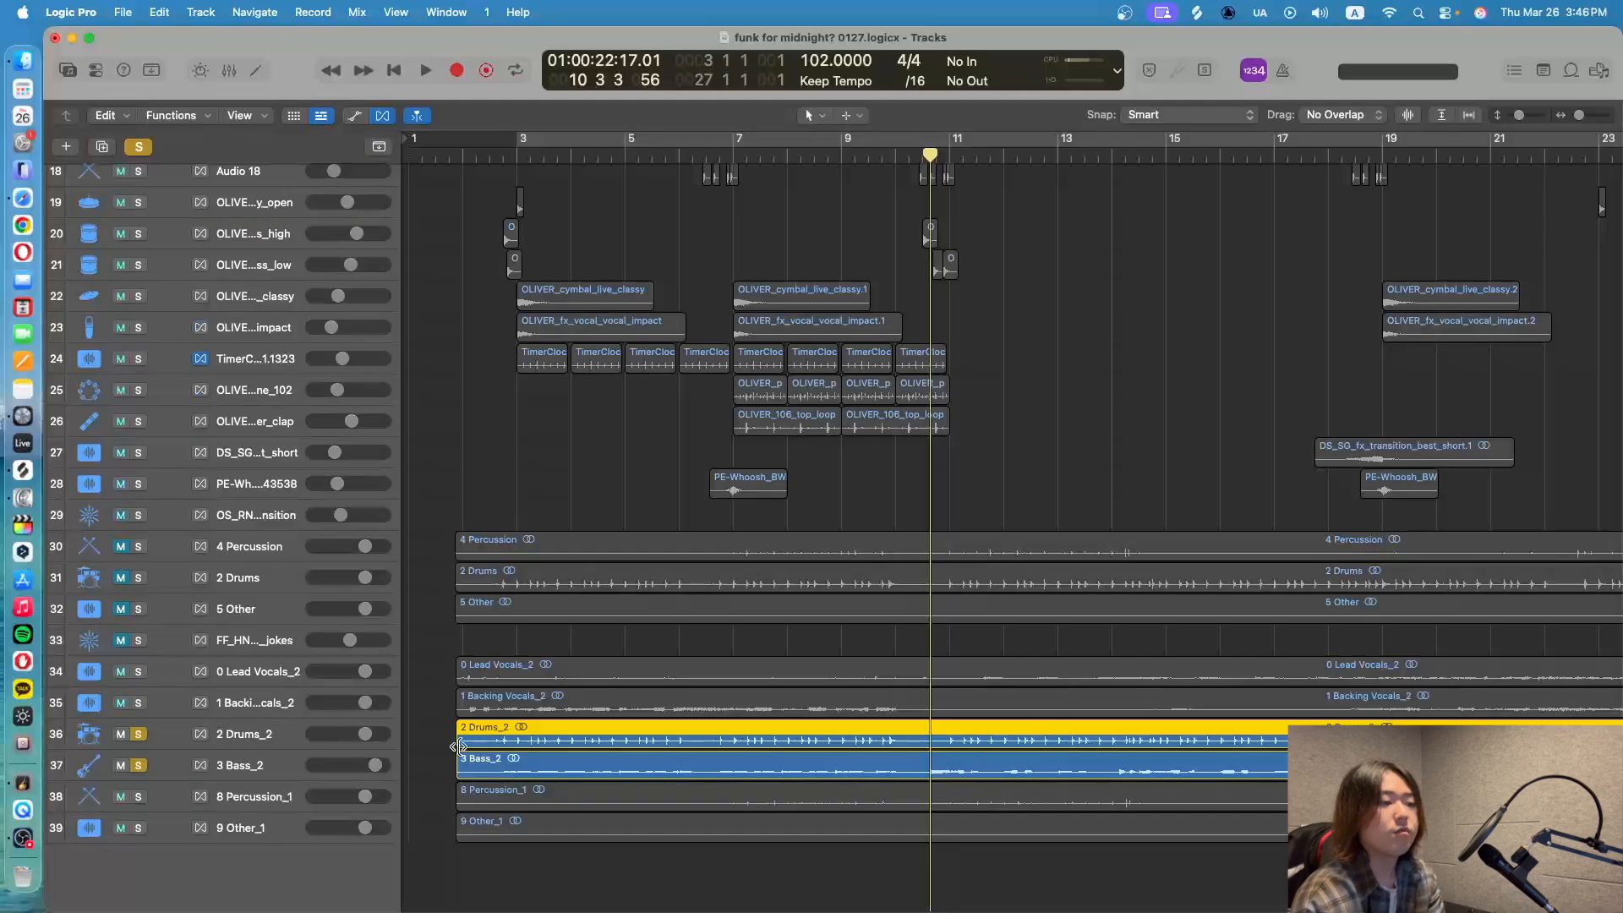
pyautogui.click(485, 767)
pyautogui.click(504, 730)
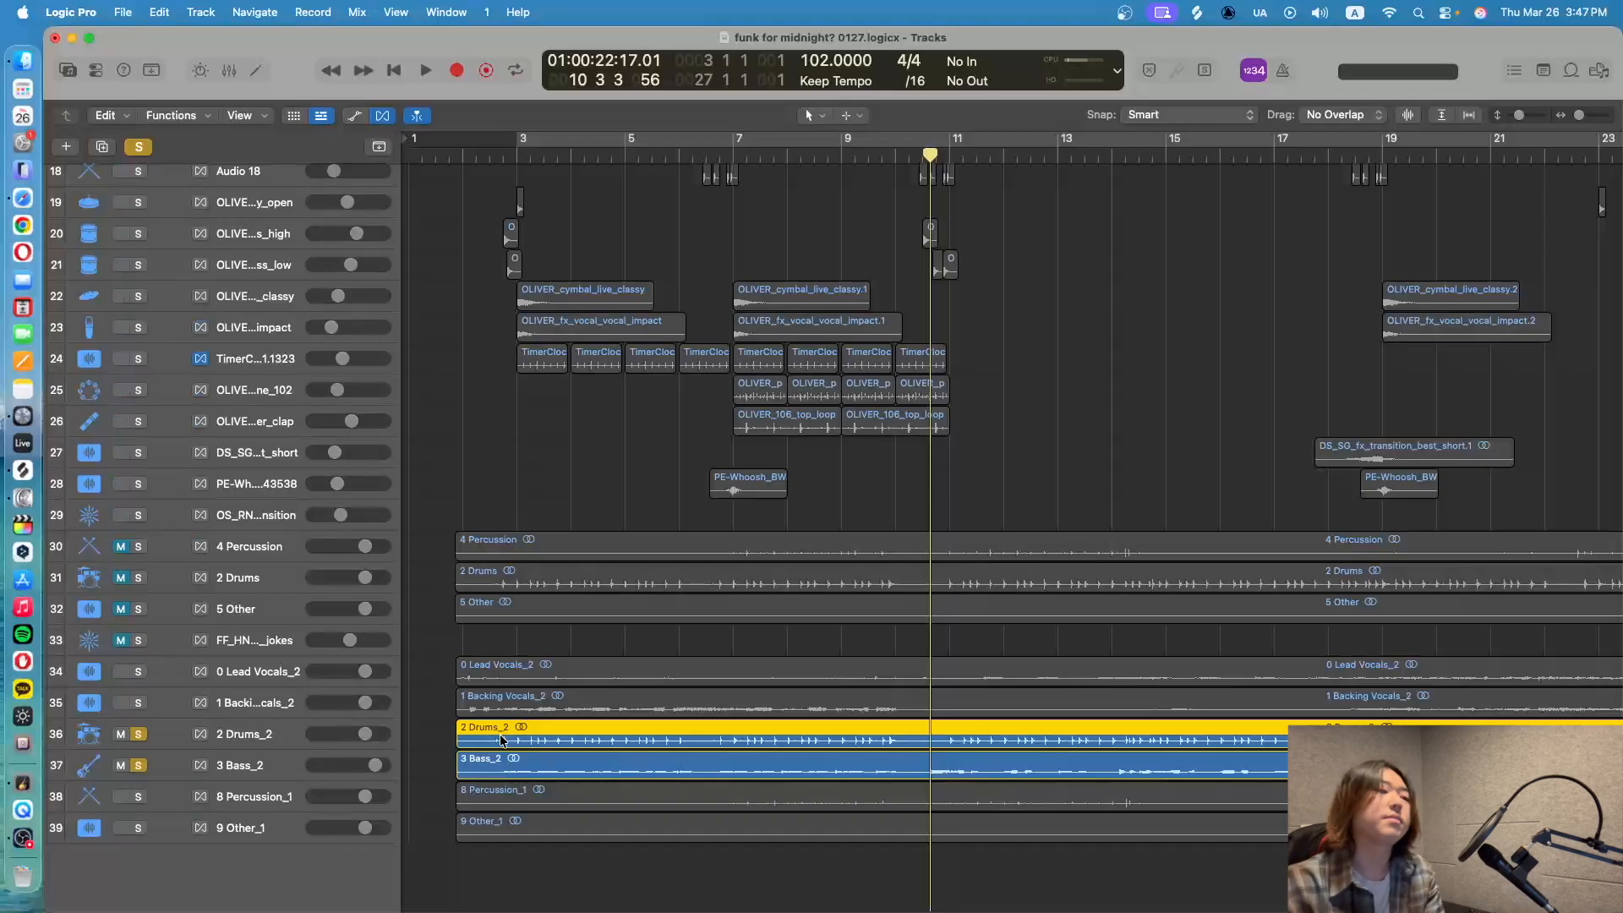
pyautogui.scroll(10, 502, 593)
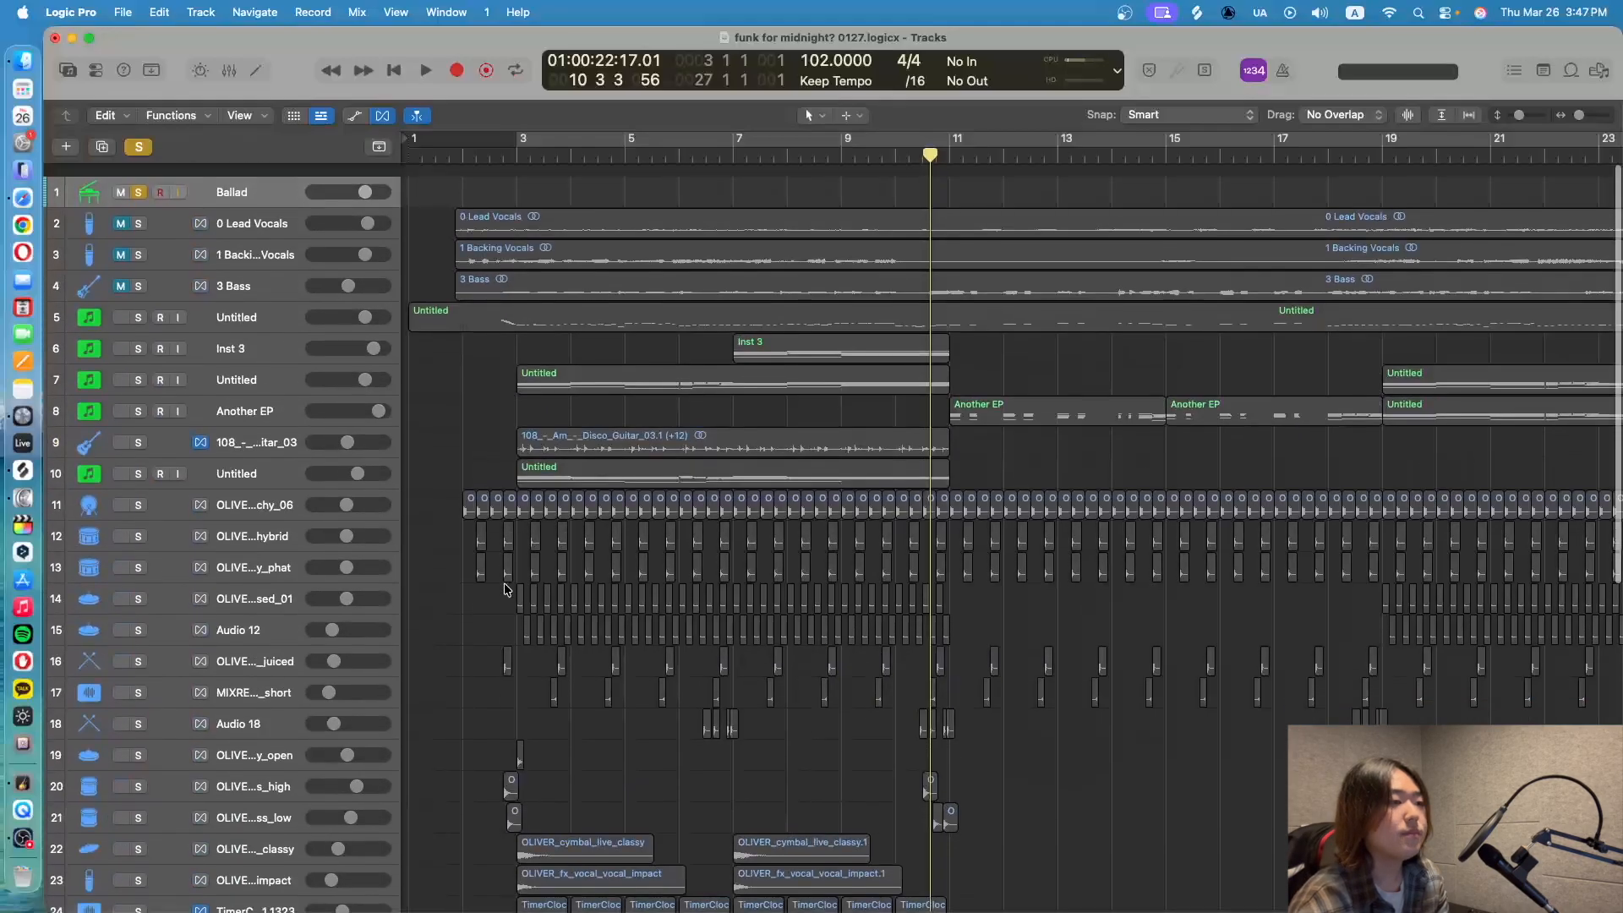
pyautogui.scroll(-10, 502, 593)
pyautogui.scroll(8, 503, 590)
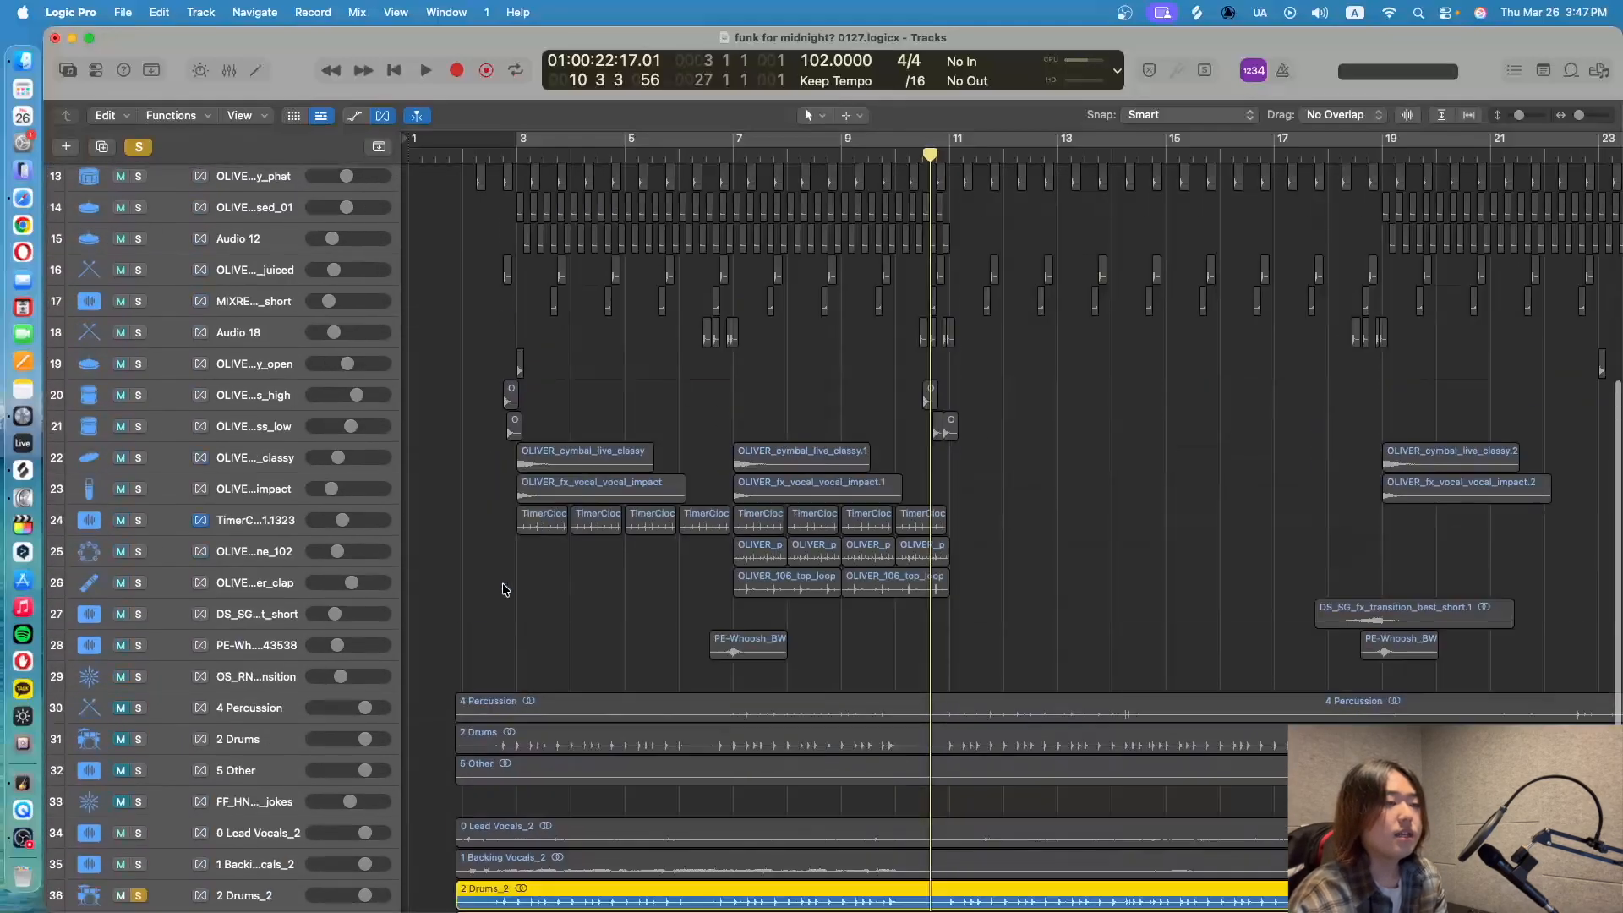
pyautogui.scroll(1, 503, 590)
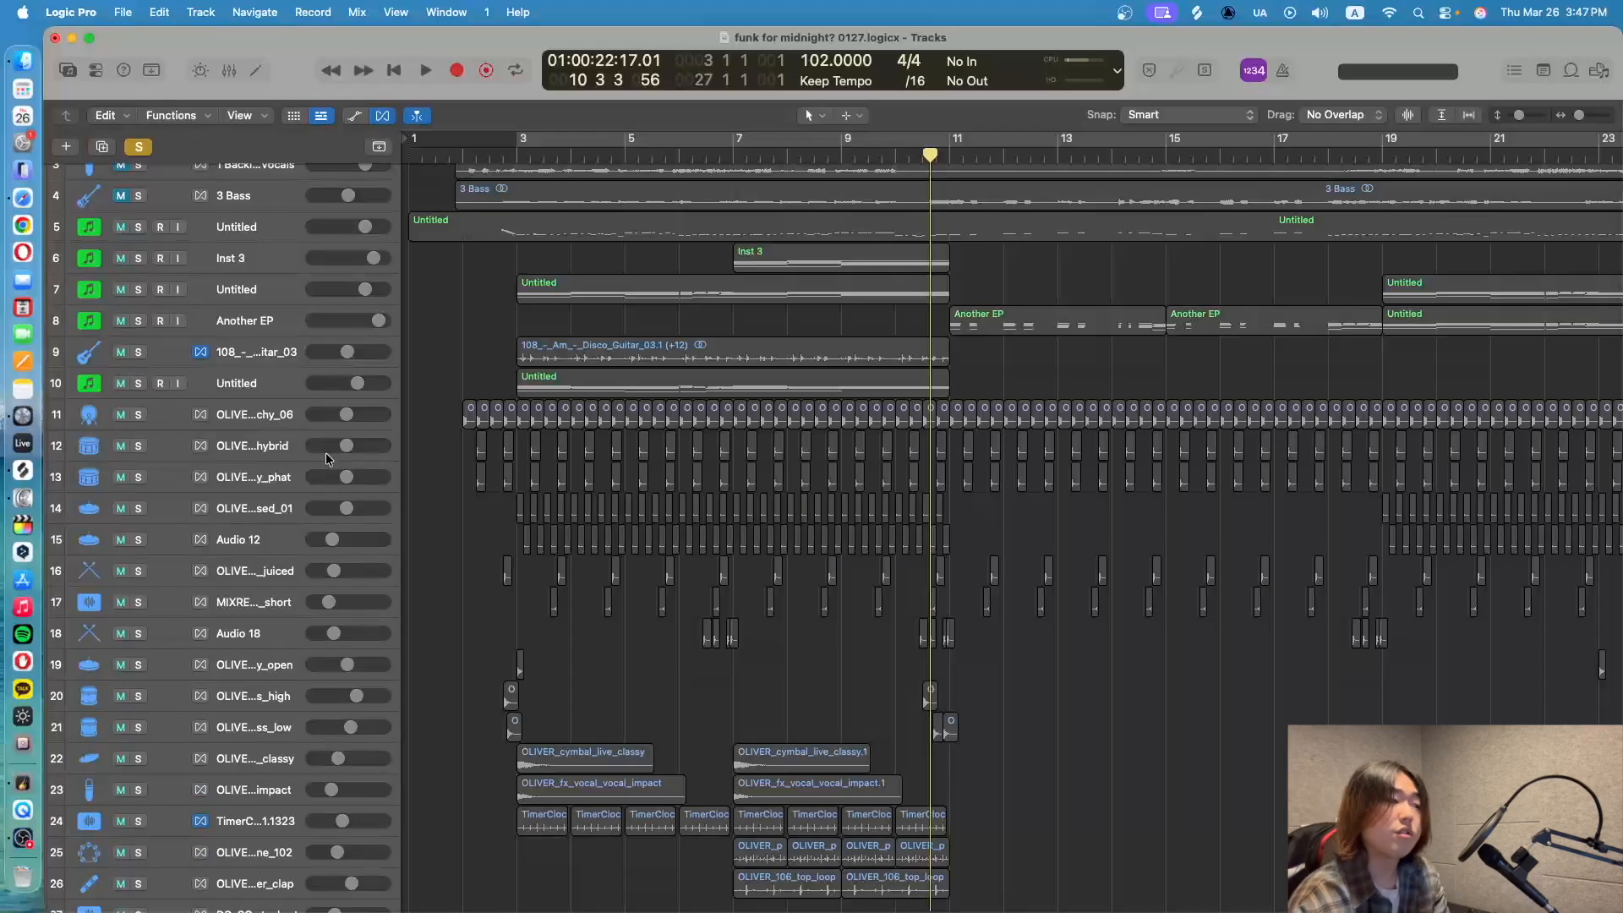
# Place the playhead at bar 3, select tracks 11 through 21 with the drum samples and solo them all together
pyautogui.click(262, 423)
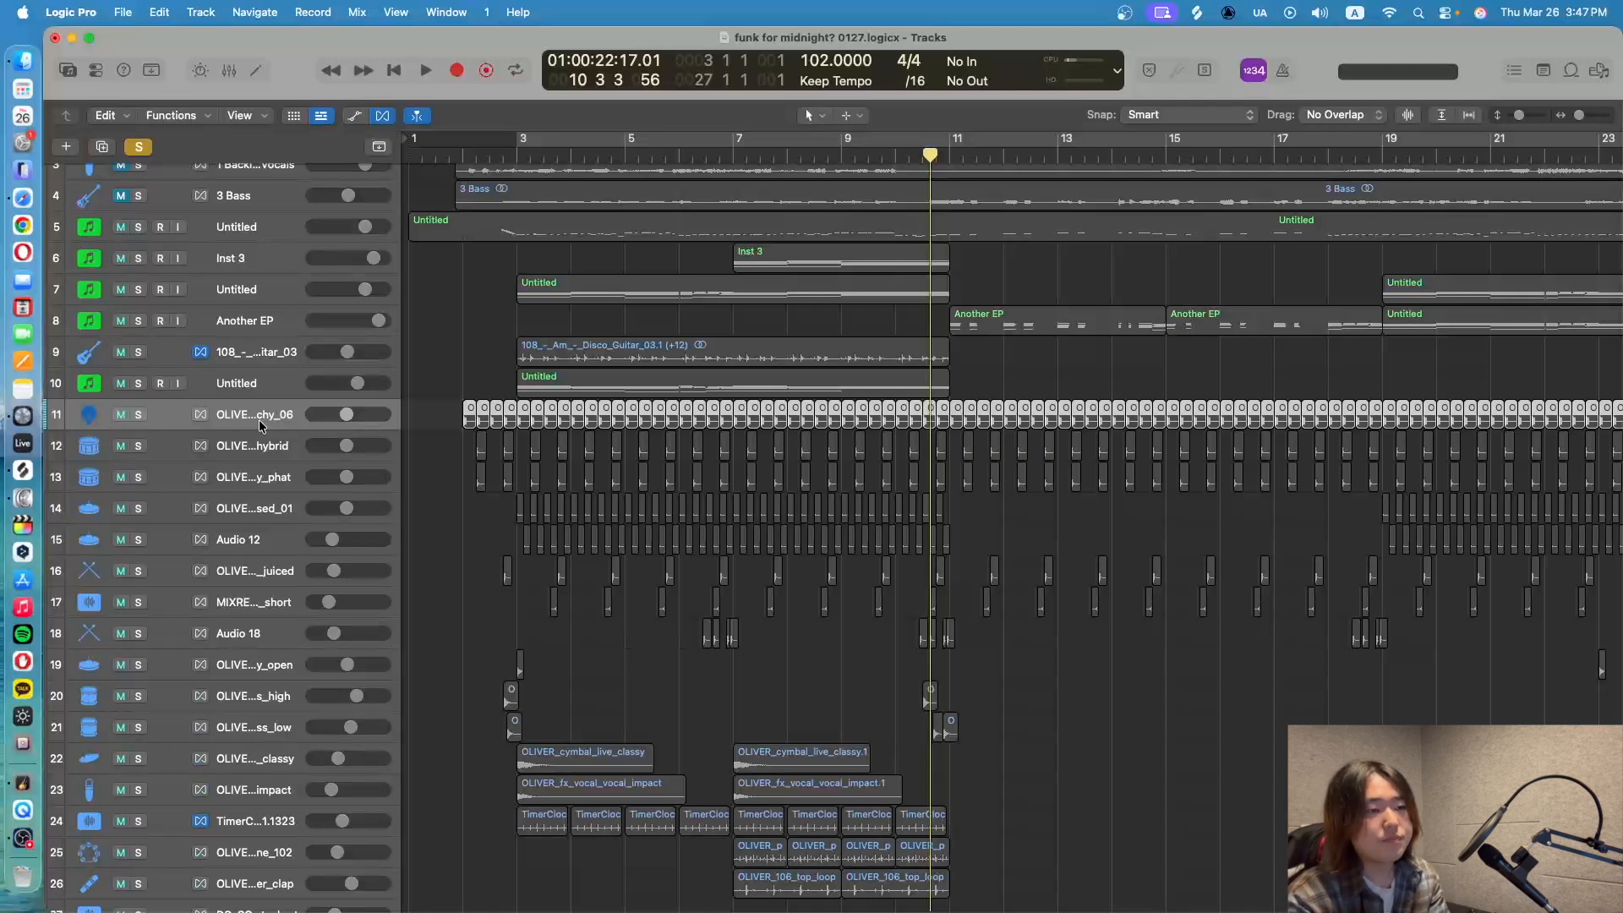
pyautogui.press('Return')
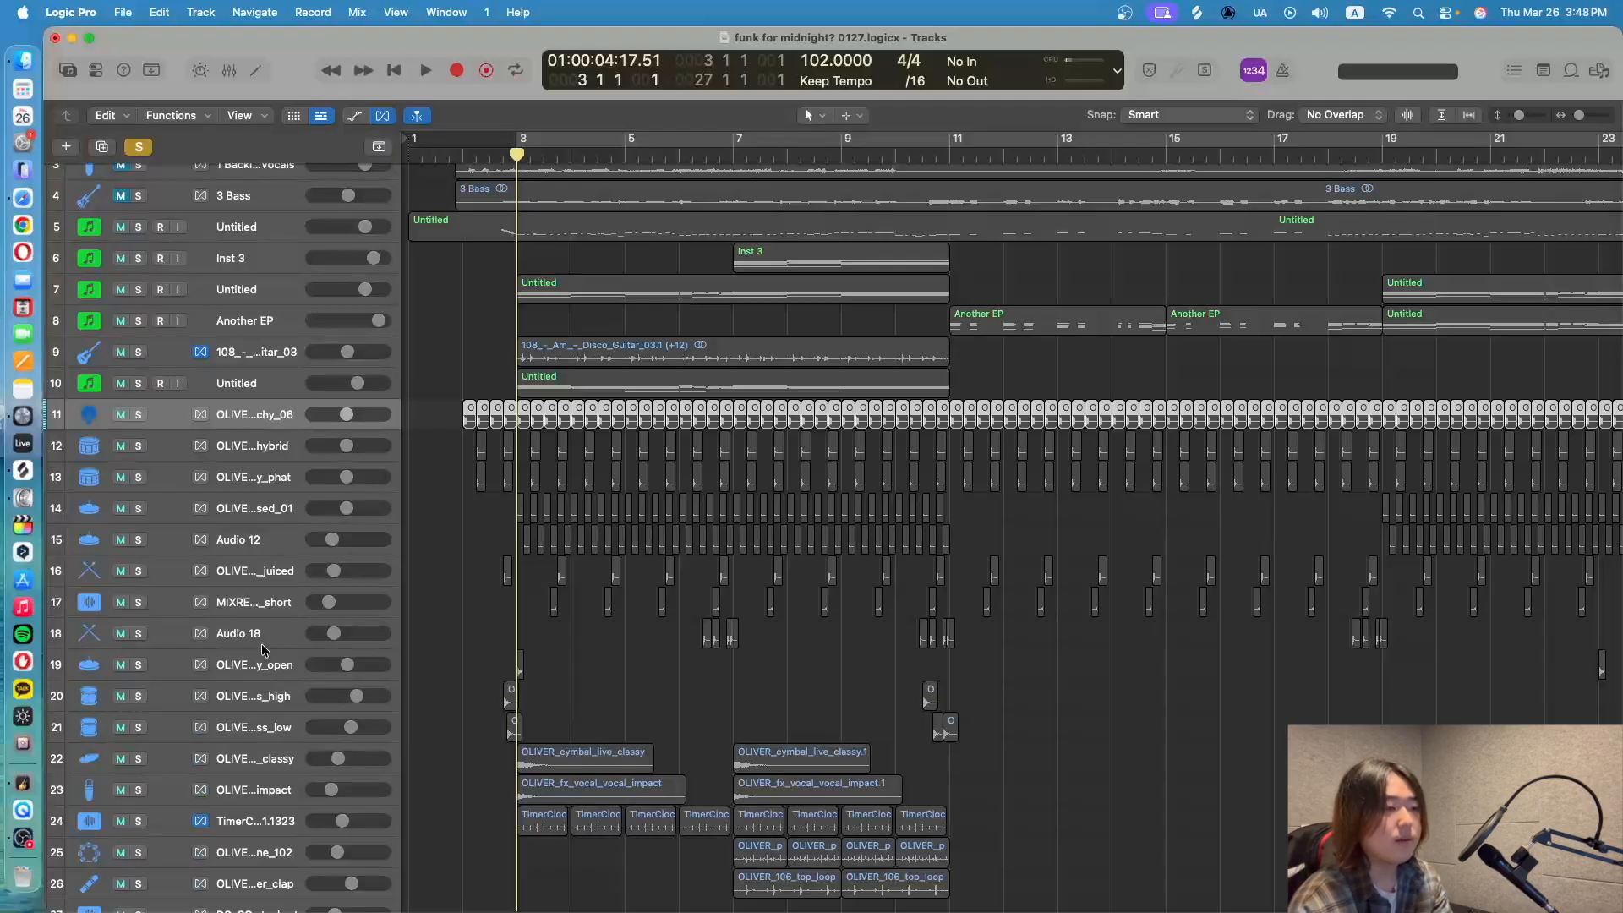
pyautogui.keyDown('shift'); pyautogui.click(275, 729); pyautogui.keyUp('shift')
pyautogui.click(138, 727)
pyautogui.click(600, 658)
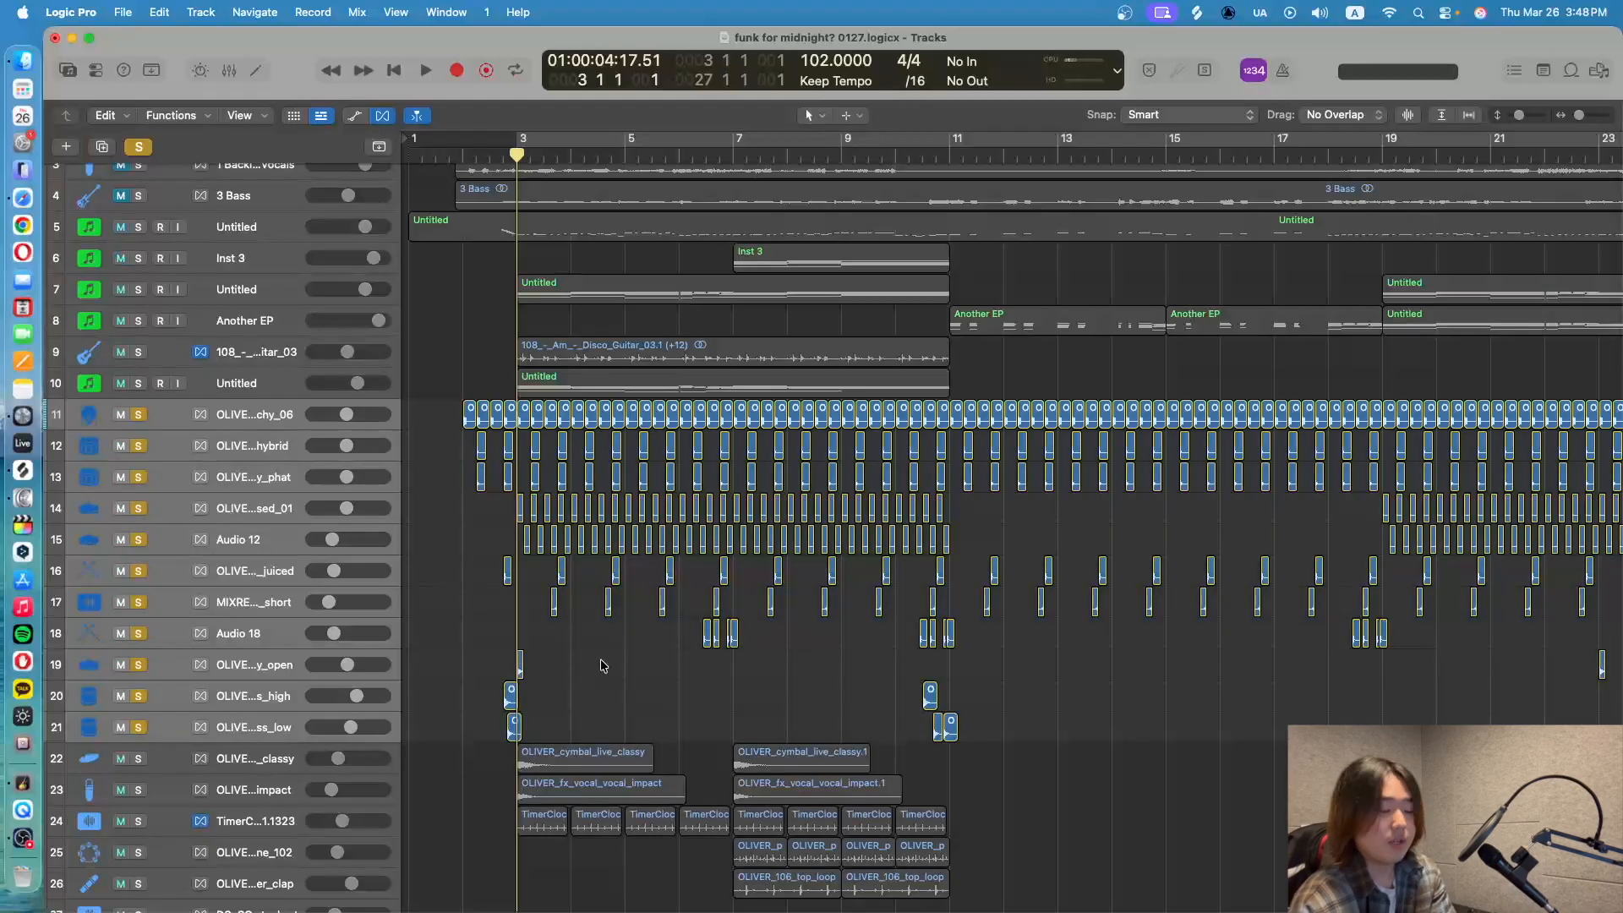
# Examine the individual drum sample regions in bar 3 on tracks 11 through 17 at a closer zoom
pyautogui.press('super+Right')
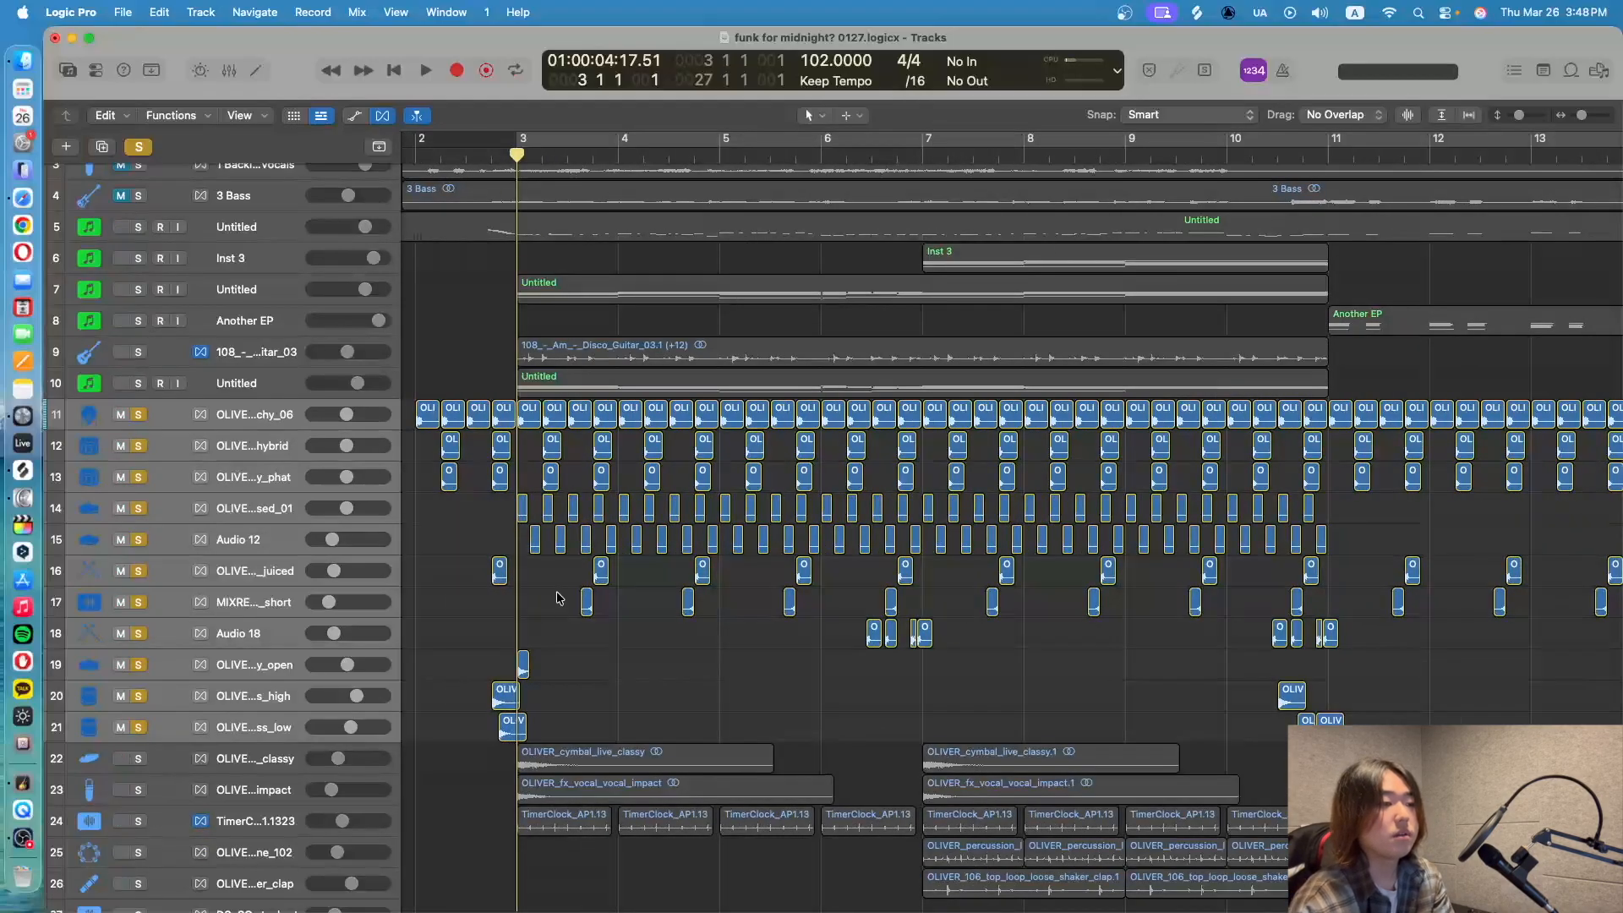
pyautogui.click(530, 414)
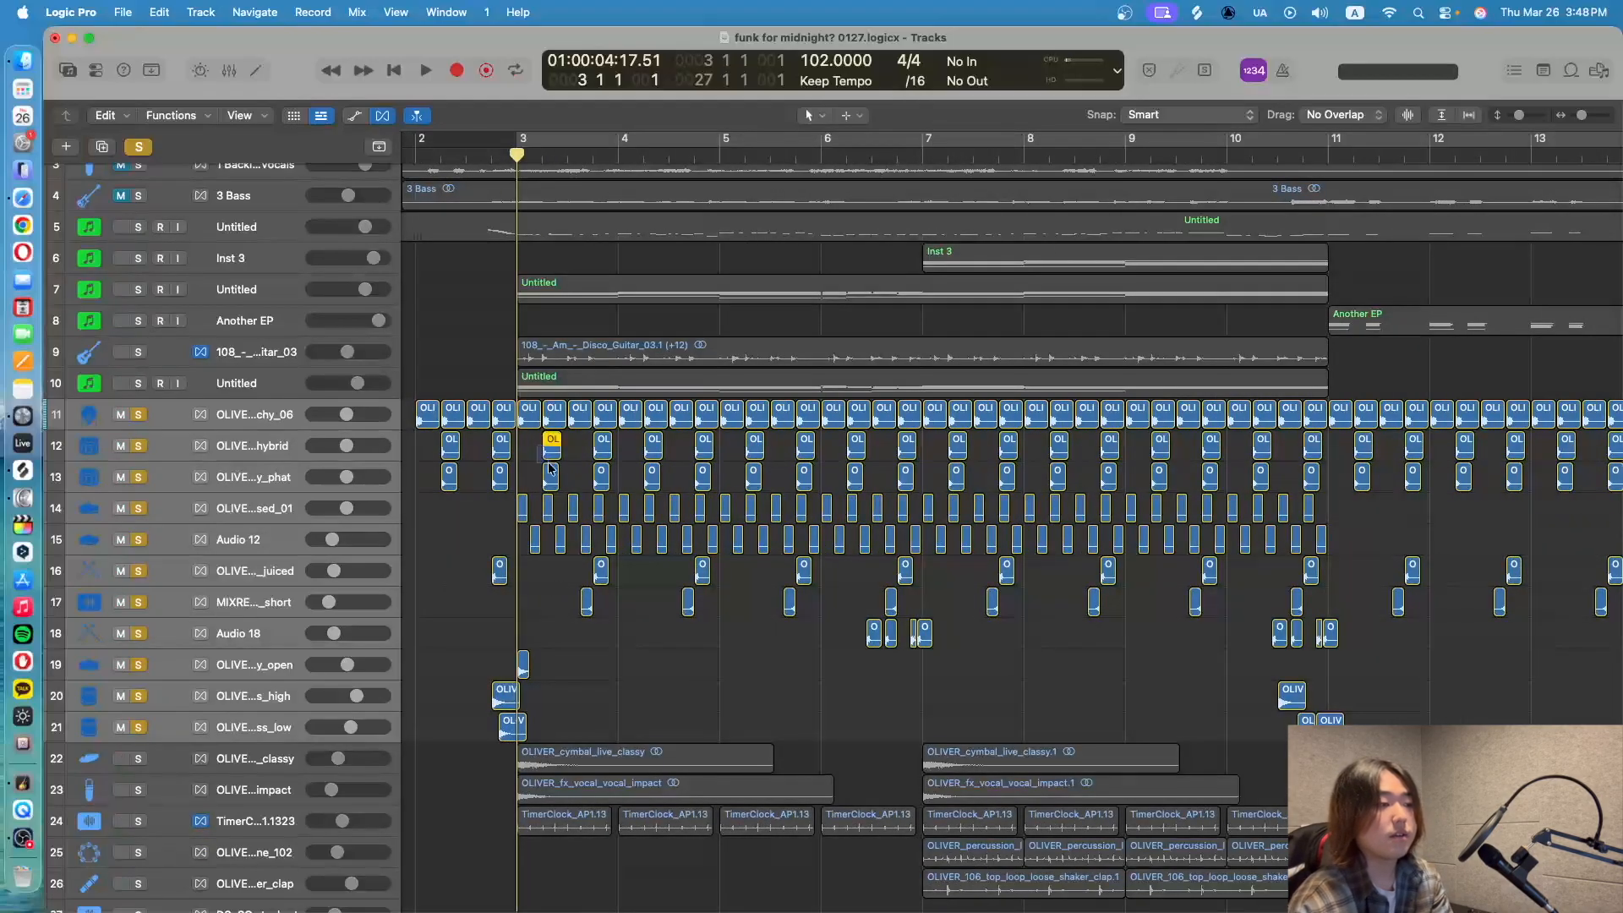
pyautogui.moveTo(505, 499); pyautogui.dragTo(609, 621)
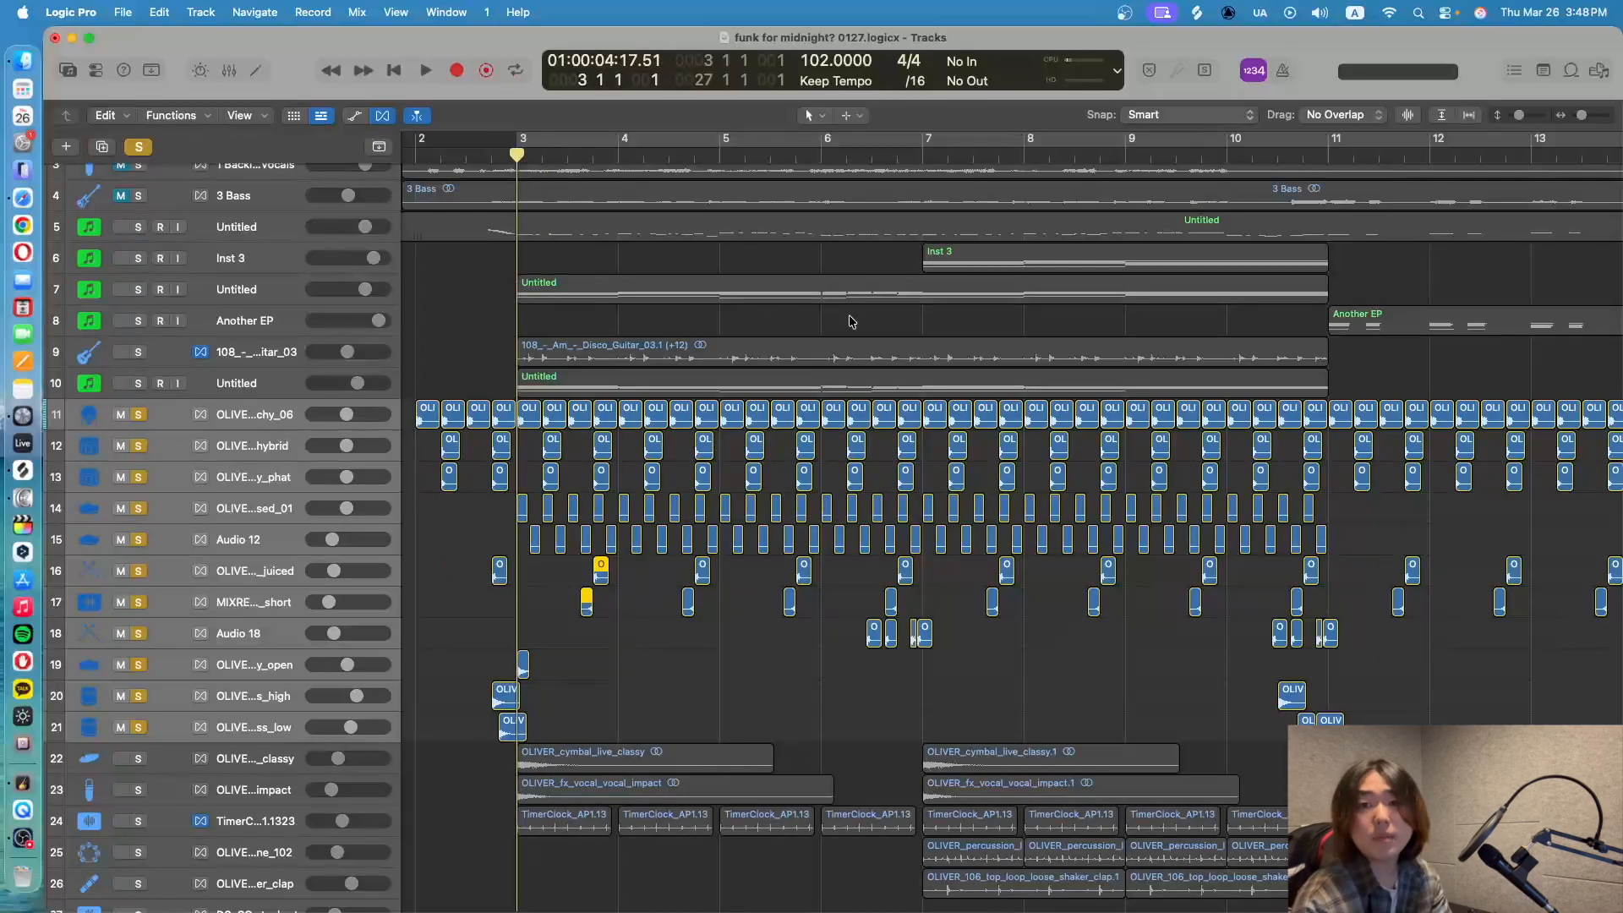
# Clear the region selection and briefly play the soloed tracks from bar 3
pyautogui.click(631, 704)
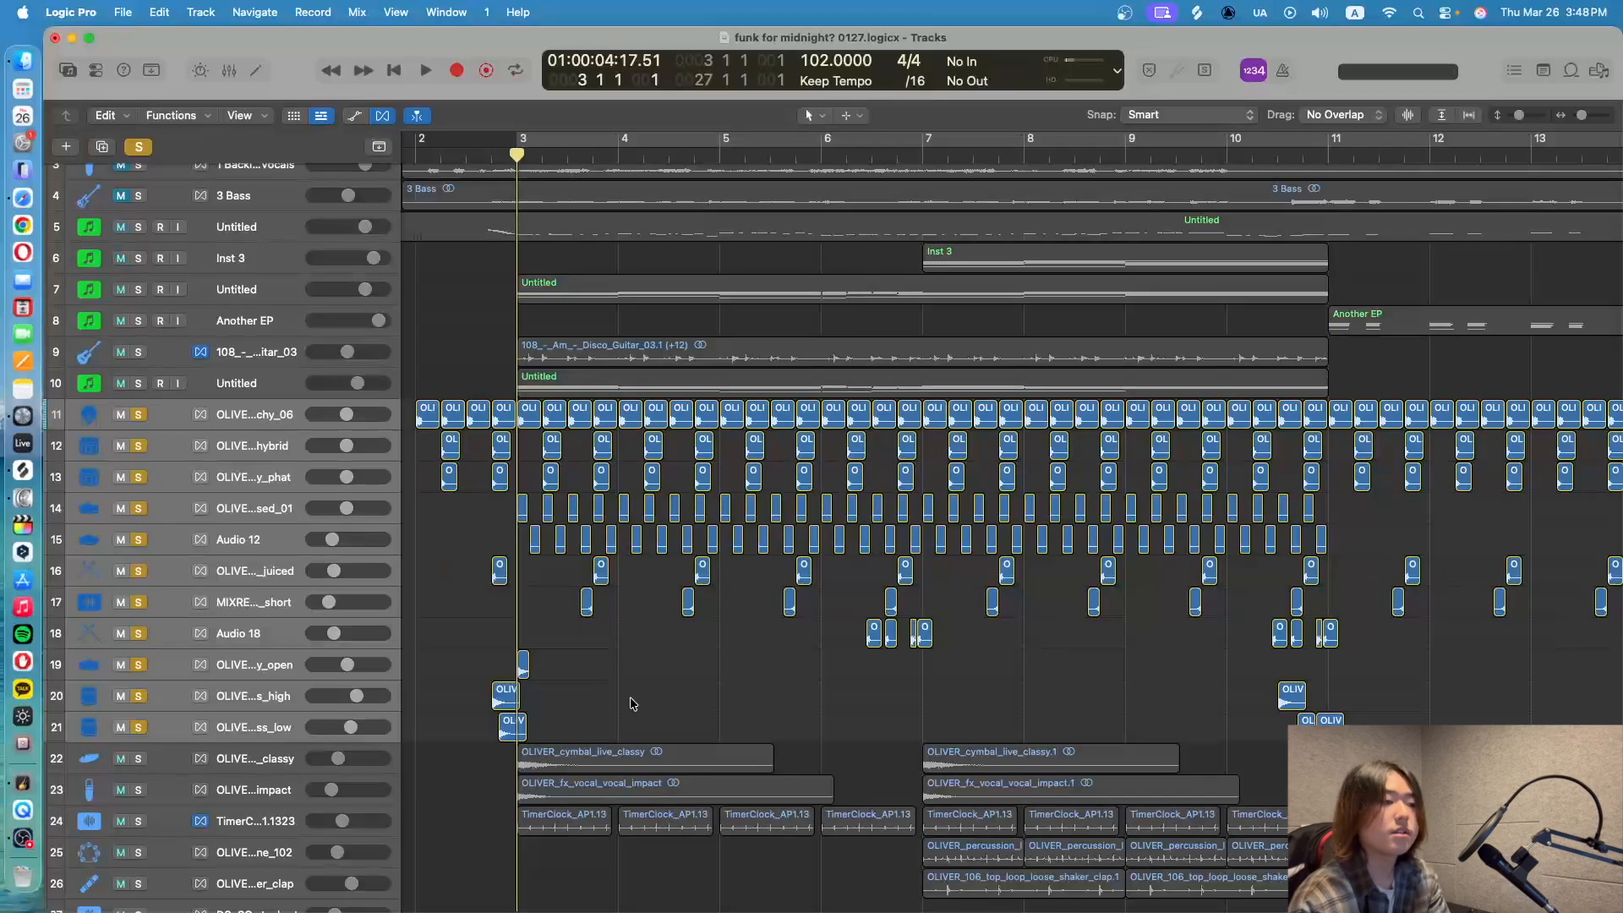
pyautogui.press('space')
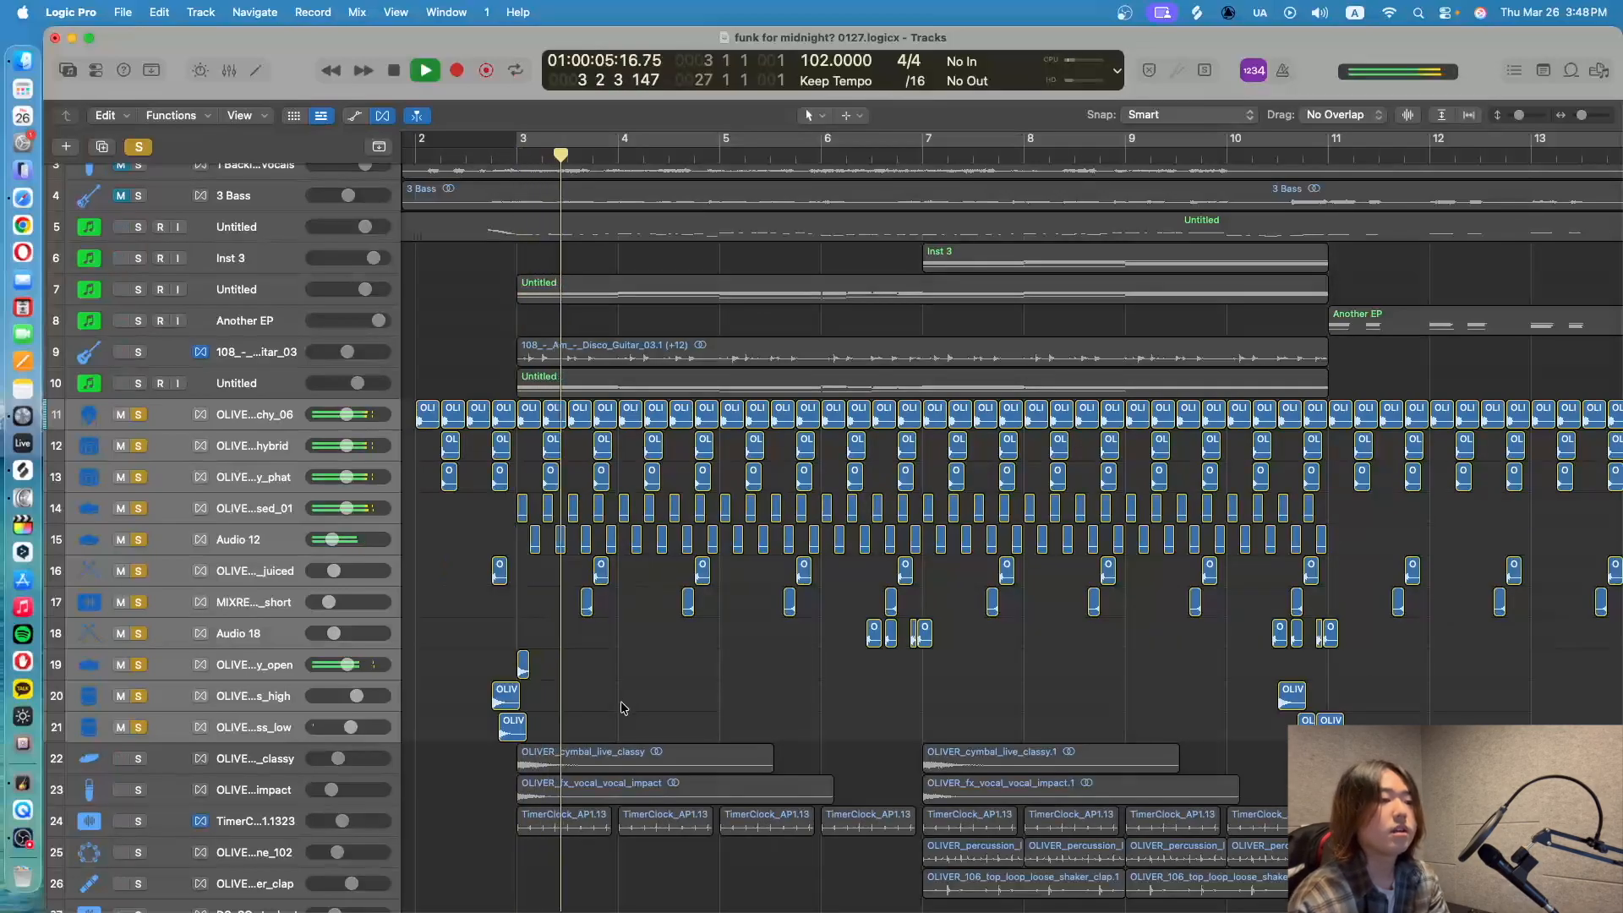
pyautogui.scroll(-10, 590, 706)
pyautogui.press('space')
# Unsolo the 2 Drums_2 and 3 Bass_2 stems and play the soloed drum samples alone from bar 3 to the end of bar 10
pyautogui.click(138, 712)
pyautogui.click(138, 741)
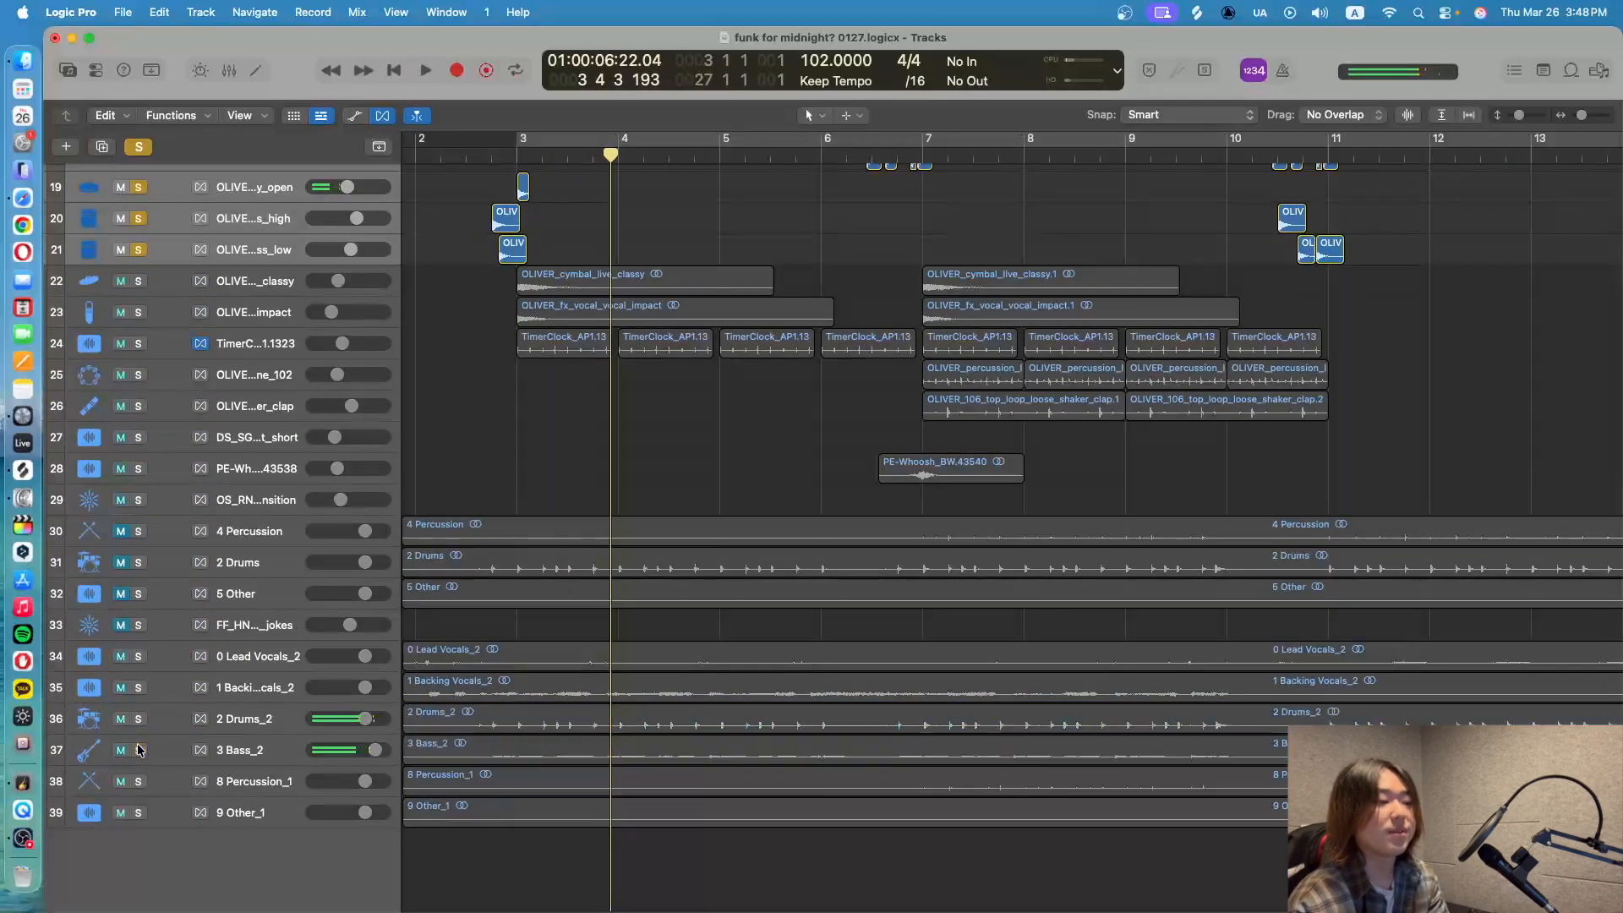
pyautogui.scroll(7, 141, 759)
pyautogui.scroll(7, 141, 759)
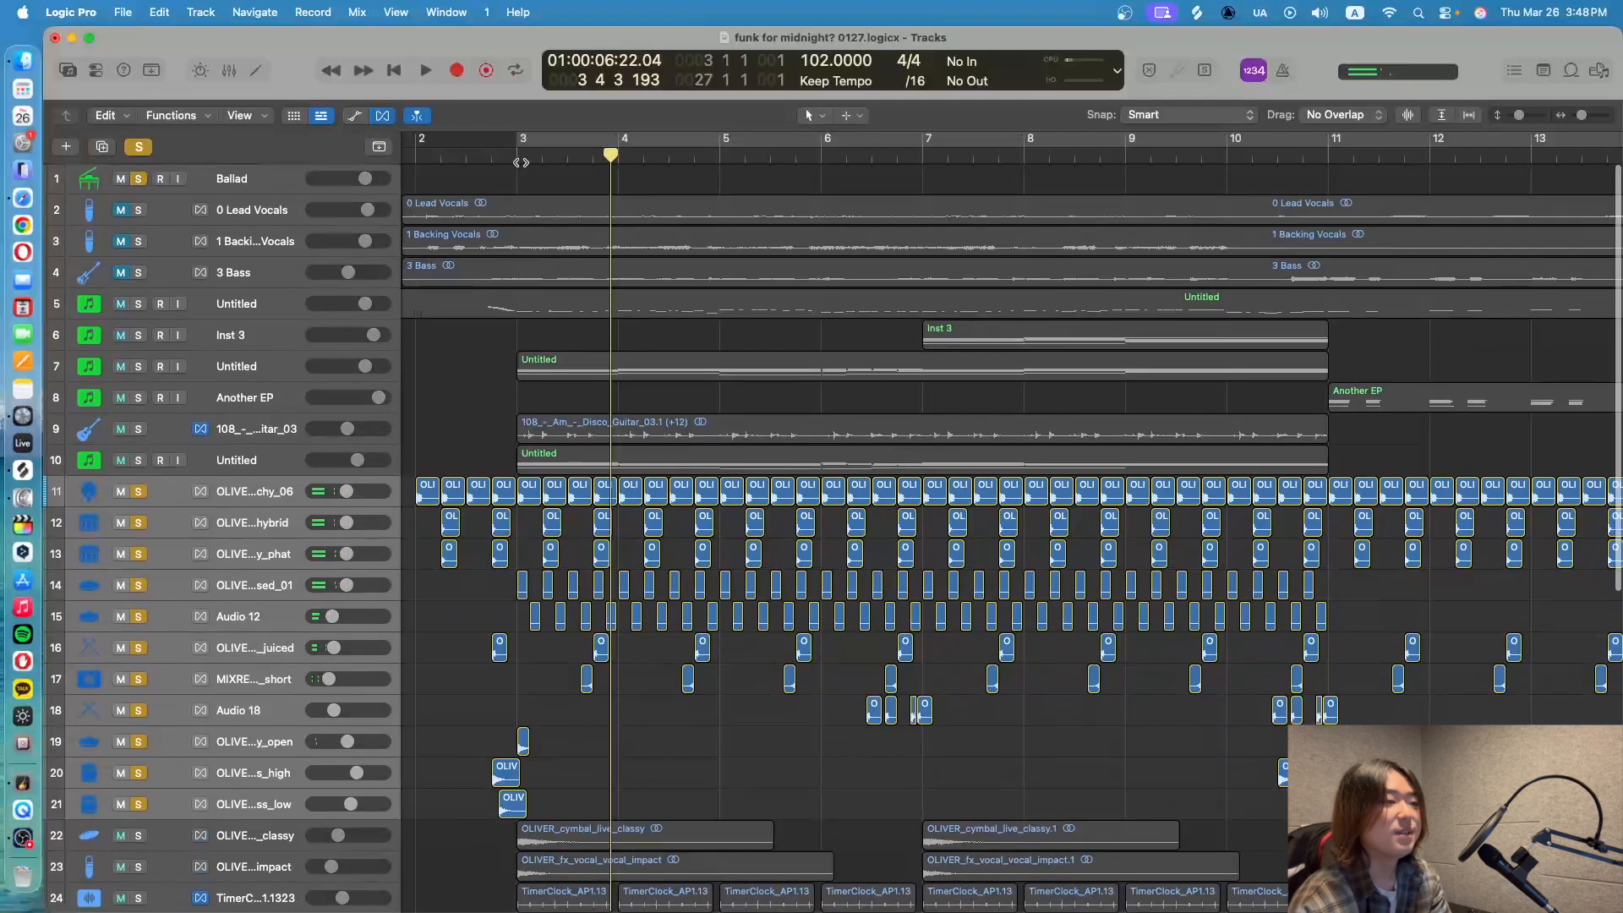
pyautogui.press('space')
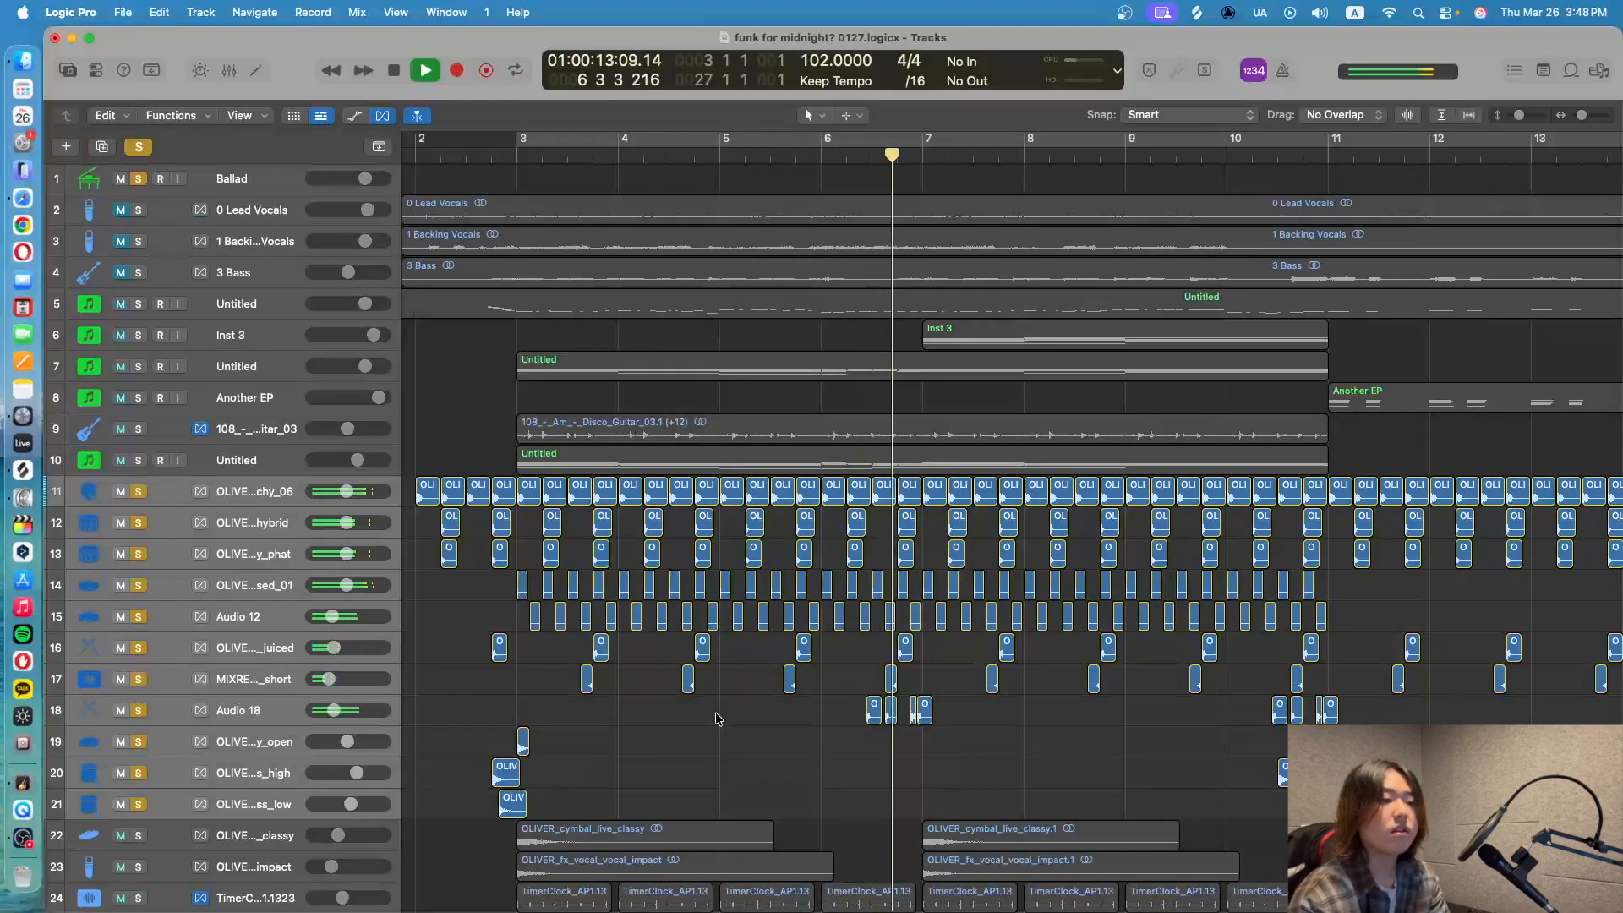
pyautogui.scroll(-2, 716, 718)
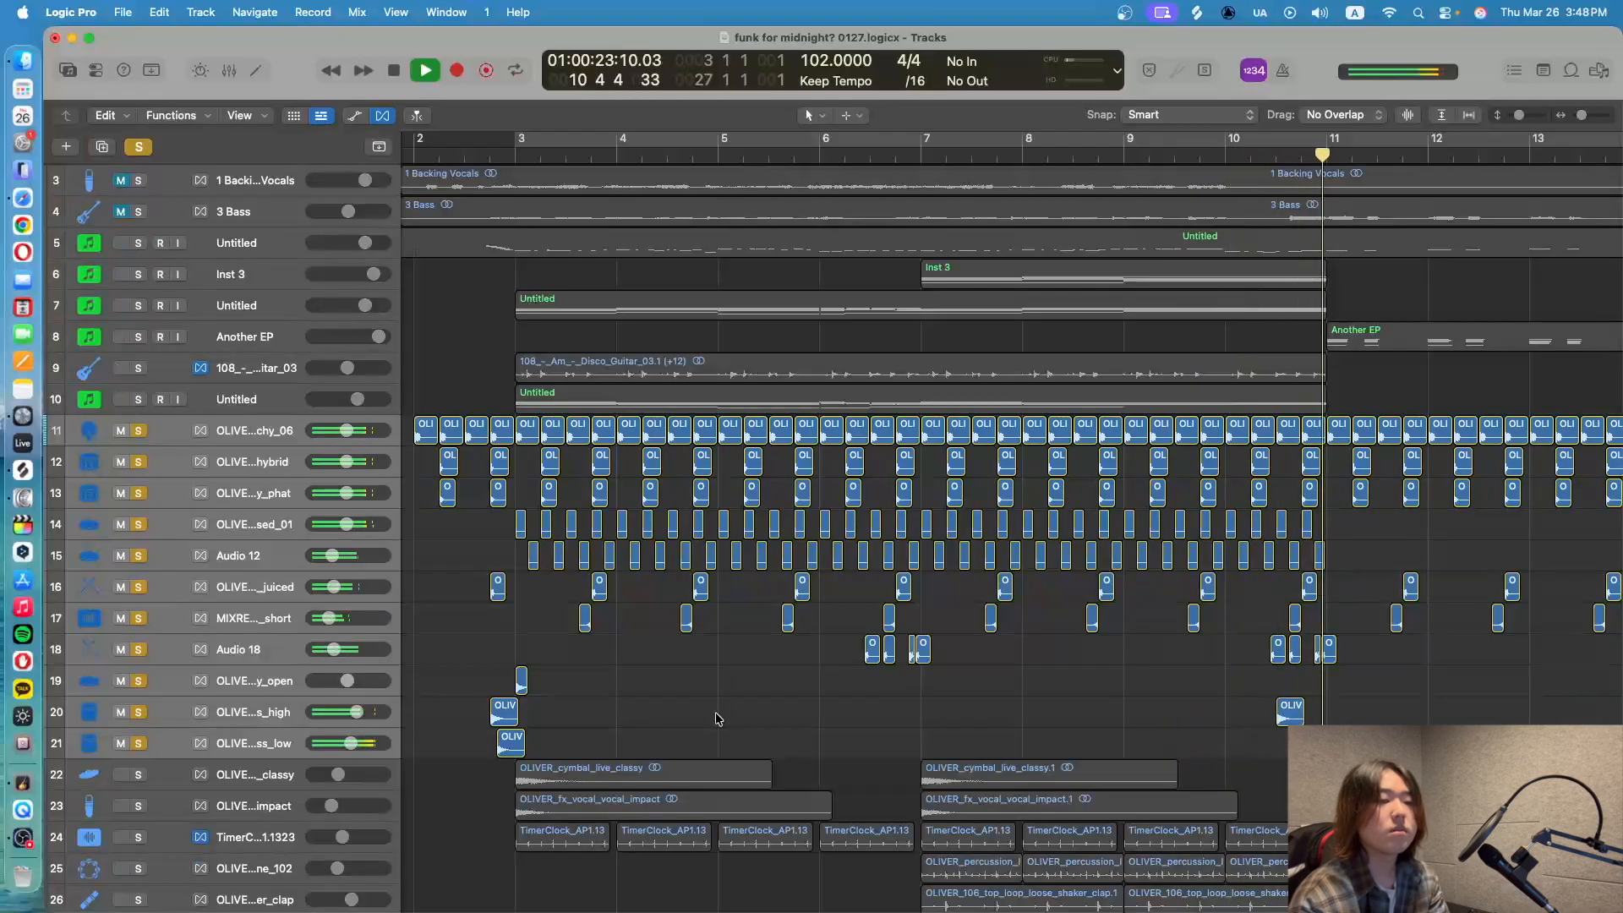
pyautogui.press('space')
# Add the cymbal, vocal impact, TimerClock, percussion, shaker clap and PE-Whoosh tracks (22 to 26 and 28) to the soloed drums
pyautogui.scroll(-3, 579, 541)
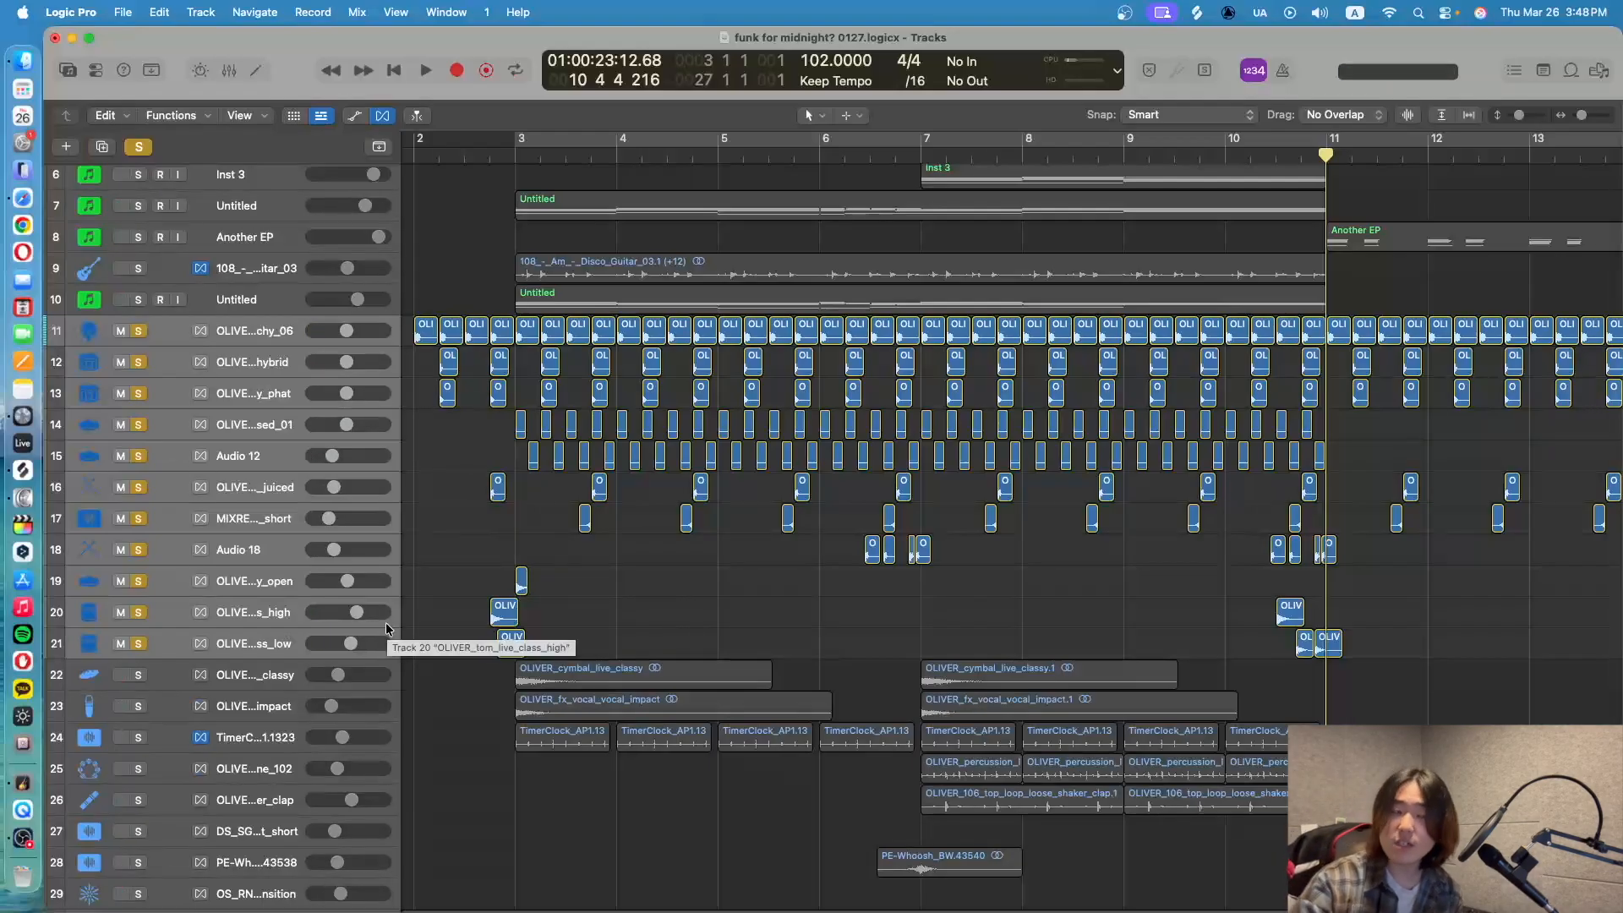
pyautogui.click(284, 645)
pyautogui.scroll(-1, 271, 659)
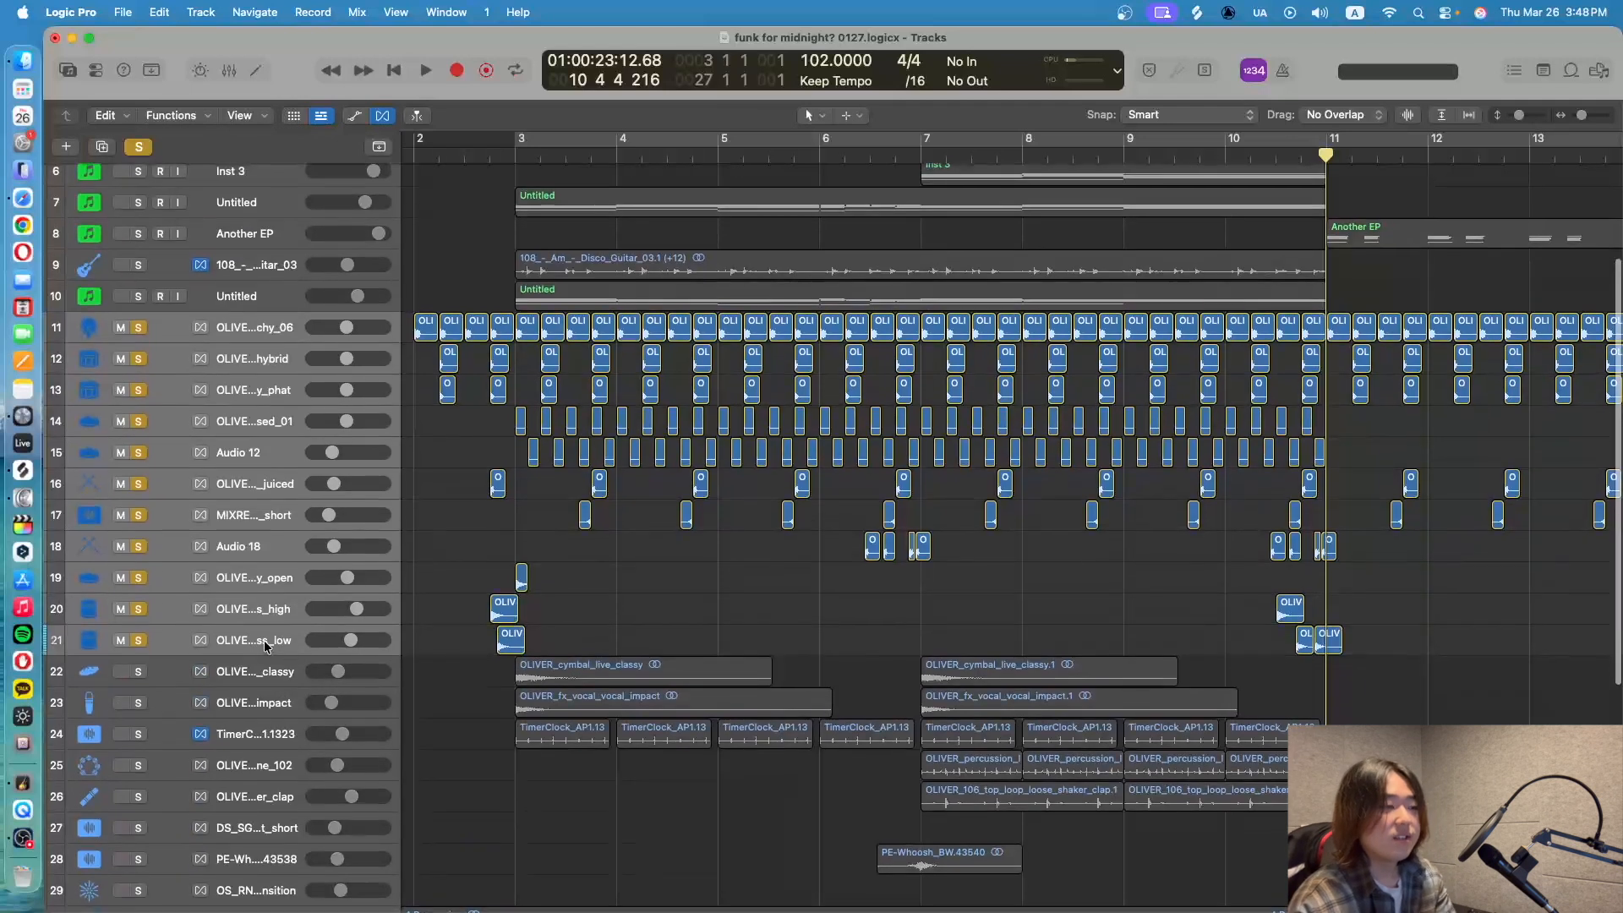
pyautogui.click(221, 677)
pyautogui.click(140, 672)
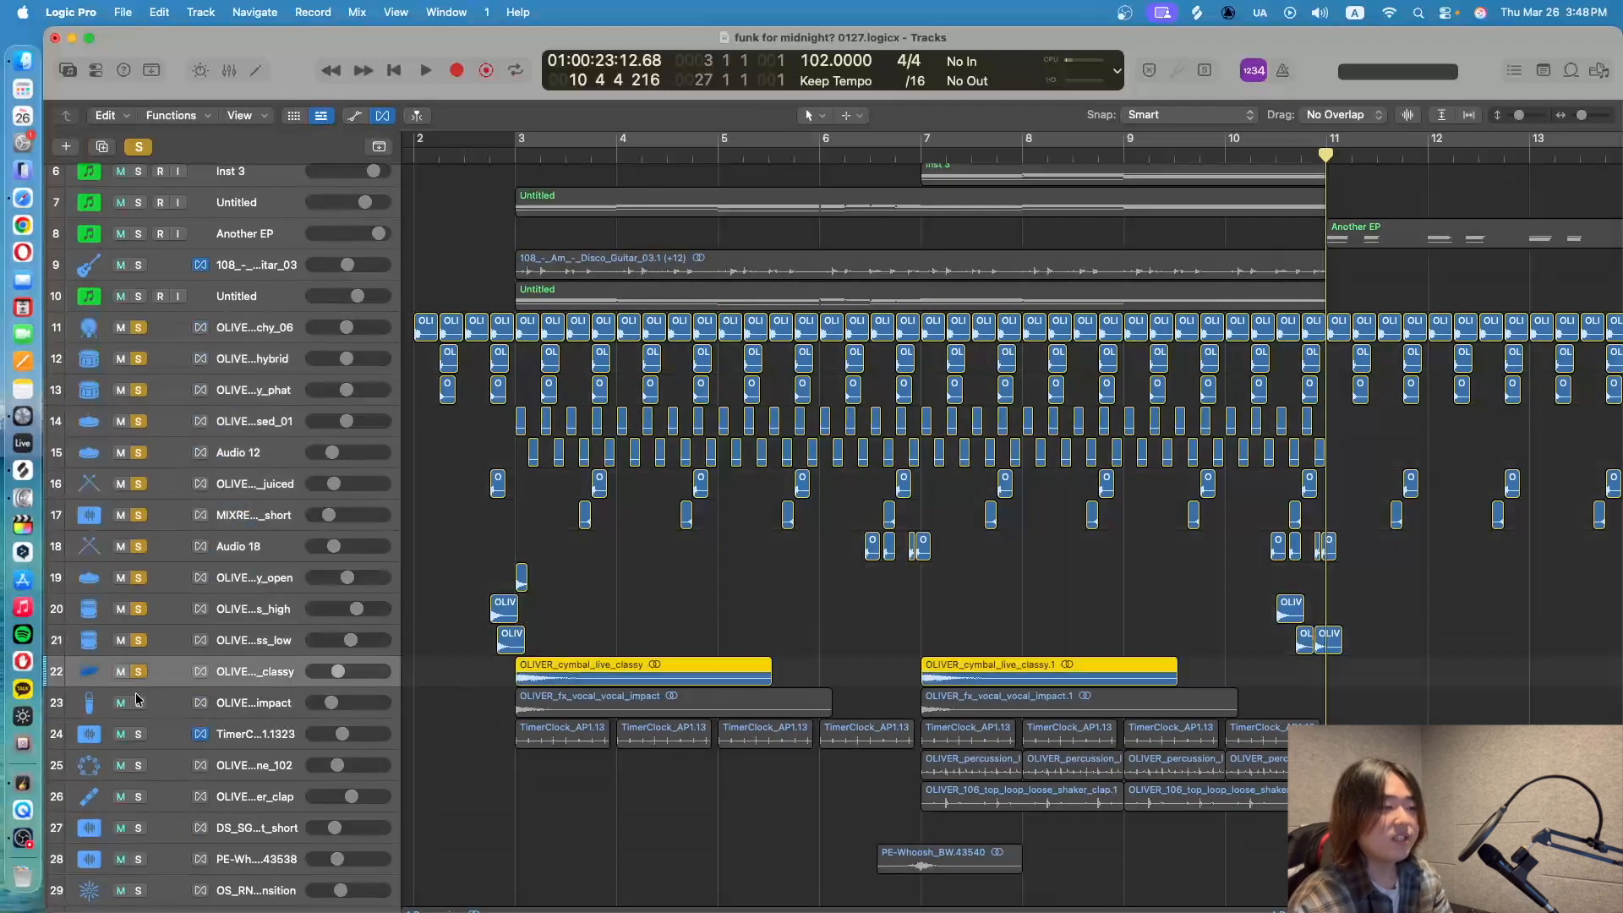
pyautogui.click(140, 703)
pyautogui.click(139, 734)
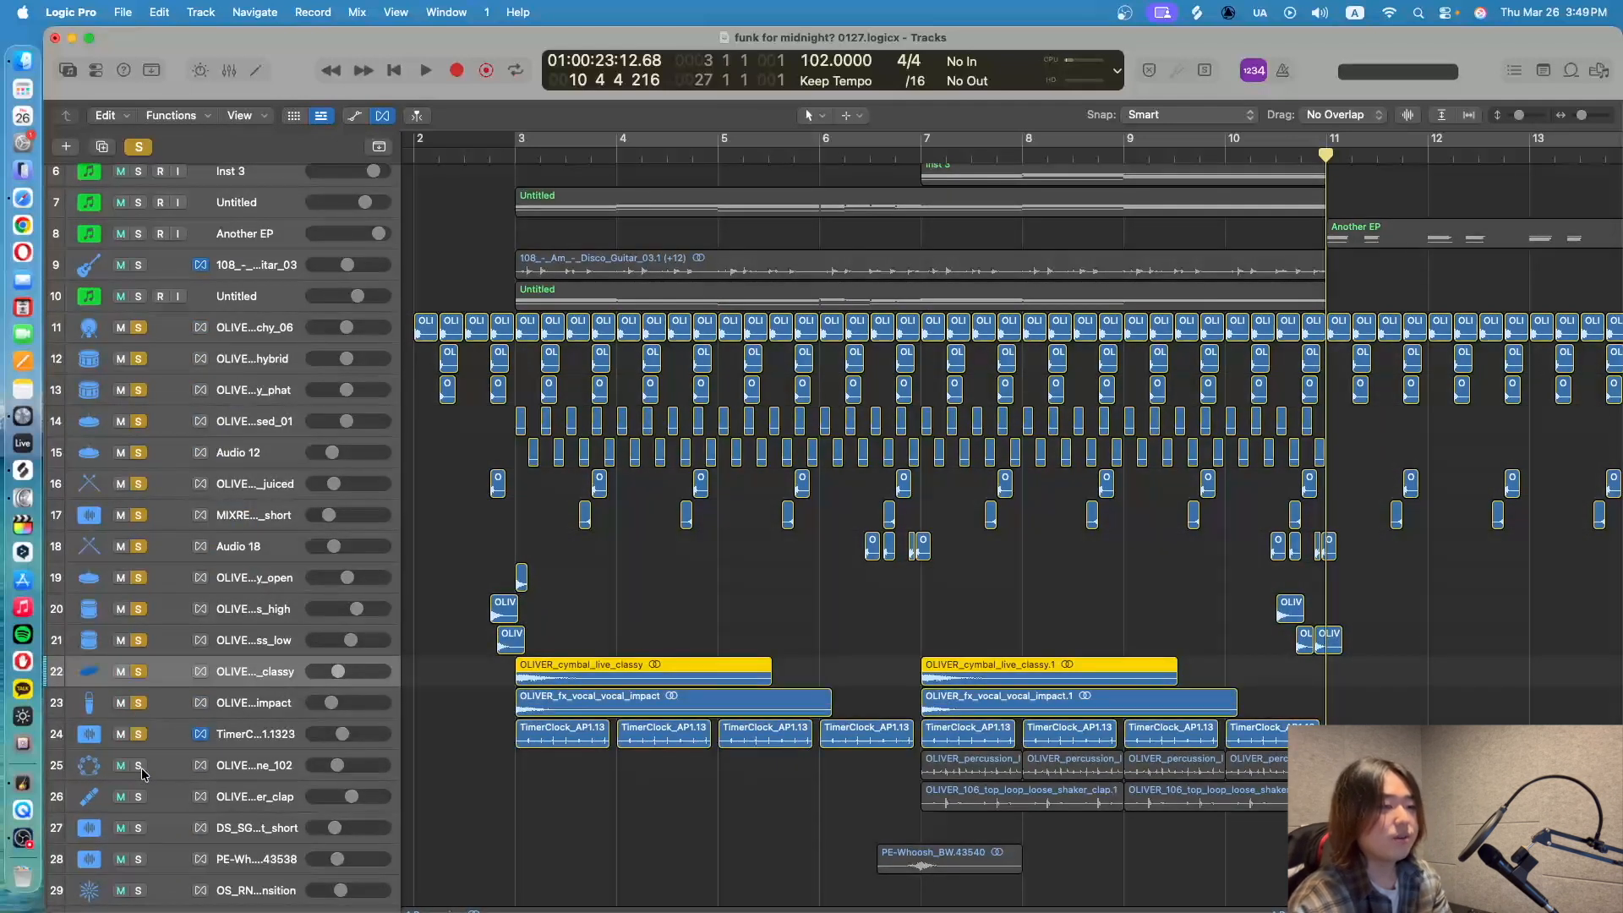
pyautogui.click(140, 768)
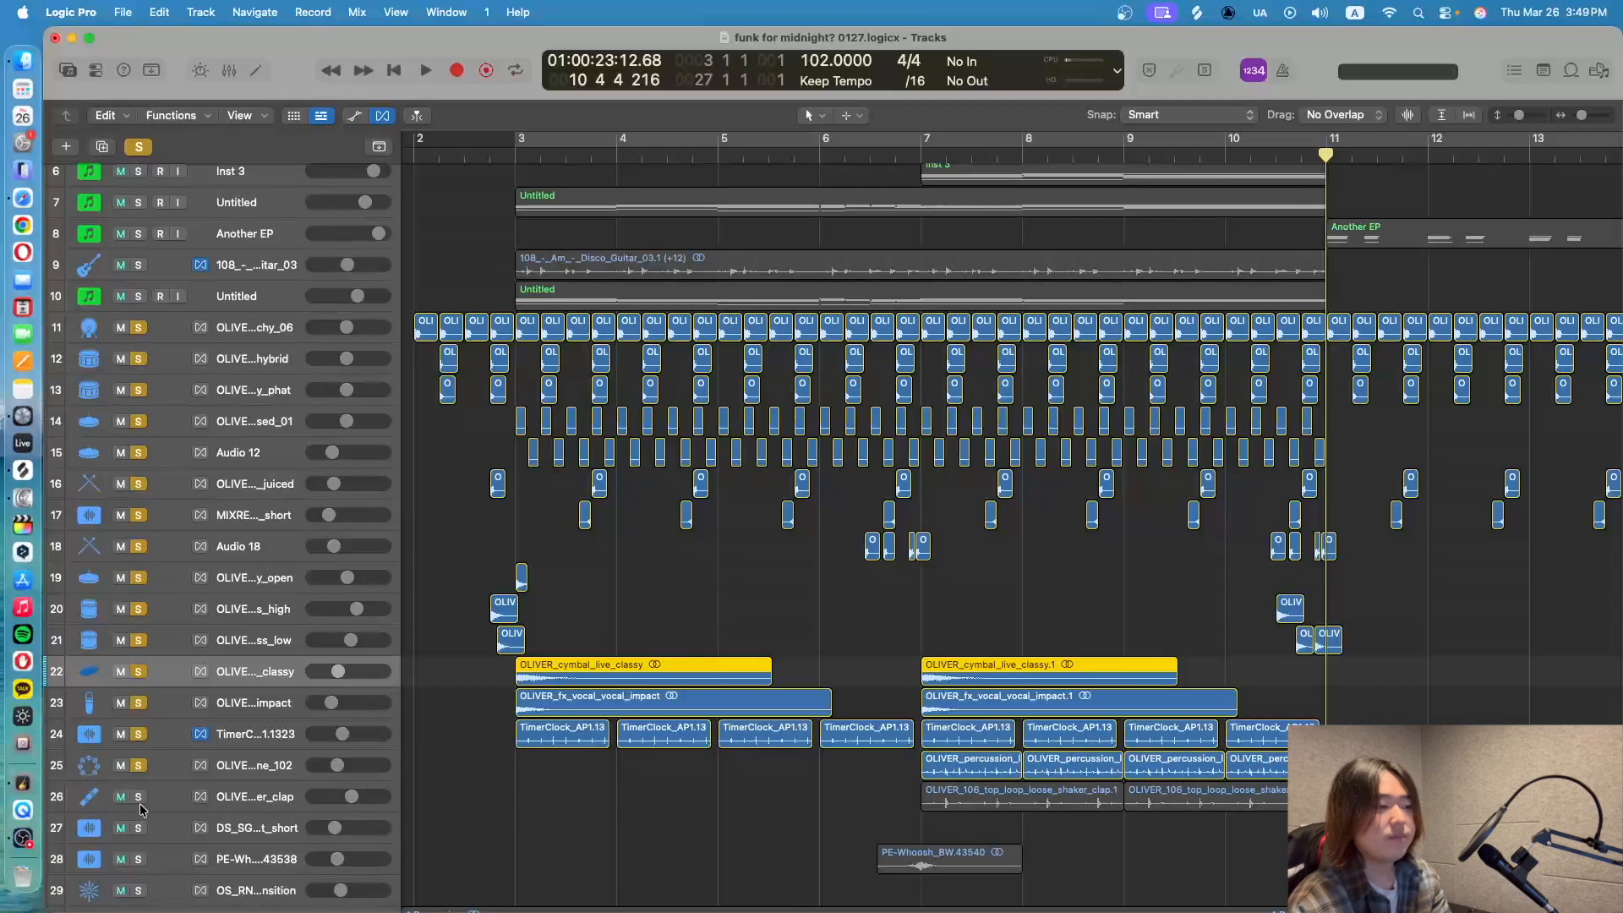
pyautogui.click(139, 800)
pyautogui.scroll(-2, 476, 772)
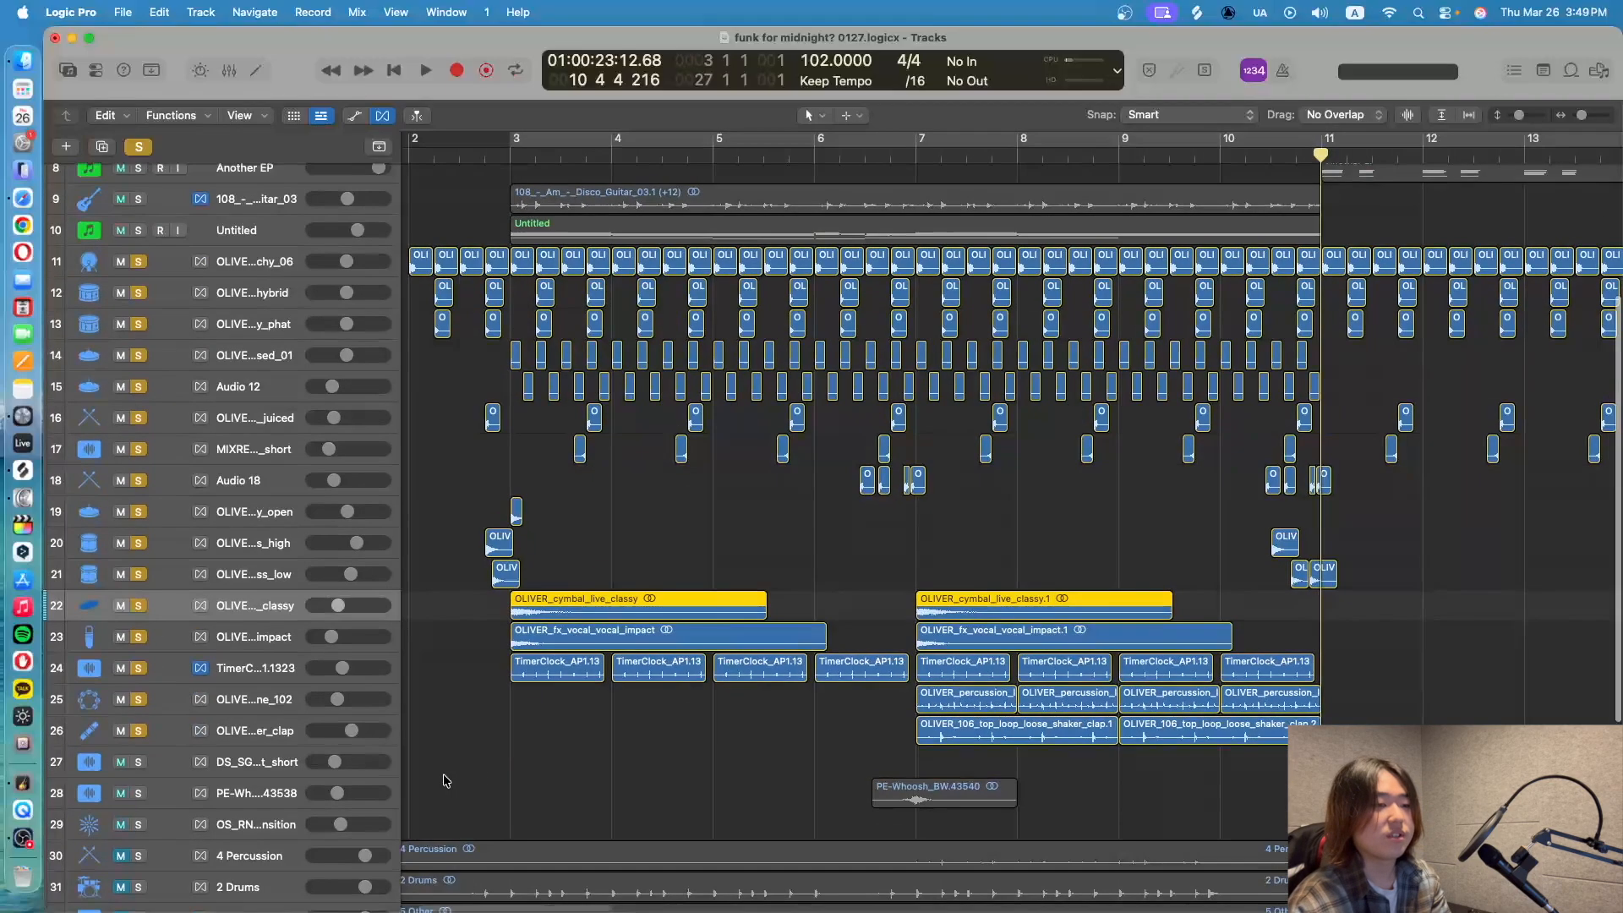
pyautogui.click(138, 796)
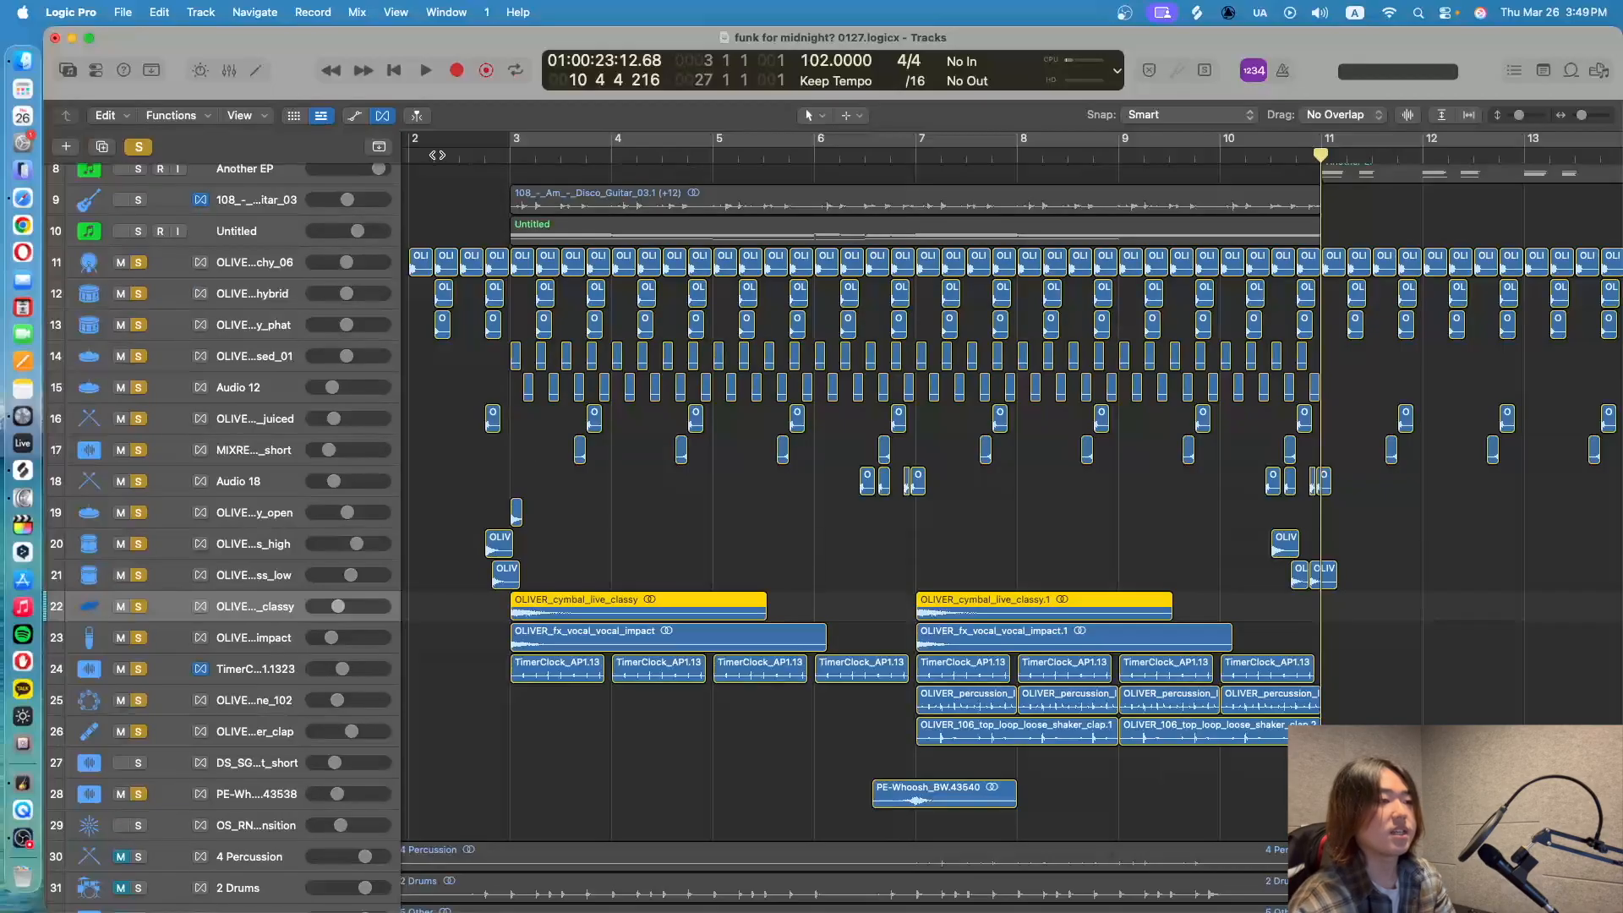
# Play all the soloed drum and percussion tracks from bar 2 to the end of bar 10
pyautogui.click(407, 154)
pyautogui.press('space')
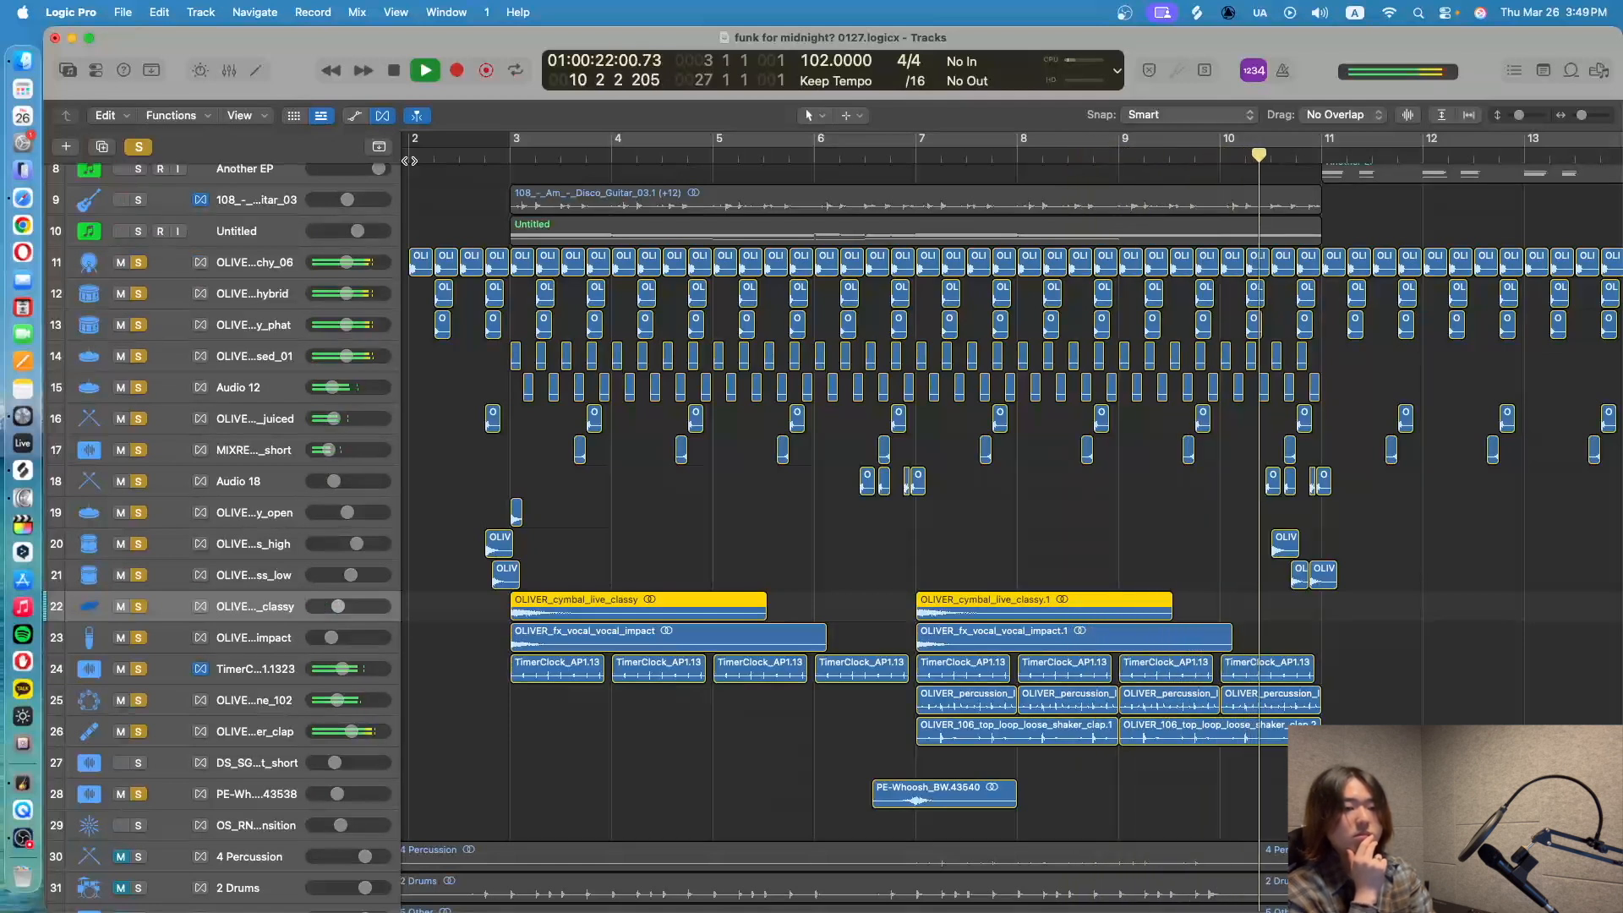
pyautogui.press('space')
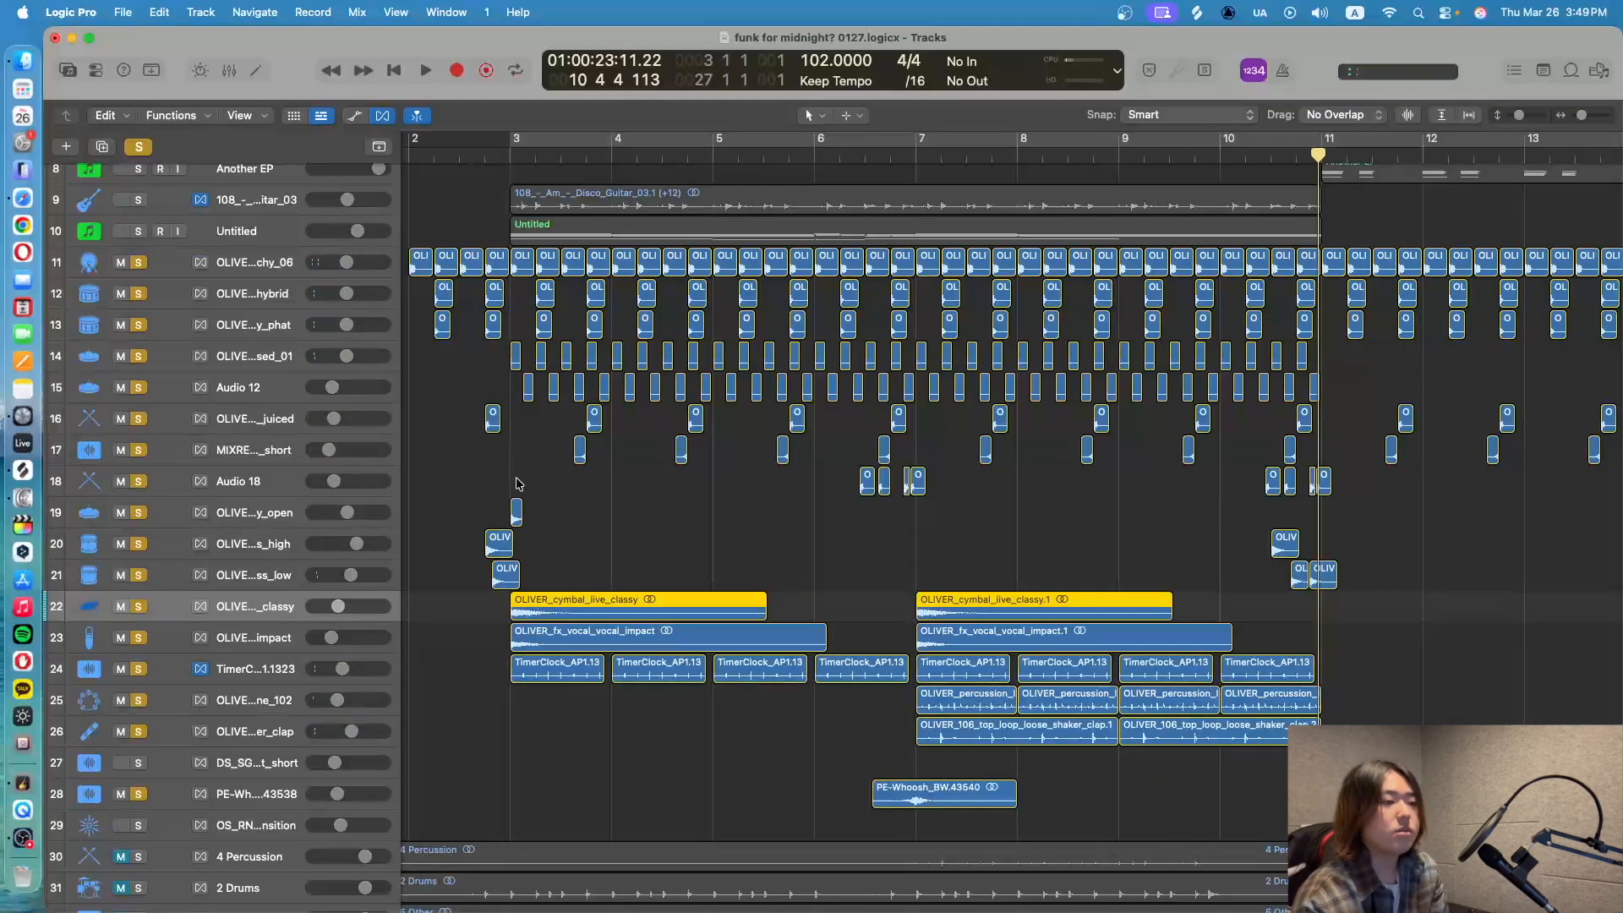
# Highlight the drum sample regions in bars 3 to 6 on tracks 11 to 18, and clear the selection
pyautogui.moveTo(519, 478); pyautogui.dragTo(911, 281)
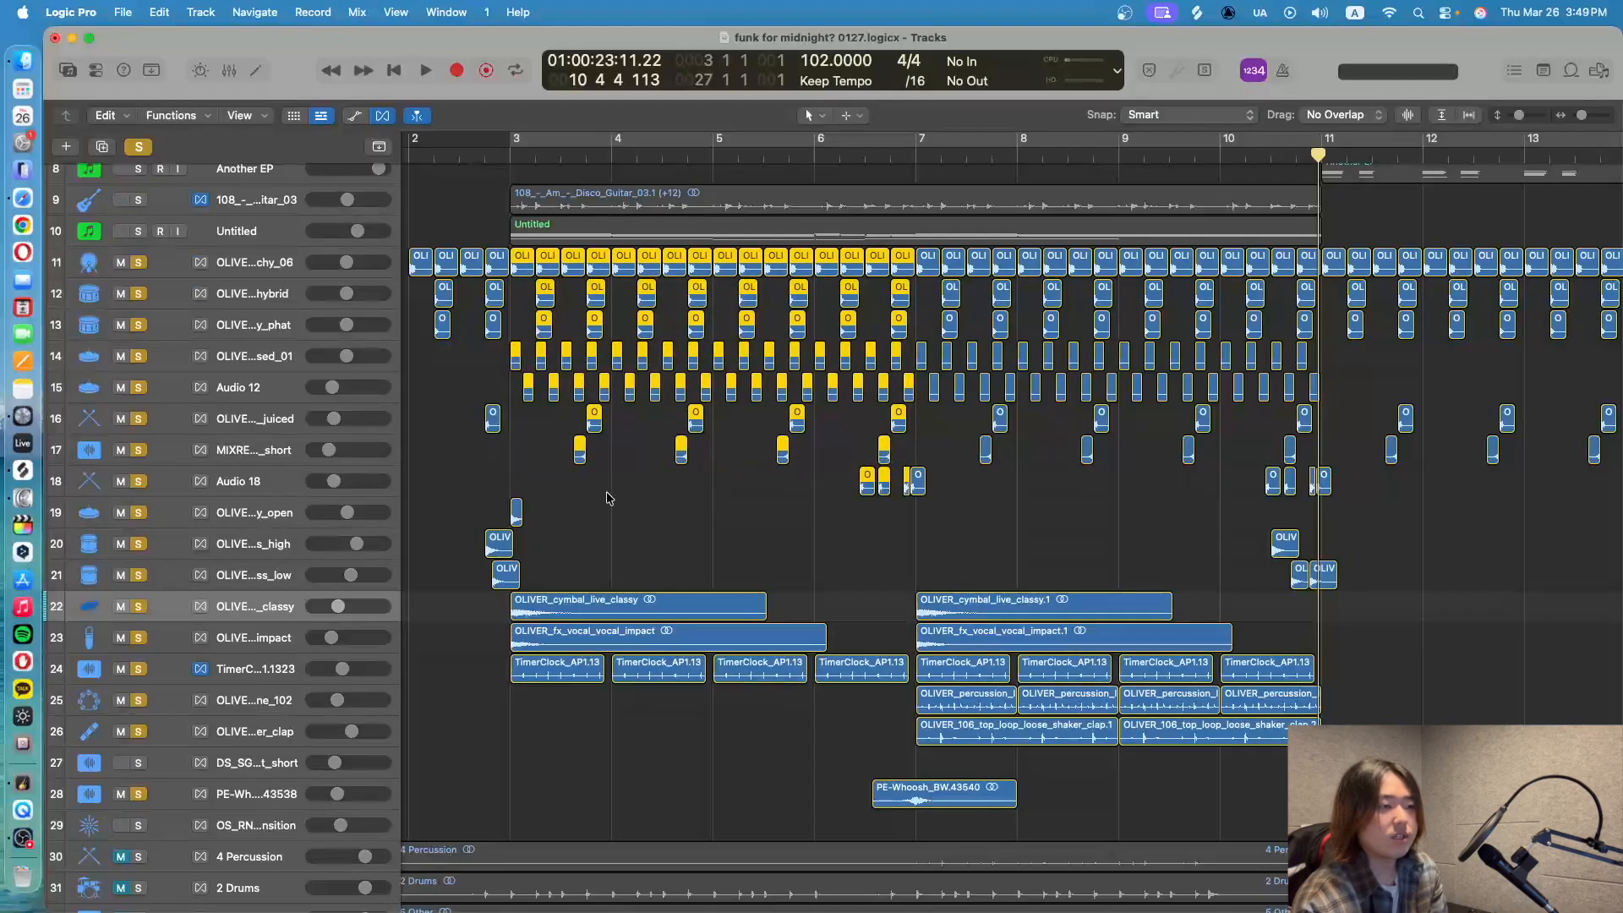
pyautogui.moveTo(515, 490); pyautogui.dragTo(652, 502)
pyautogui.scroll(6, 651, 501)
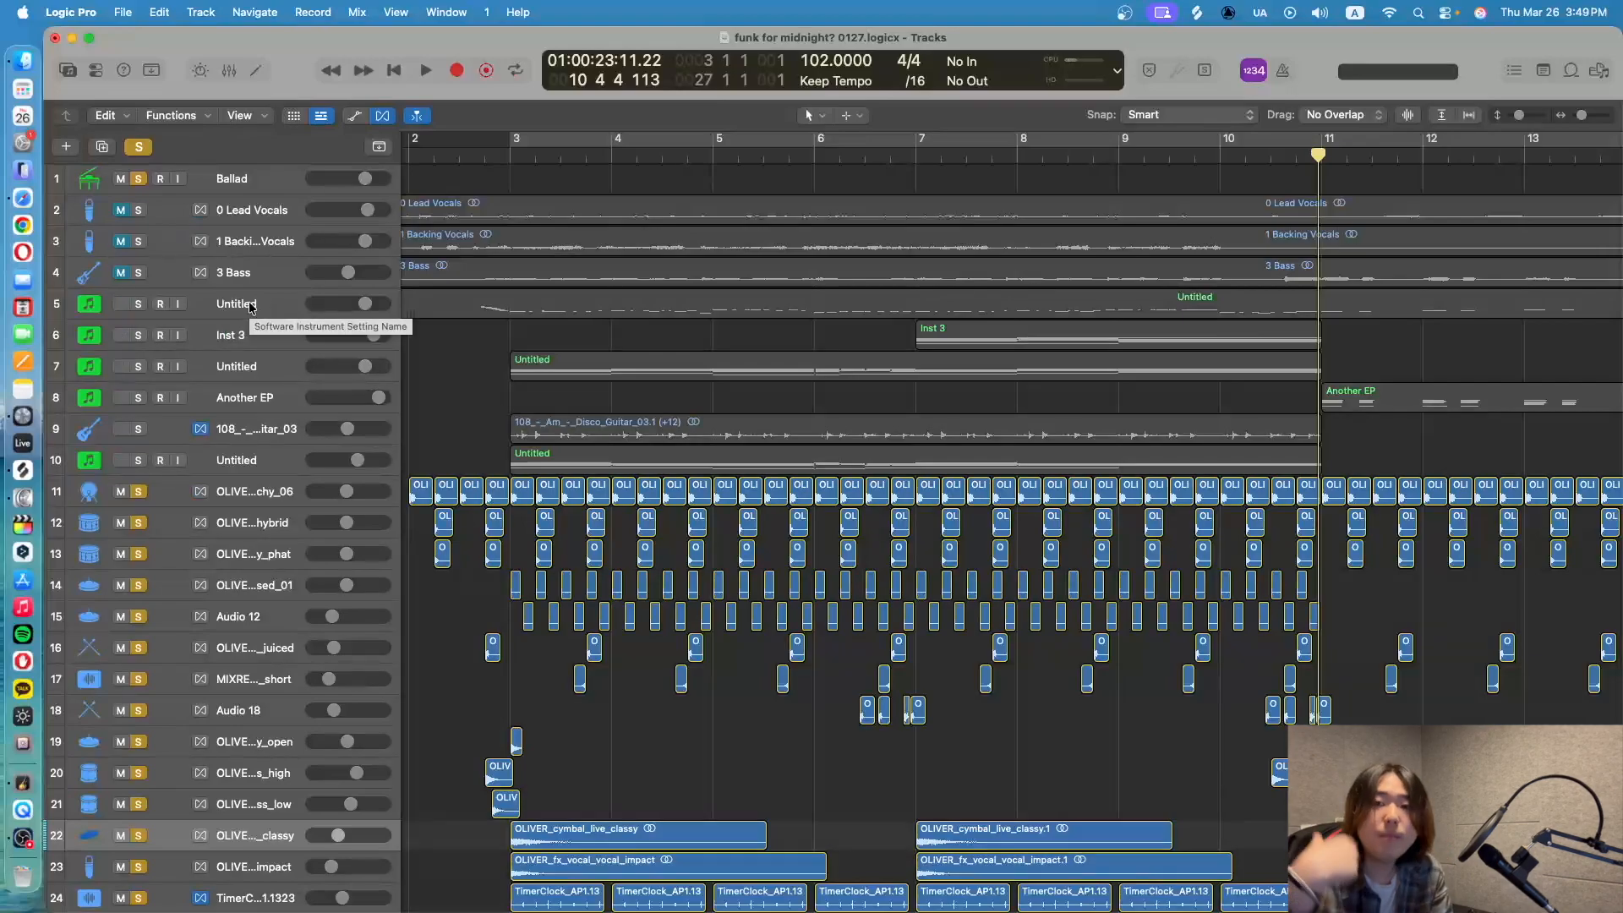
# Clear the drum solos, audition the 3 Bass_2 stem alone from just before bar 3, and unsolo it
pyautogui.scroll(-10, 254, 339)
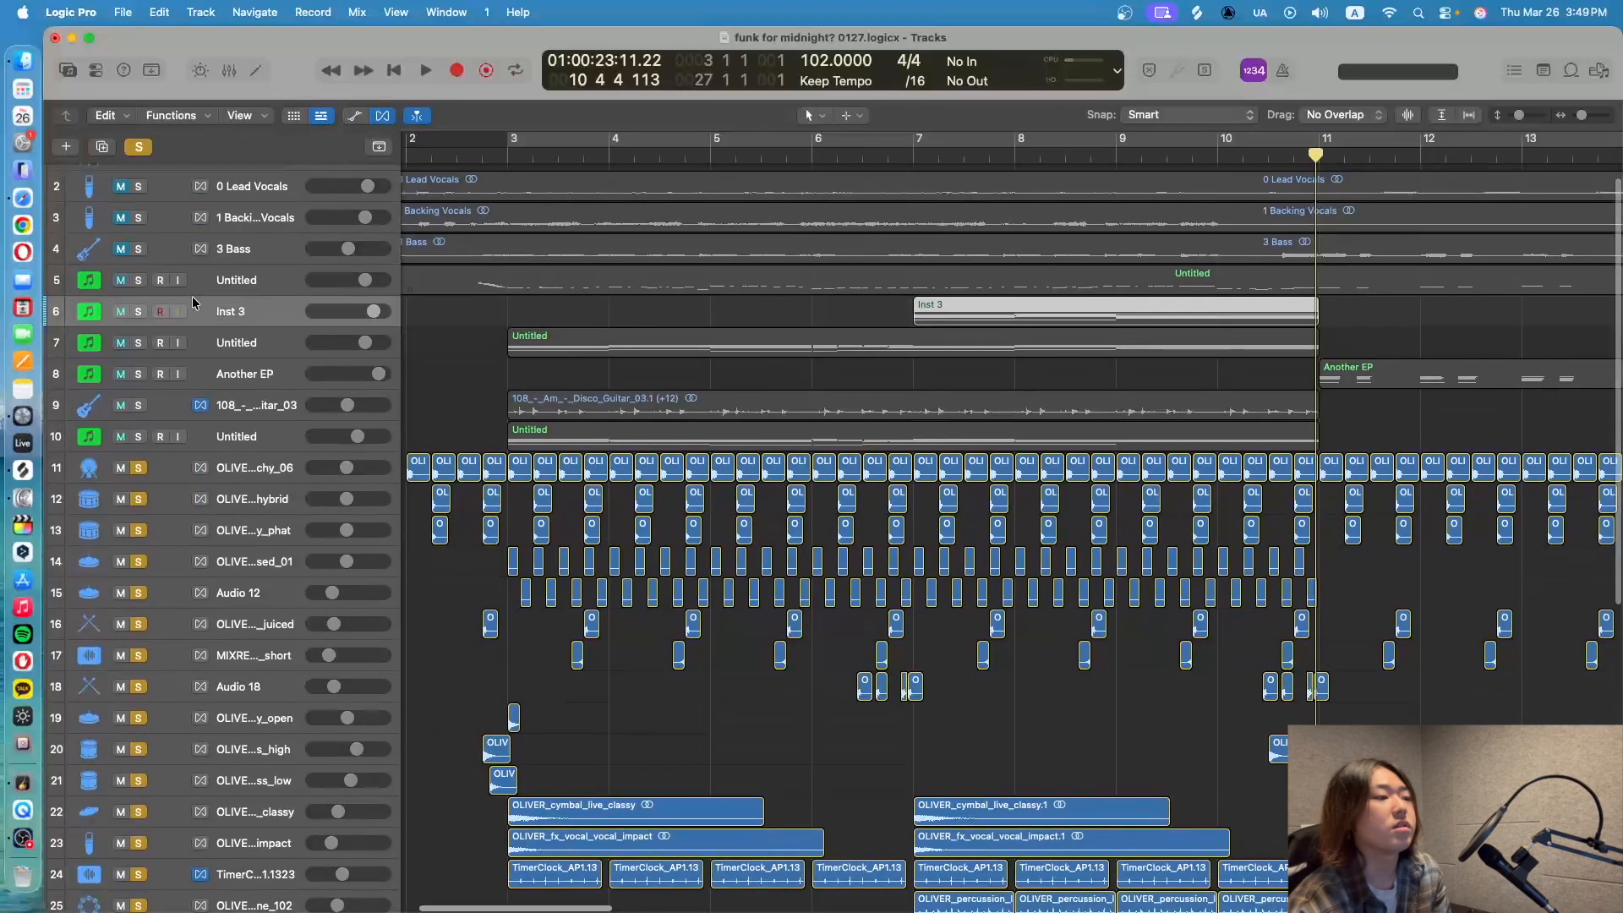
pyautogui.hscroll(-3, 264, 423)
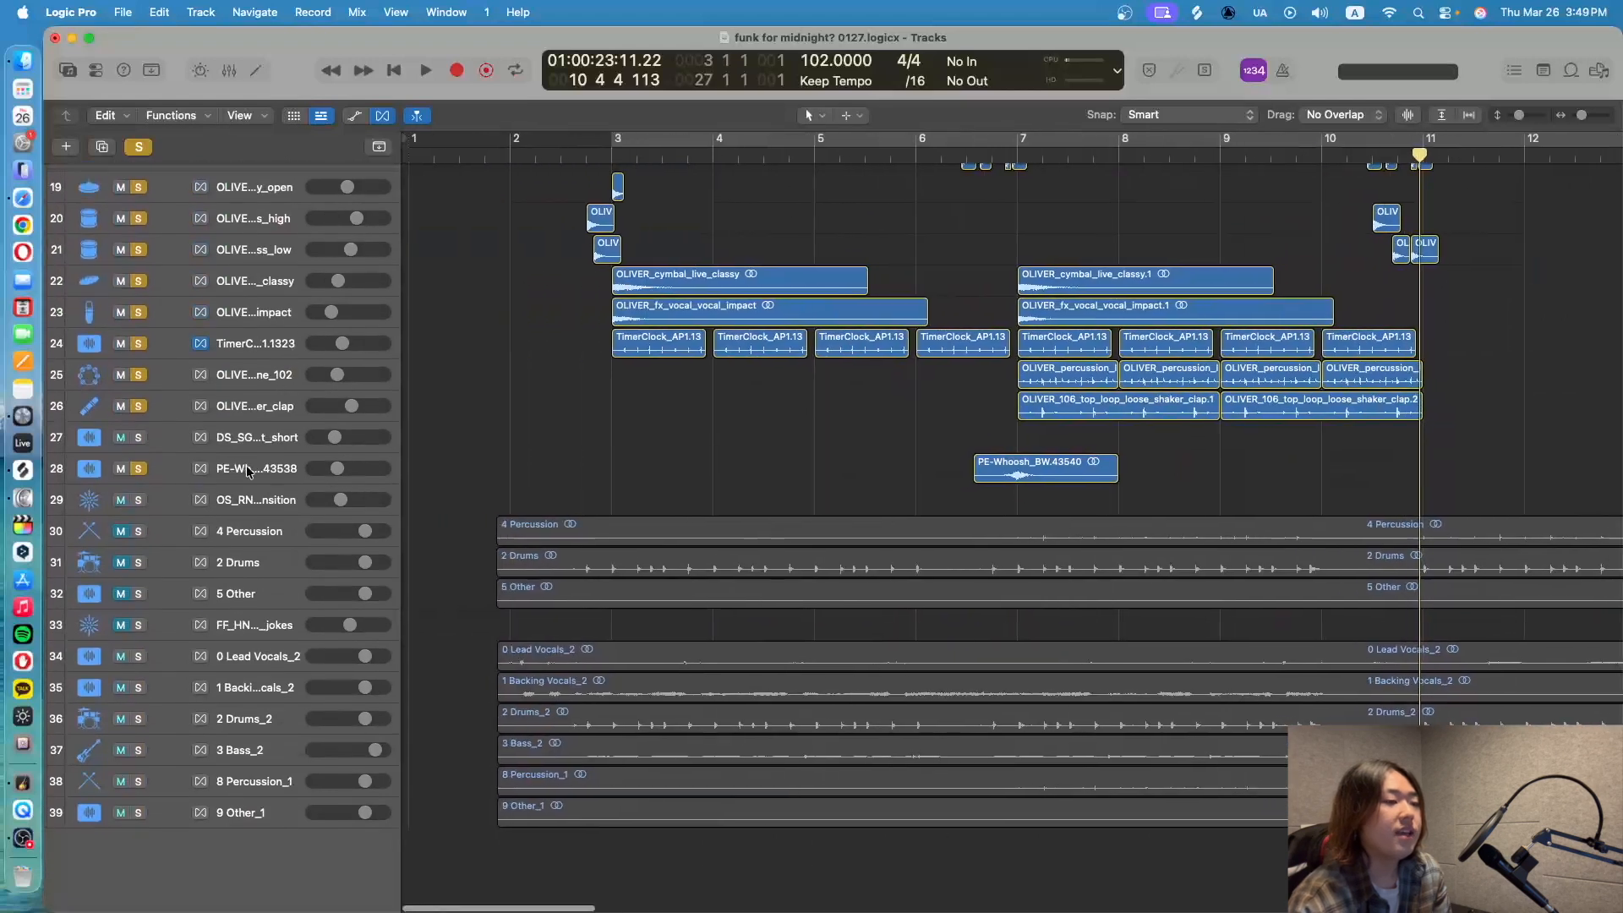
pyautogui.keyDown('shift'); pyautogui.click(264, 659); pyautogui.keyUp('shift')
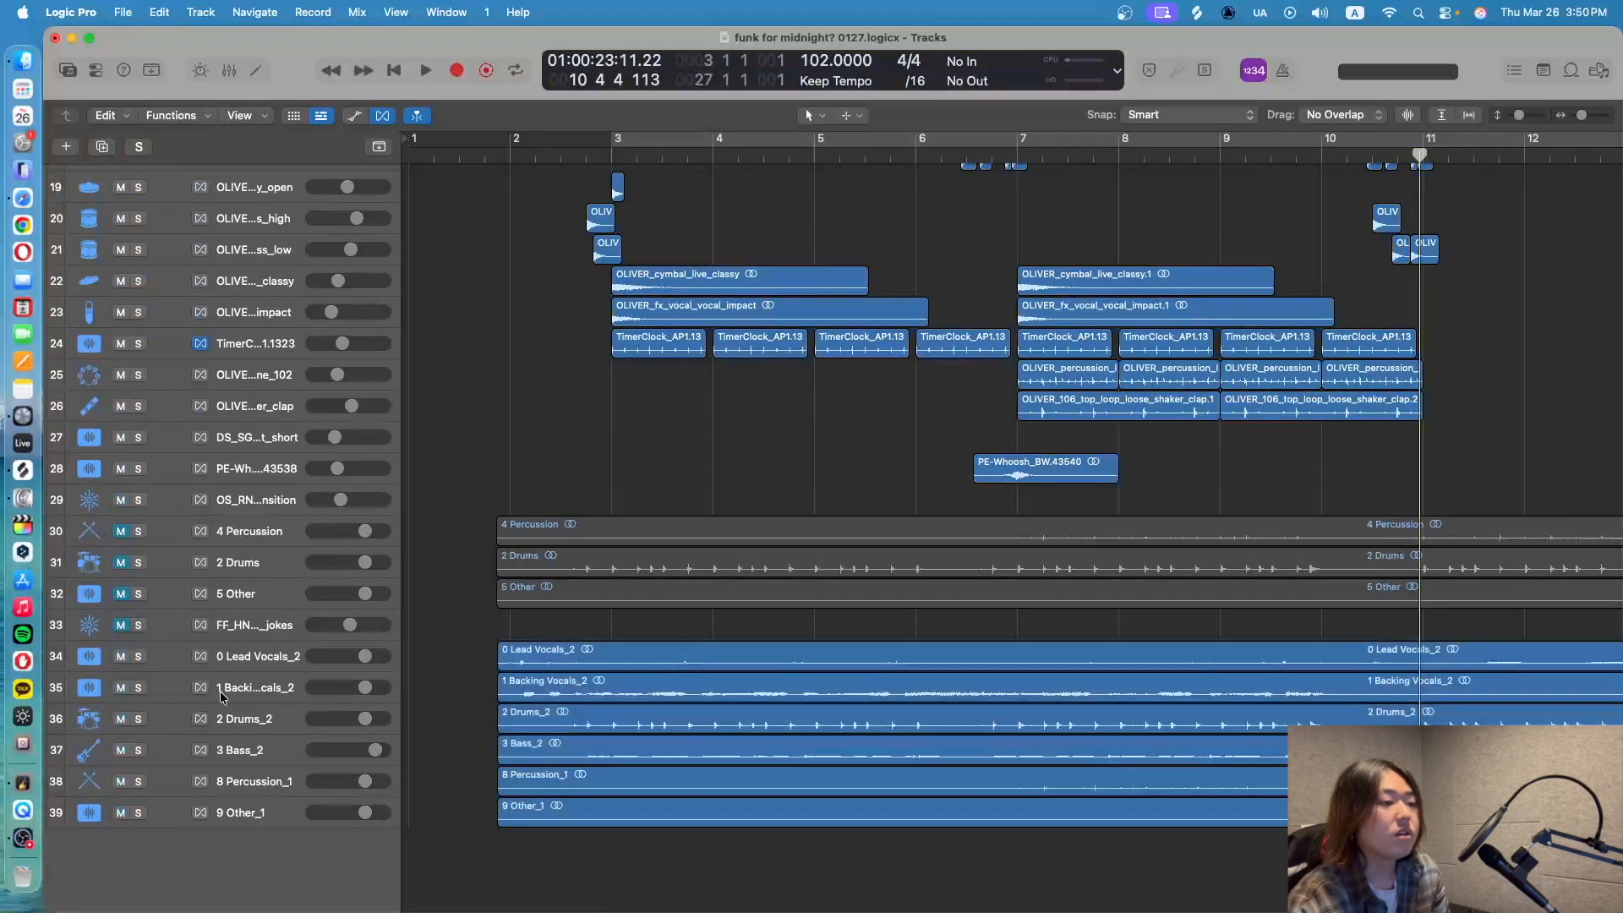
pyautogui.click(137, 751)
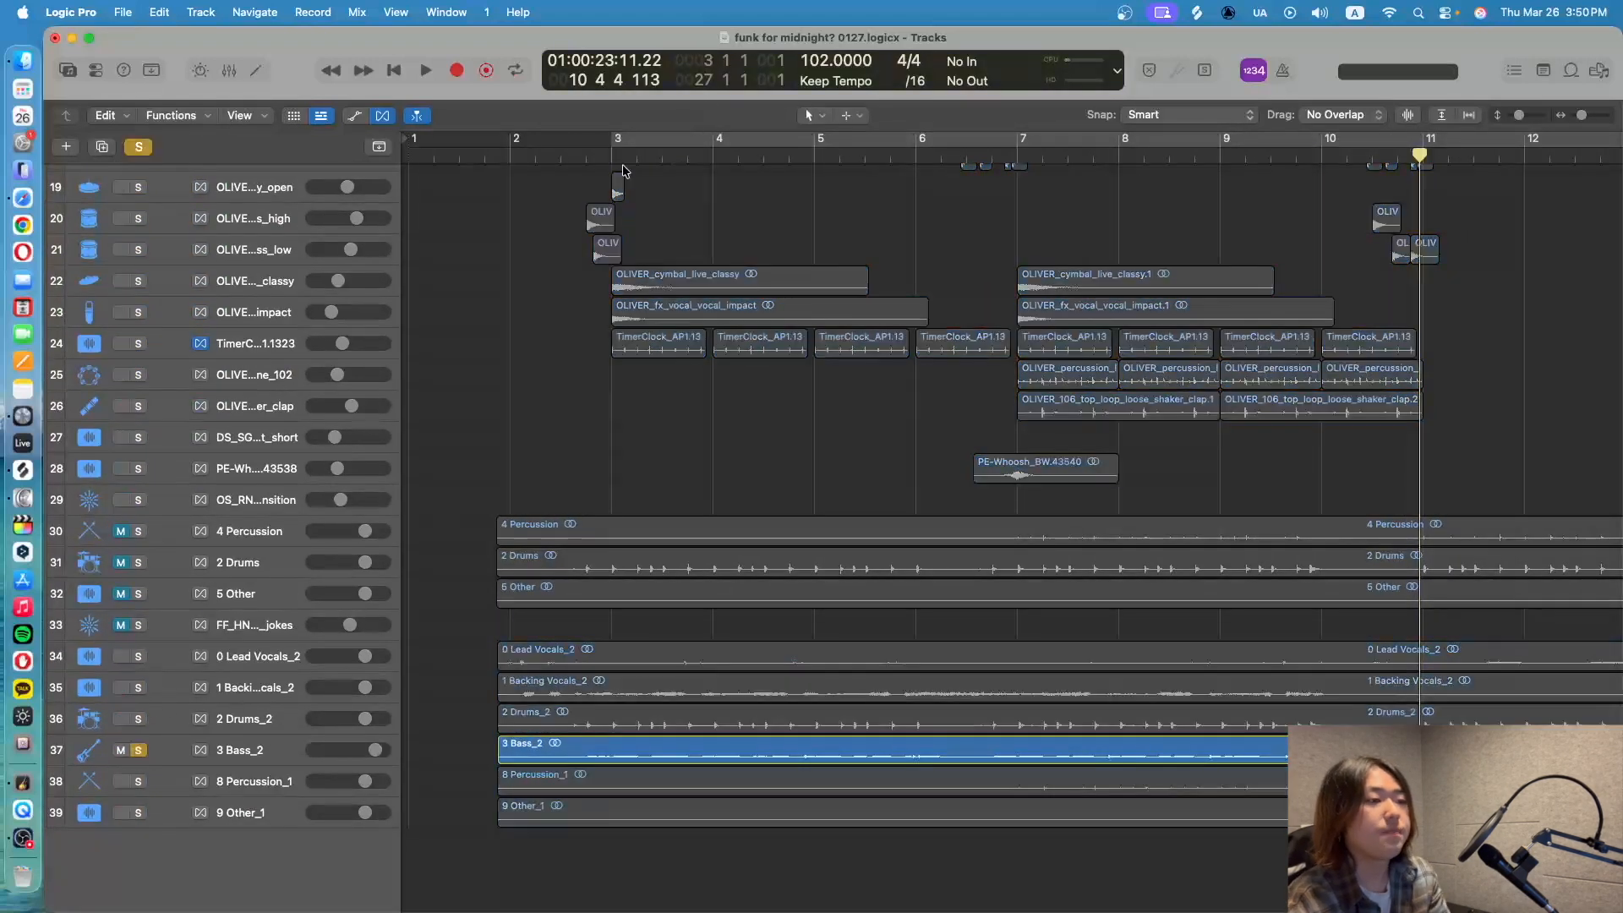
pyautogui.doubleClick(591, 163)
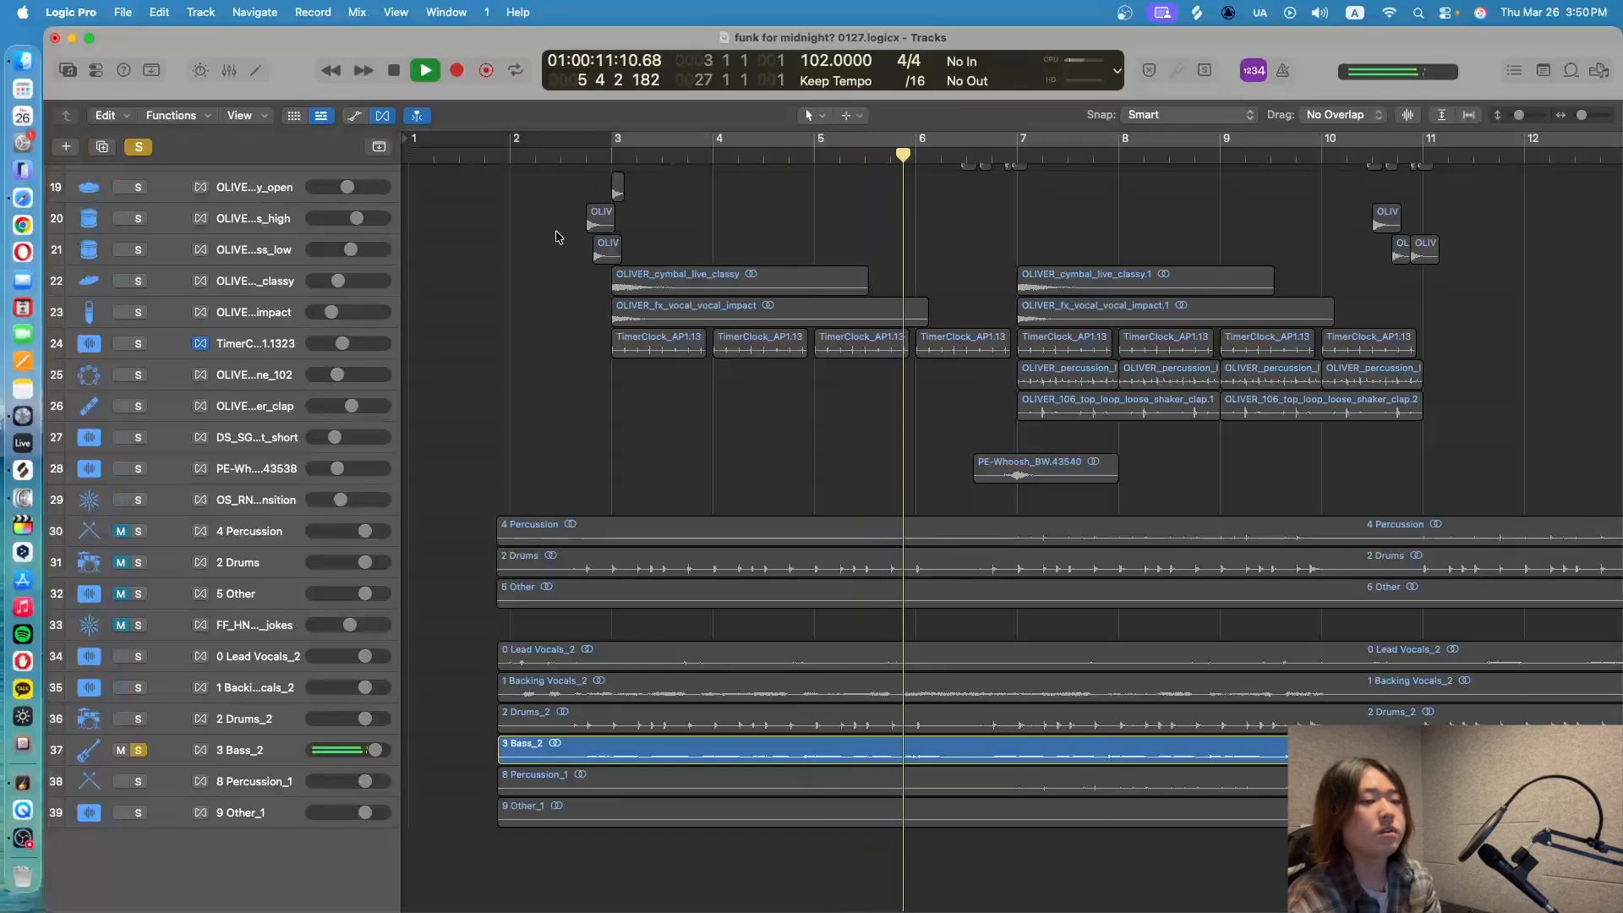
pyautogui.press('space')
pyautogui.click(139, 751)
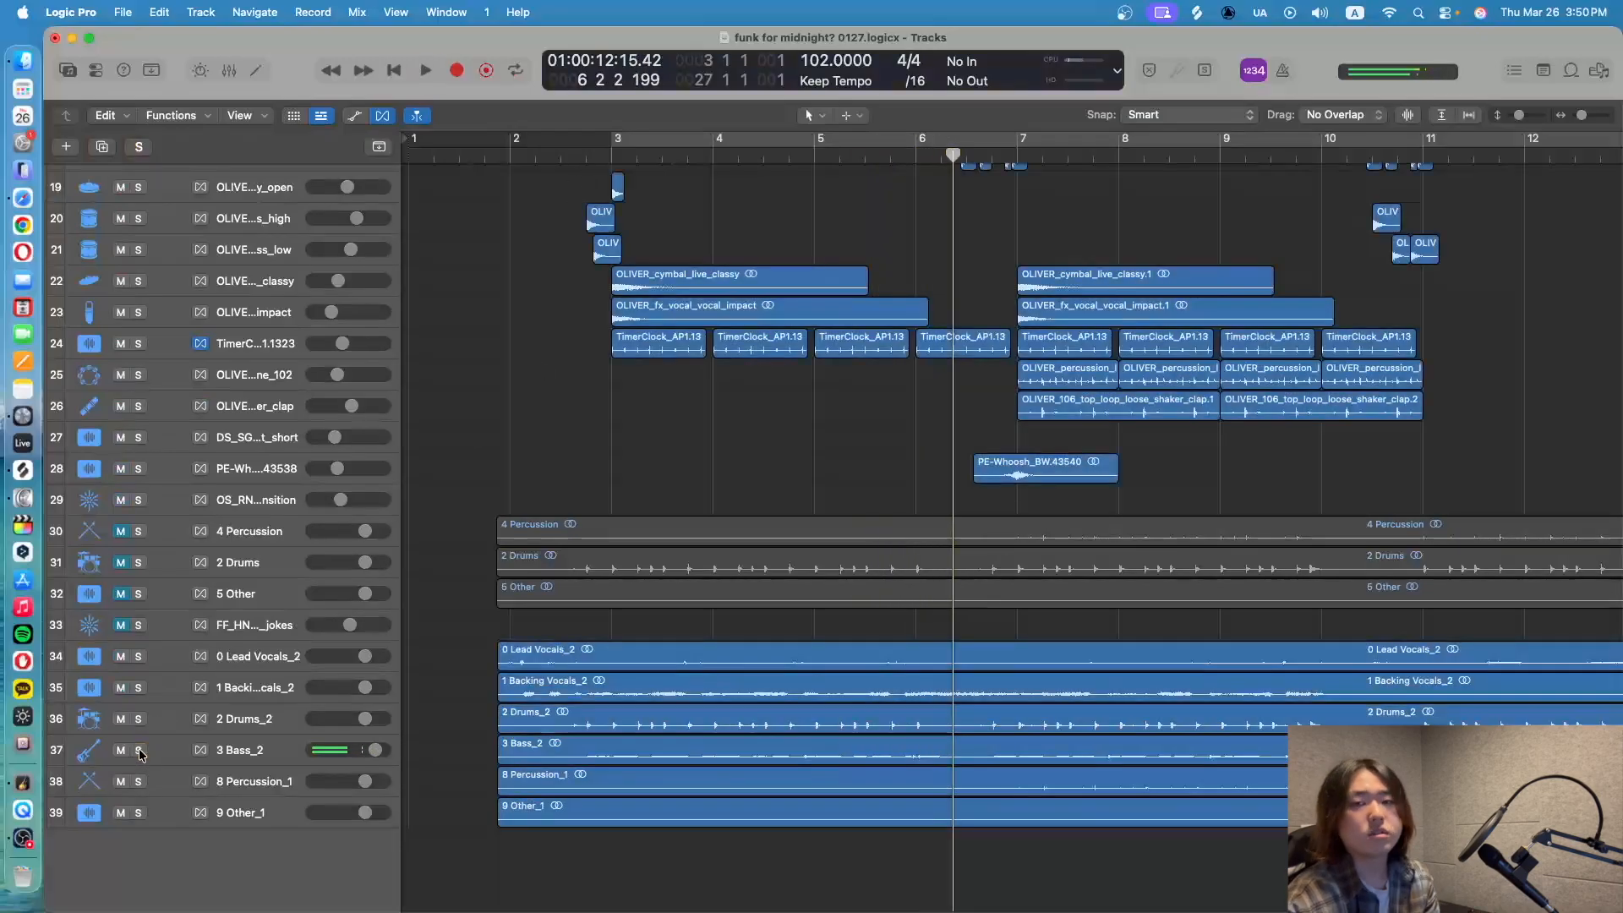
# Solo the untitled instrument track 5 and place the playhead in the second half of bar 2
pyautogui.scroll(15, 139, 751)
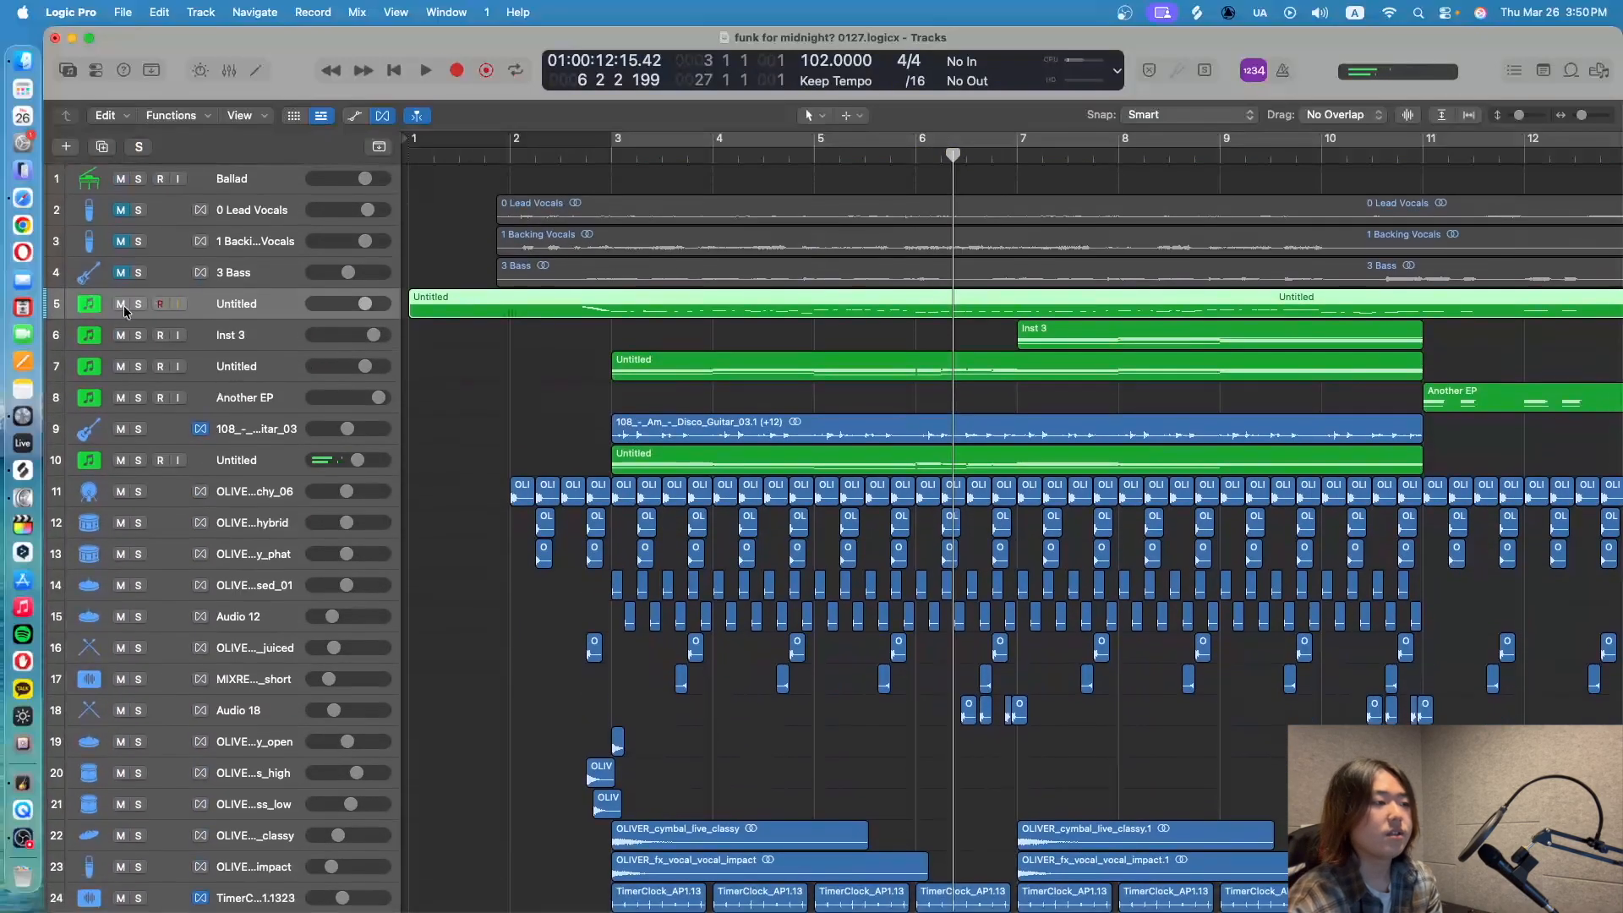
pyautogui.click(138, 304)
pyautogui.click(574, 151)
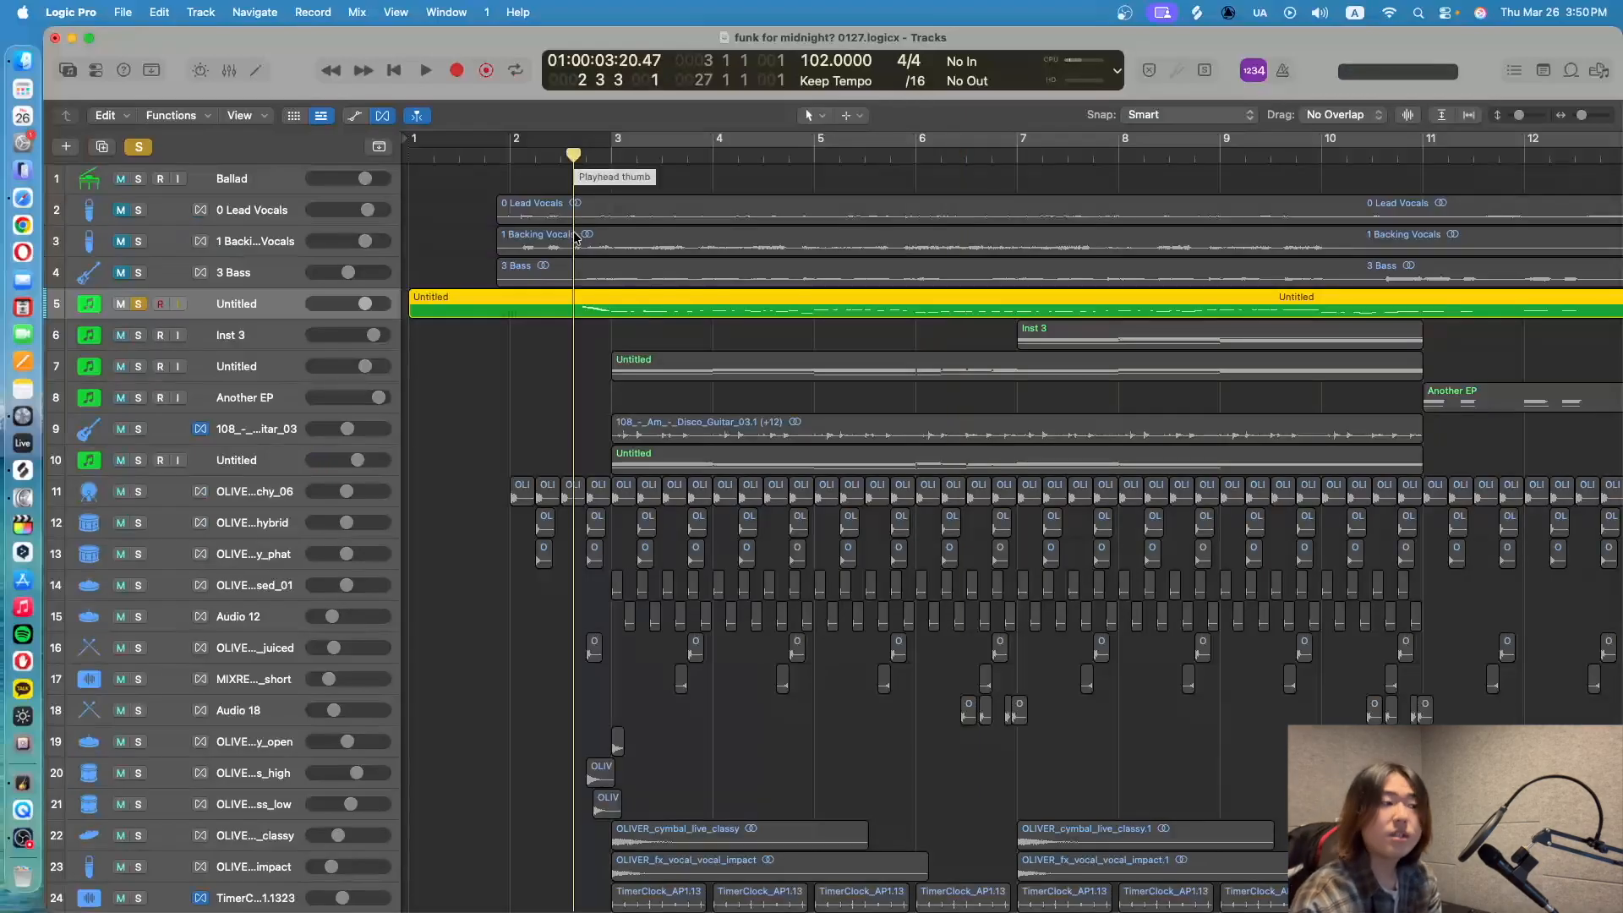
# Open the Piano Roll for the track 5 region and examine its notes from the start of the song
pyautogui.click(255, 72)
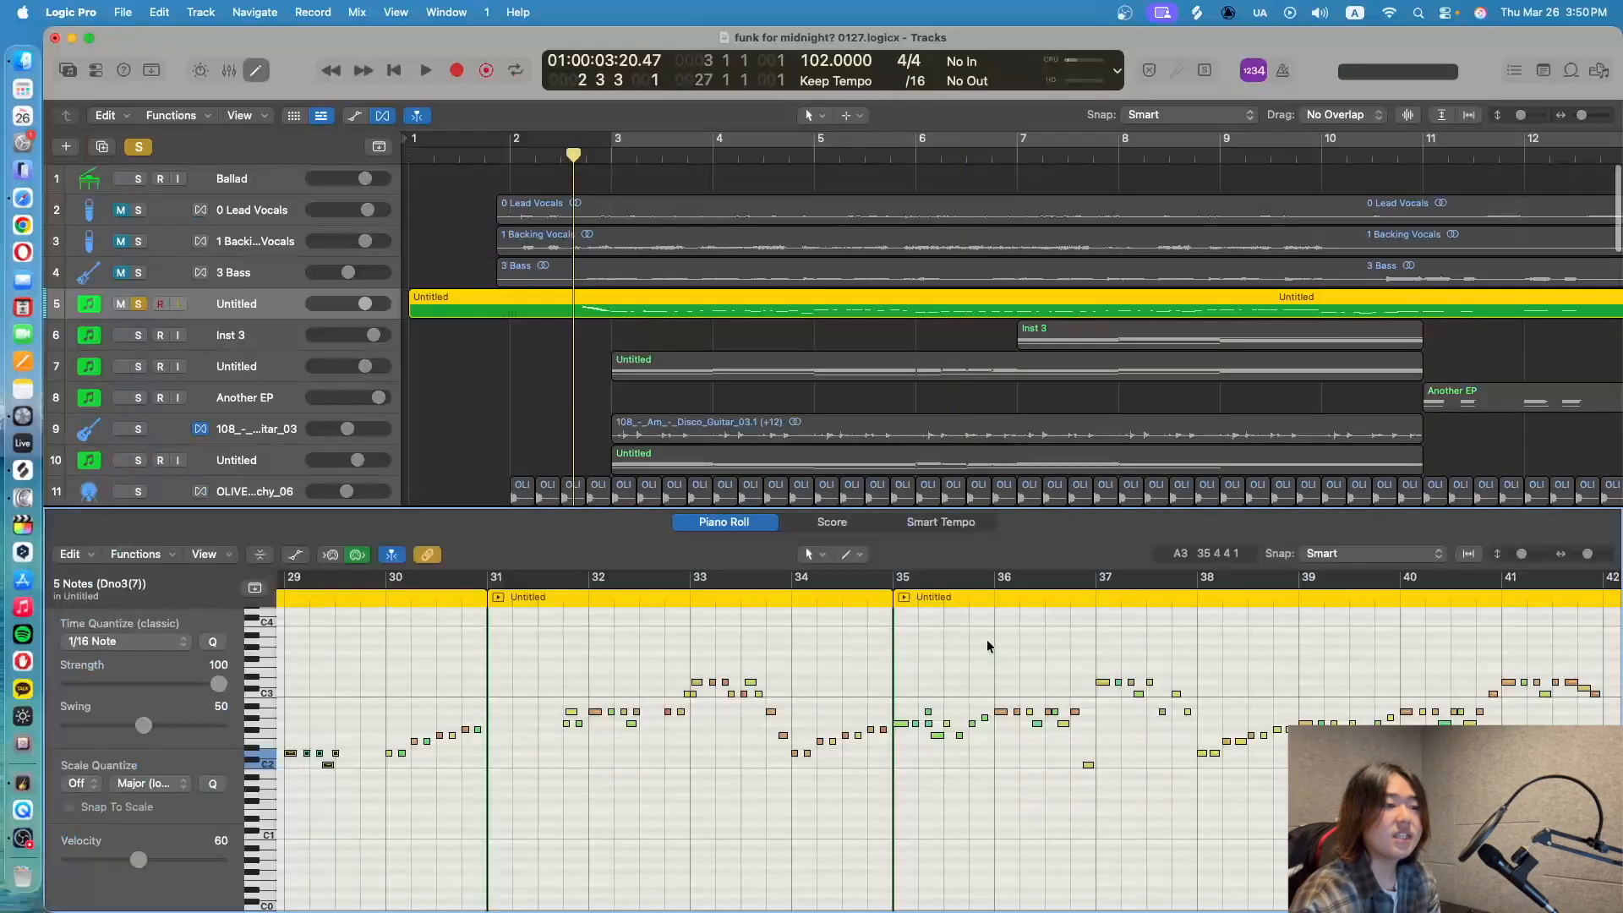
pyautogui.hscroll(-5, 974, 665)
pyautogui.hscroll(-15, 974, 665)
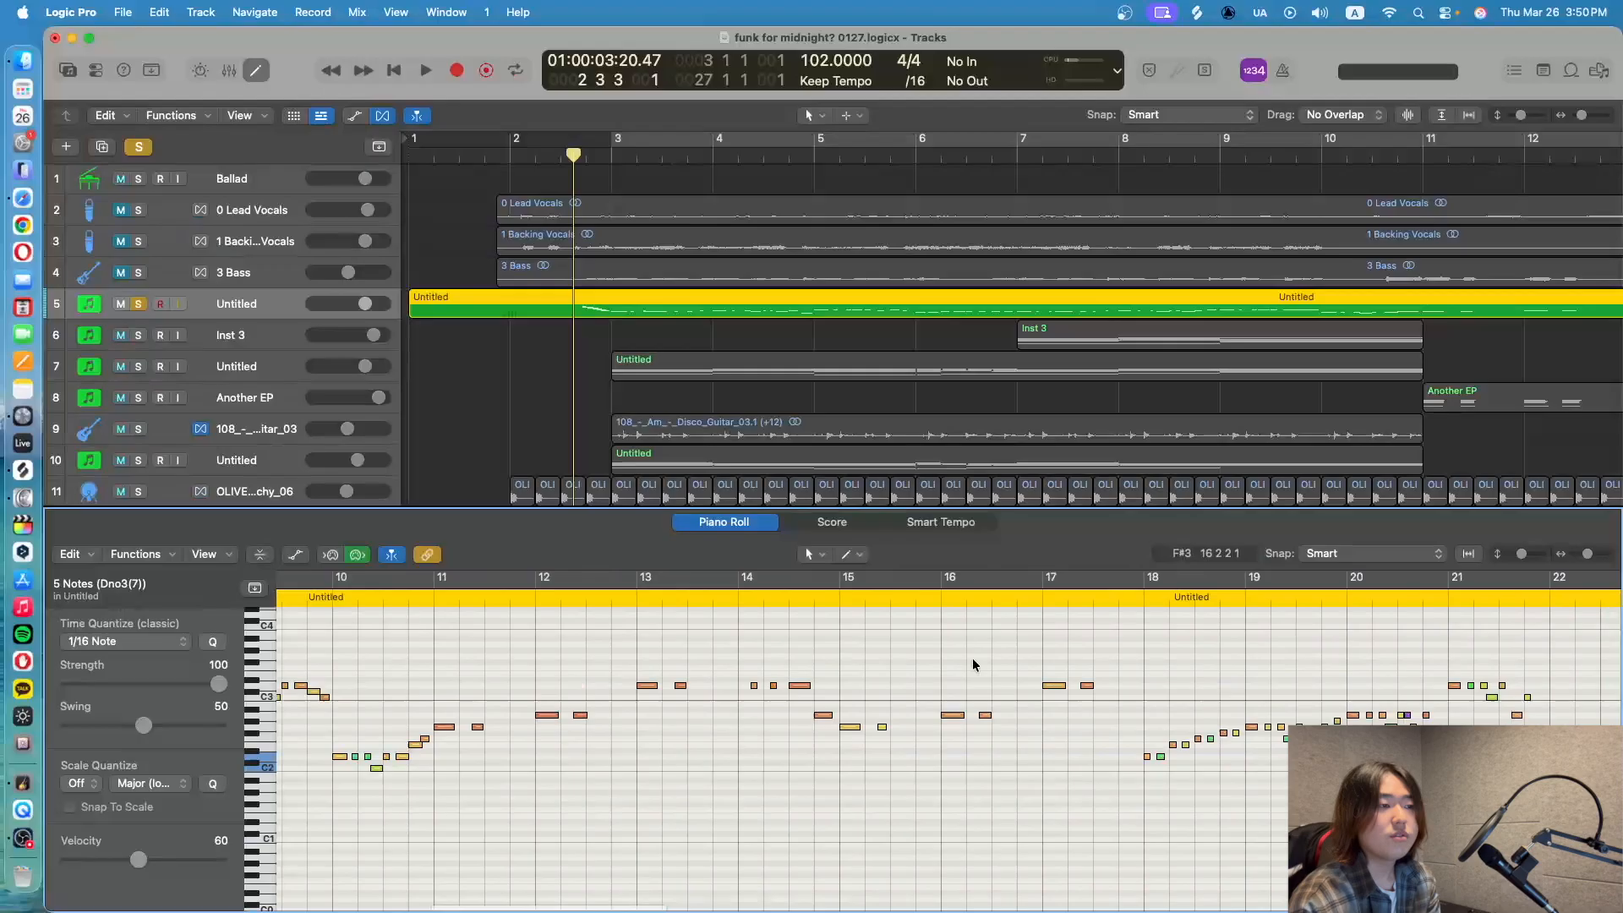
pyautogui.scroll(3, 918, 679)
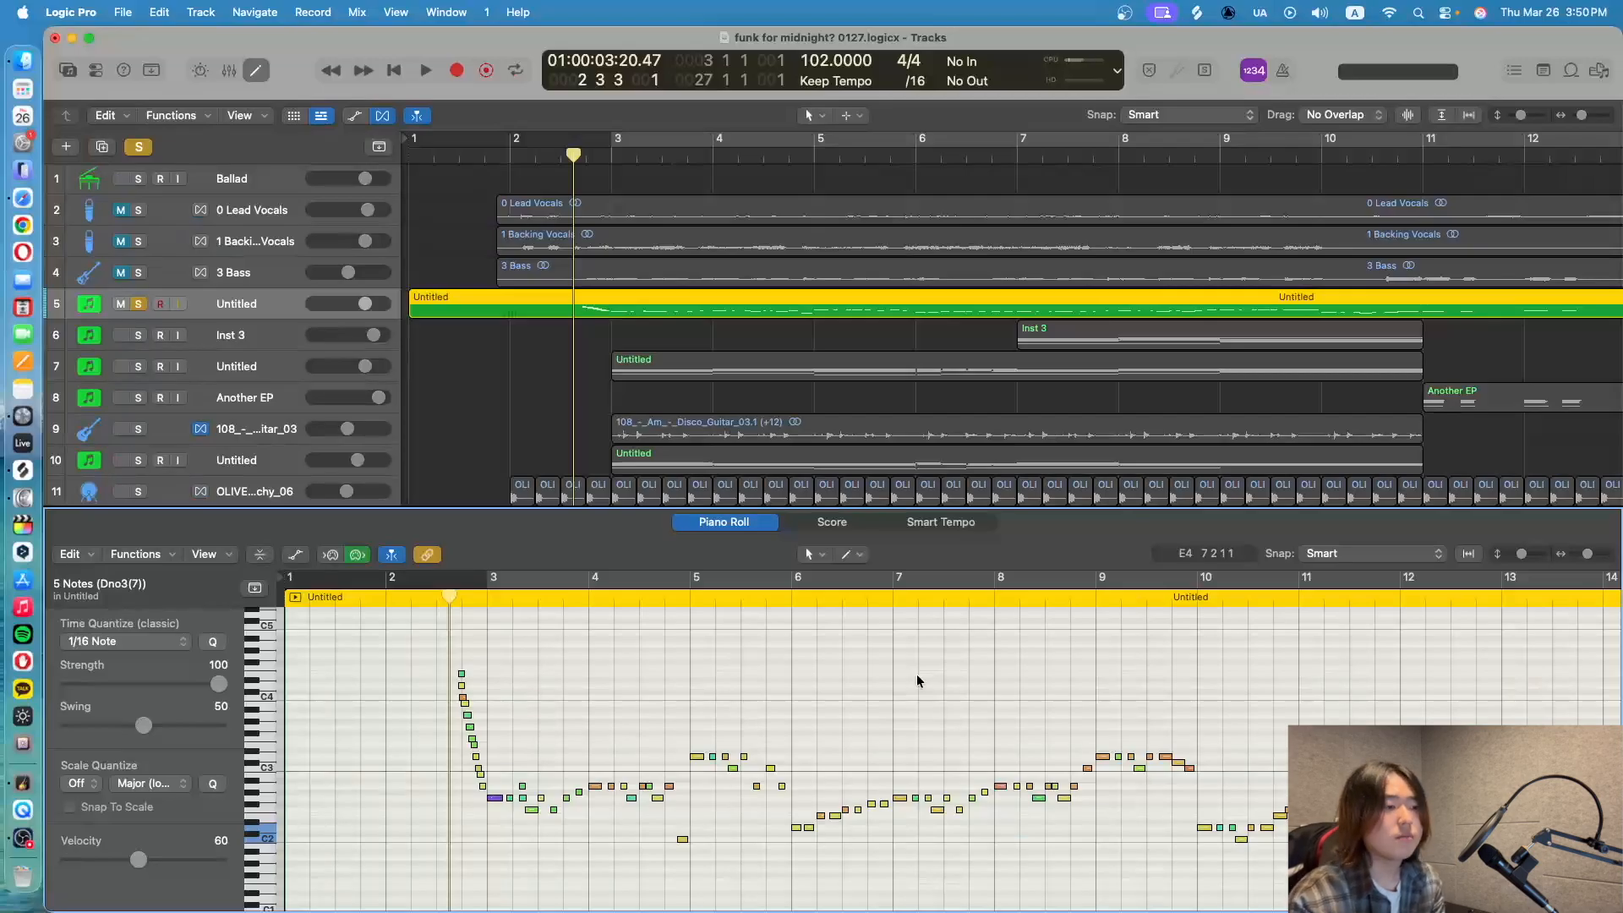
pyautogui.scroll(-1, 639, 385)
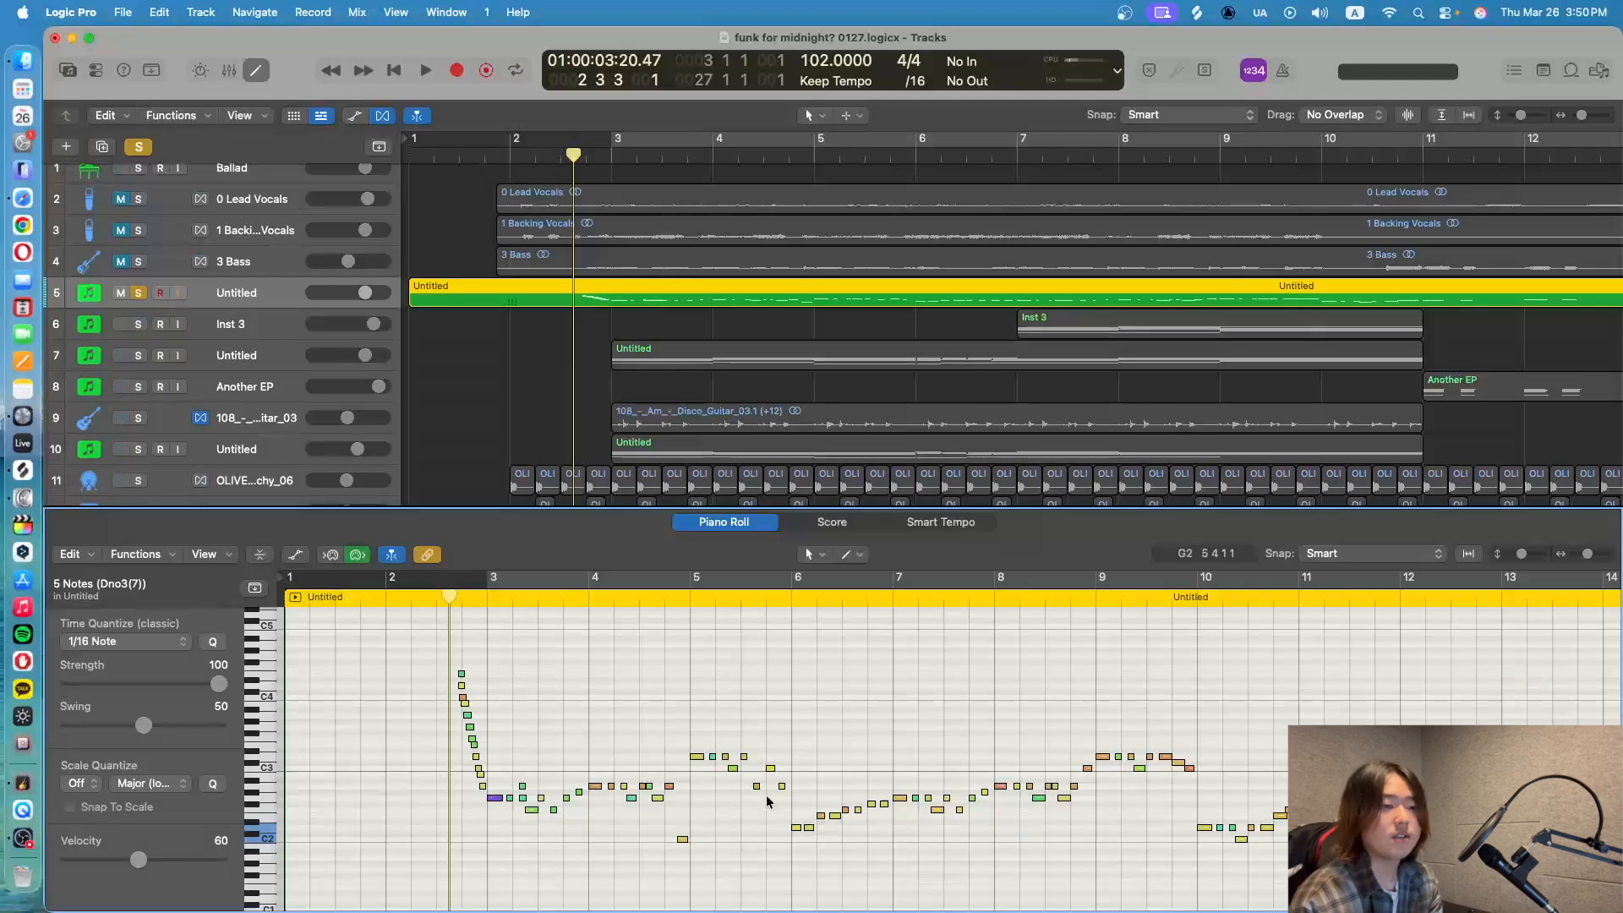
# Play the soloed track 5 line from bar 2 into bar 11, and close the Piano Roll
pyautogui.press('space')
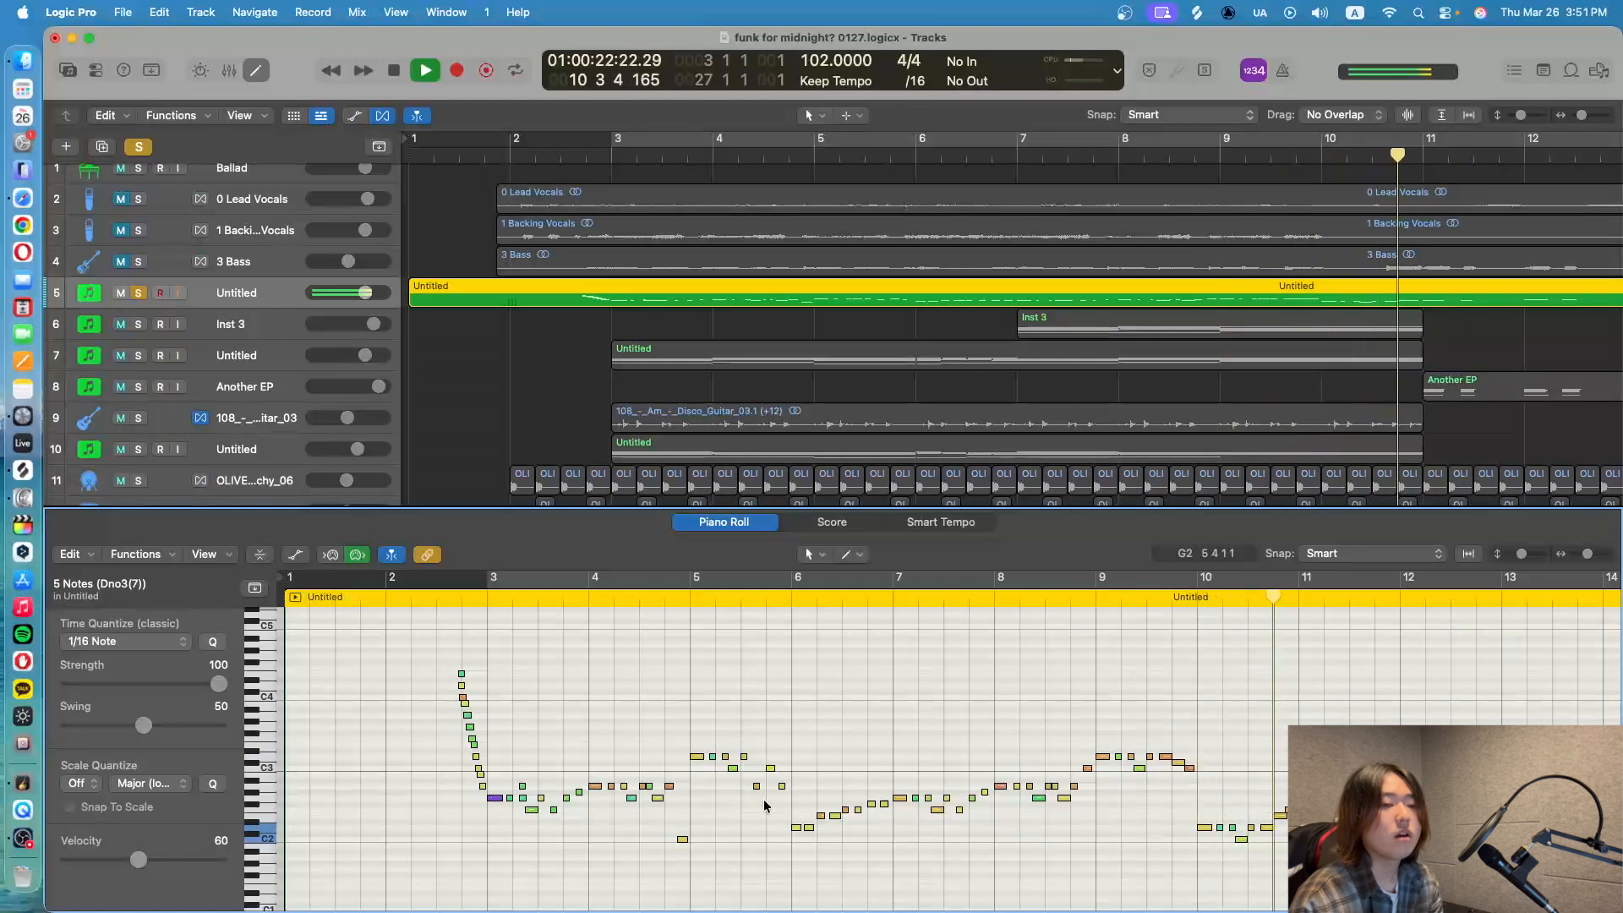
pyautogui.press('space')
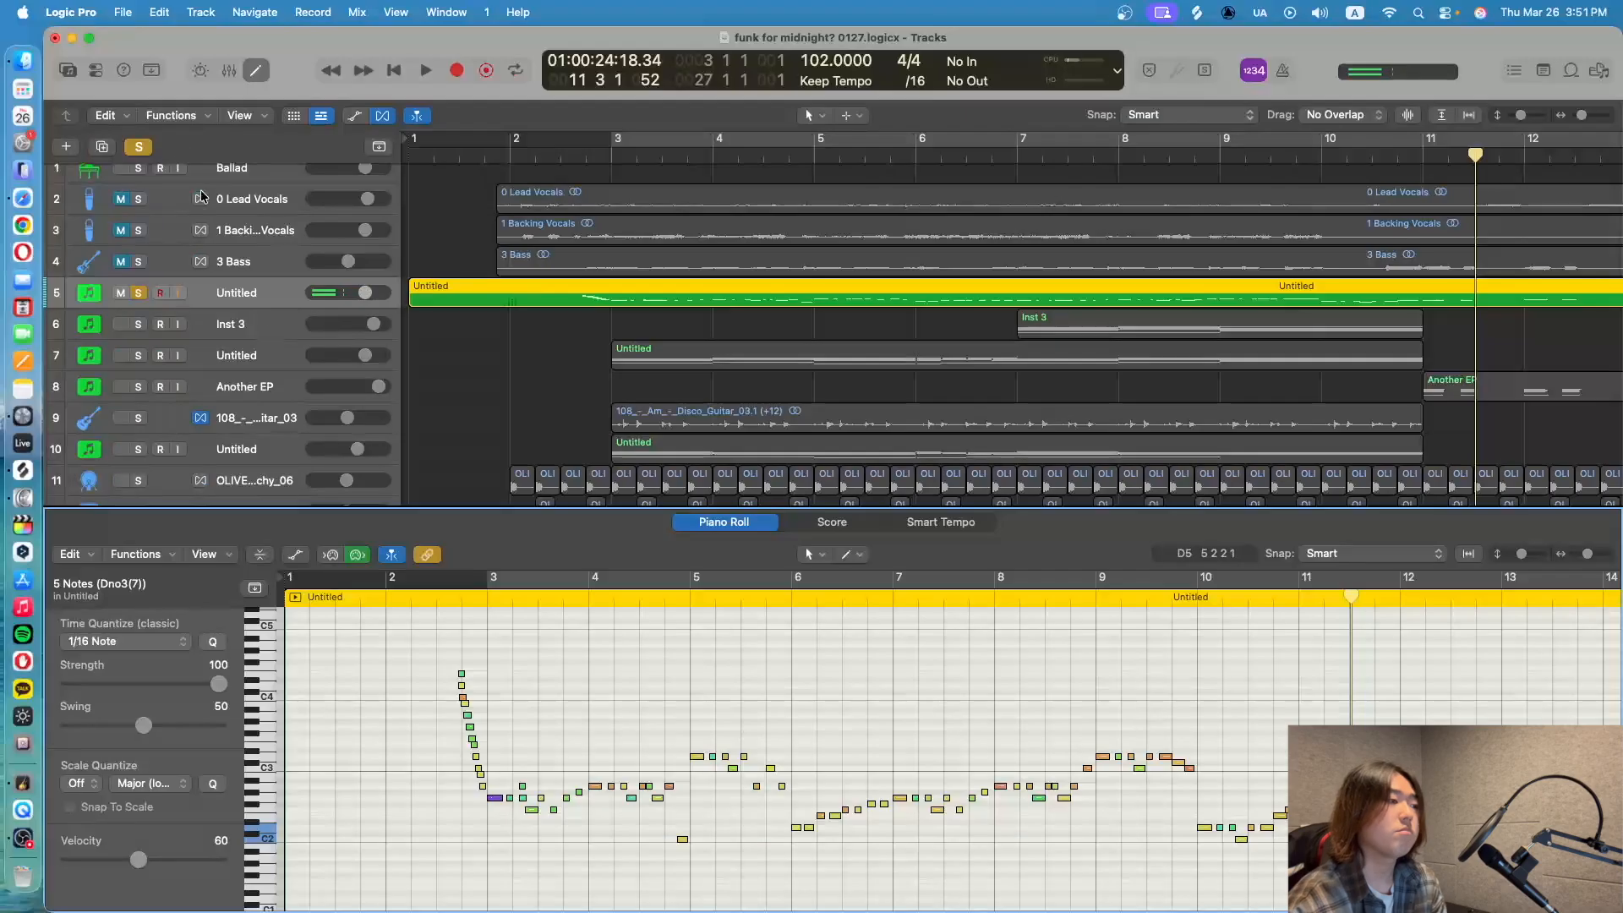
pyautogui.click(253, 73)
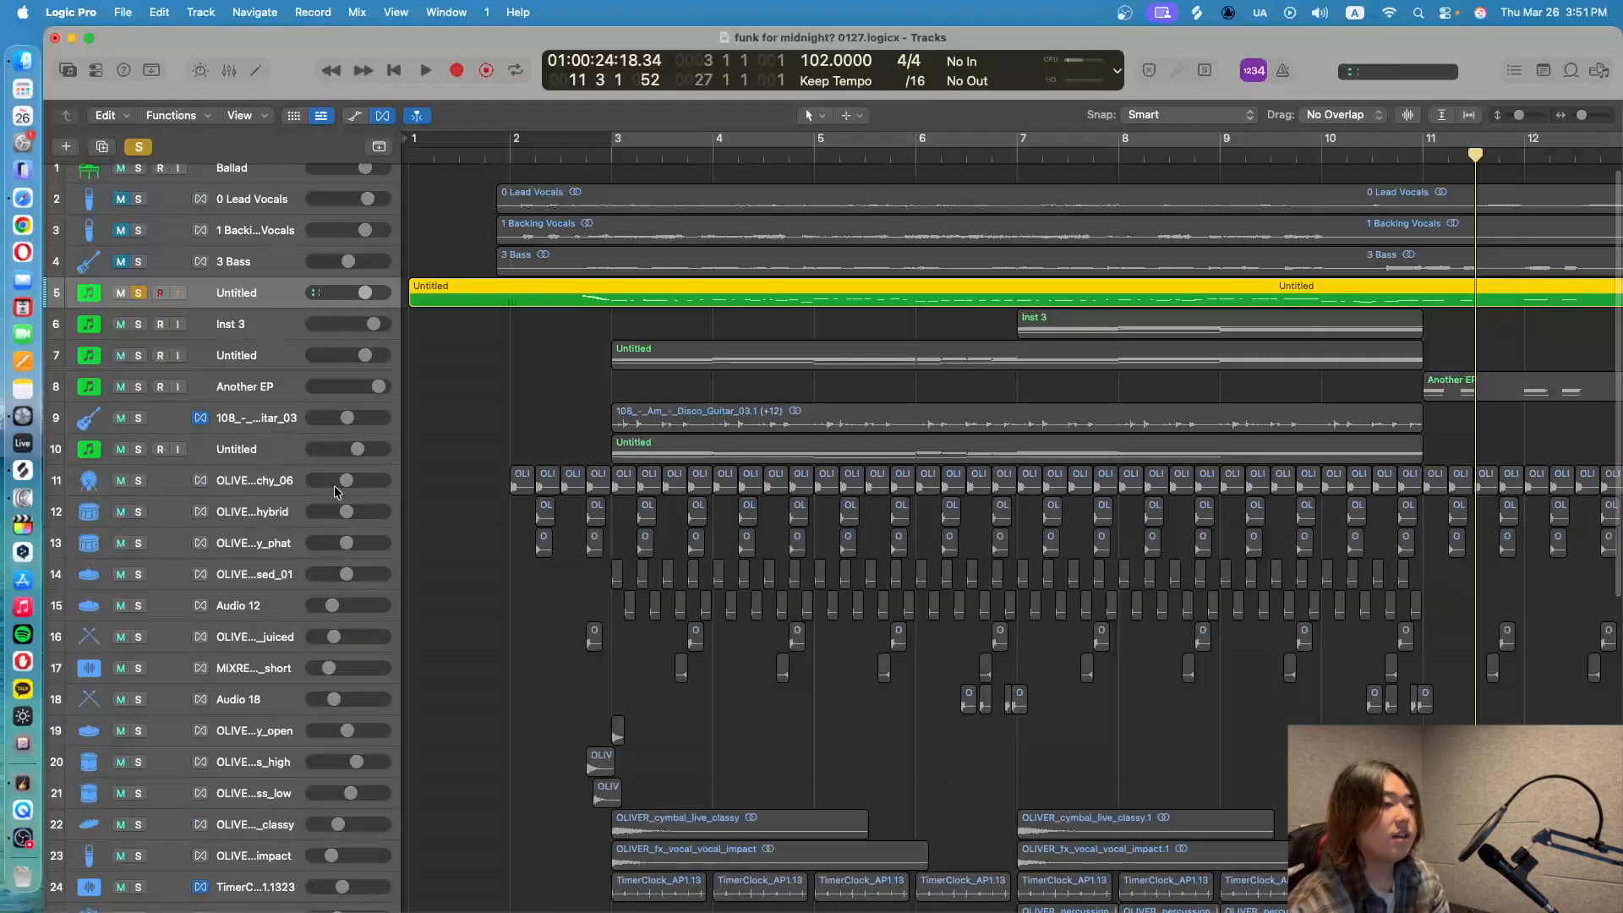
# Solo tracks 11 through 29 together with track 5 and place the playhead at bar 2
pyautogui.click(256, 484)
pyautogui.scroll(-10, 255, 483)
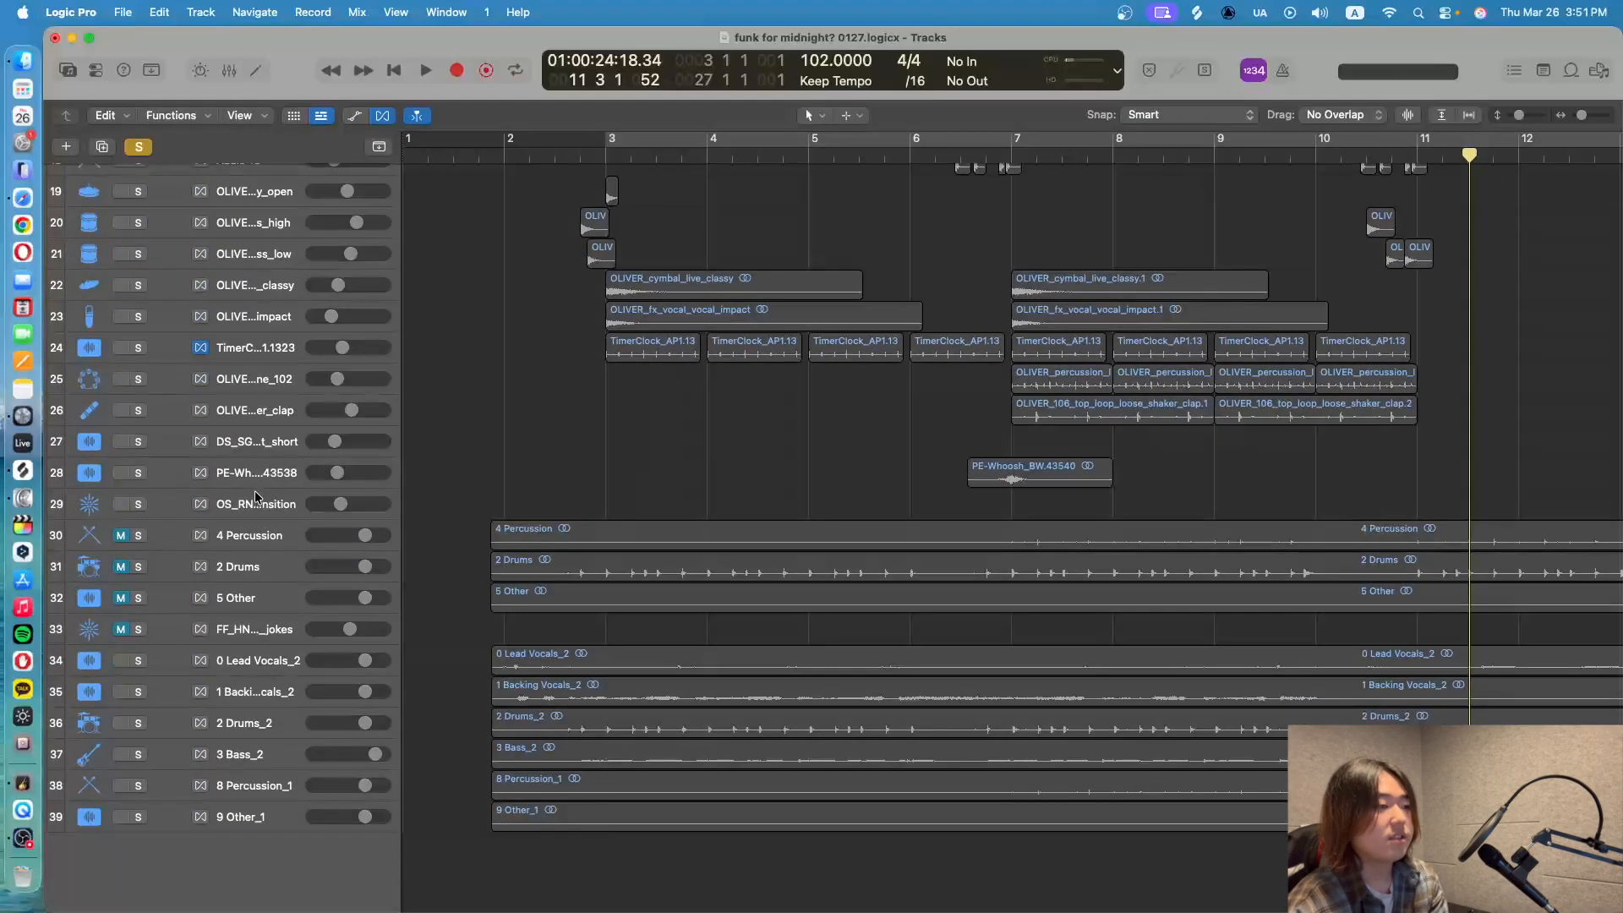
pyautogui.keyDown('shift'); pyautogui.click(256, 505); pyautogui.keyUp('shift')
pyautogui.click(139, 503)
pyautogui.scroll(15, 208, 489)
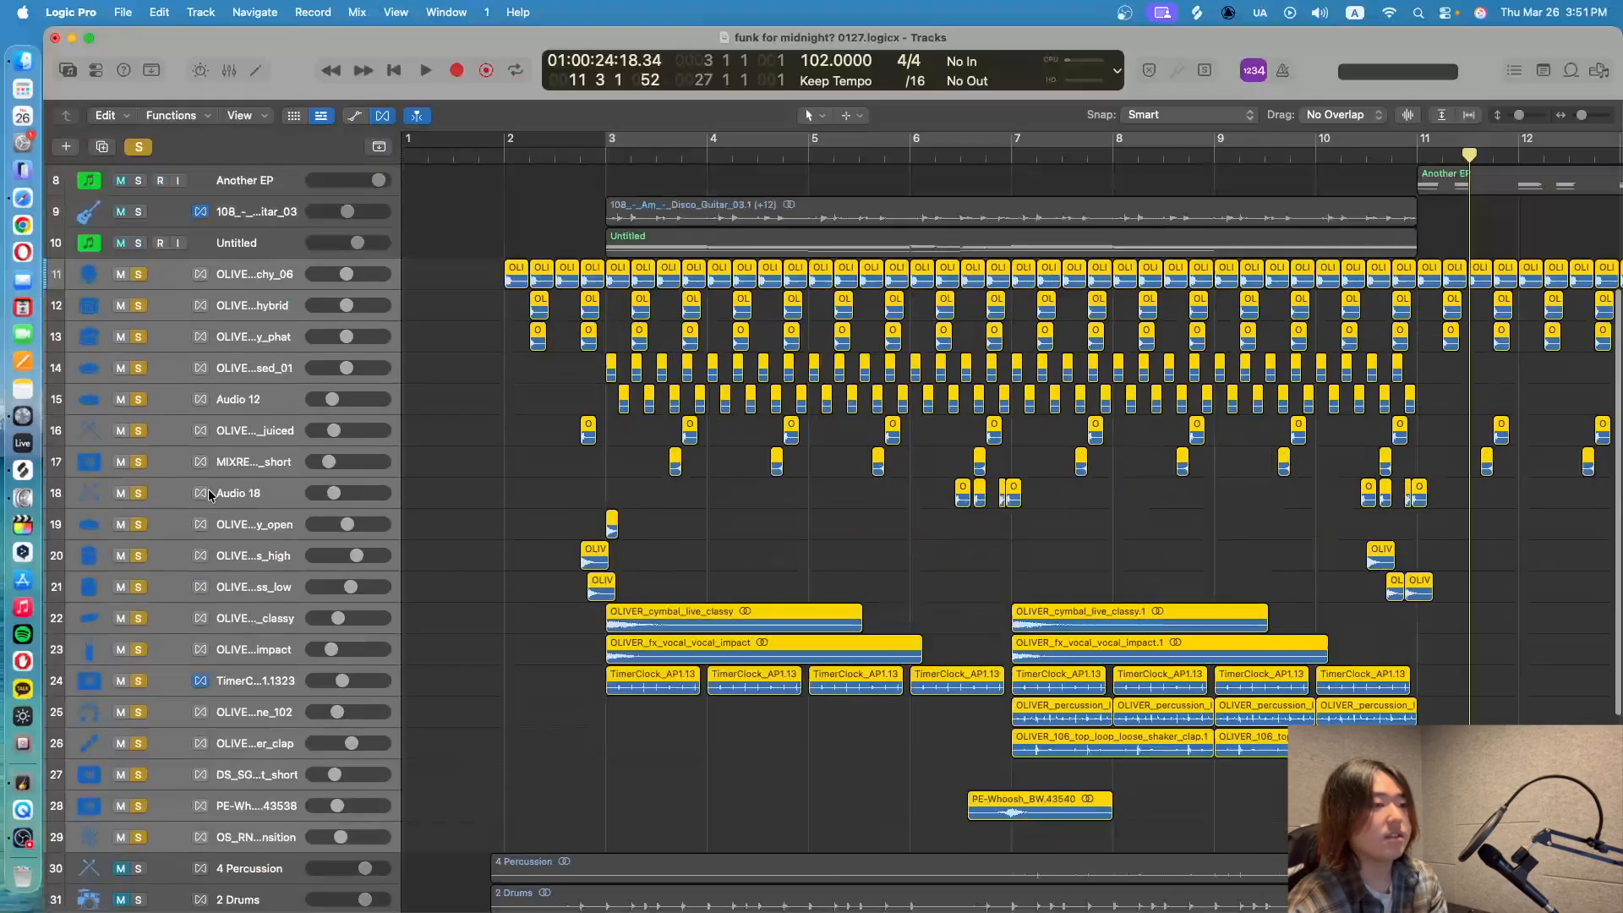
pyautogui.doubleClick(510, 161)
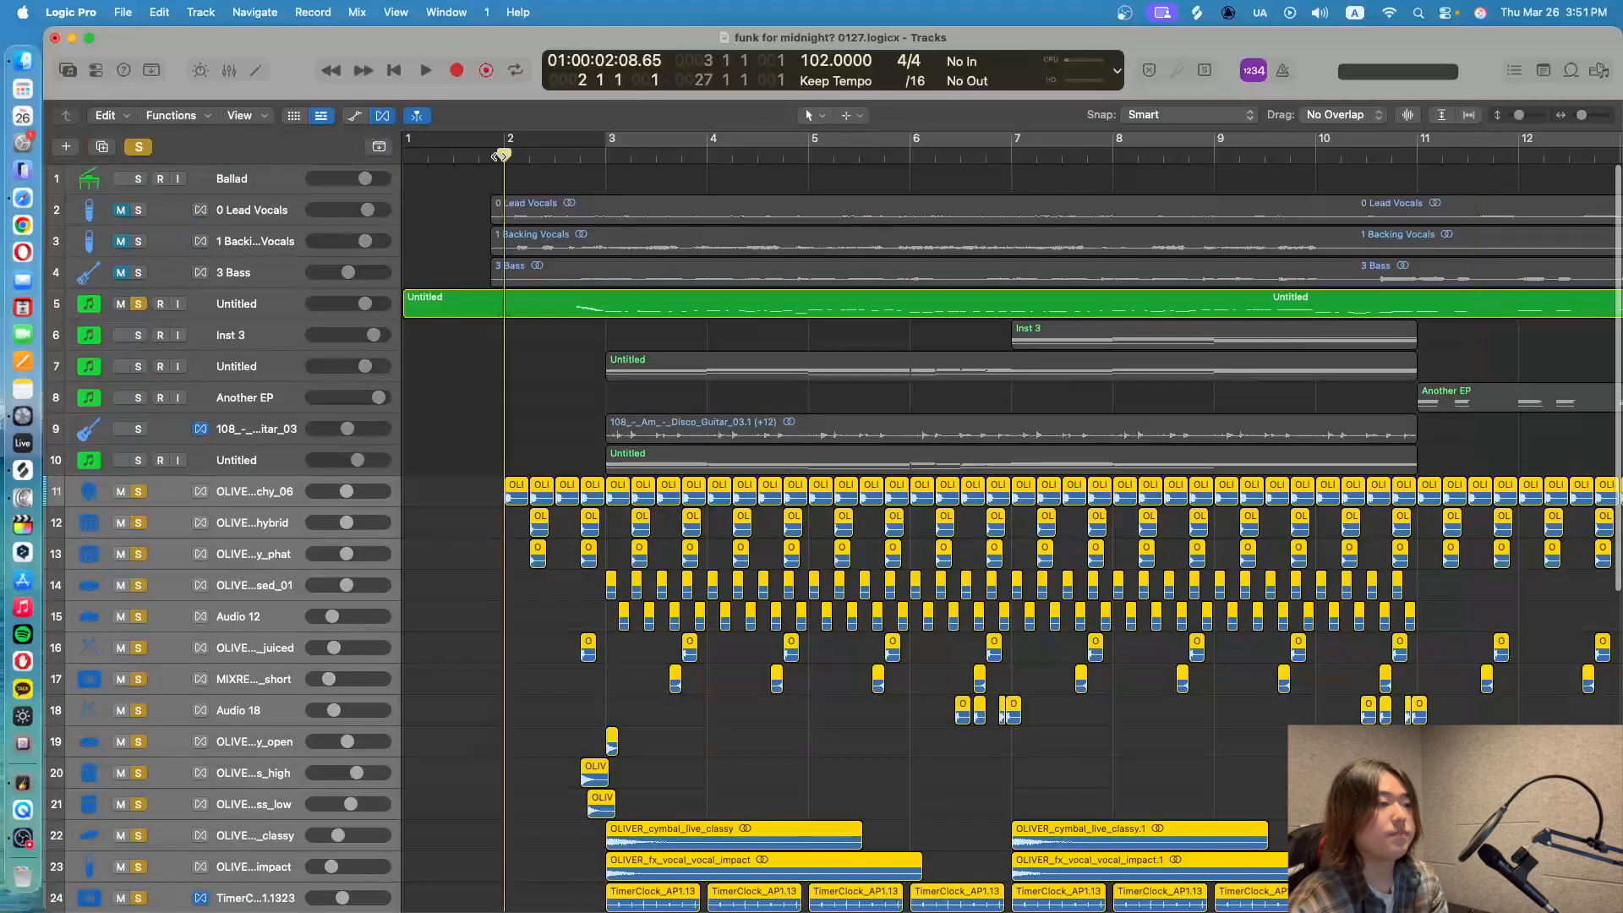
# Play the soloed track 5 and tracks 11 through 29 into bar 11, select track 11 and clear all solos
pyautogui.click(265, 498)
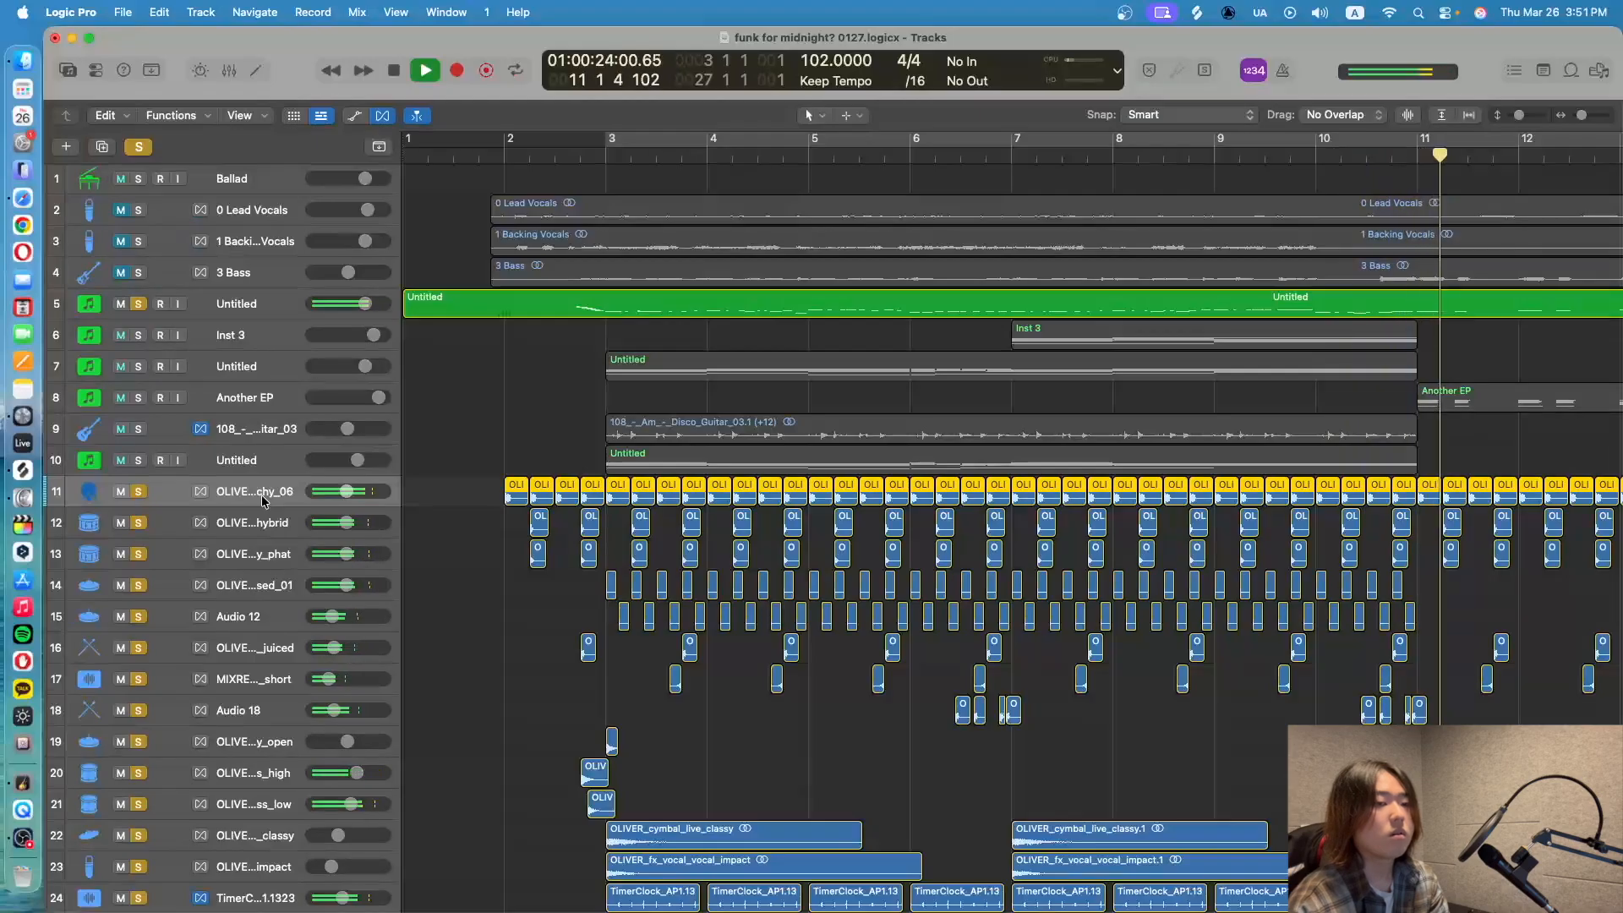
pyautogui.press('space')
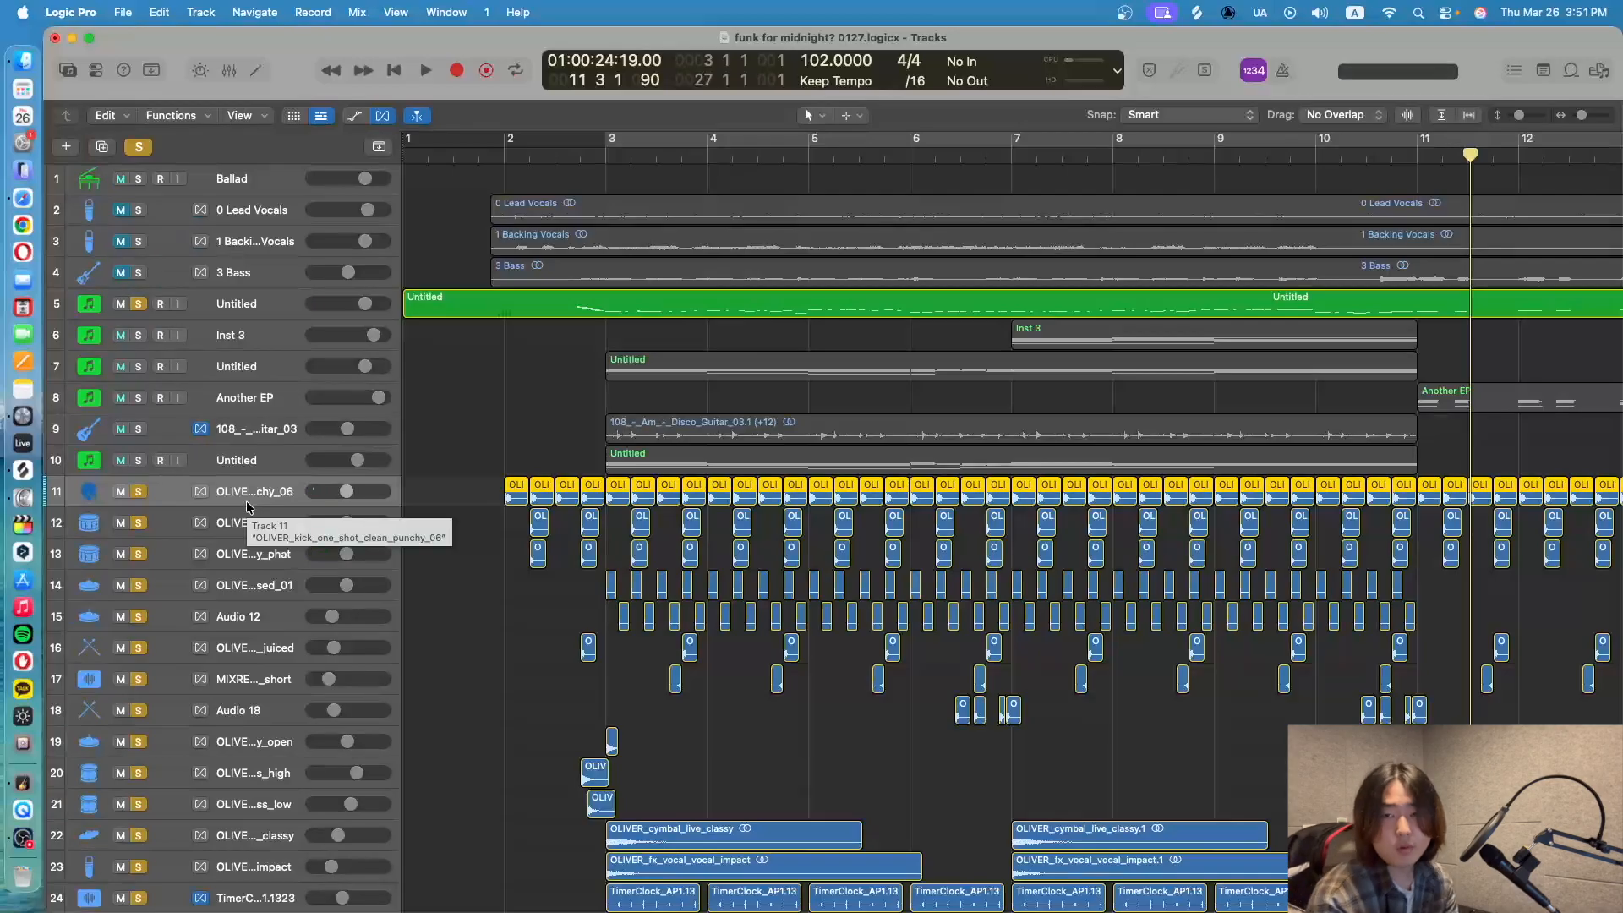
pyautogui.click(151, 150)
# Solo the 2 Drums_2 and 3 Bass_2 stem tracks together
pyautogui.scroll(-10, 262, 505)
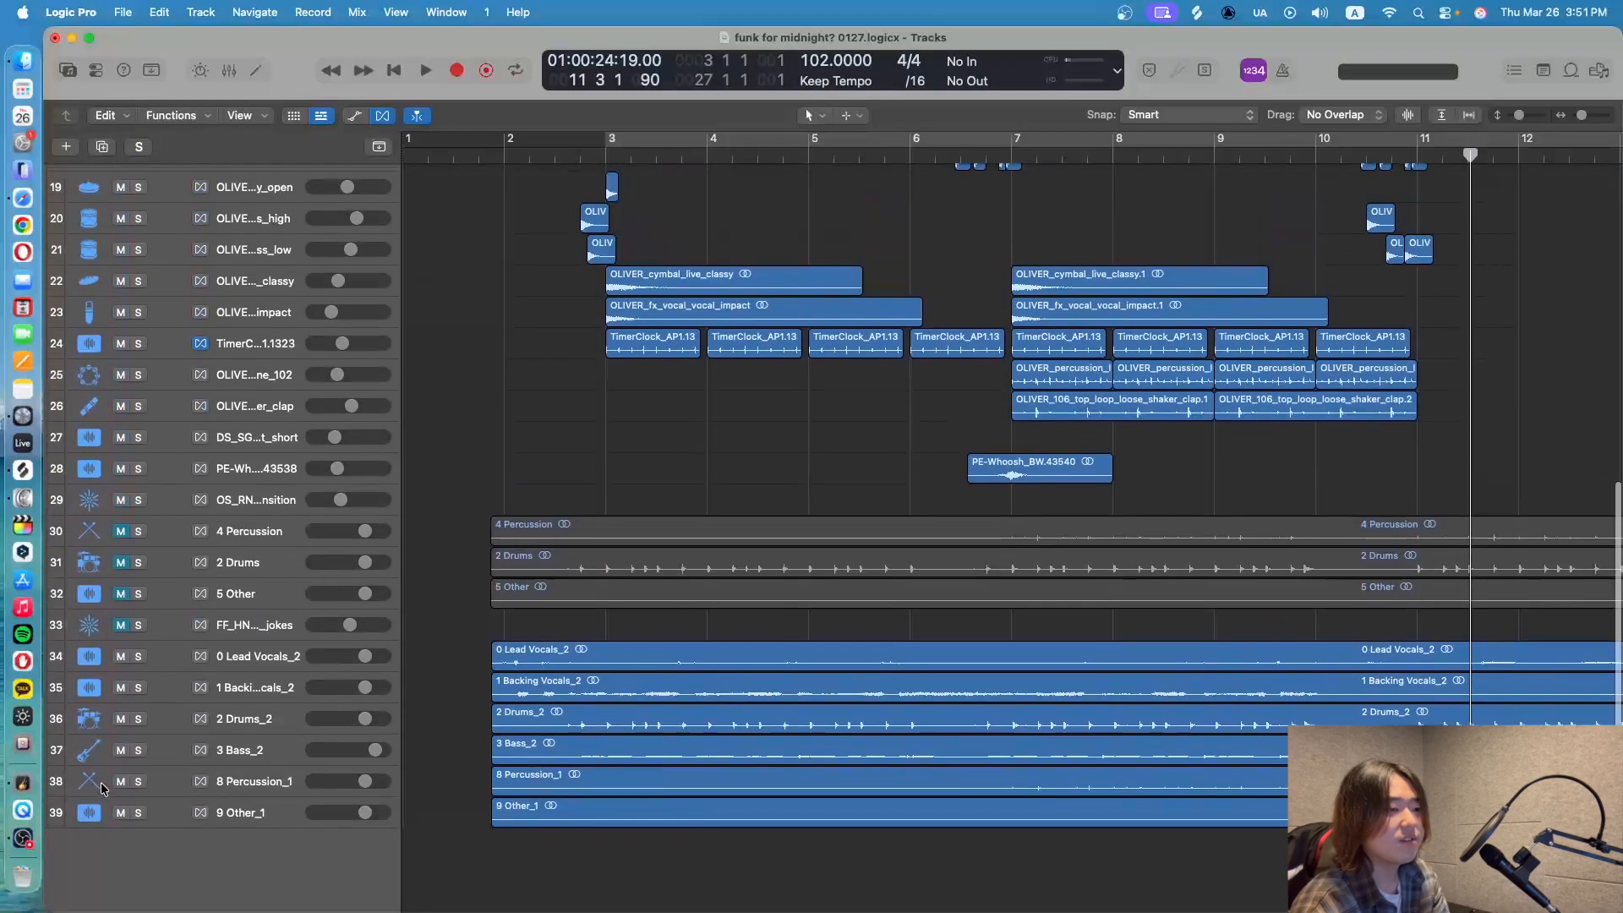
pyautogui.click(241, 725)
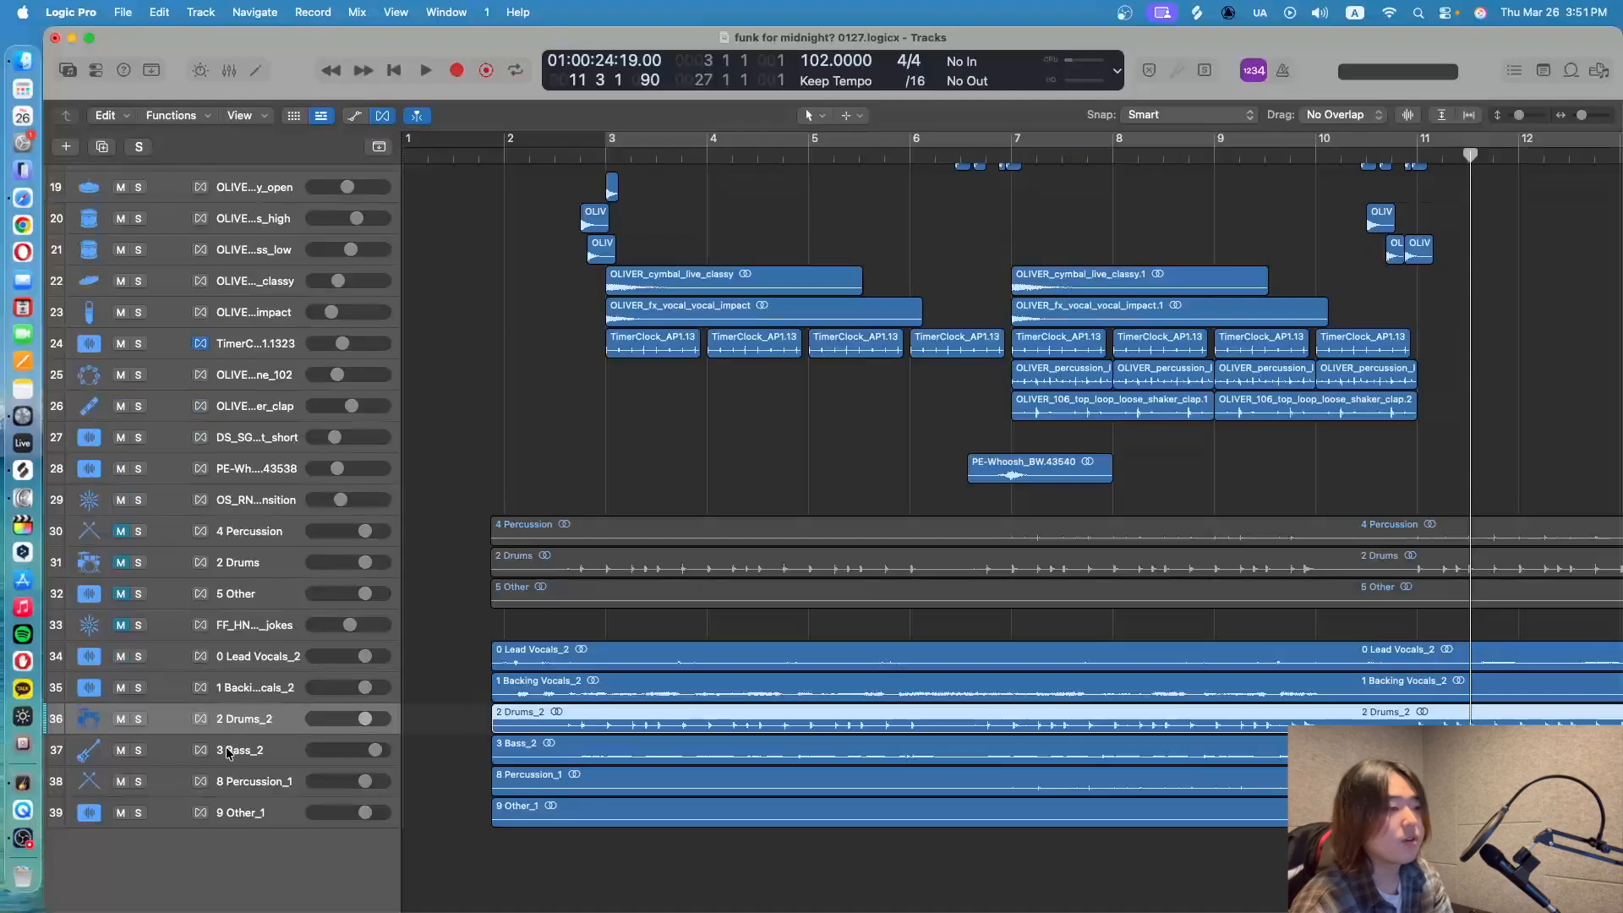
pyautogui.keyDown('shift'); pyautogui.click(225, 747); pyautogui.keyUp('shift')
pyautogui.click(139, 750)
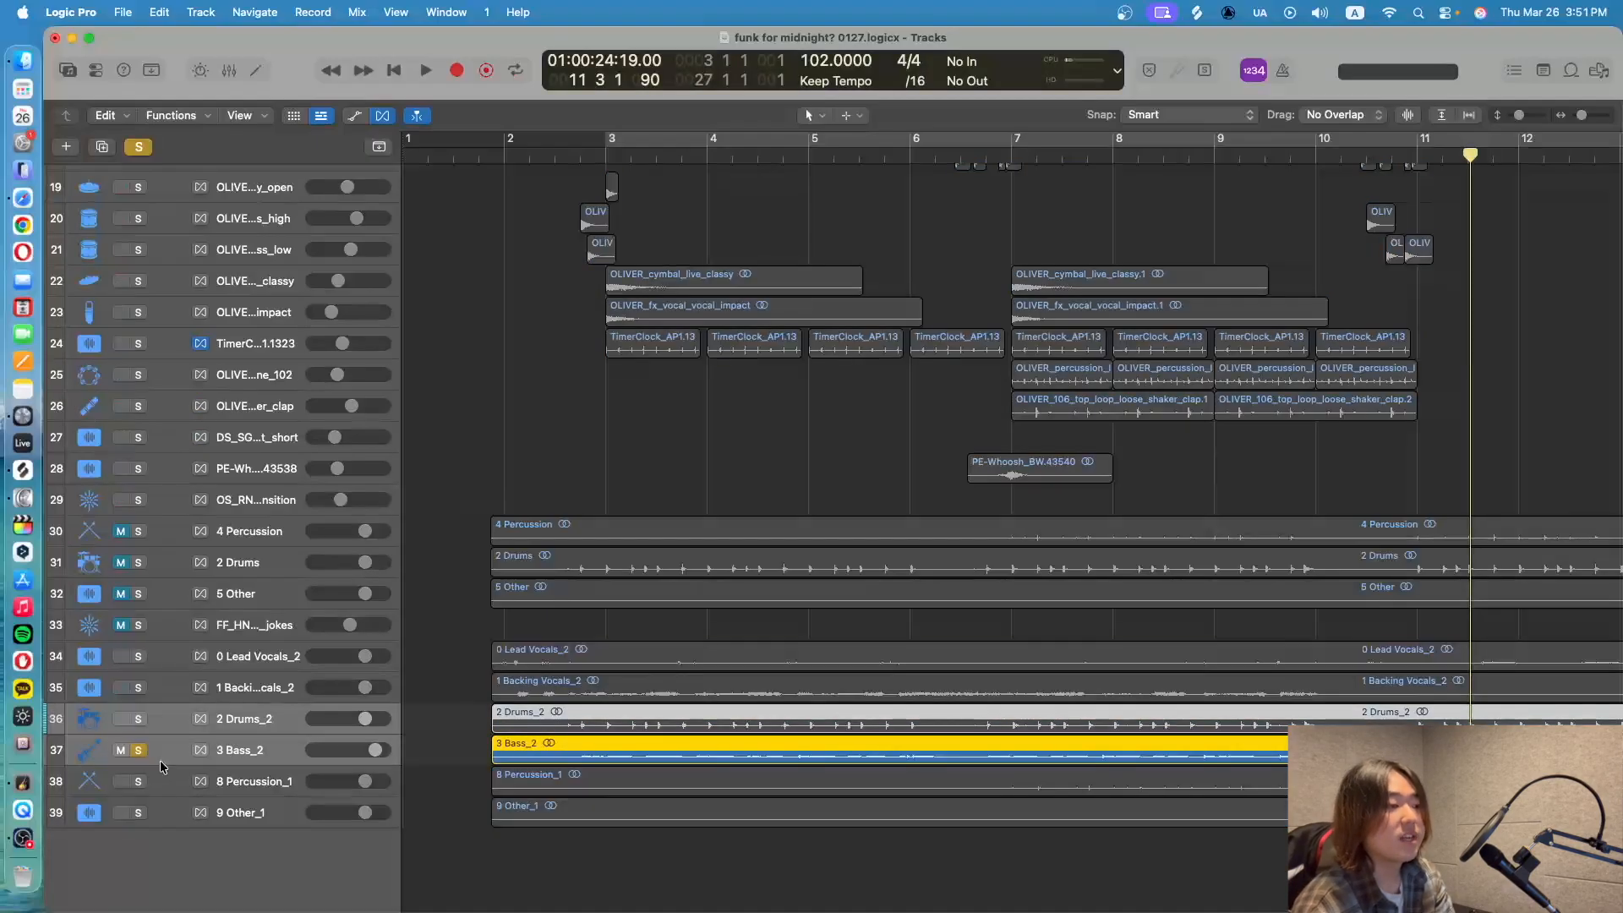
pyautogui.click(140, 719)
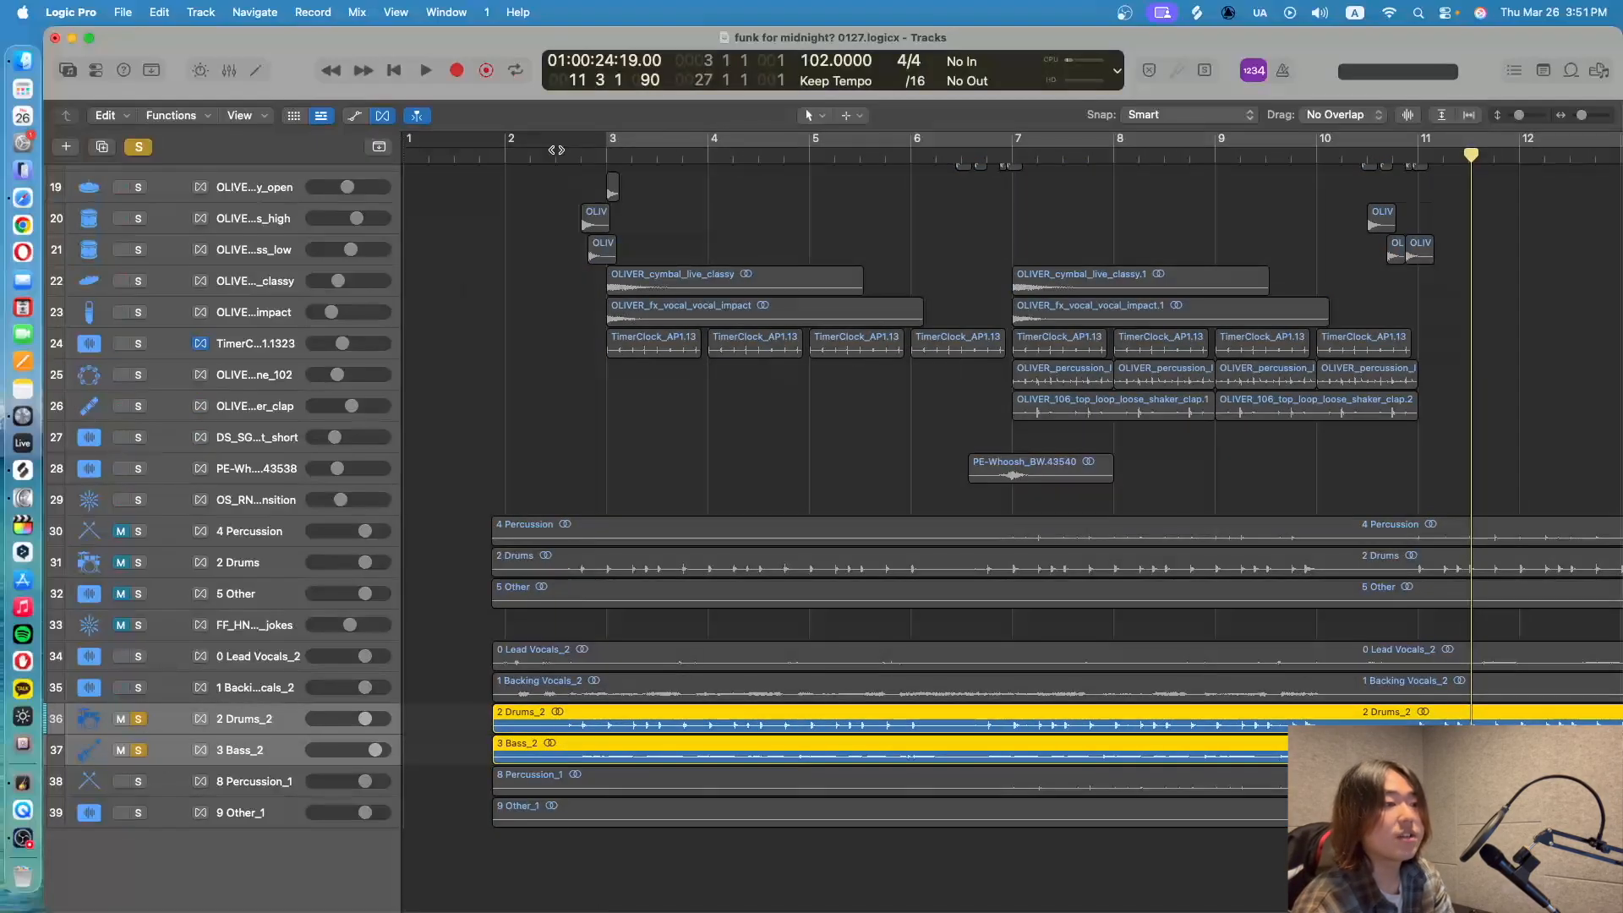
# Play the soloed drum and bass stems from the middle of bar 2 into bar 5, and turn their solos off
pyautogui.doubleClick(553, 150)
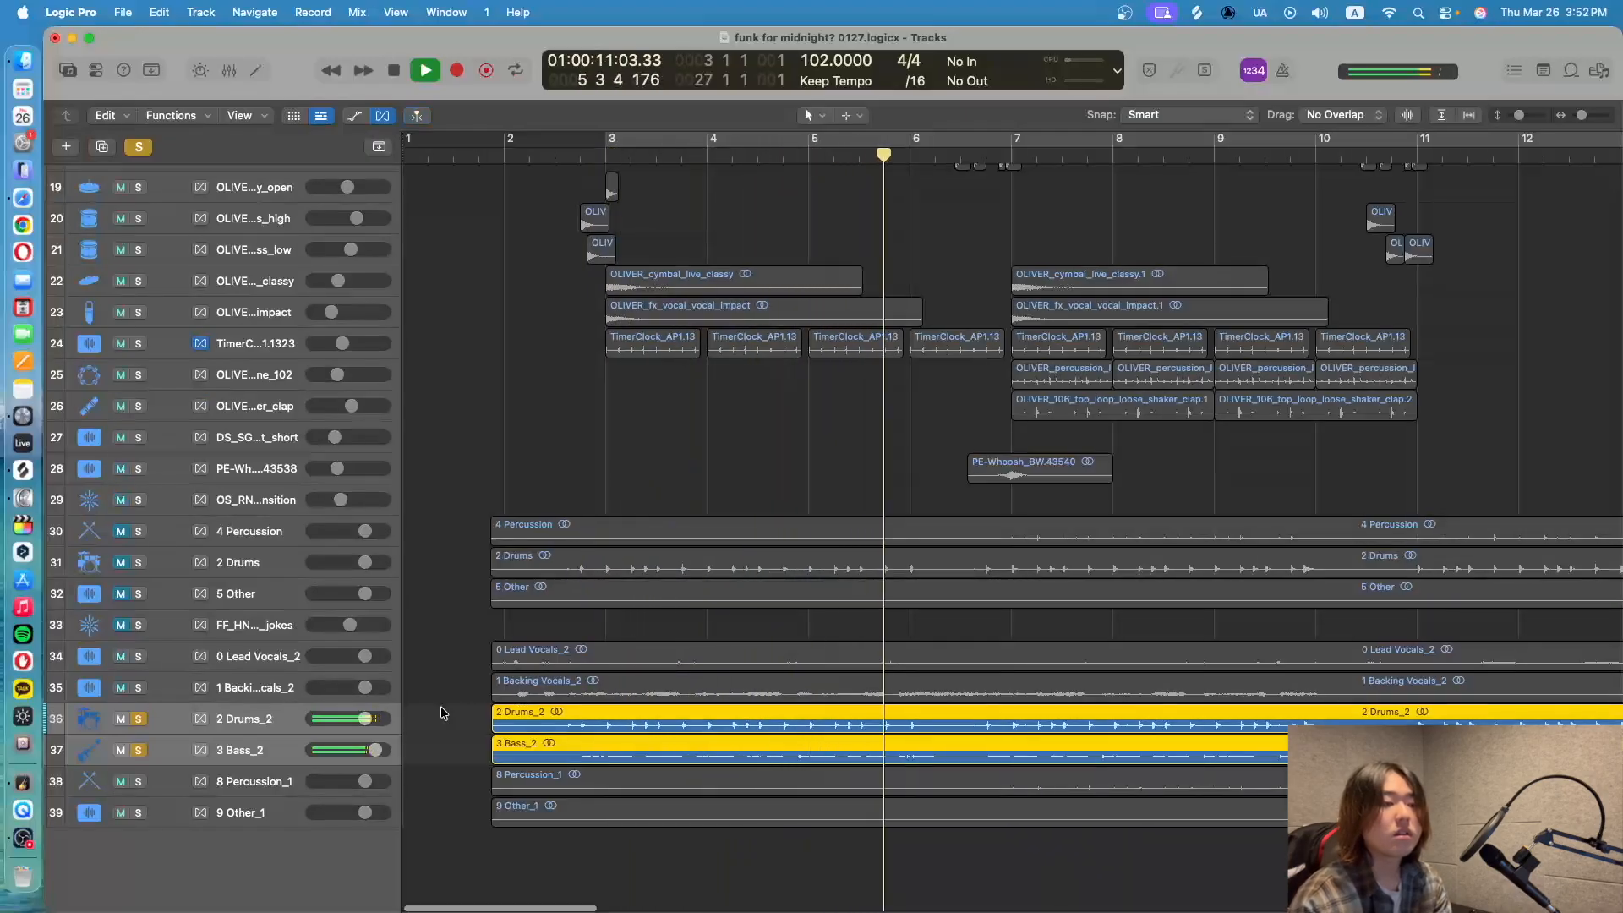
pyautogui.press('space')
pyautogui.click(149, 722)
pyautogui.click(141, 750)
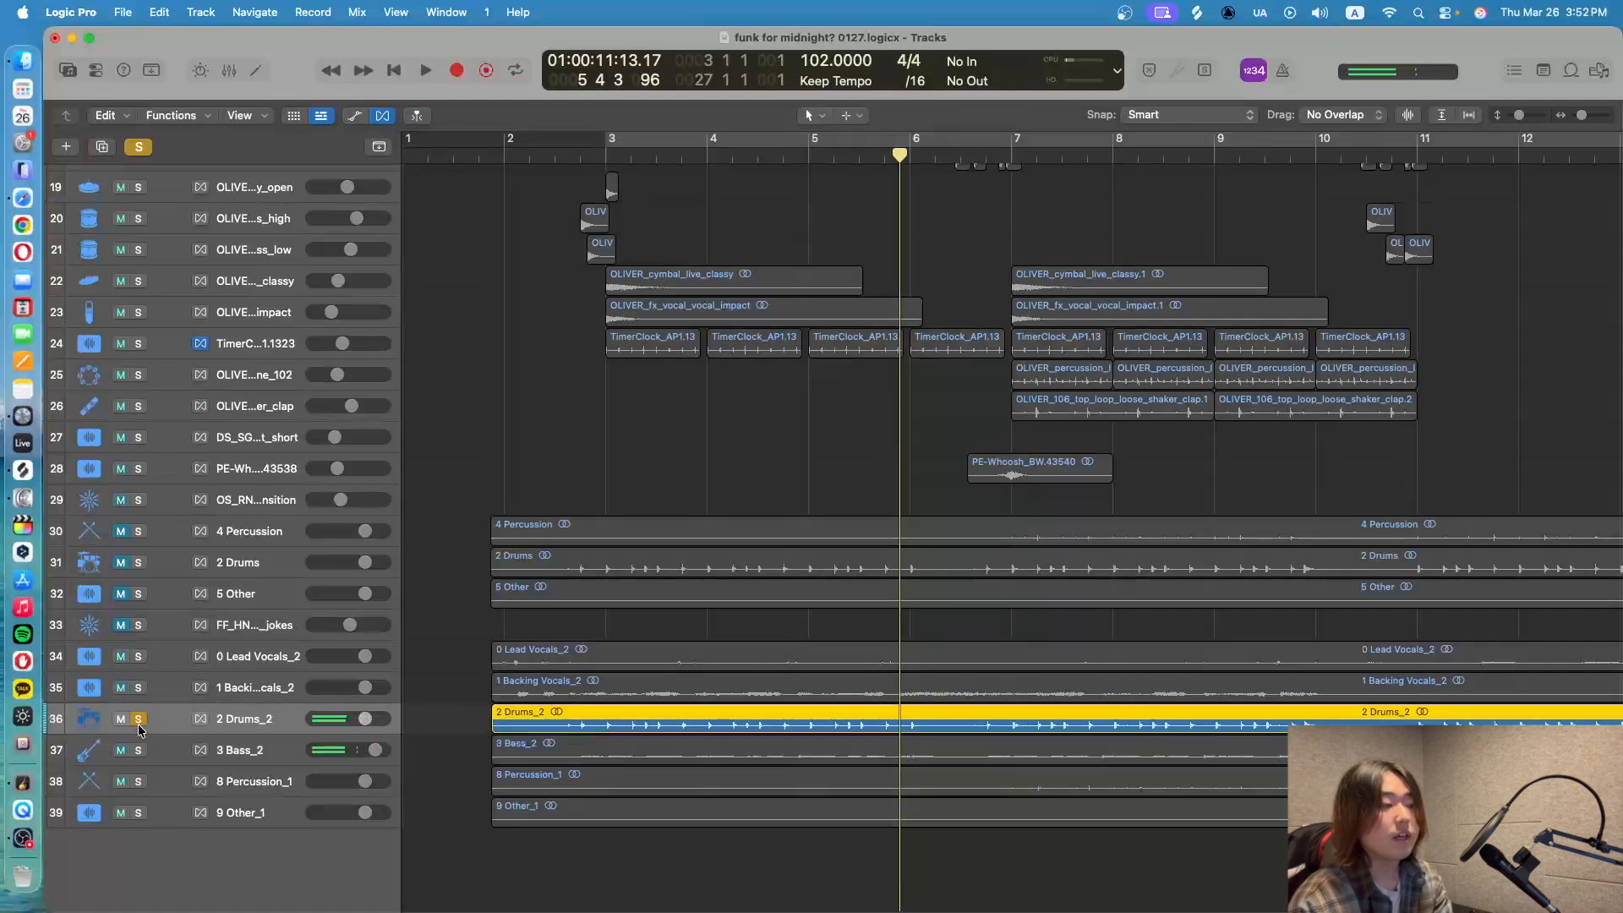
pyautogui.click(139, 719)
# Solo the untitled instrument track 5 together with drum and effect tracks 11 through 29
pyautogui.scroll(15, 213, 297)
pyautogui.click(213, 299)
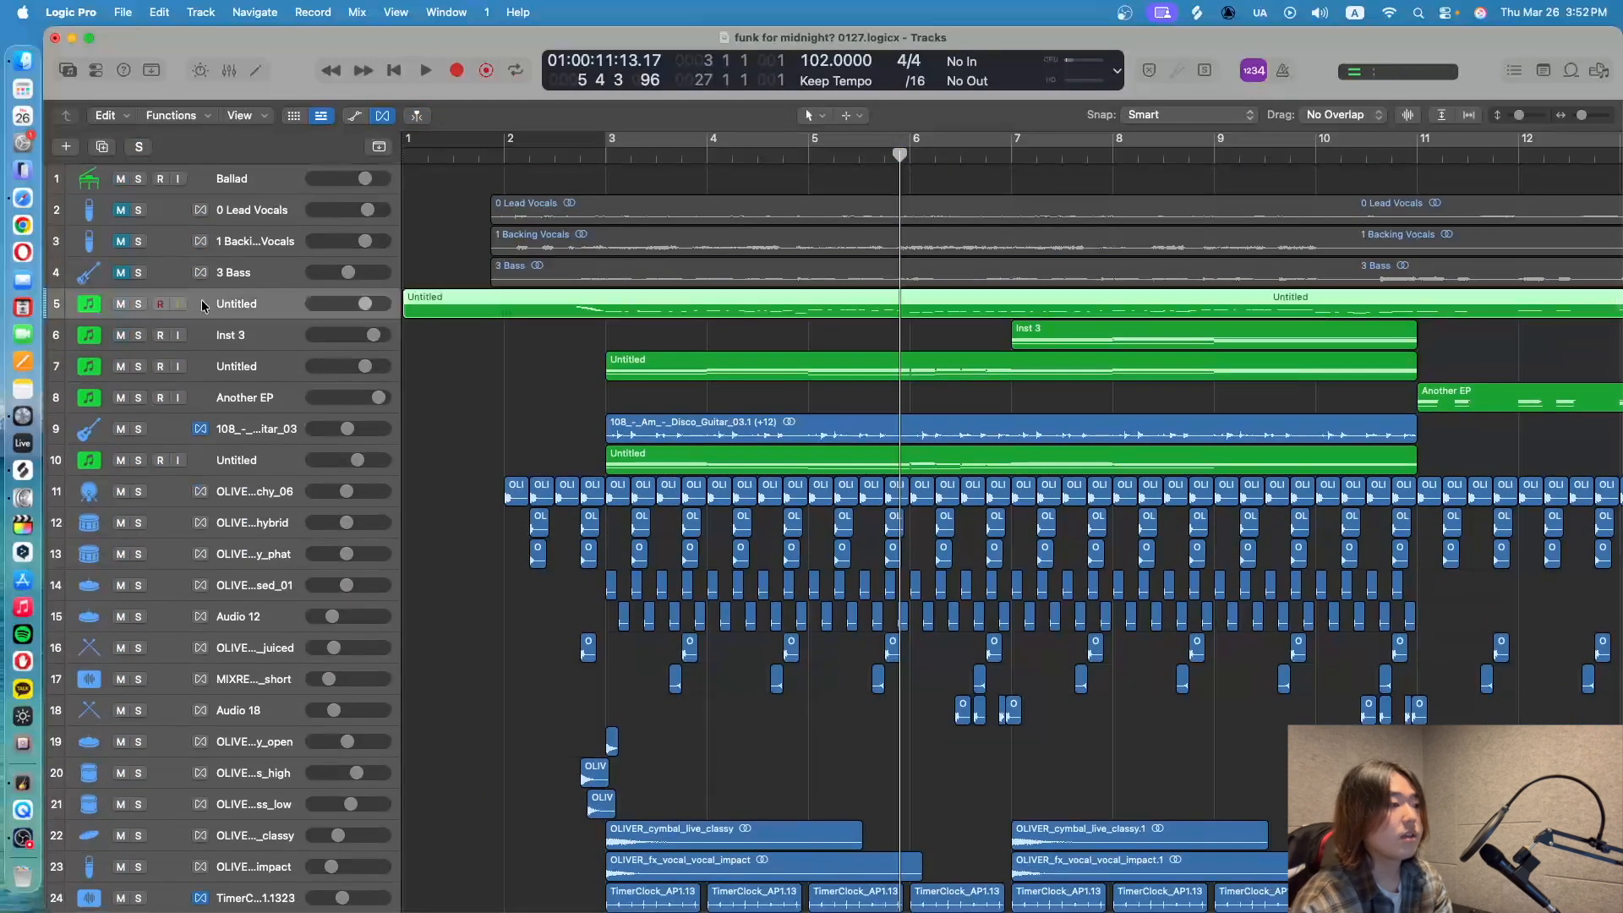
pyautogui.click(137, 303)
pyautogui.scroll(-3, 254, 465)
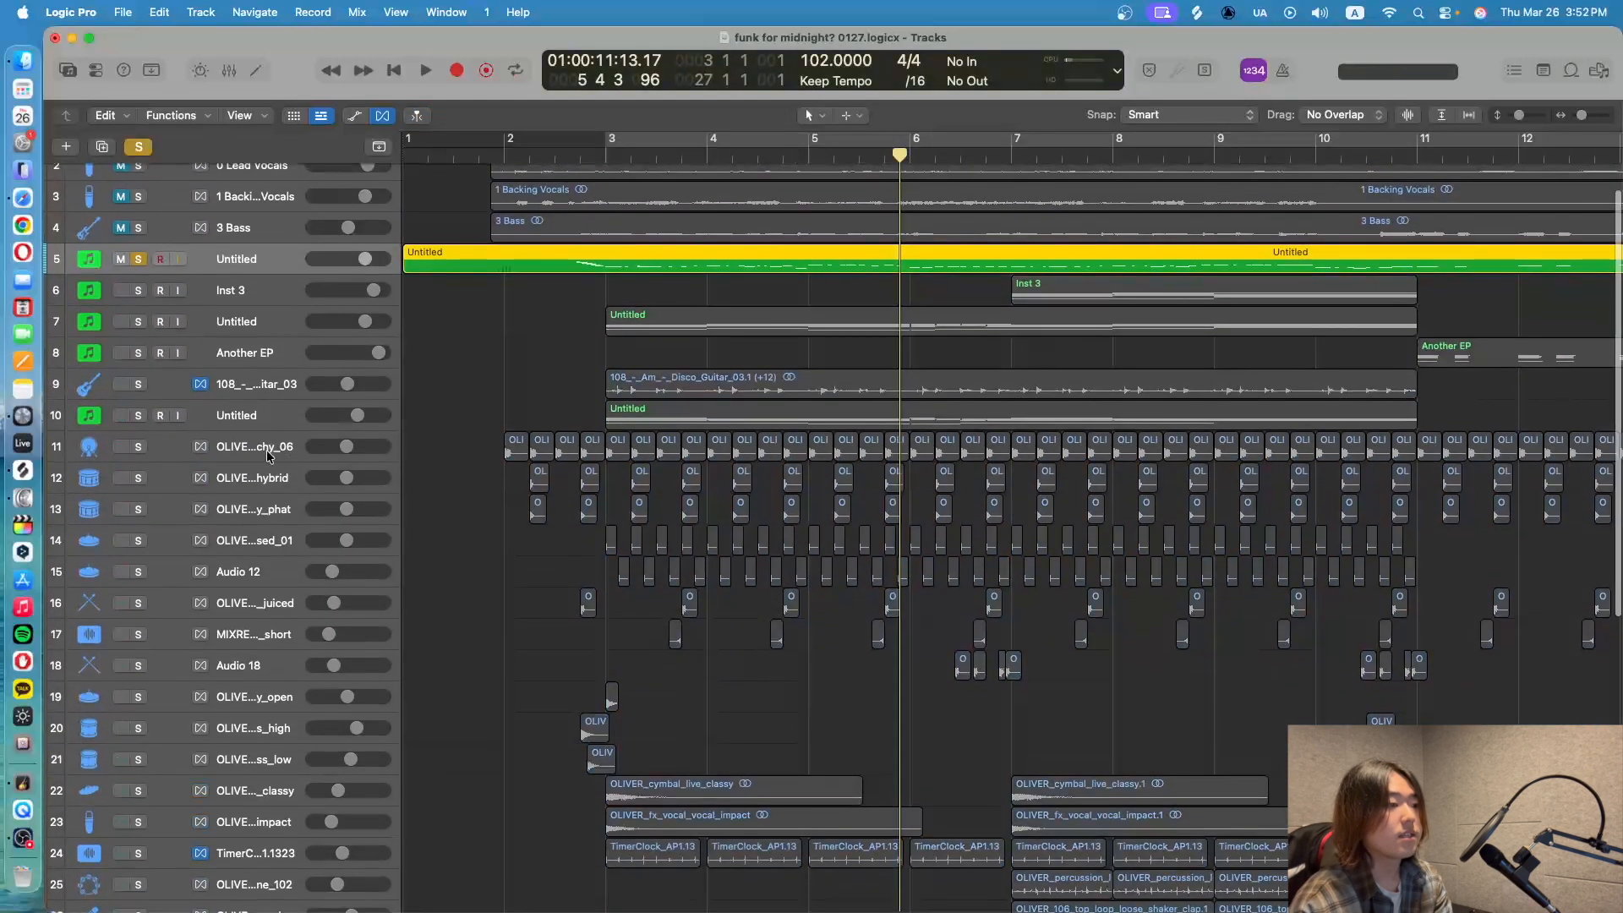
pyautogui.scroll(-9, 270, 456)
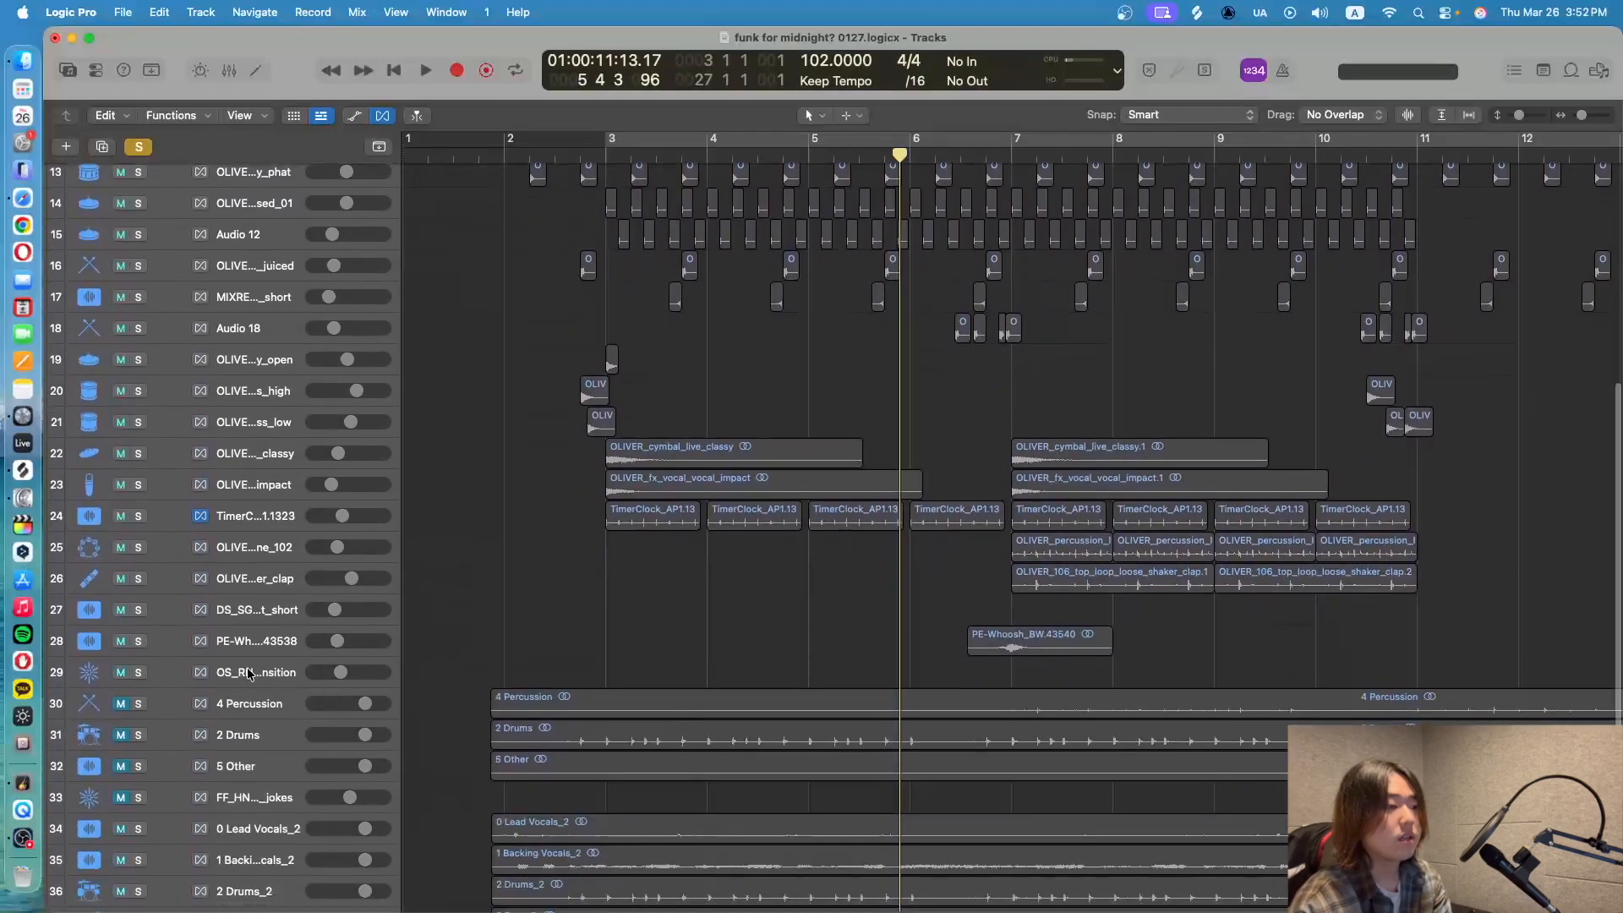
pyautogui.moveTo(138, 673); pyautogui.dragTo(605, 130)
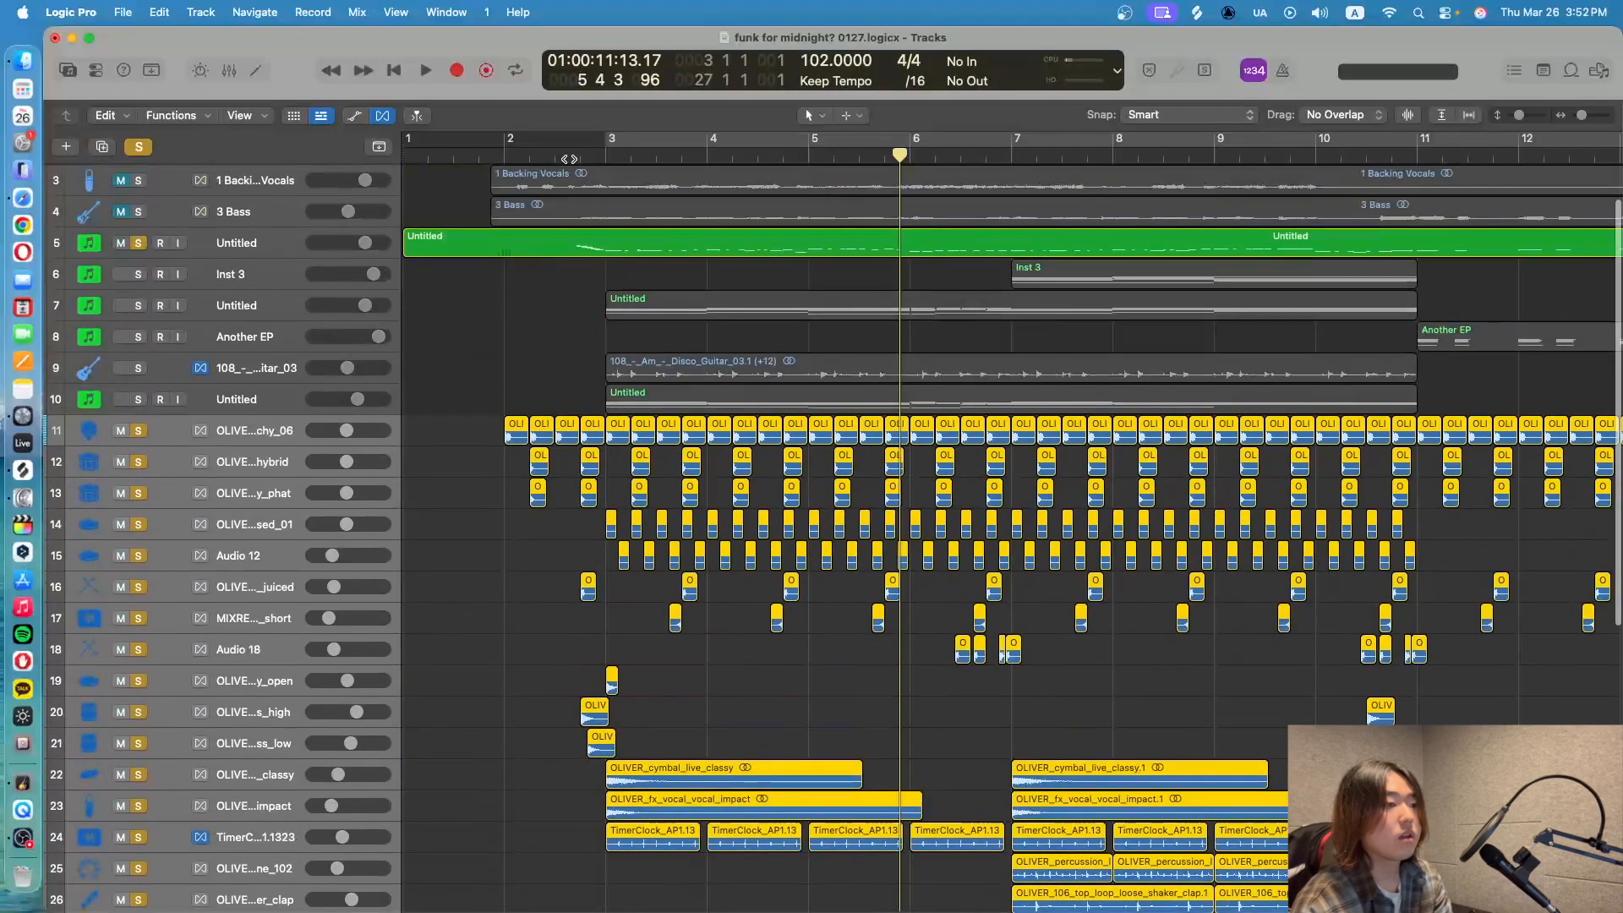
# Play the soloed track 5 line with the drum tracks from the second half of bar 2 into bar 6
pyautogui.doubleClick(569, 159)
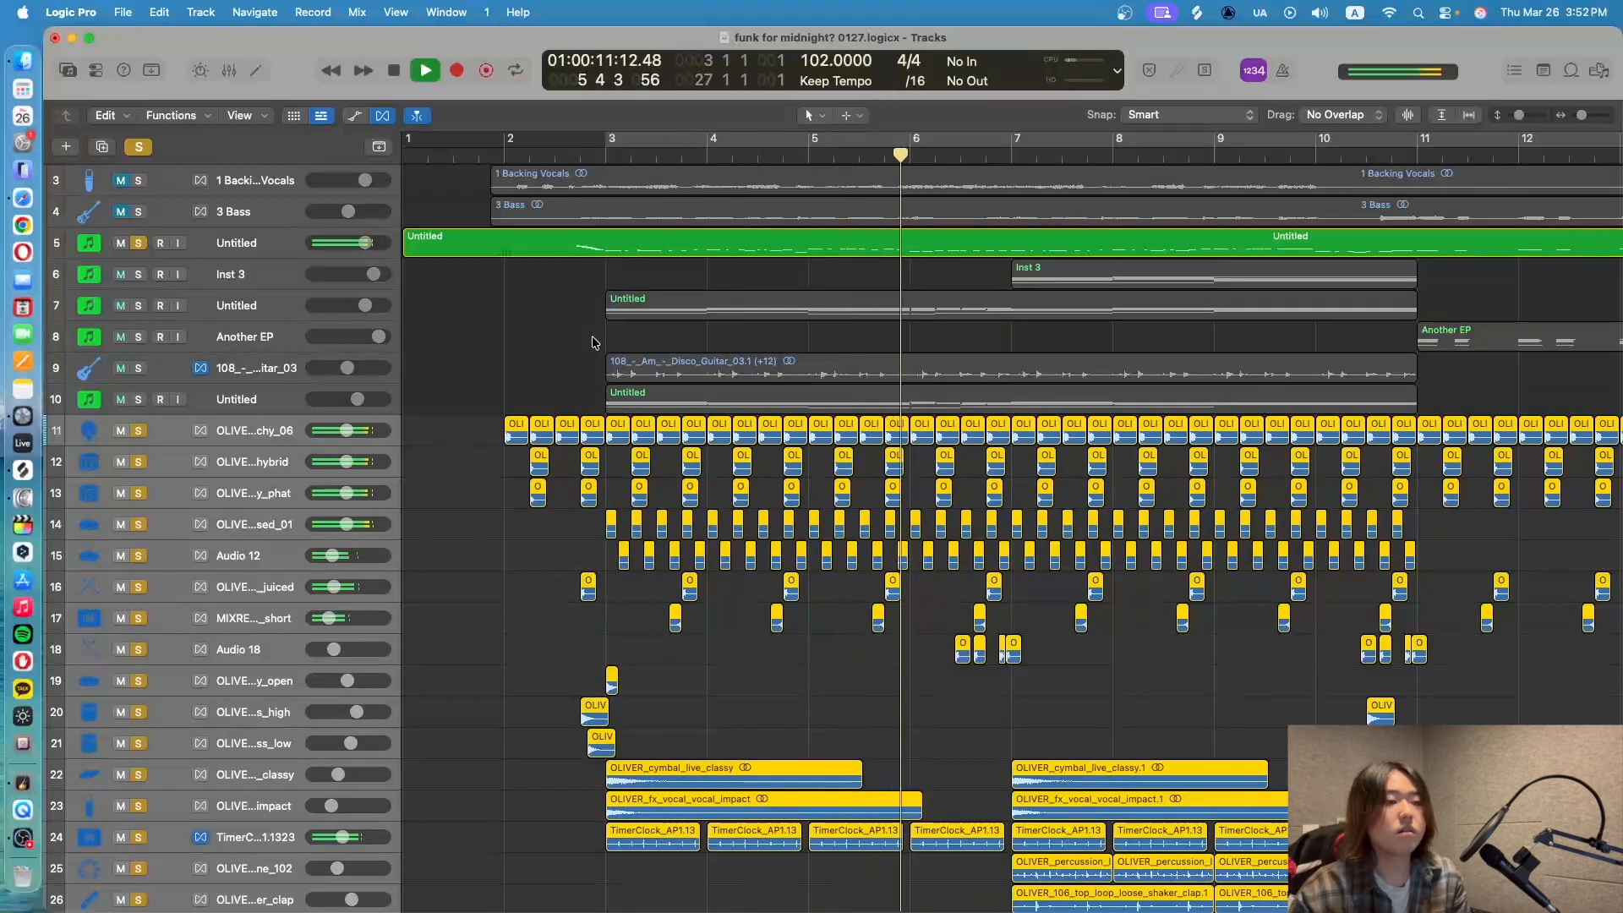
pyautogui.press('space')
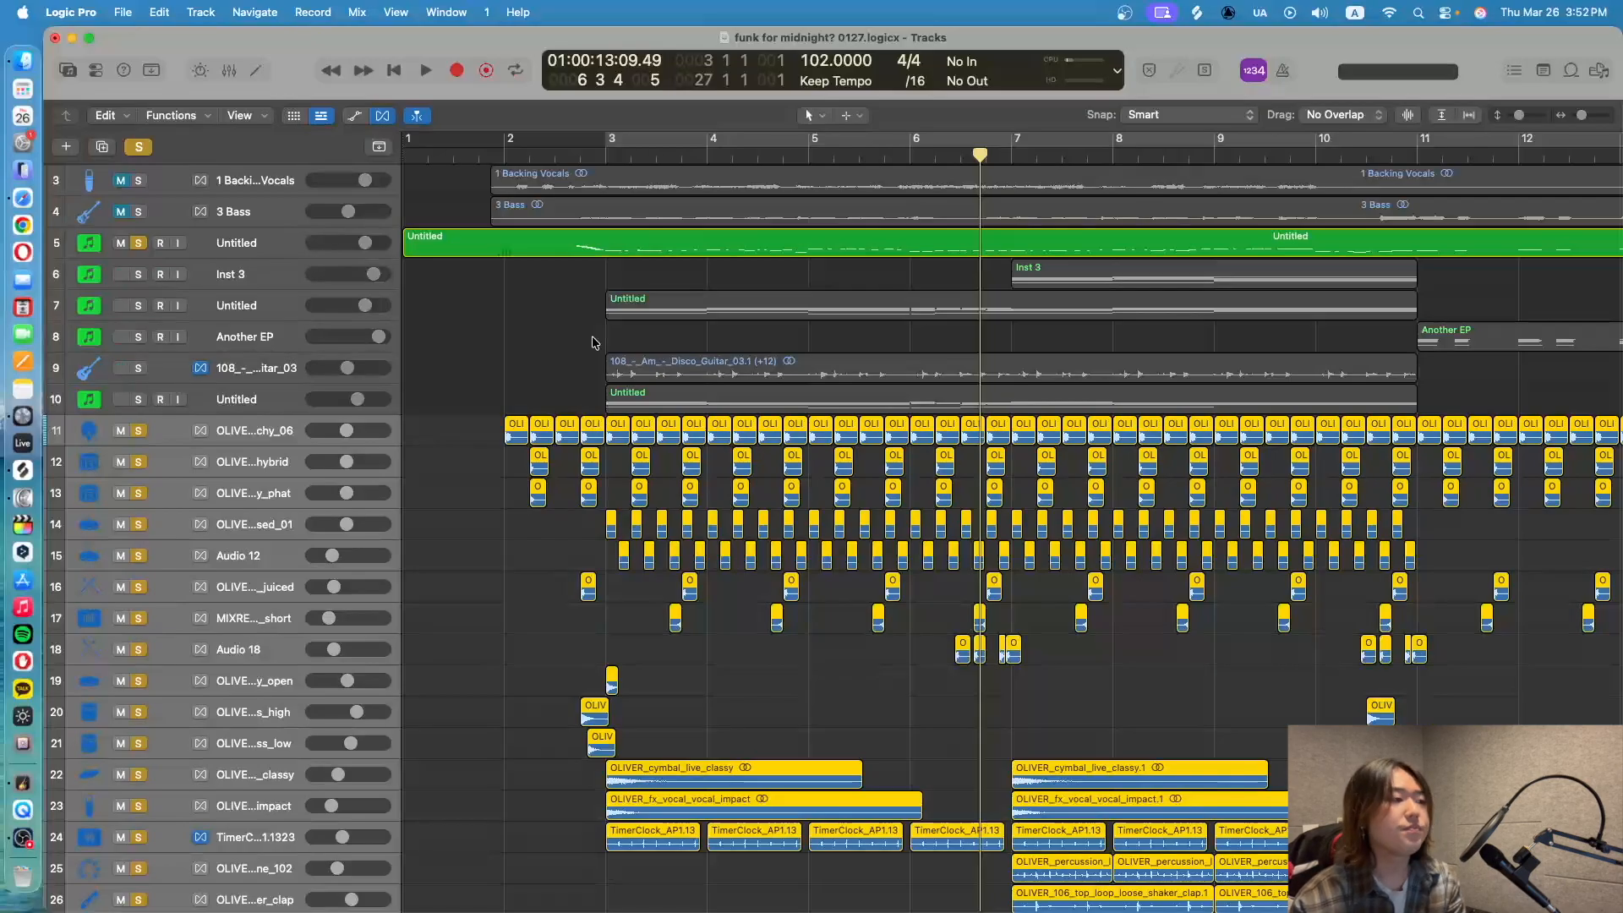
pyautogui.hscroll(1, 591, 341)
pyautogui.hscroll(-1, 427, 315)
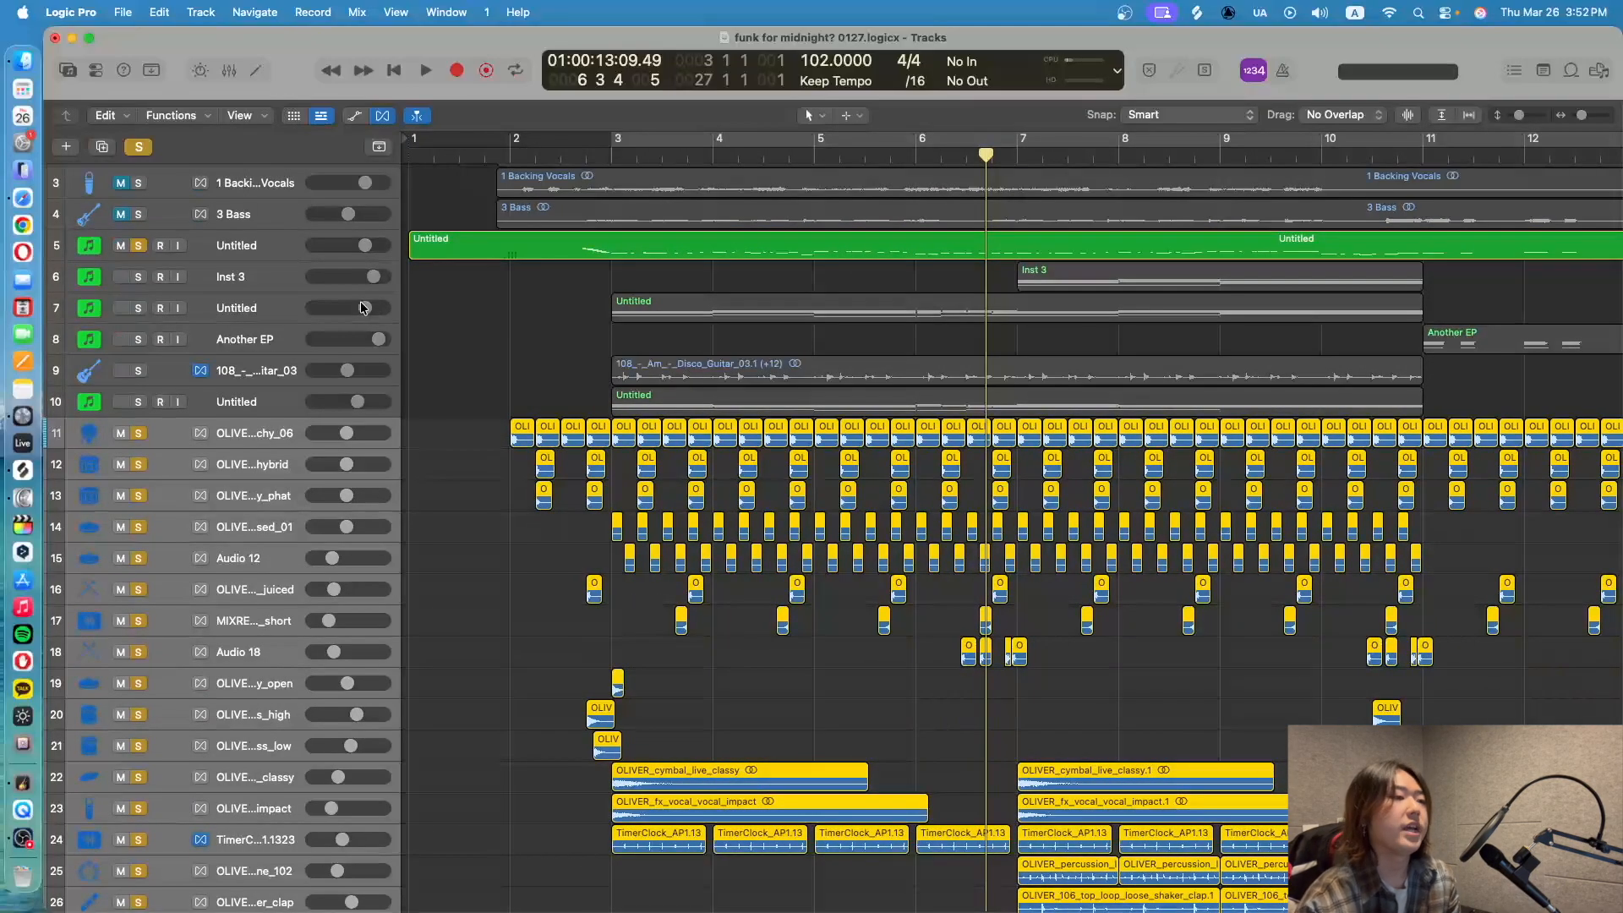
# Select the untitled instrument track 7, clear the other solos and solo only that track
pyautogui.click(263, 260)
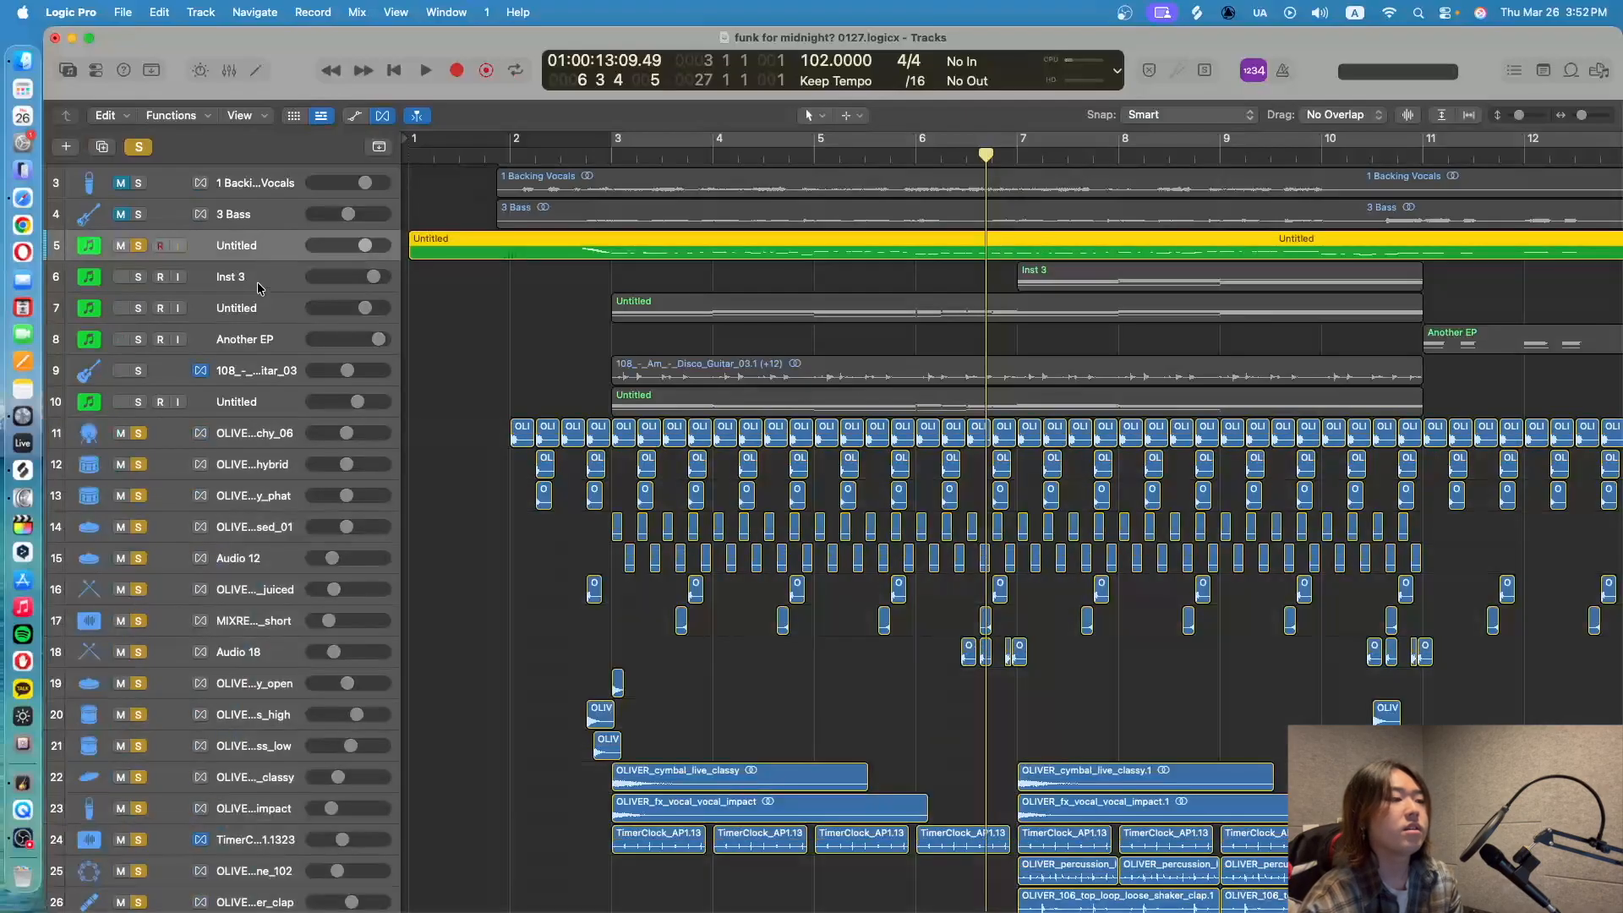
pyautogui.click(258, 281)
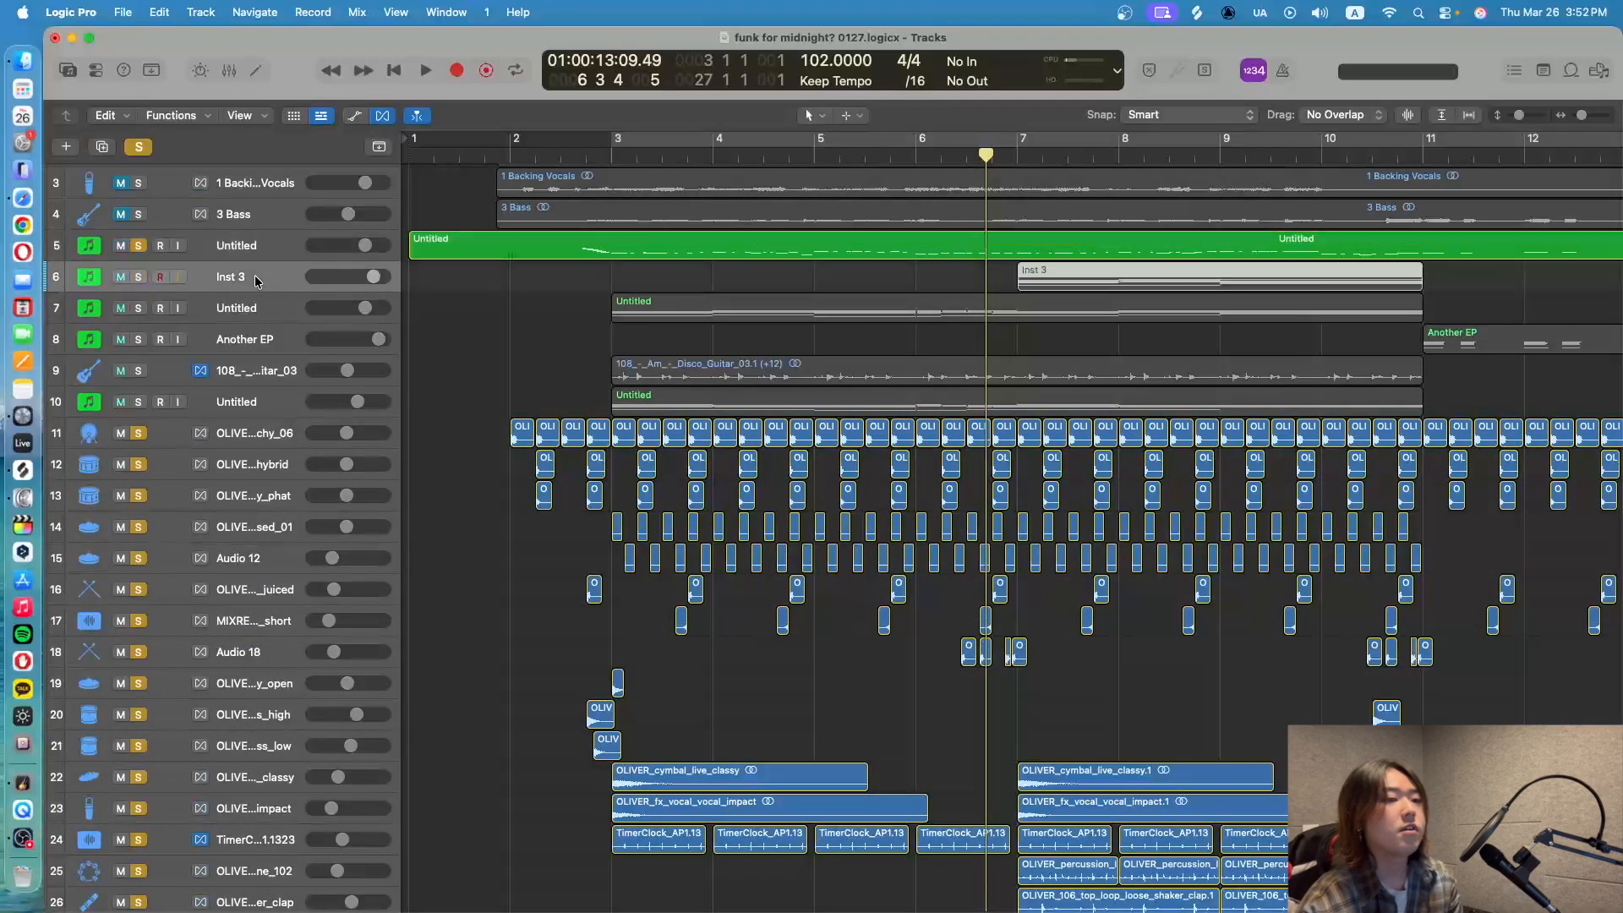
pyautogui.click(255, 311)
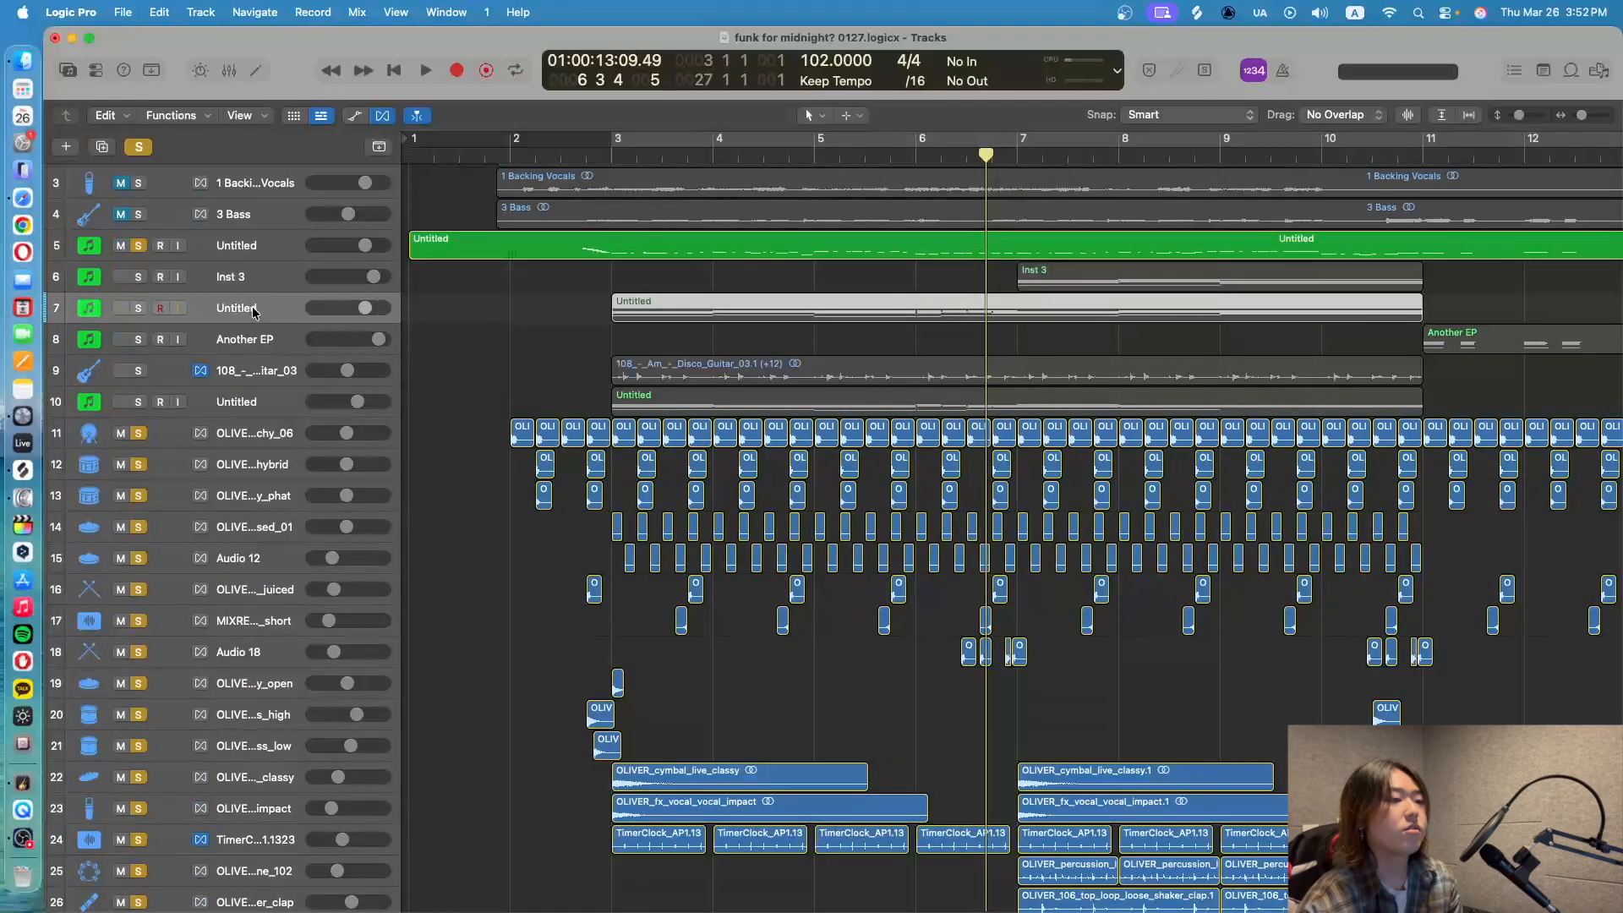
pyautogui.click(139, 313)
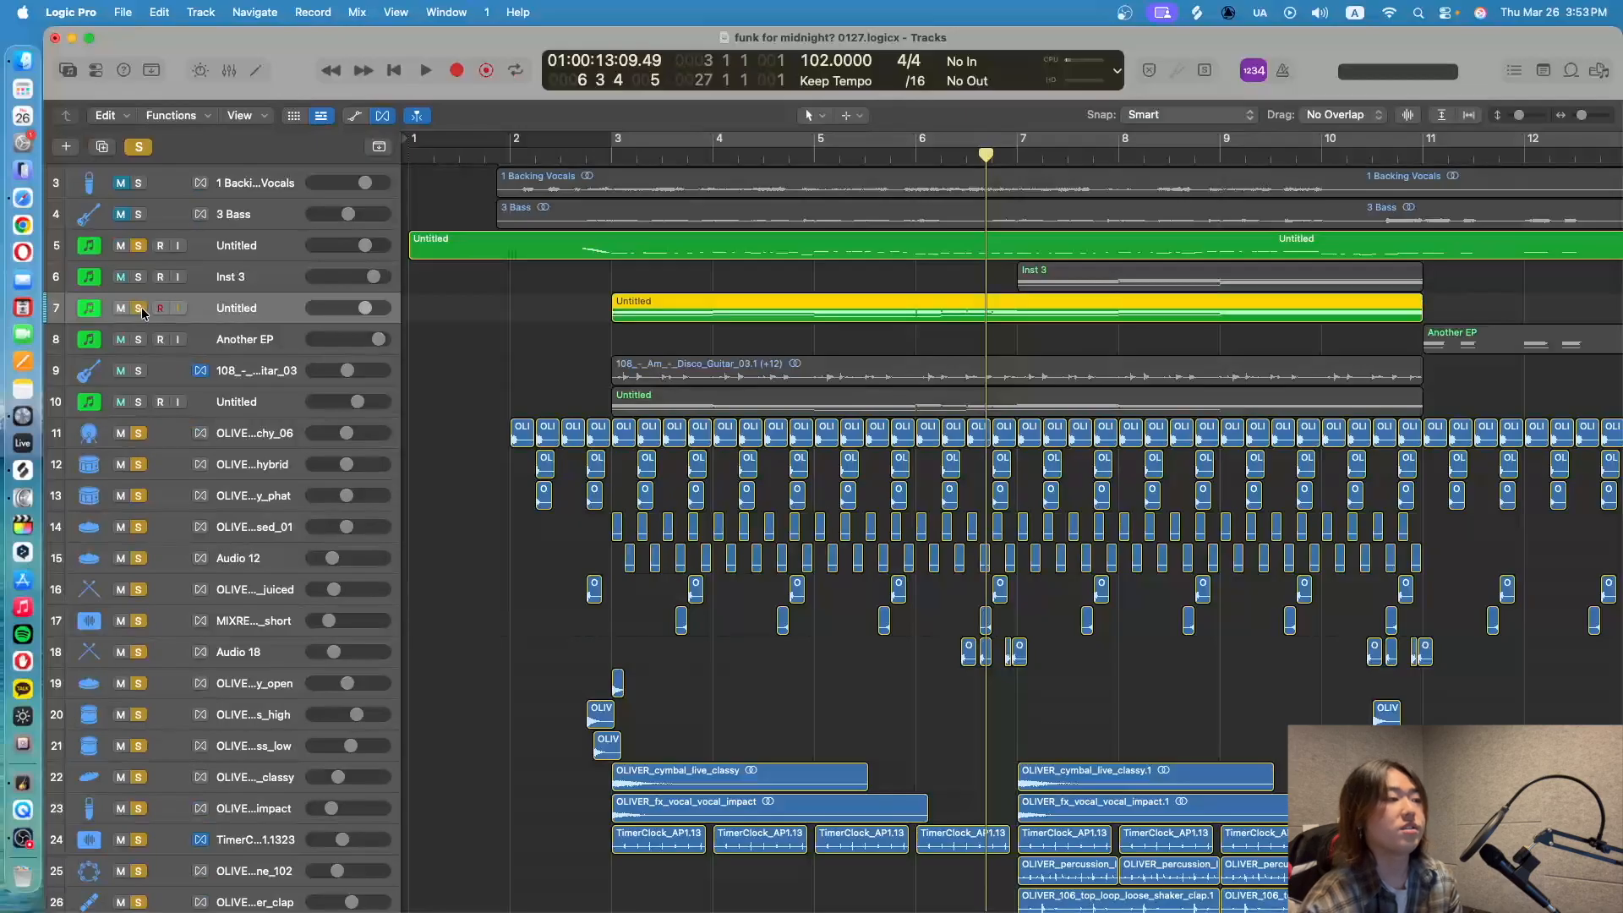
pyautogui.click(141, 147)
pyautogui.click(140, 311)
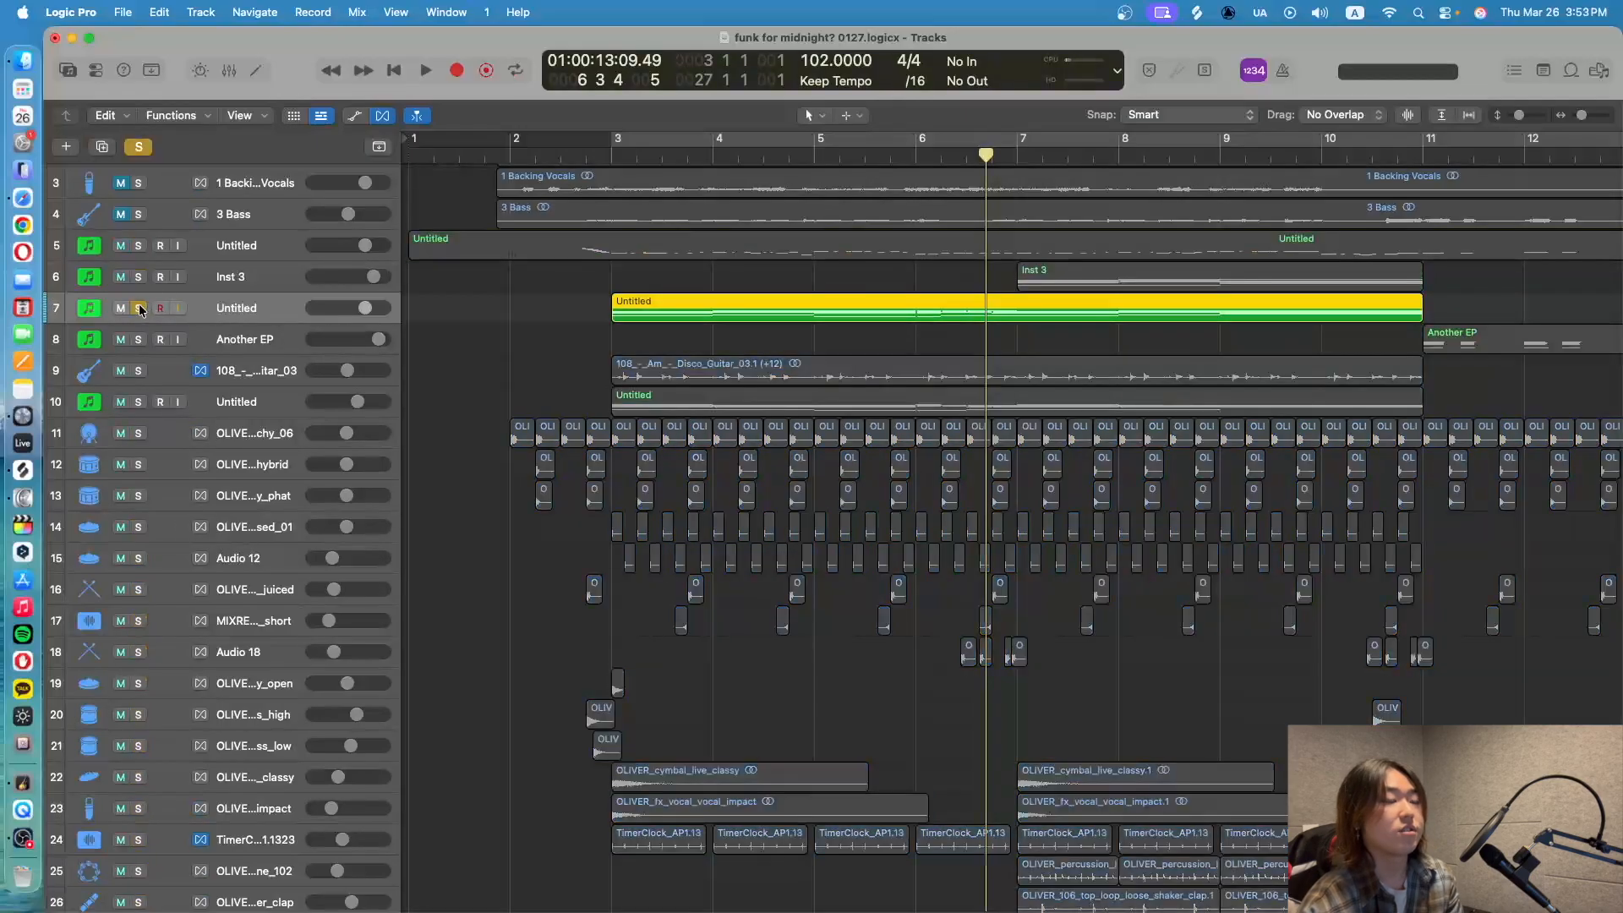
# Show the project's chord progression note, play the soloed track 7 from bar 3 into bar 8, and close the notes
pyautogui.click(1543, 70)
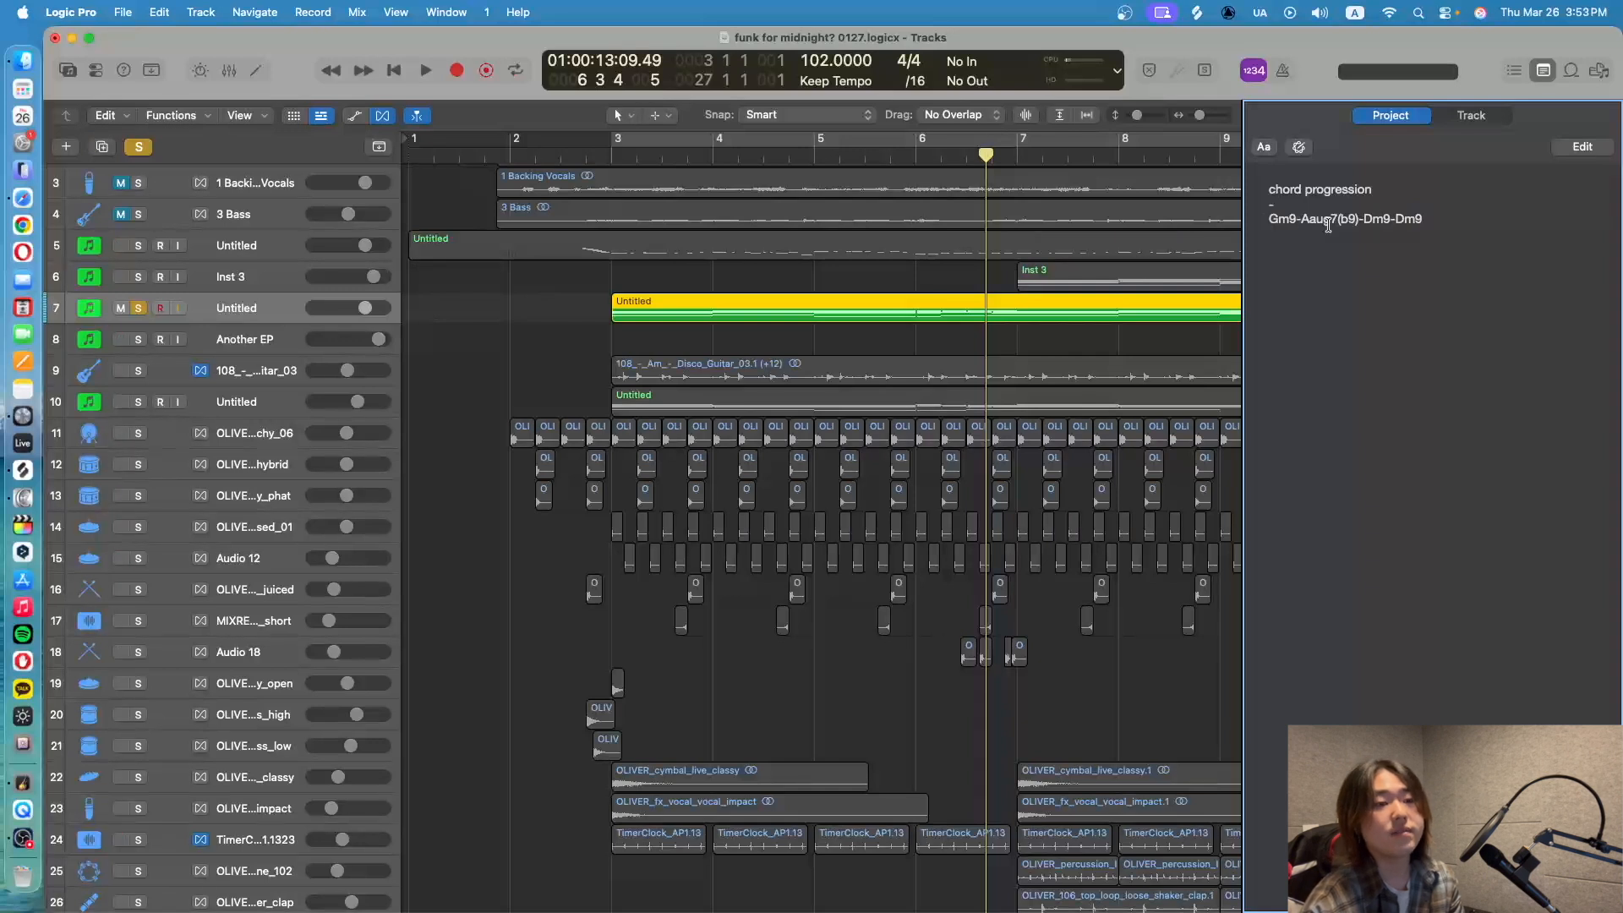
pyautogui.click(631, 156)
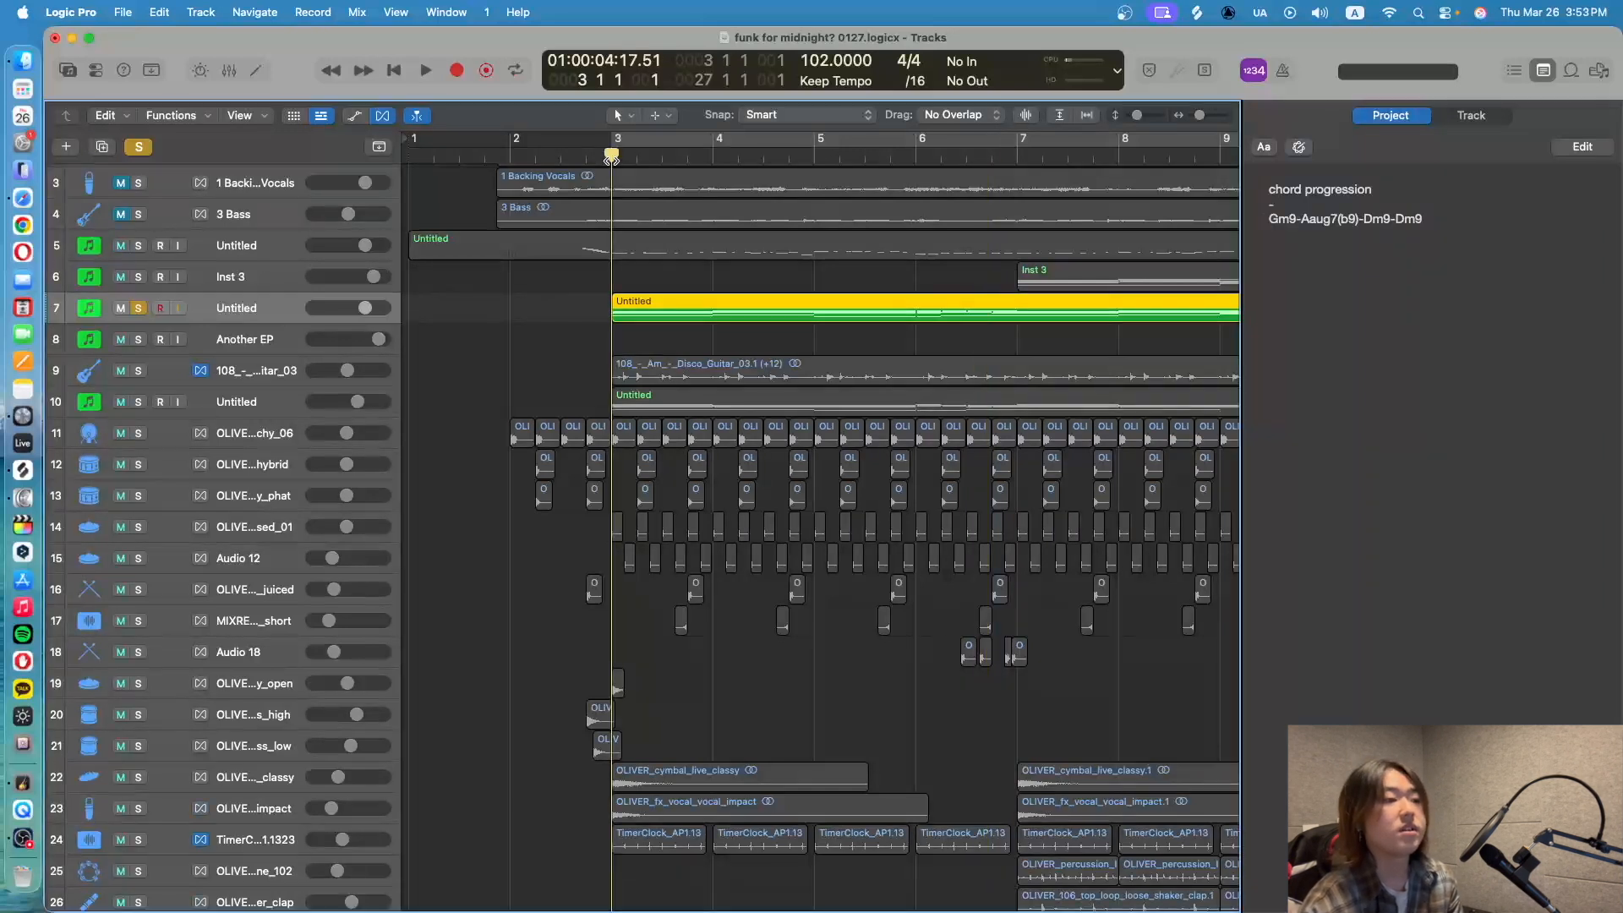
pyautogui.hscroll(3, 461, 237)
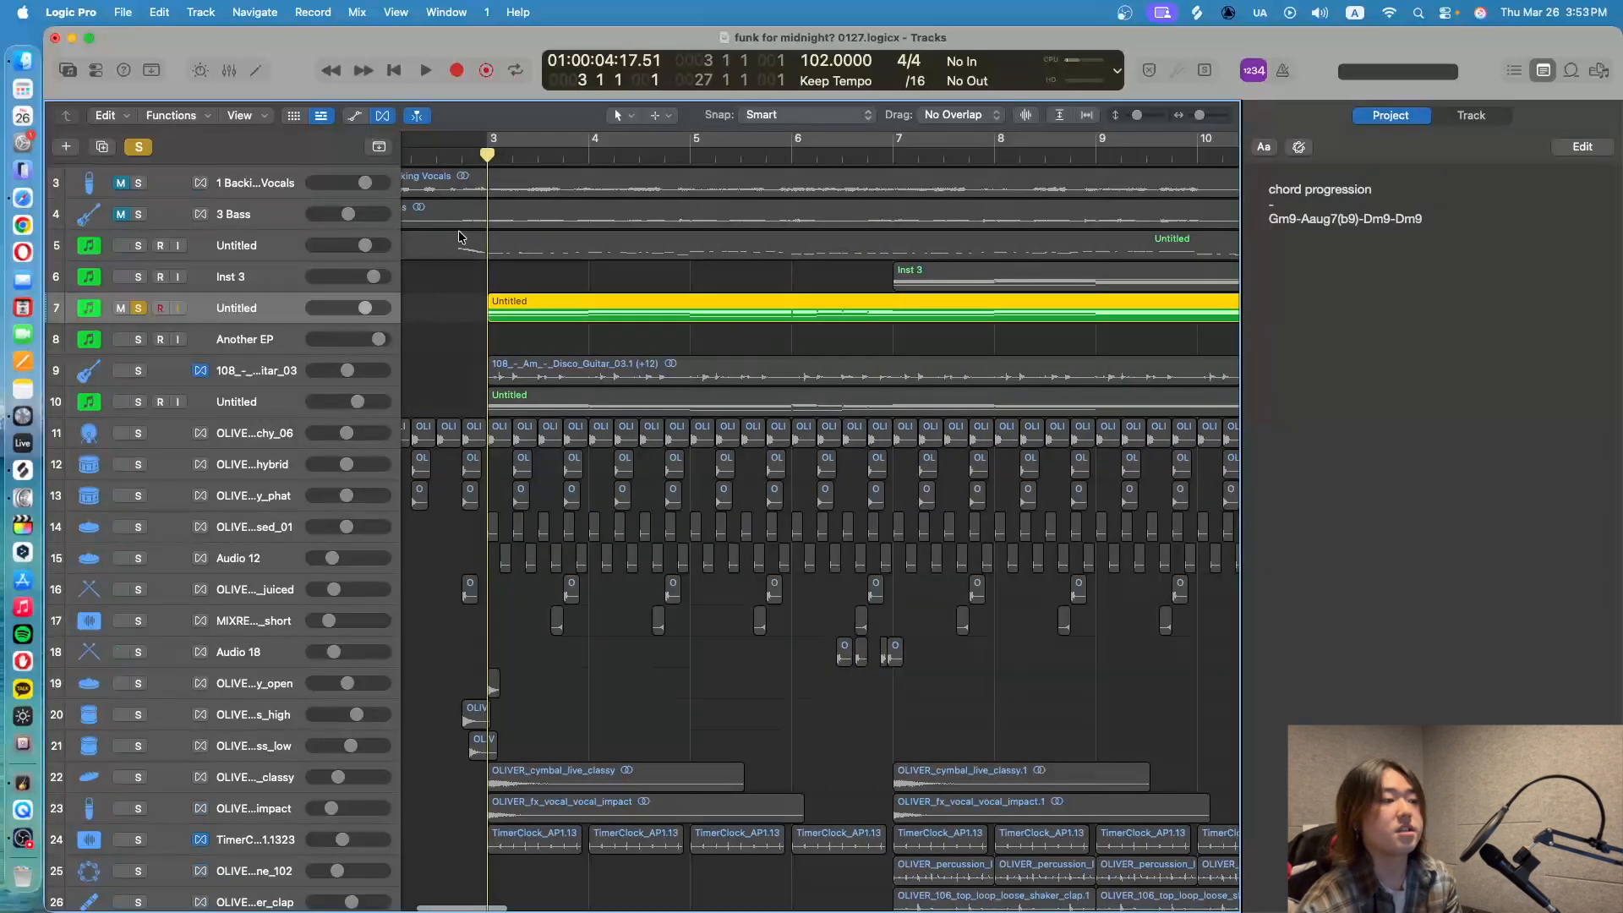
pyautogui.hscroll(1, 459, 236)
pyautogui.press('space')
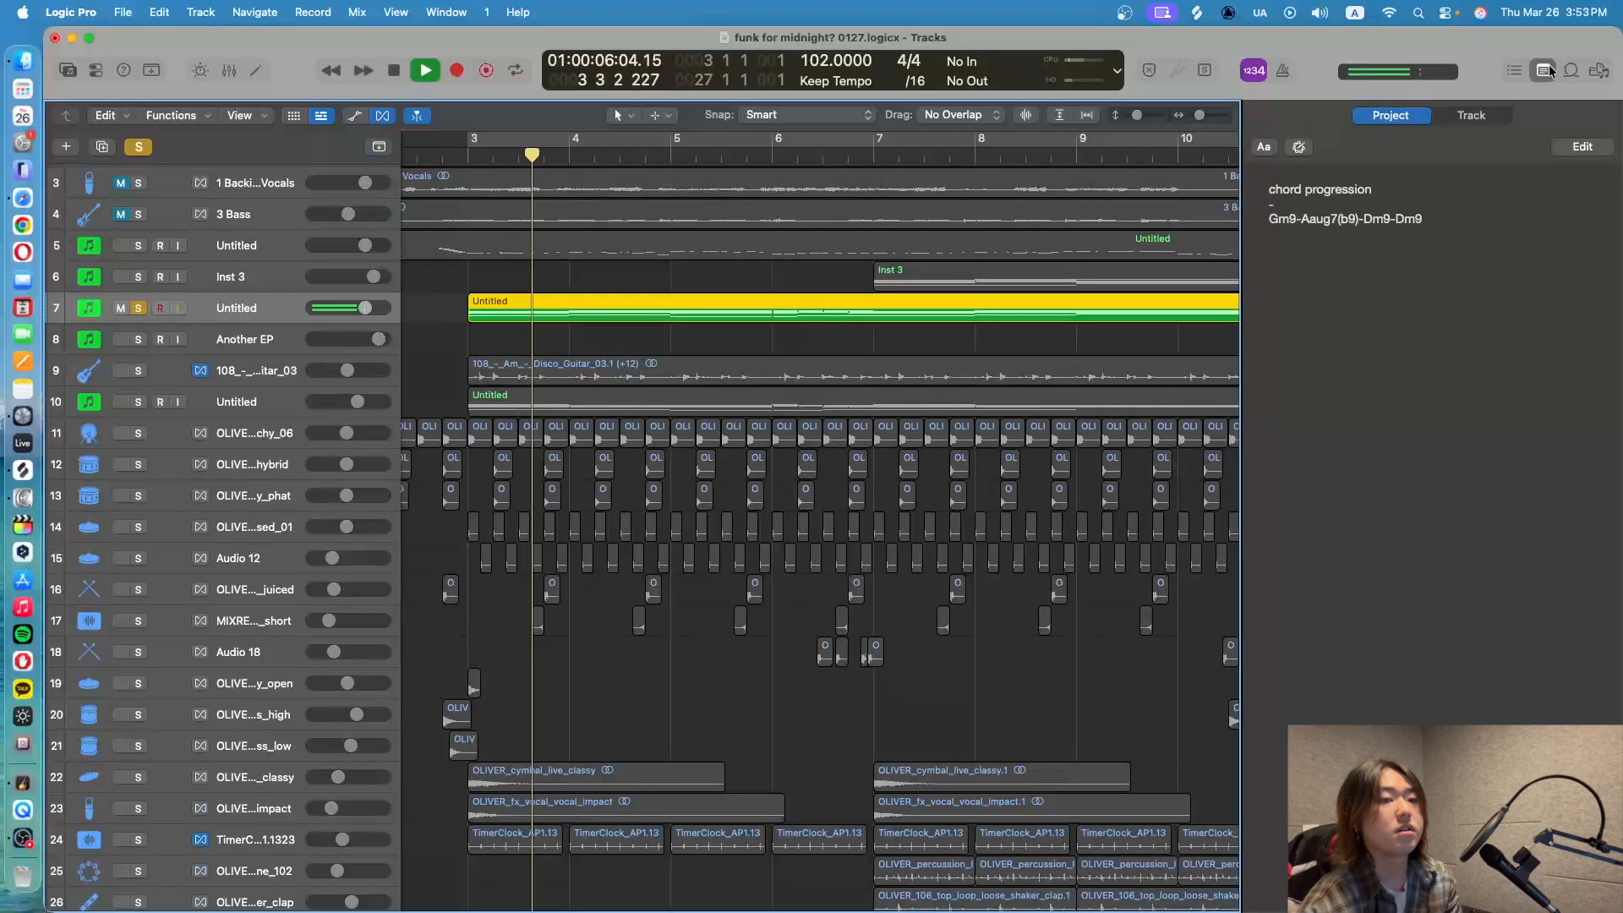
pyautogui.press('alt+super+p')
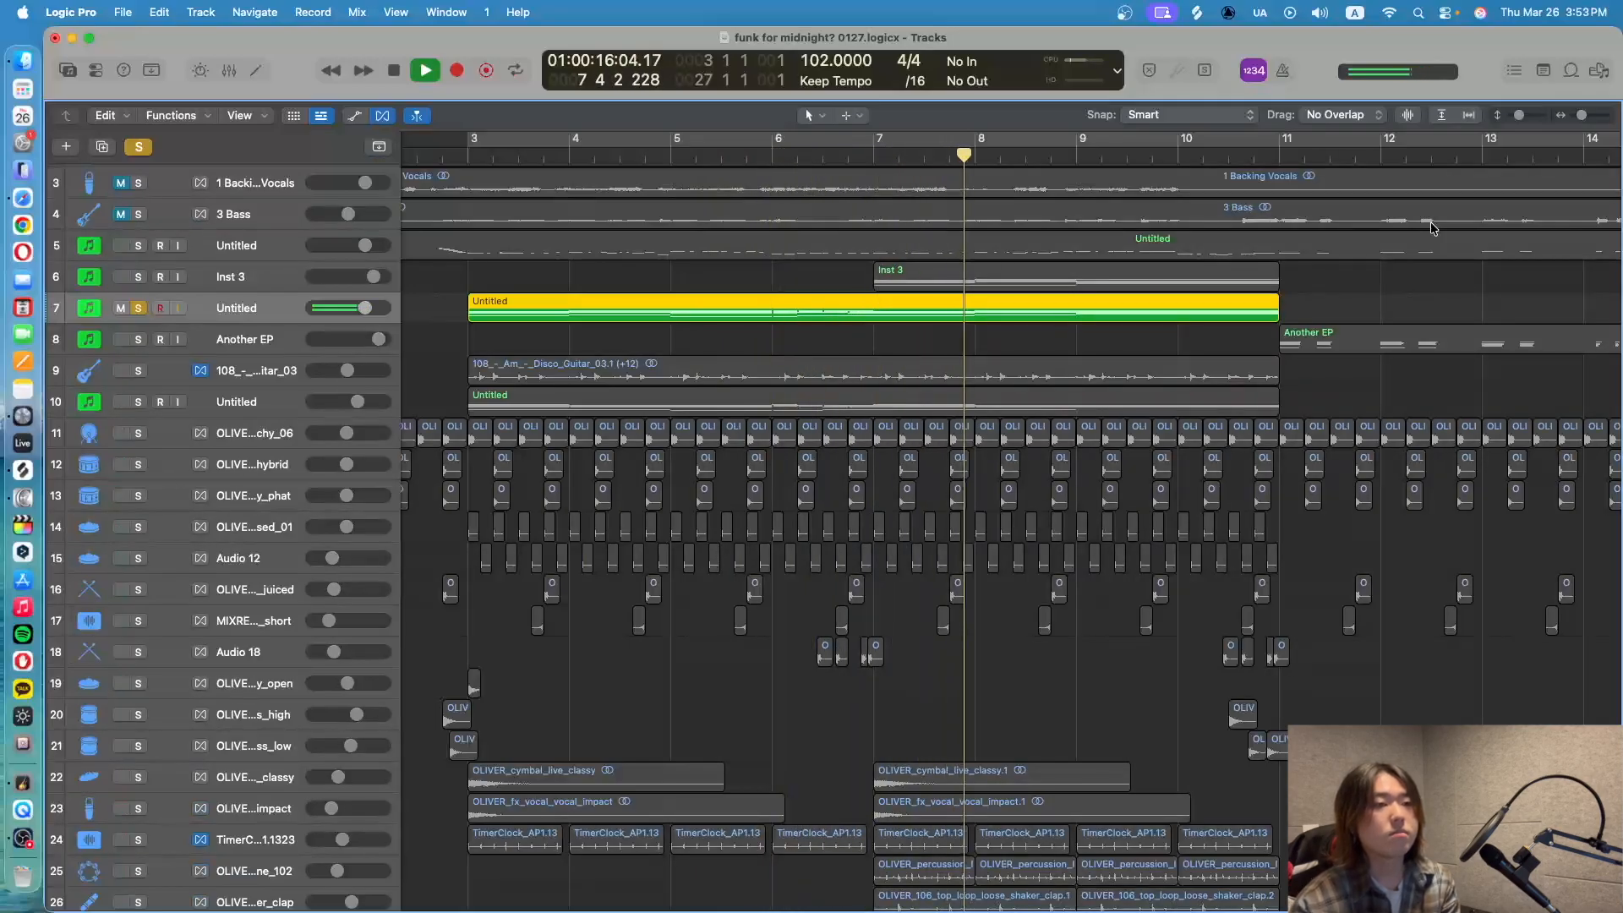
pyautogui.press('space')
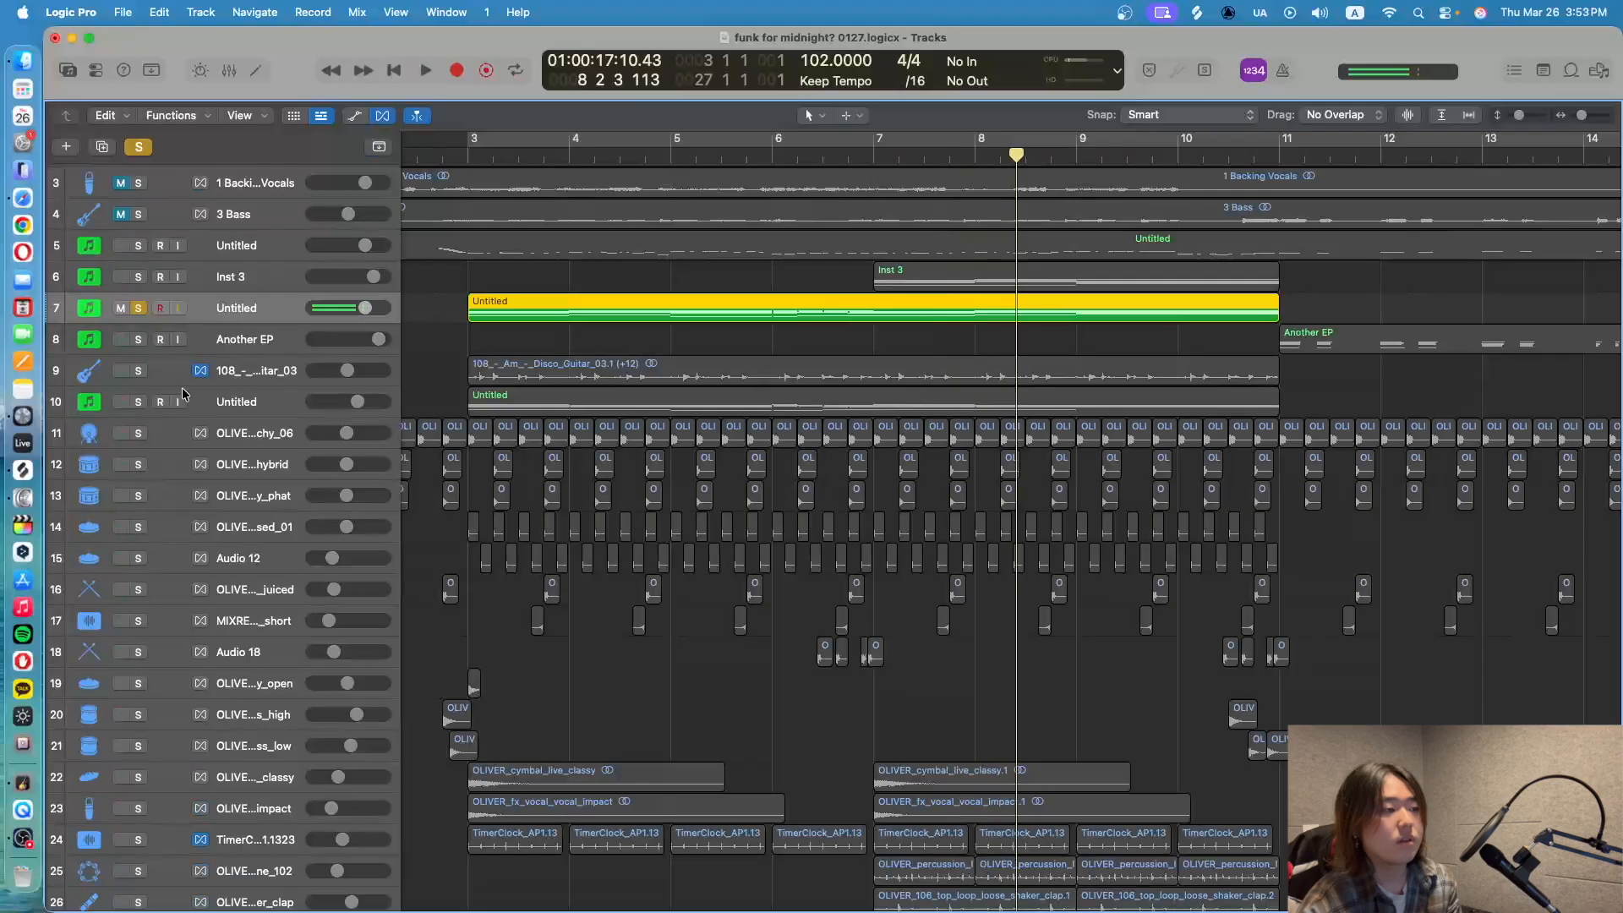
# Solo track 10 along with track 7 and play both from bar 3 into bar 10
pyautogui.click(137, 402)
pyautogui.click(467, 158)
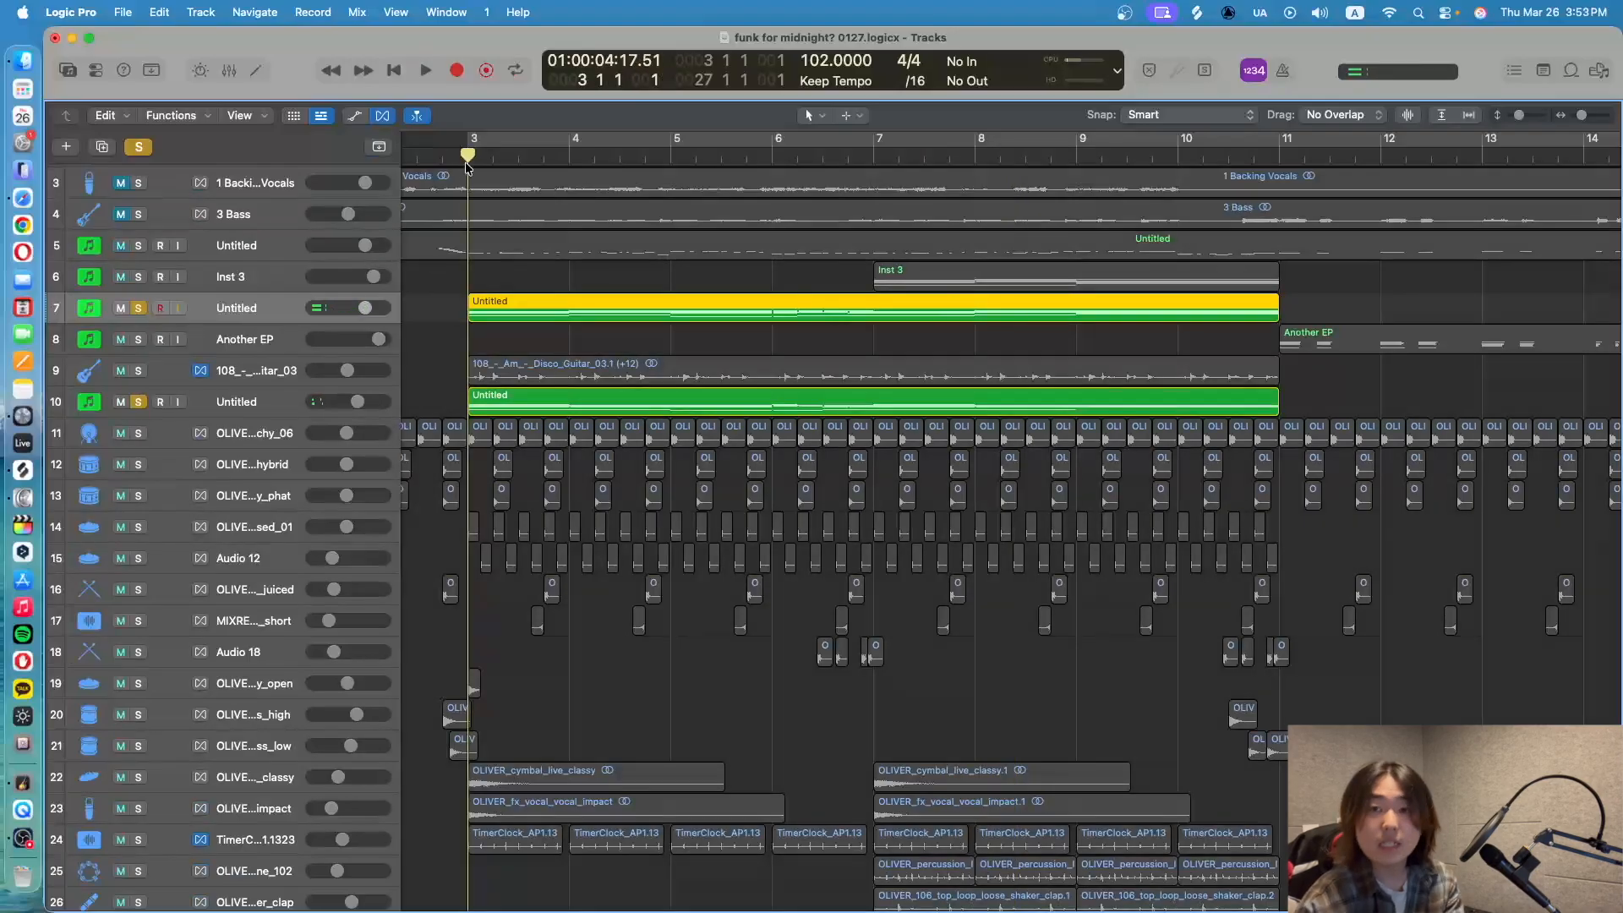
pyautogui.press('space')
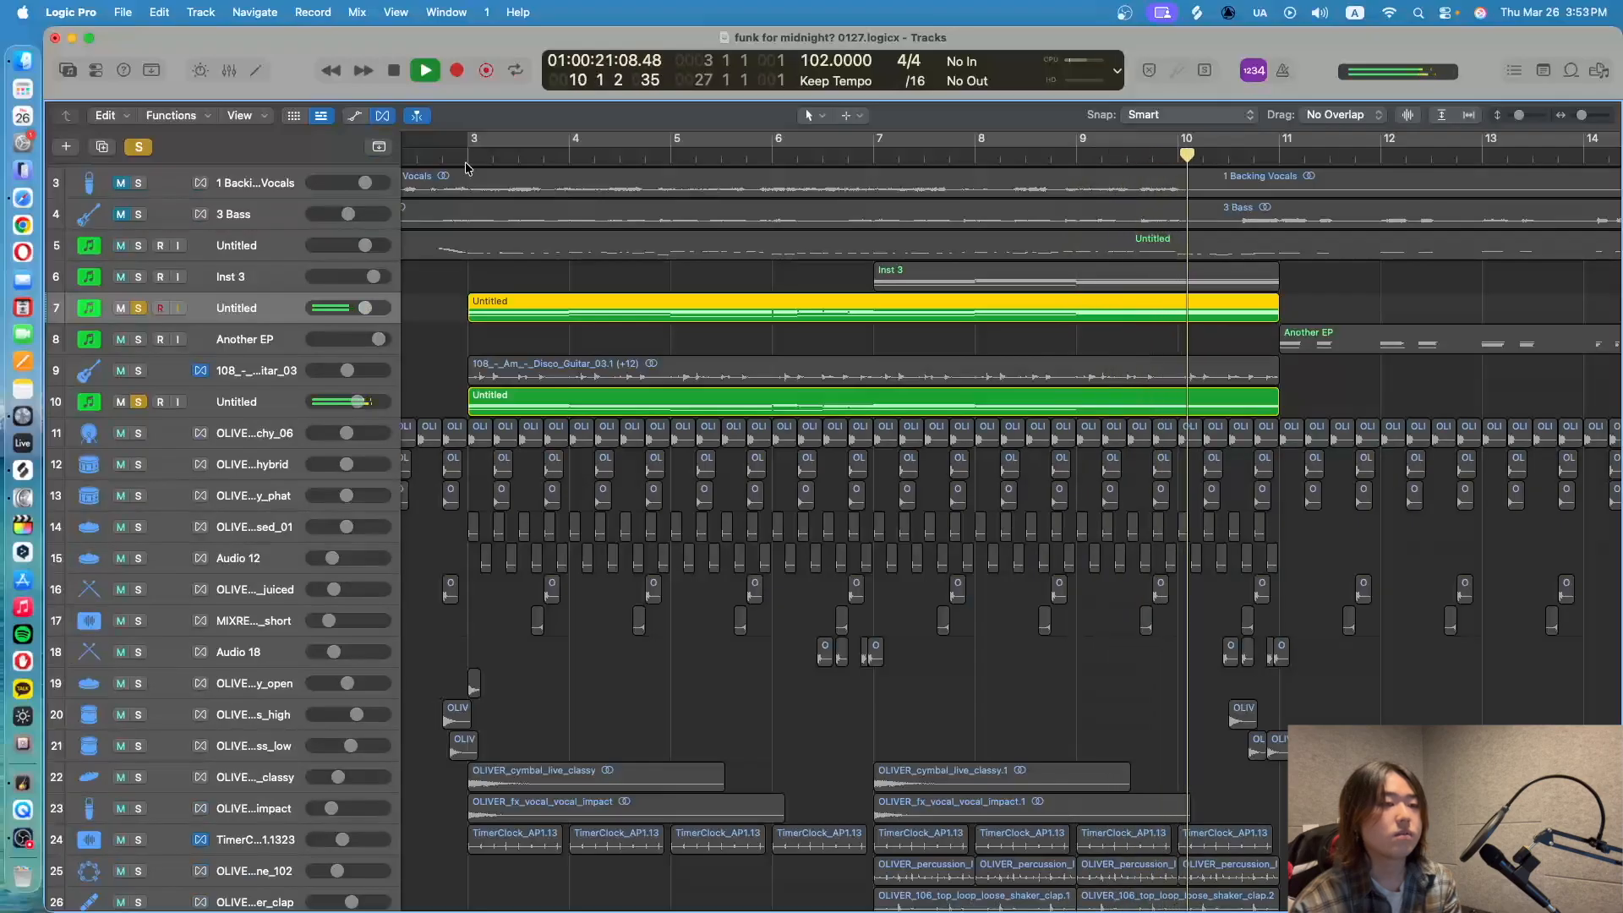
pyautogui.press('space')
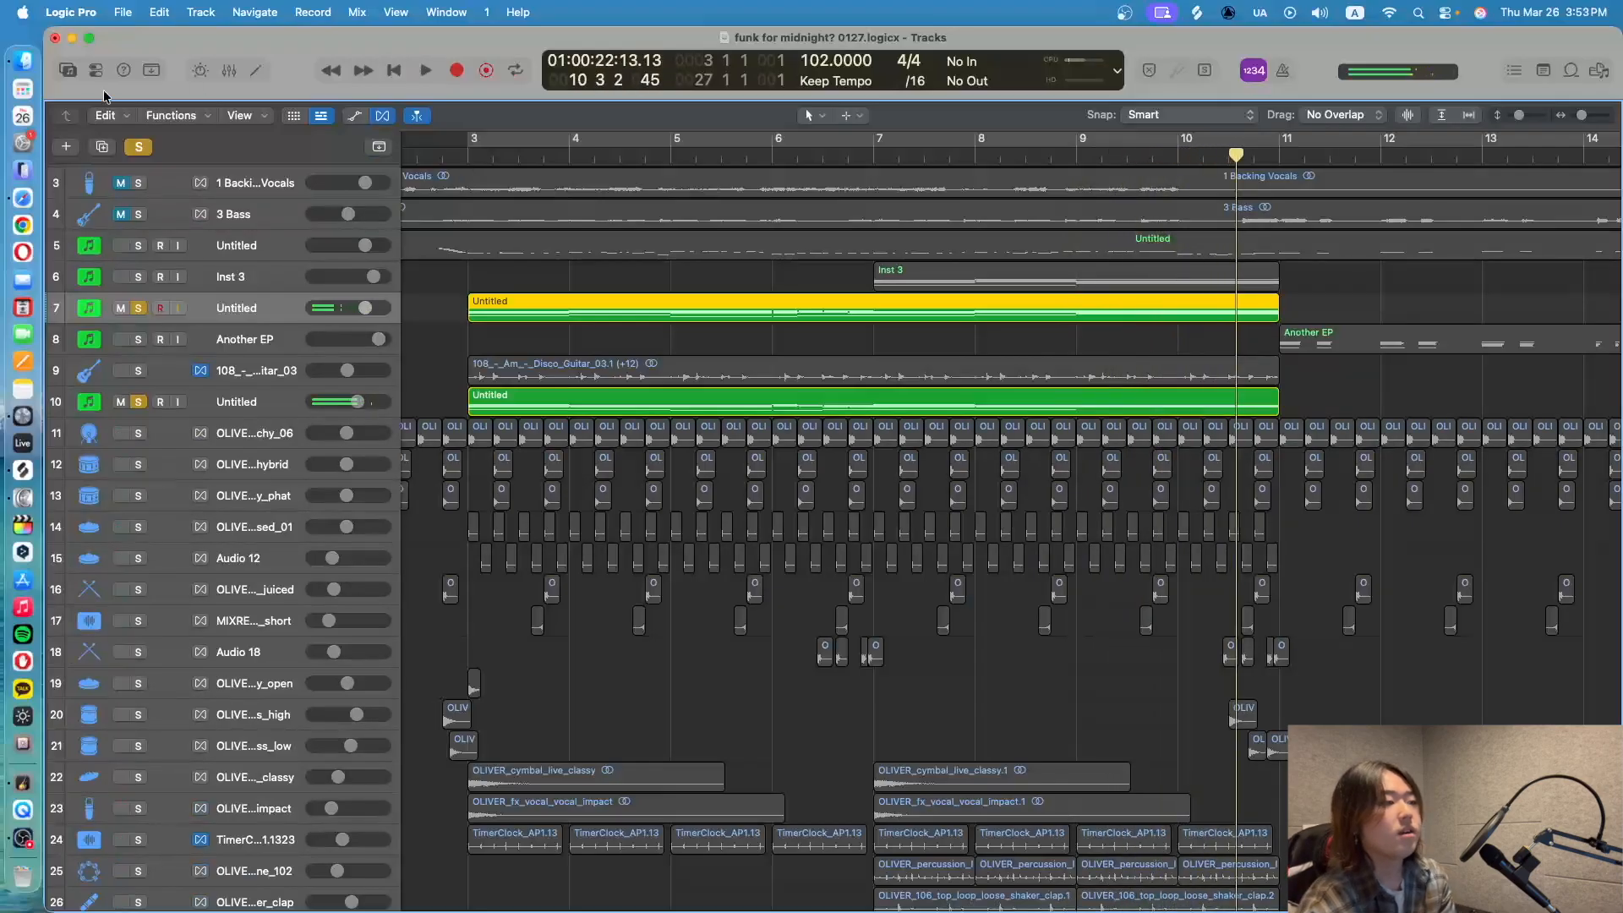
# Clear the solos, solo only the disco guitar on track 9 and place the playhead just before bar 3
pyautogui.click(139, 146)
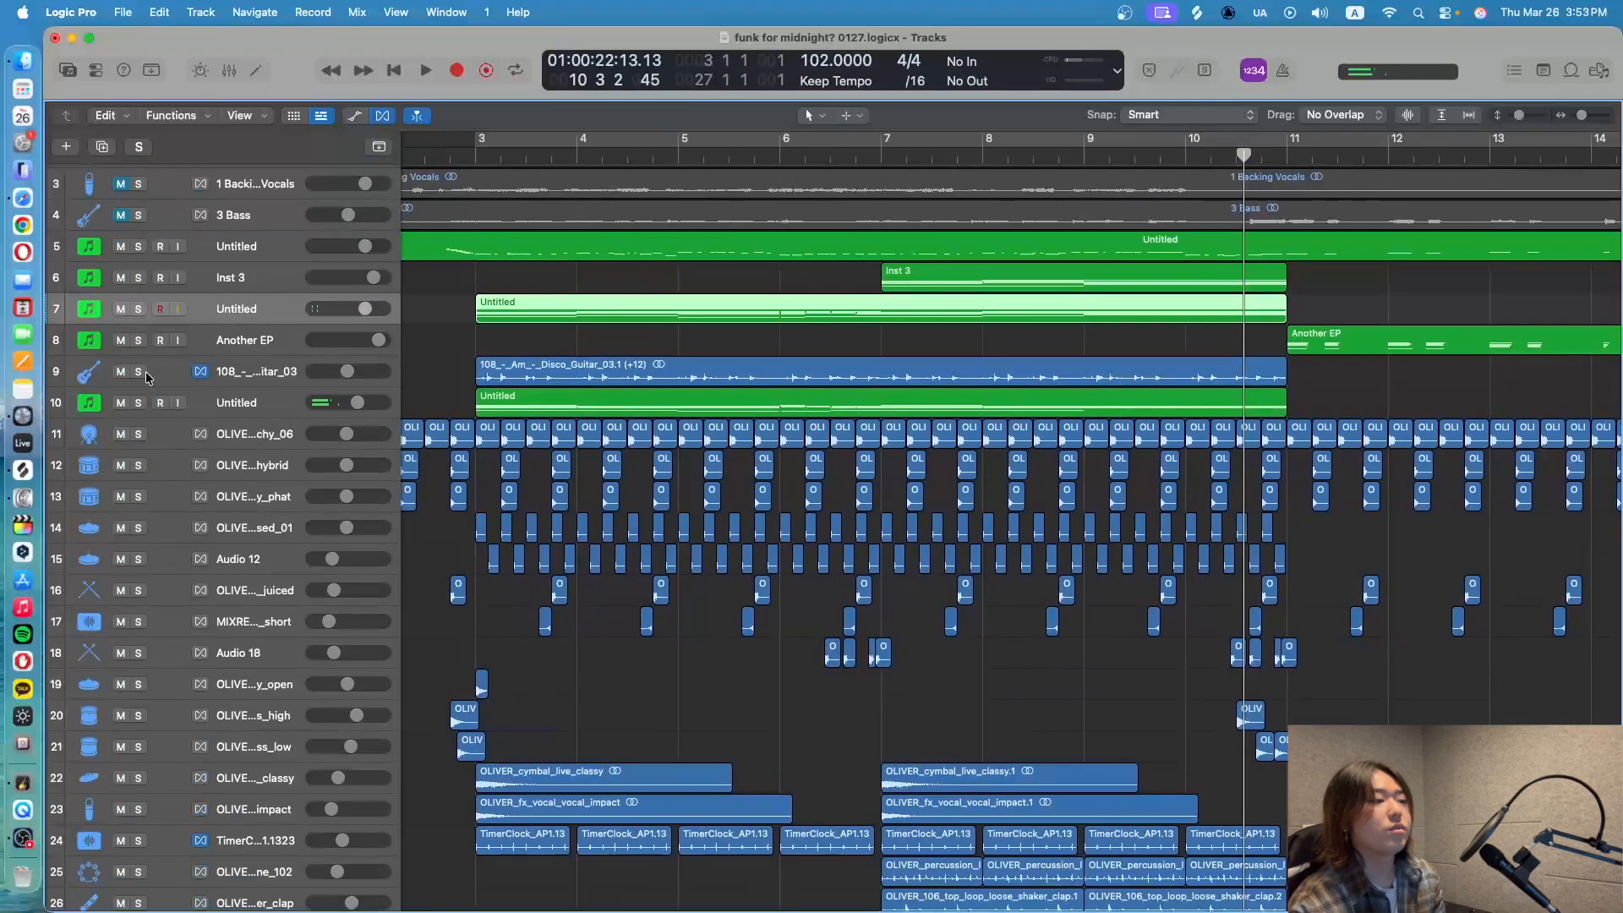
pyautogui.click(137, 380)
pyautogui.click(138, 375)
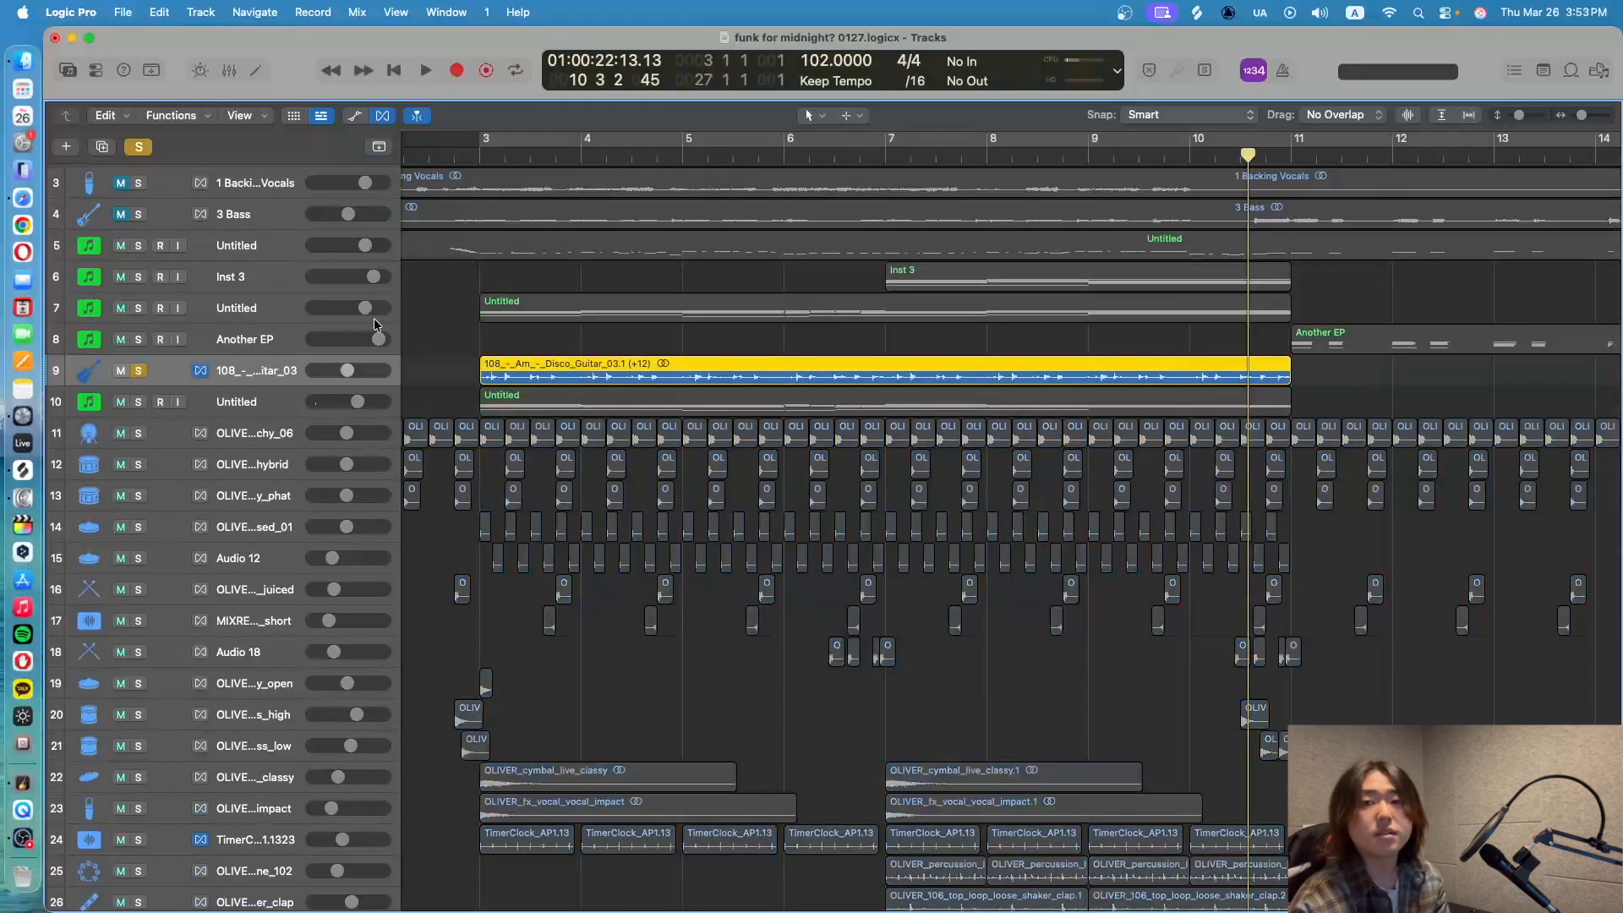
pyautogui.click(475, 156)
# Briefly bring up the Splice sample browser, return to Logic Pro and play the soloed disco guitar from bar 3 into bar 10
pyautogui.click(20, 470)
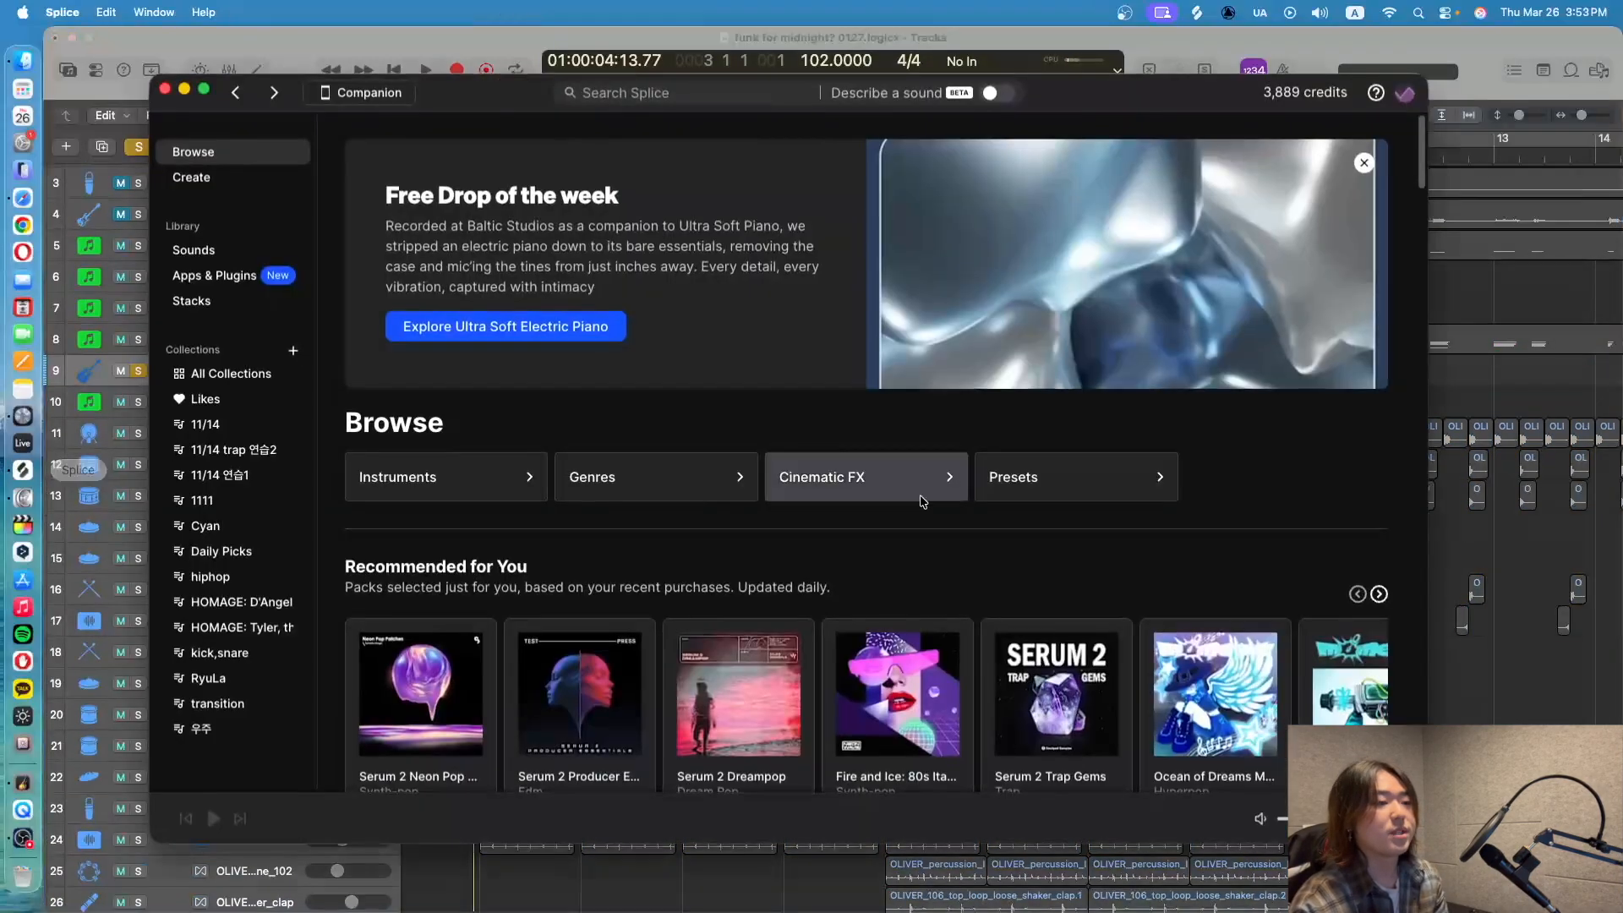
pyautogui.click(1586, 646)
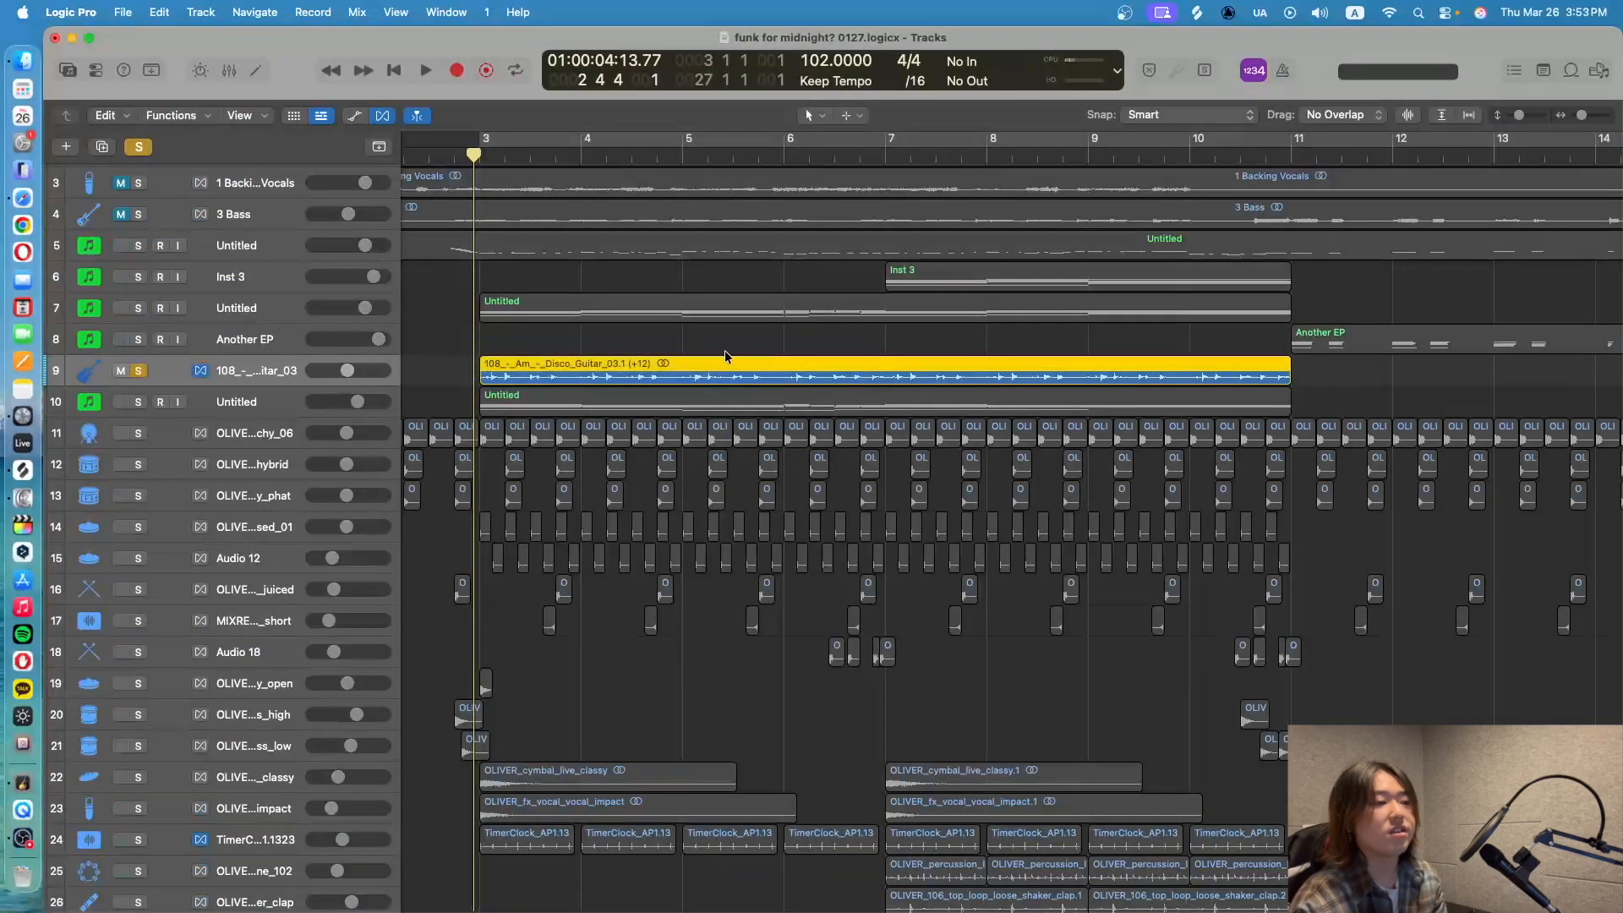
pyautogui.scroll(-1, 558, 355)
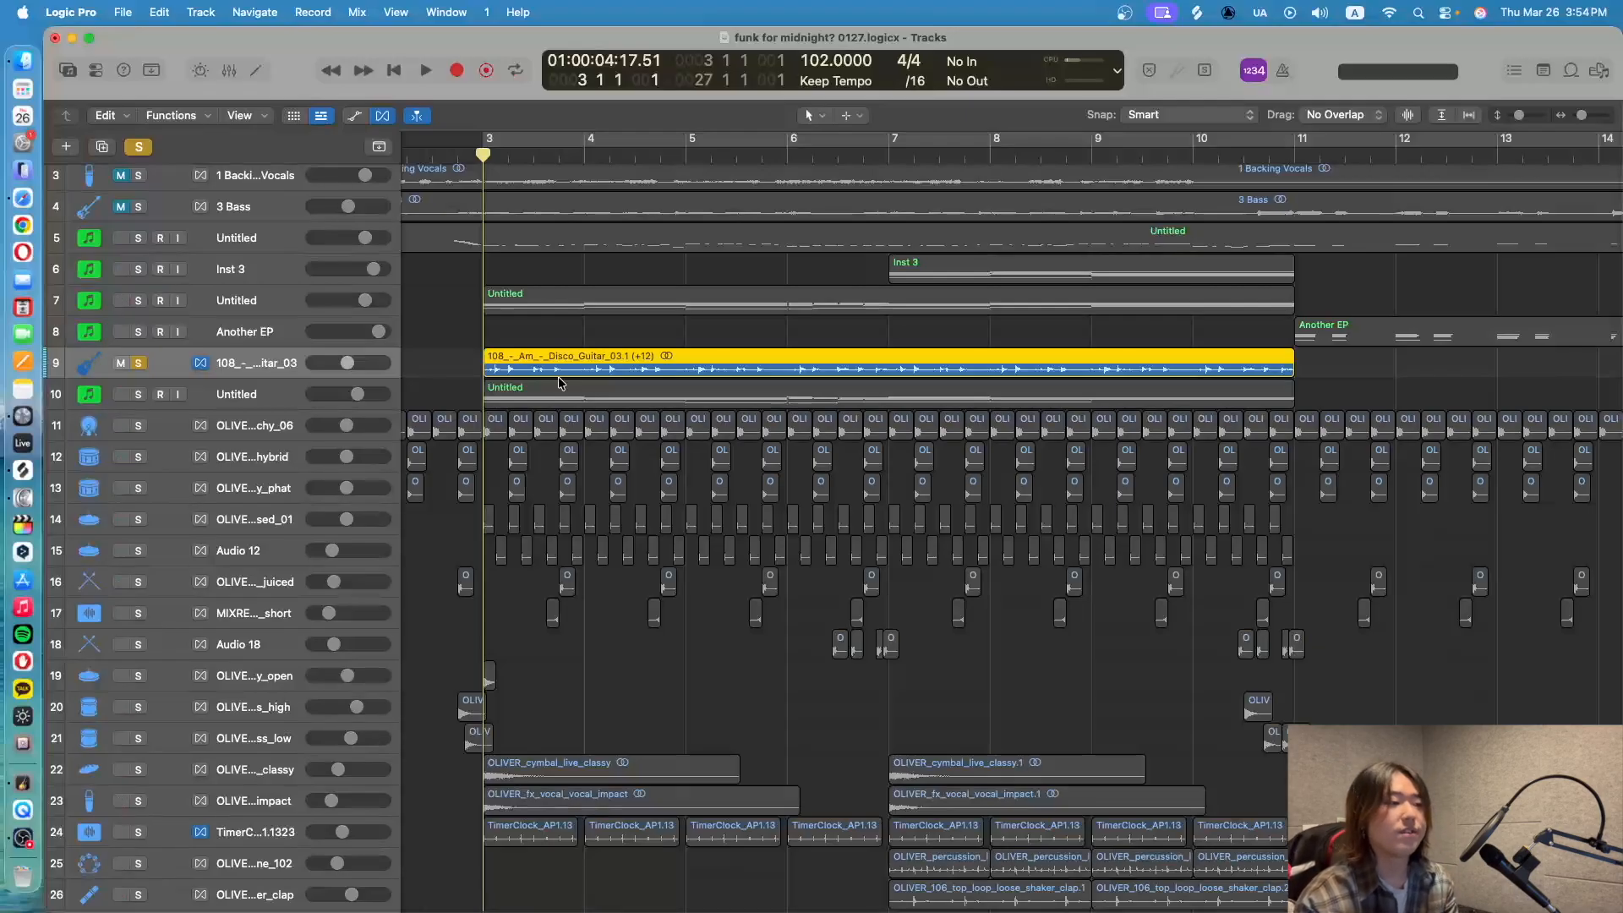
pyautogui.press('space')
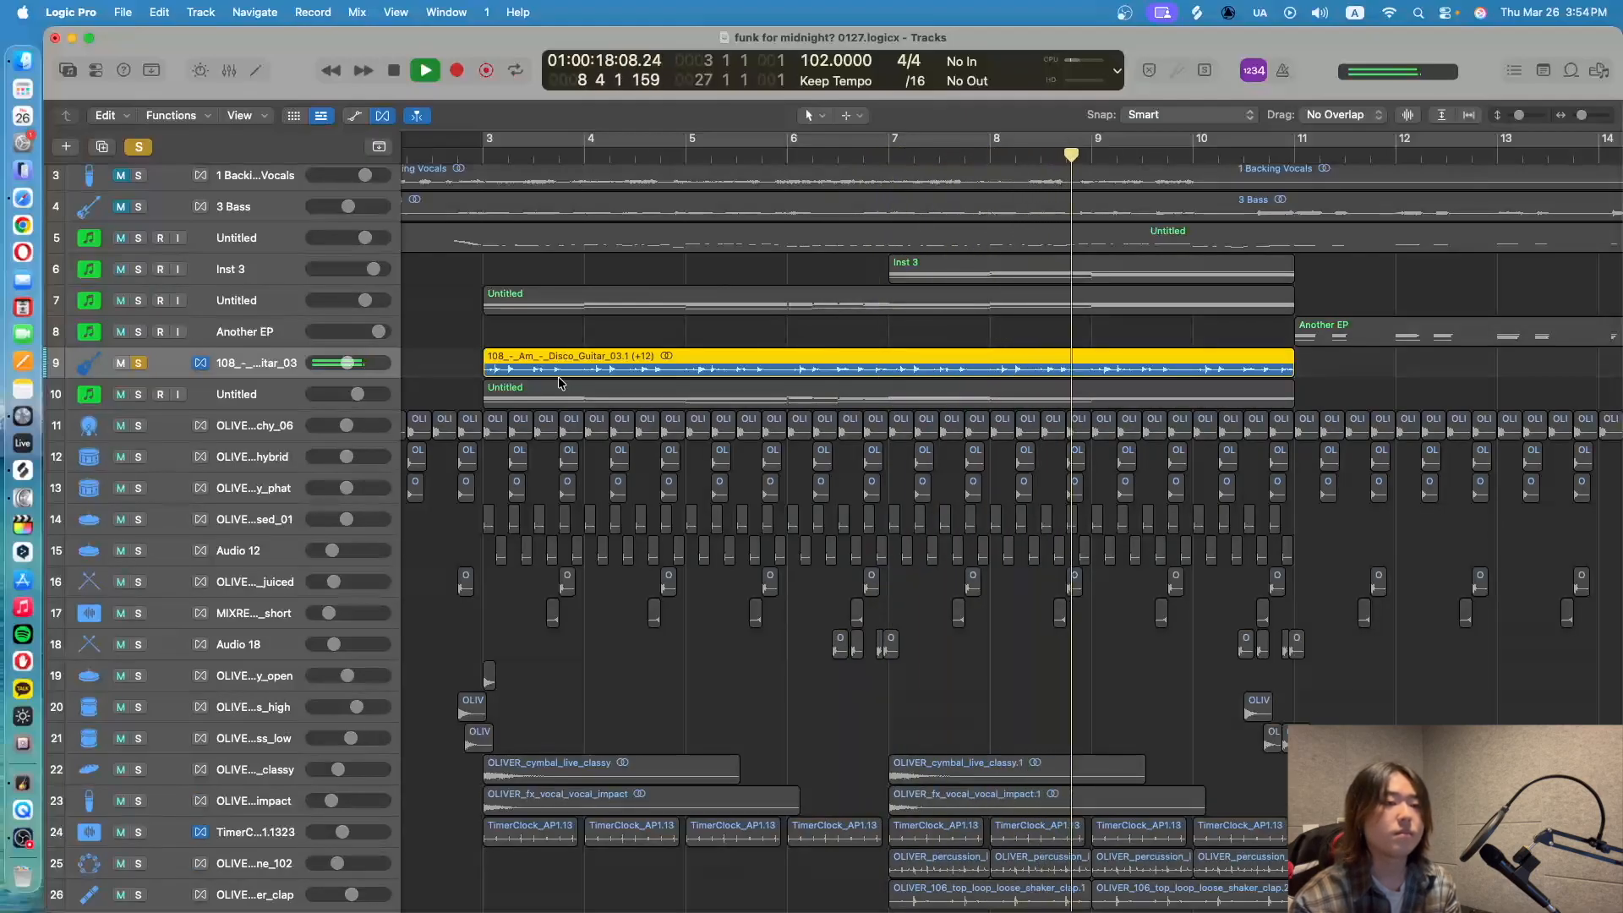
# Clear the disco guitar's solo and select tracks 5, 13, 7 and the disco guitar on track 9 in turn
pyautogui.click(139, 149)
pyautogui.click(246, 235)
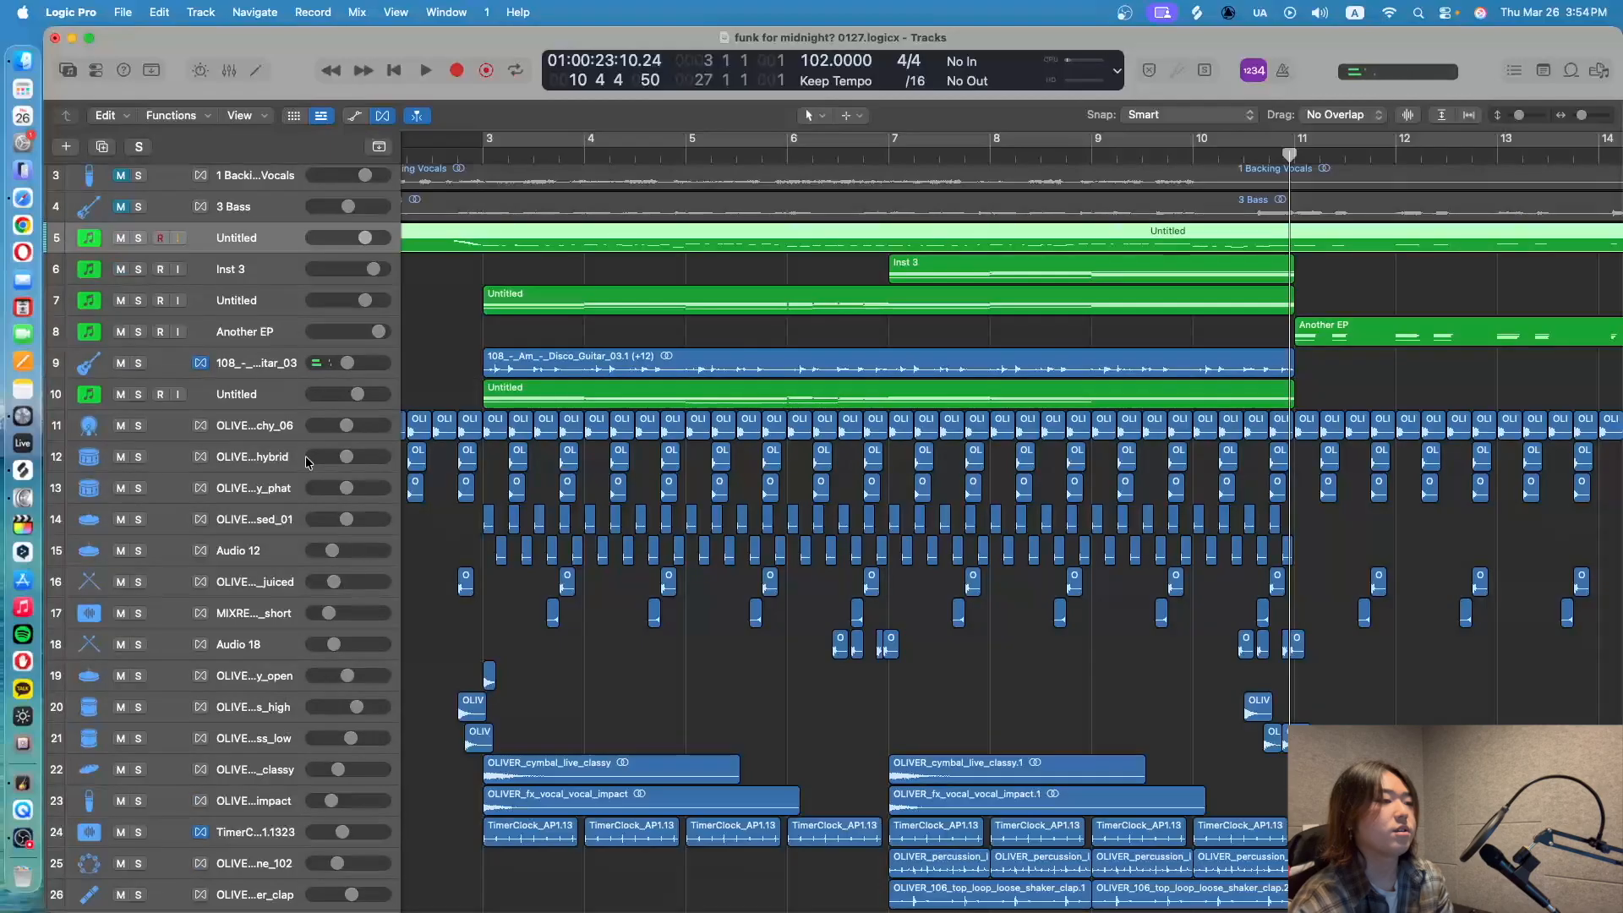
pyautogui.click(257, 499)
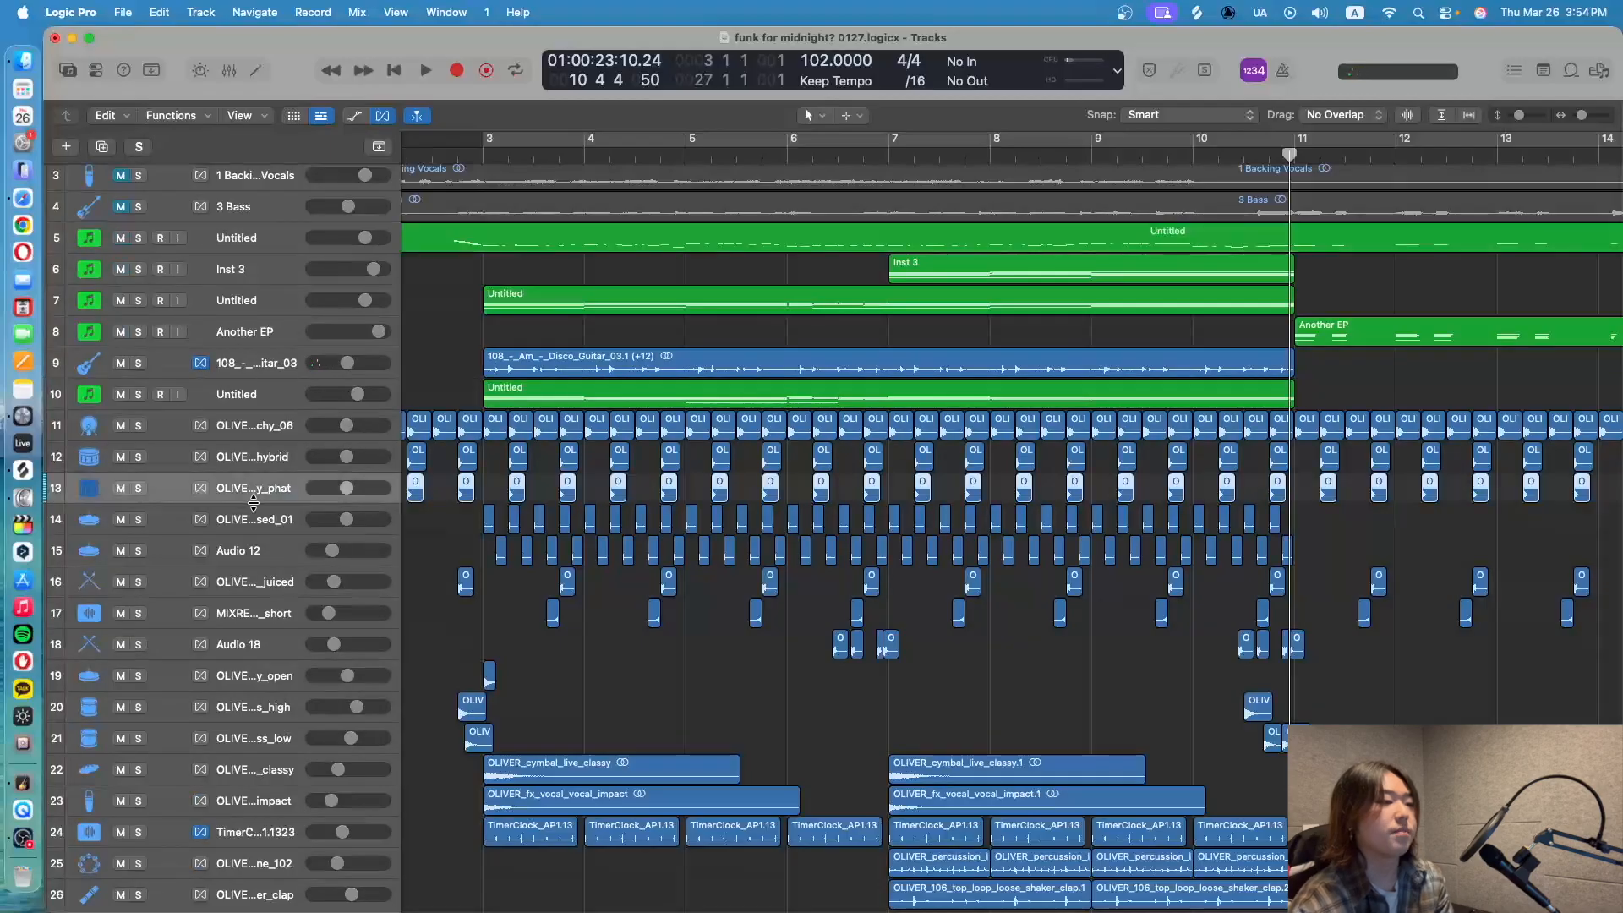
pyautogui.click(271, 314)
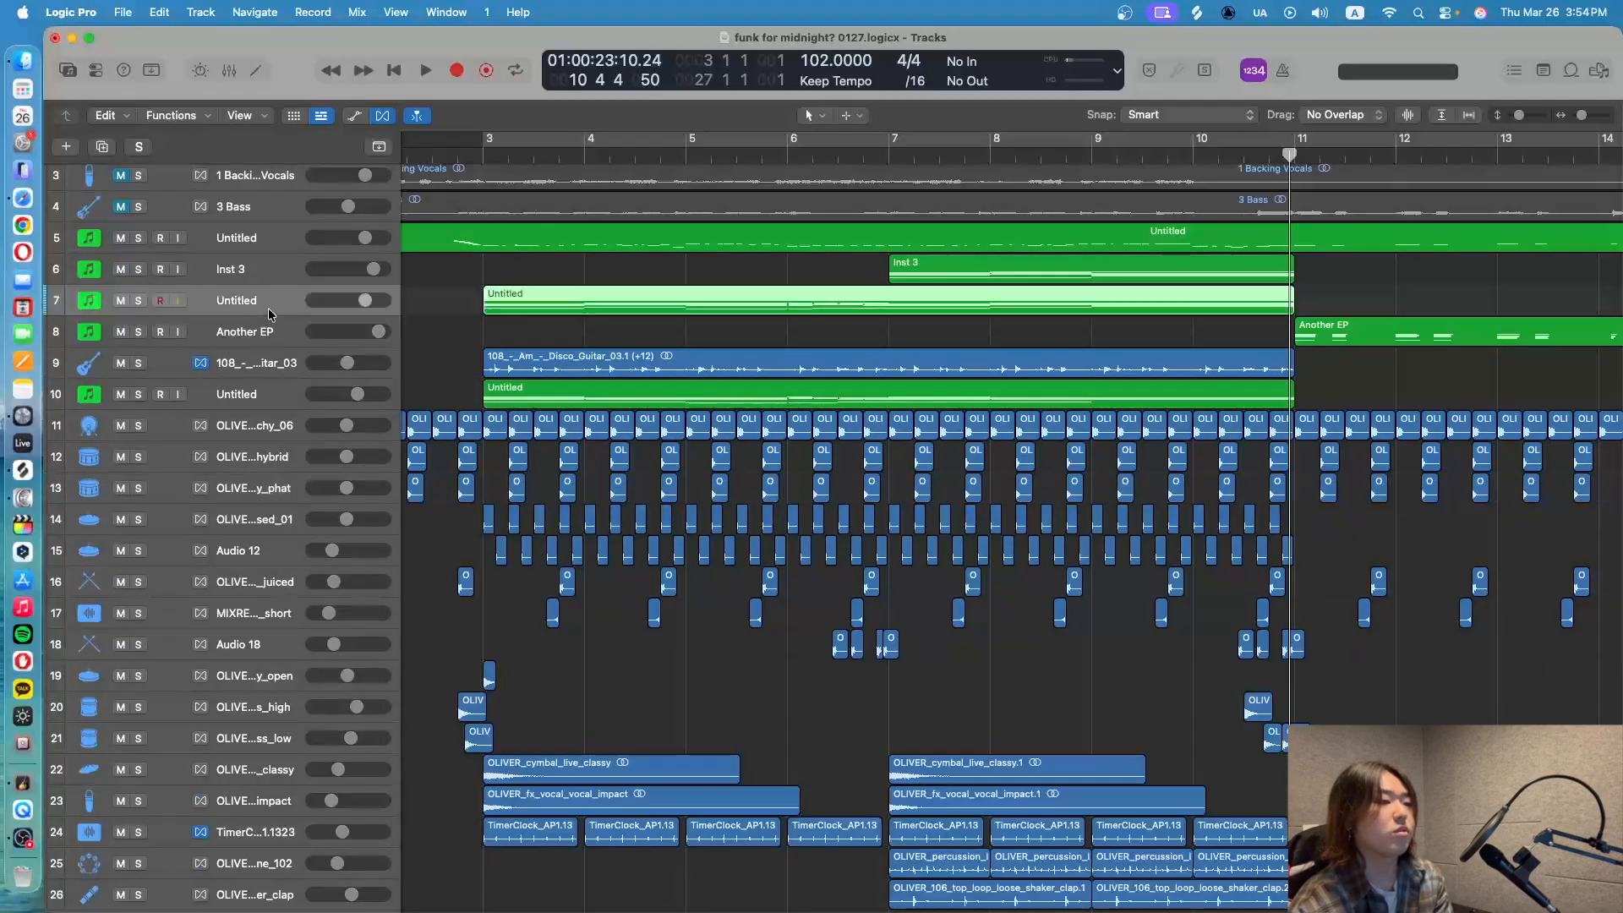
pyautogui.click(257, 372)
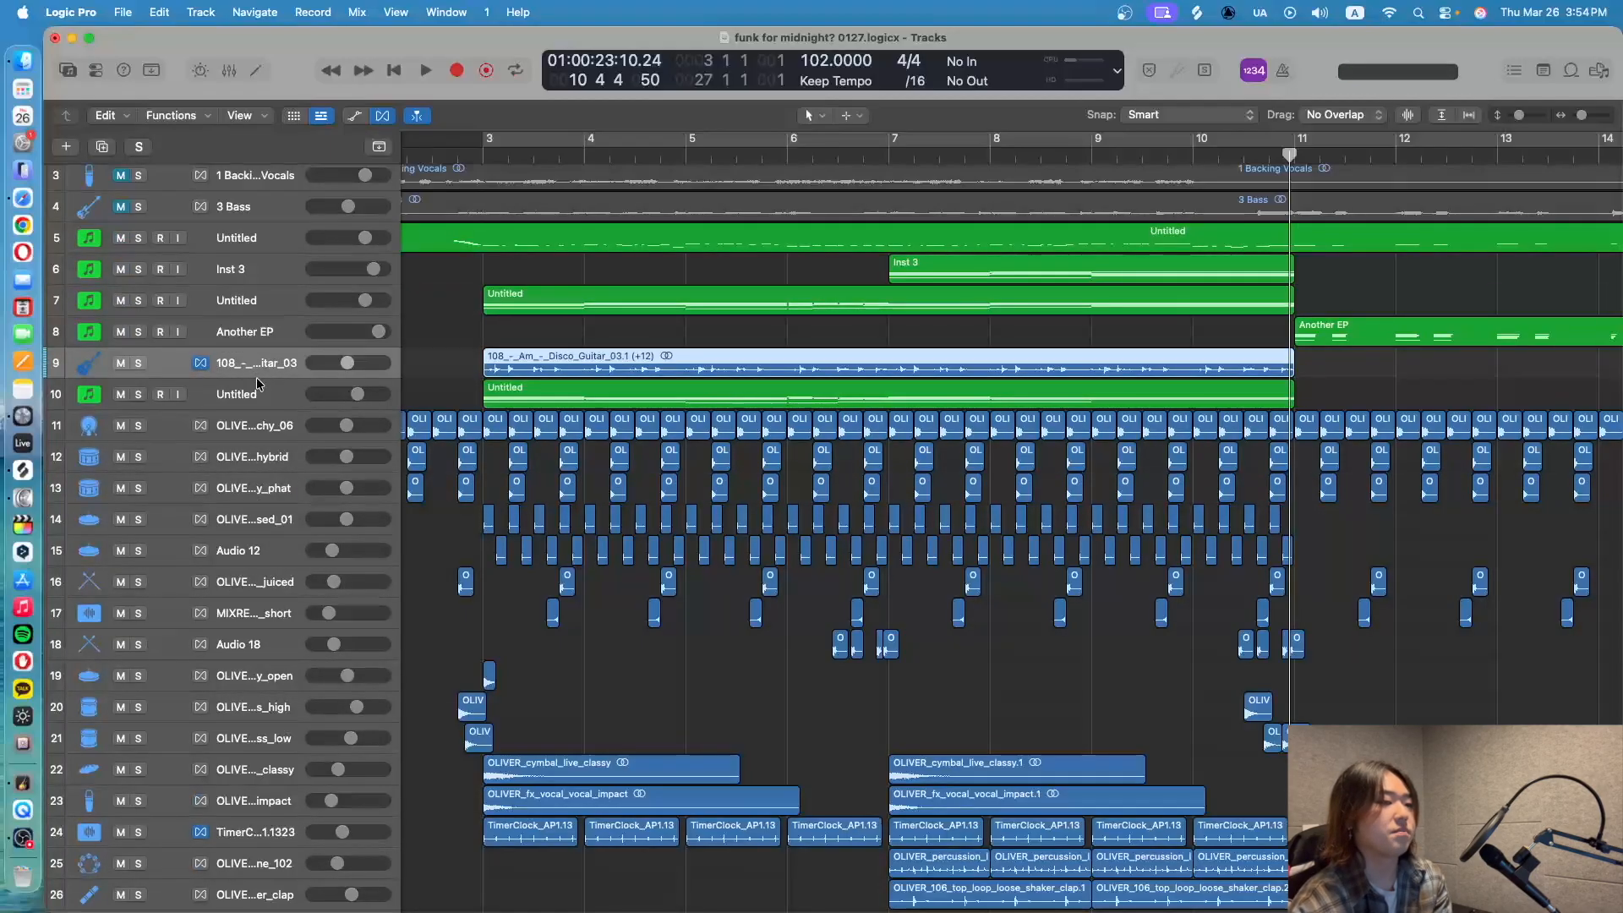
pyautogui.scroll(-2, 257, 383)
pyautogui.scroll(4, 257, 383)
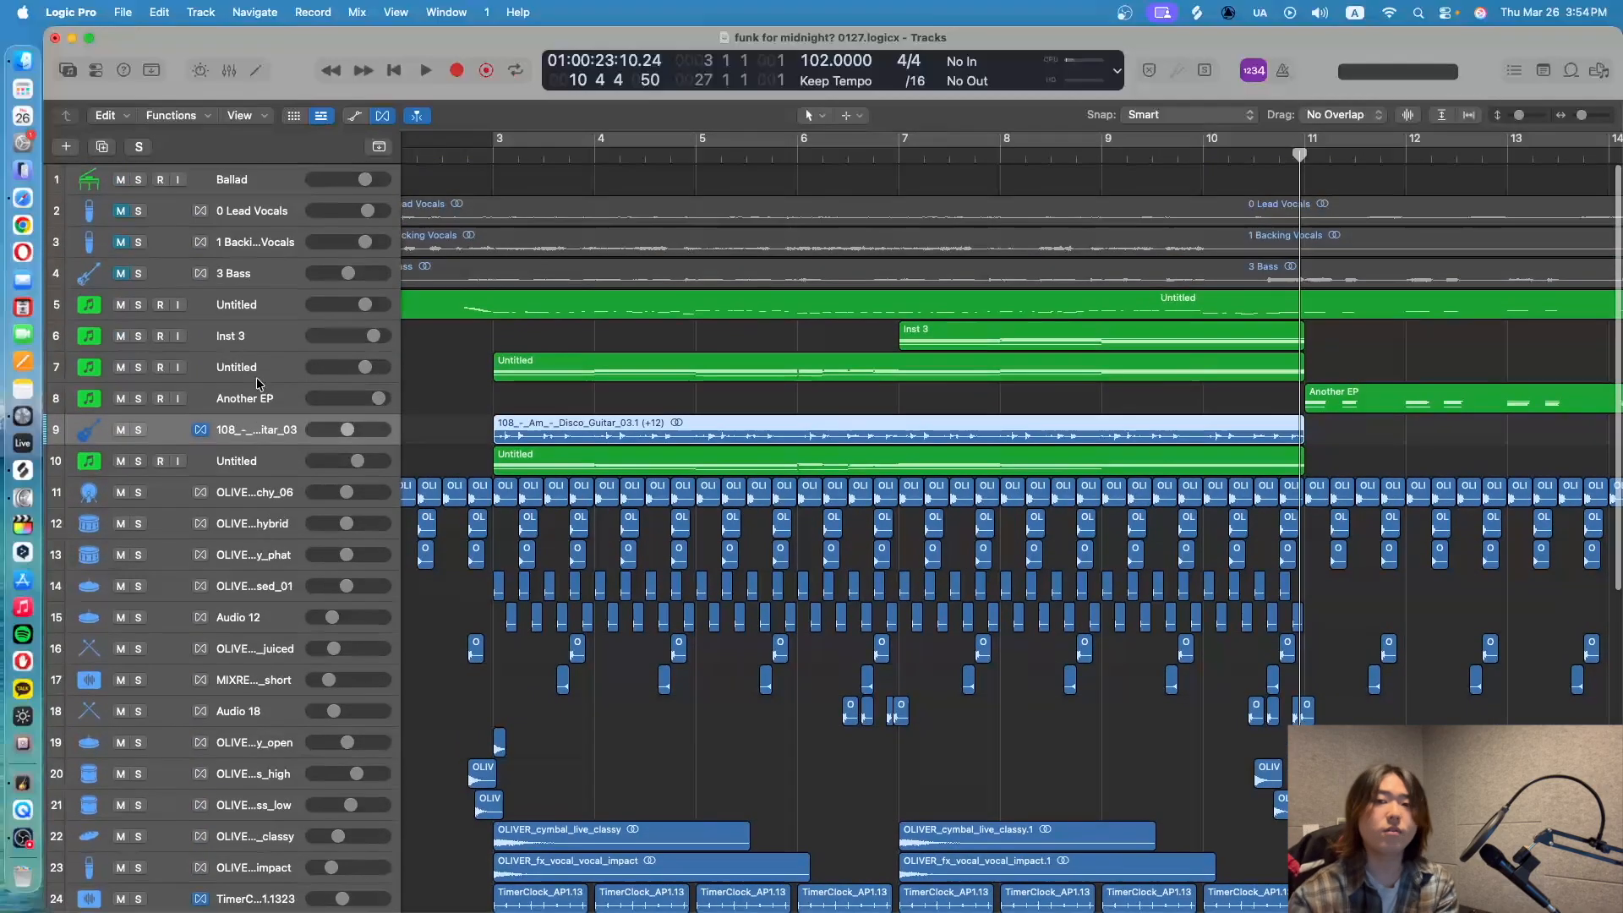
# Select all the rebuilt tracks from 5 through 29 and solo them together
pyautogui.click(257, 293)
pyautogui.scroll(-3, 295, 368)
pyautogui.scroll(-3, 296, 367)
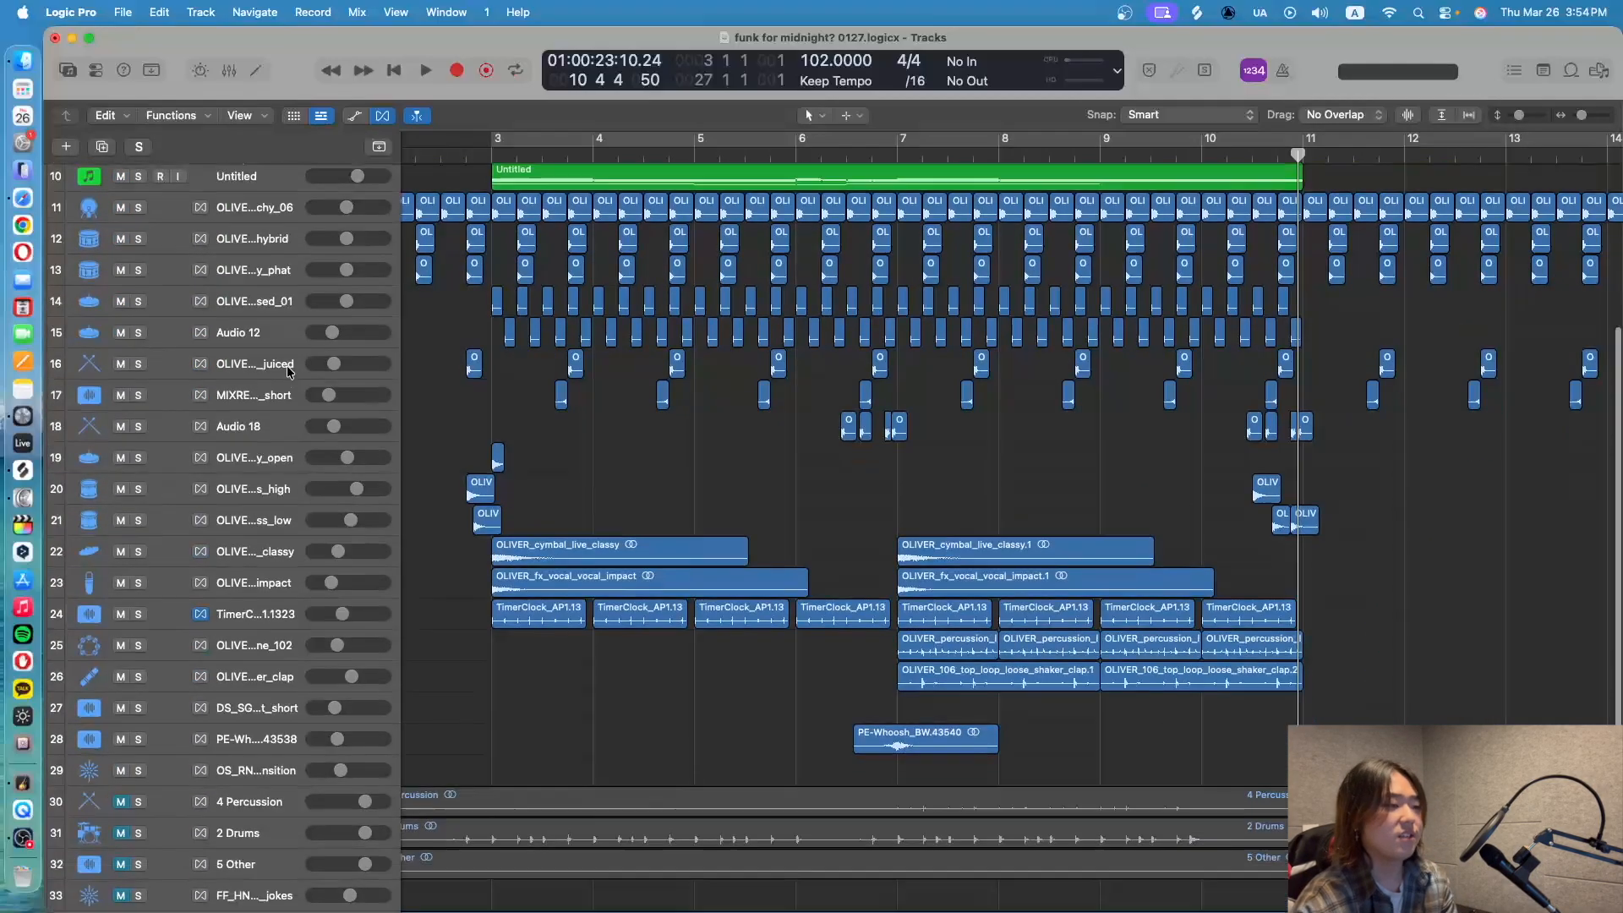
pyautogui.keyDown('shift'); pyautogui.click(262, 705); pyautogui.keyUp('shift')
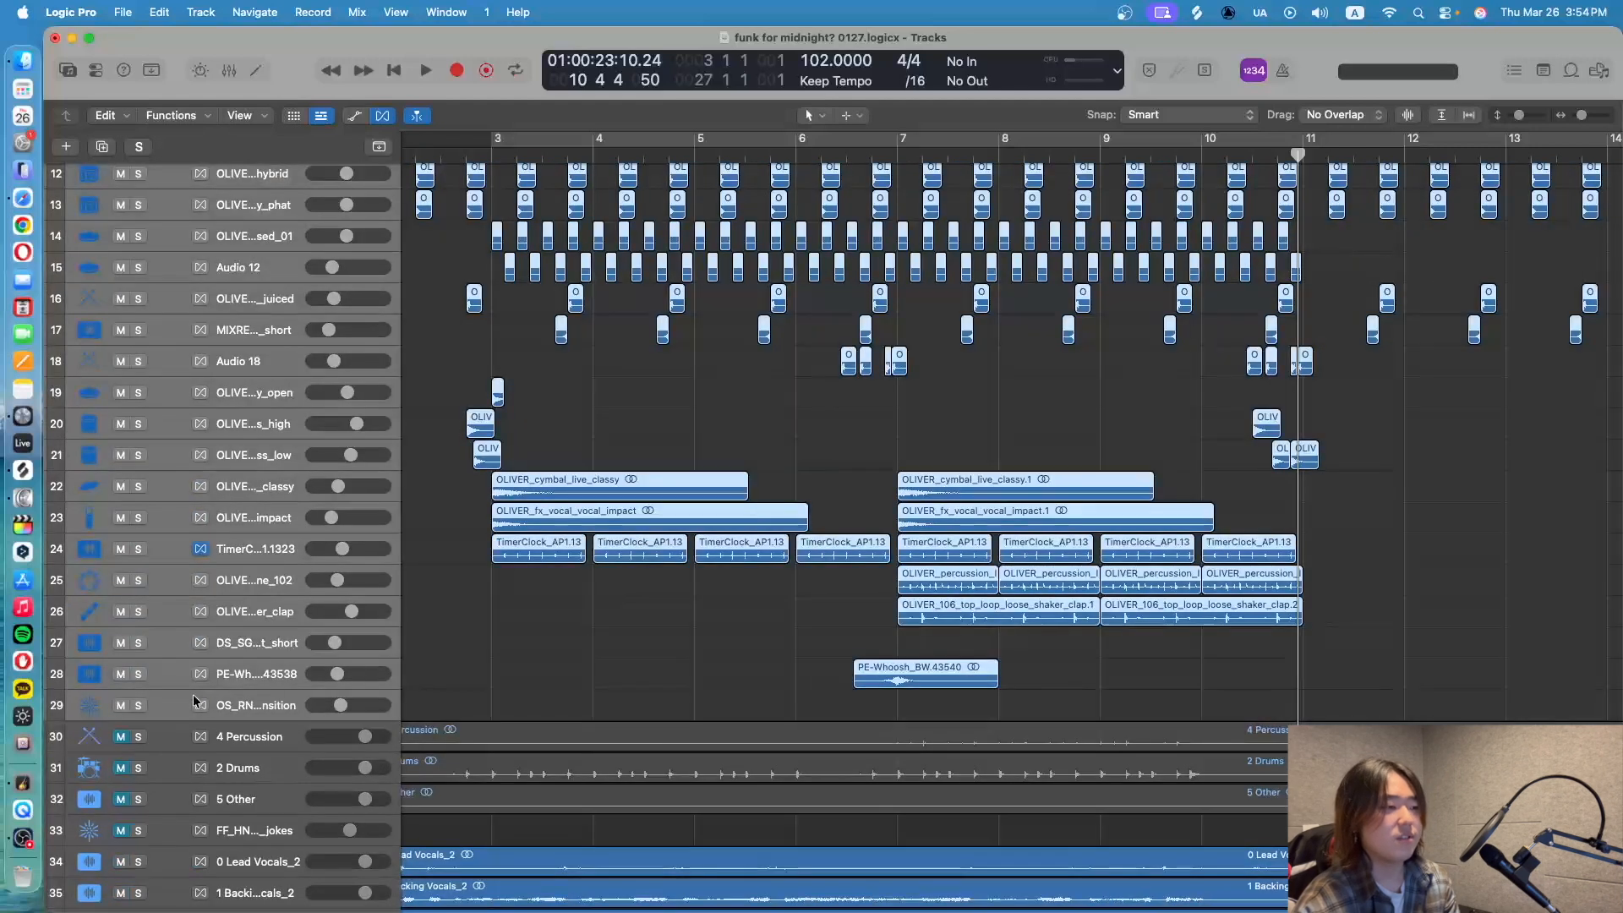
pyautogui.click(139, 706)
pyautogui.scroll(6, 533, 465)
pyautogui.hscroll(-2, 533, 465)
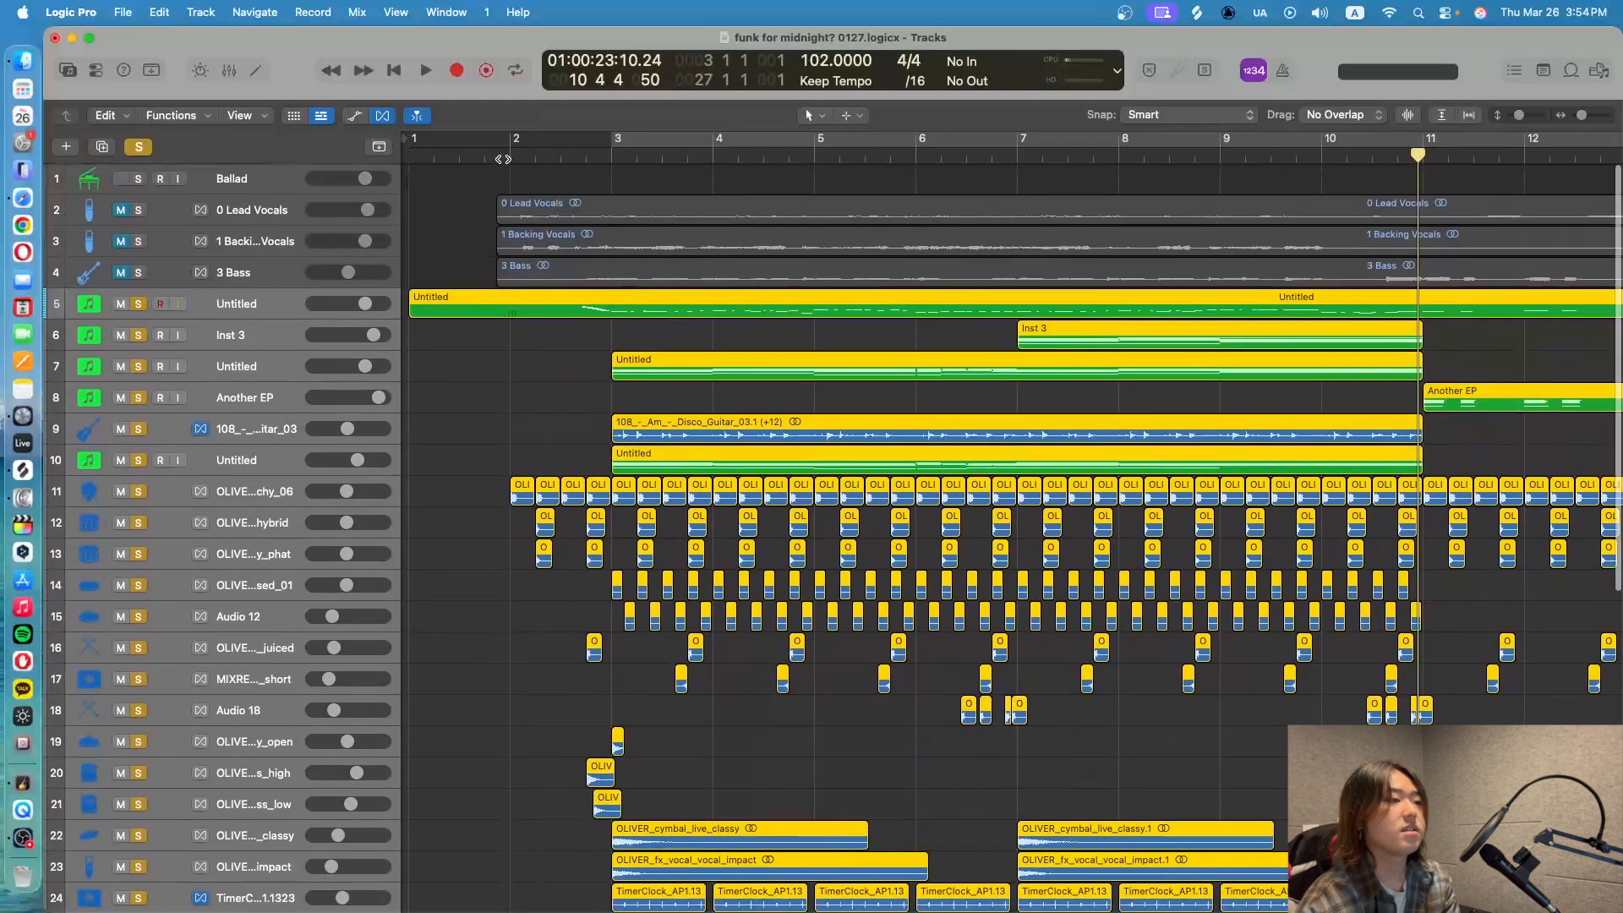
# Play the soloed rebuilt tracks from just before bar 2 into bar 12 and reduce the track height to fit more tracks
pyautogui.click(503, 158)
pyautogui.press('space')
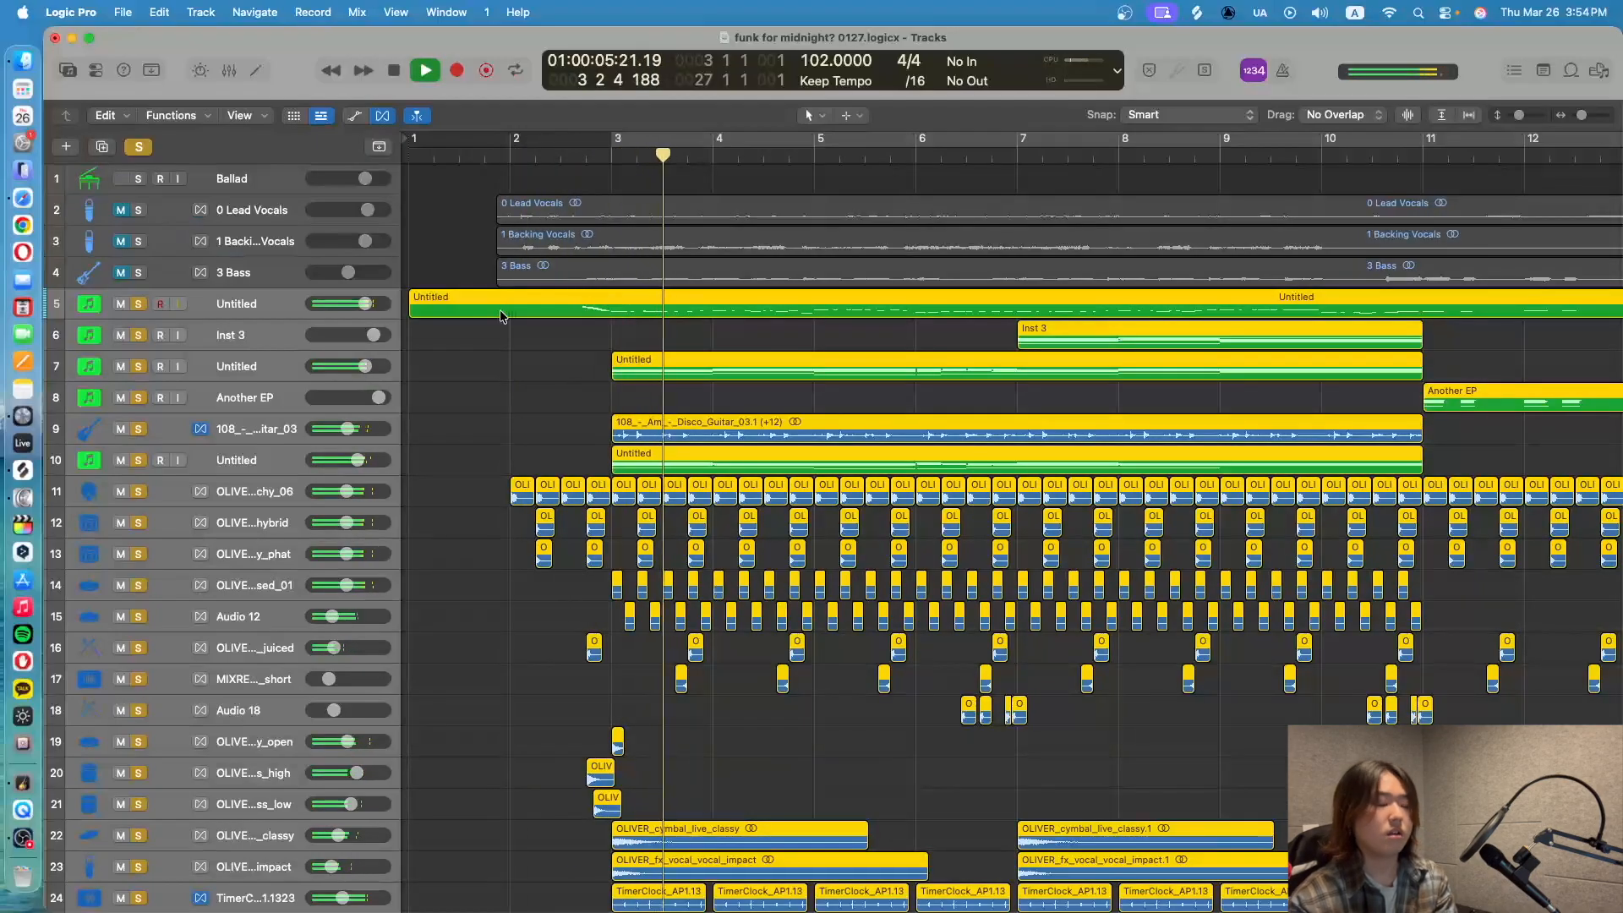
pyautogui.hotkey('ctrl', 'alt', 'Up')
pyautogui.hotkey('ctrl', 'alt', 'Up')
pyautogui.hotkey('ctrl', 'alt', 'Down')
pyautogui.hotkey('ctrl', 'alt', 'Down')
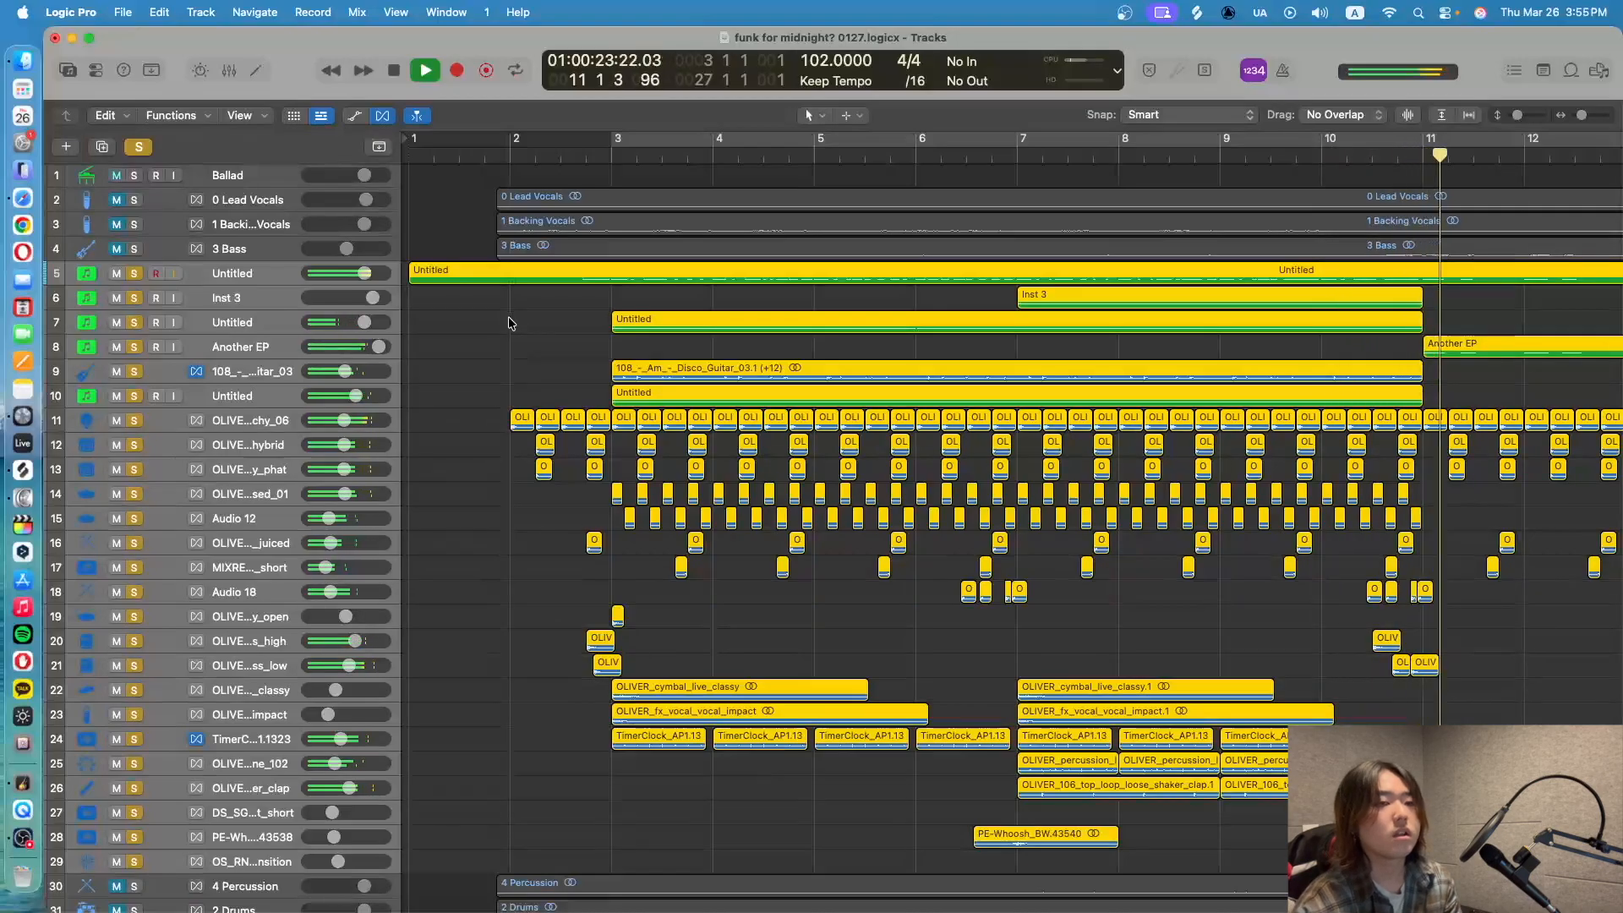
pyautogui.hscroll(2, 505, 328)
pyautogui.hscroll(10, 505, 328)
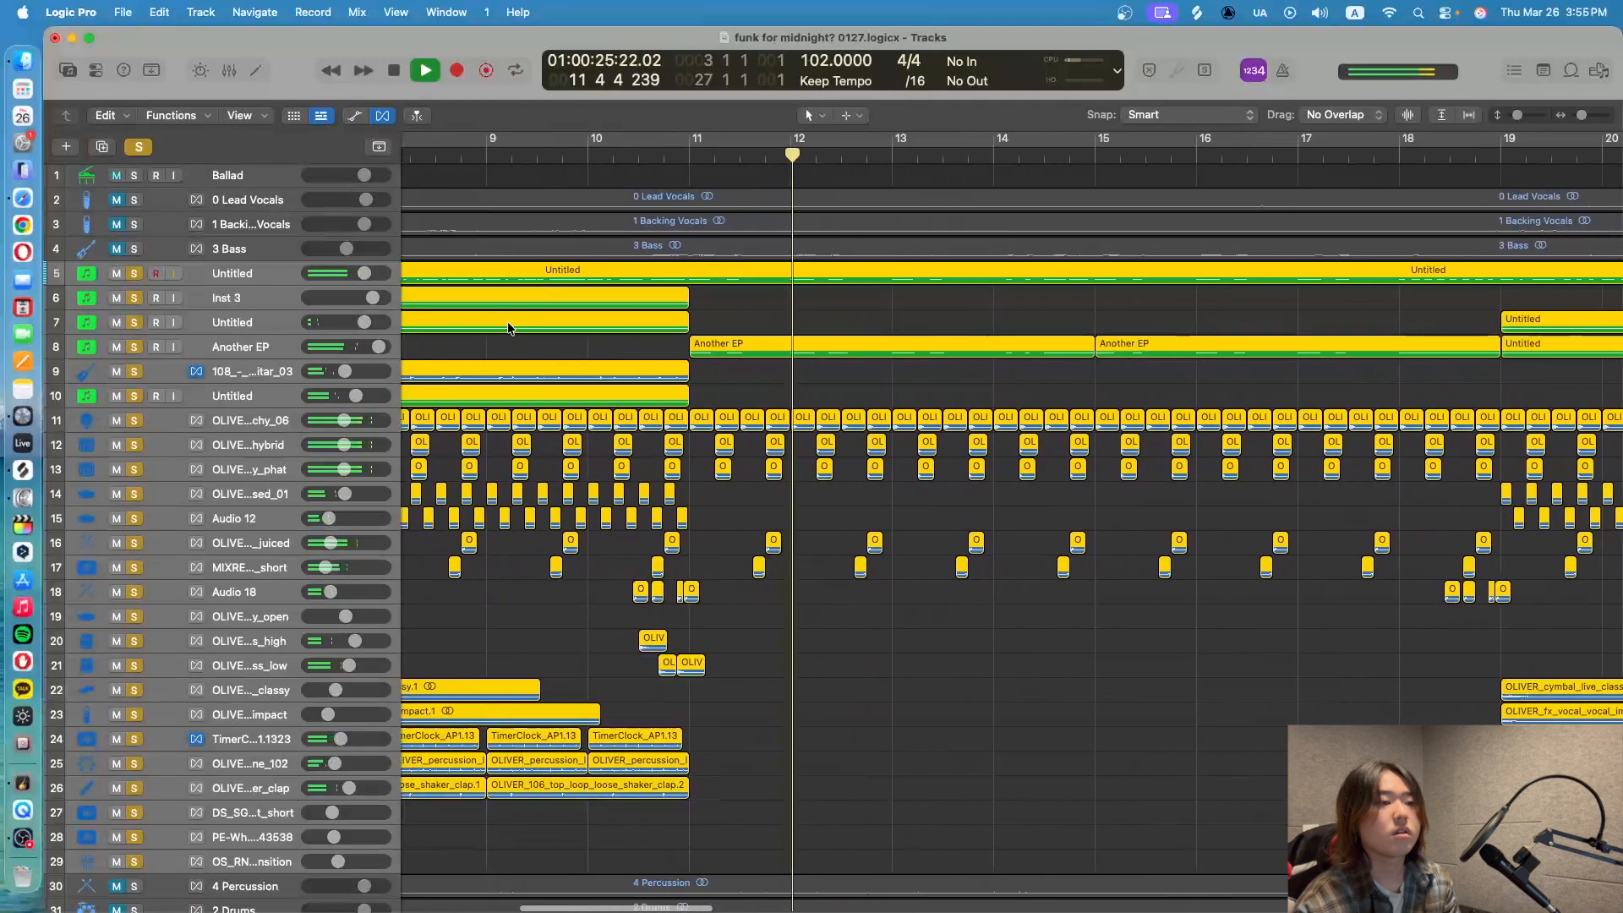
pyautogui.hscroll(1, 593, 352)
pyautogui.press('space')
# Select the rebuilt tracks' regions between bars 11 and 14 and clear all solos
pyautogui.moveTo(969, 655); pyautogui.dragTo(731, 210)
pyautogui.hscroll(1, 731, 211)
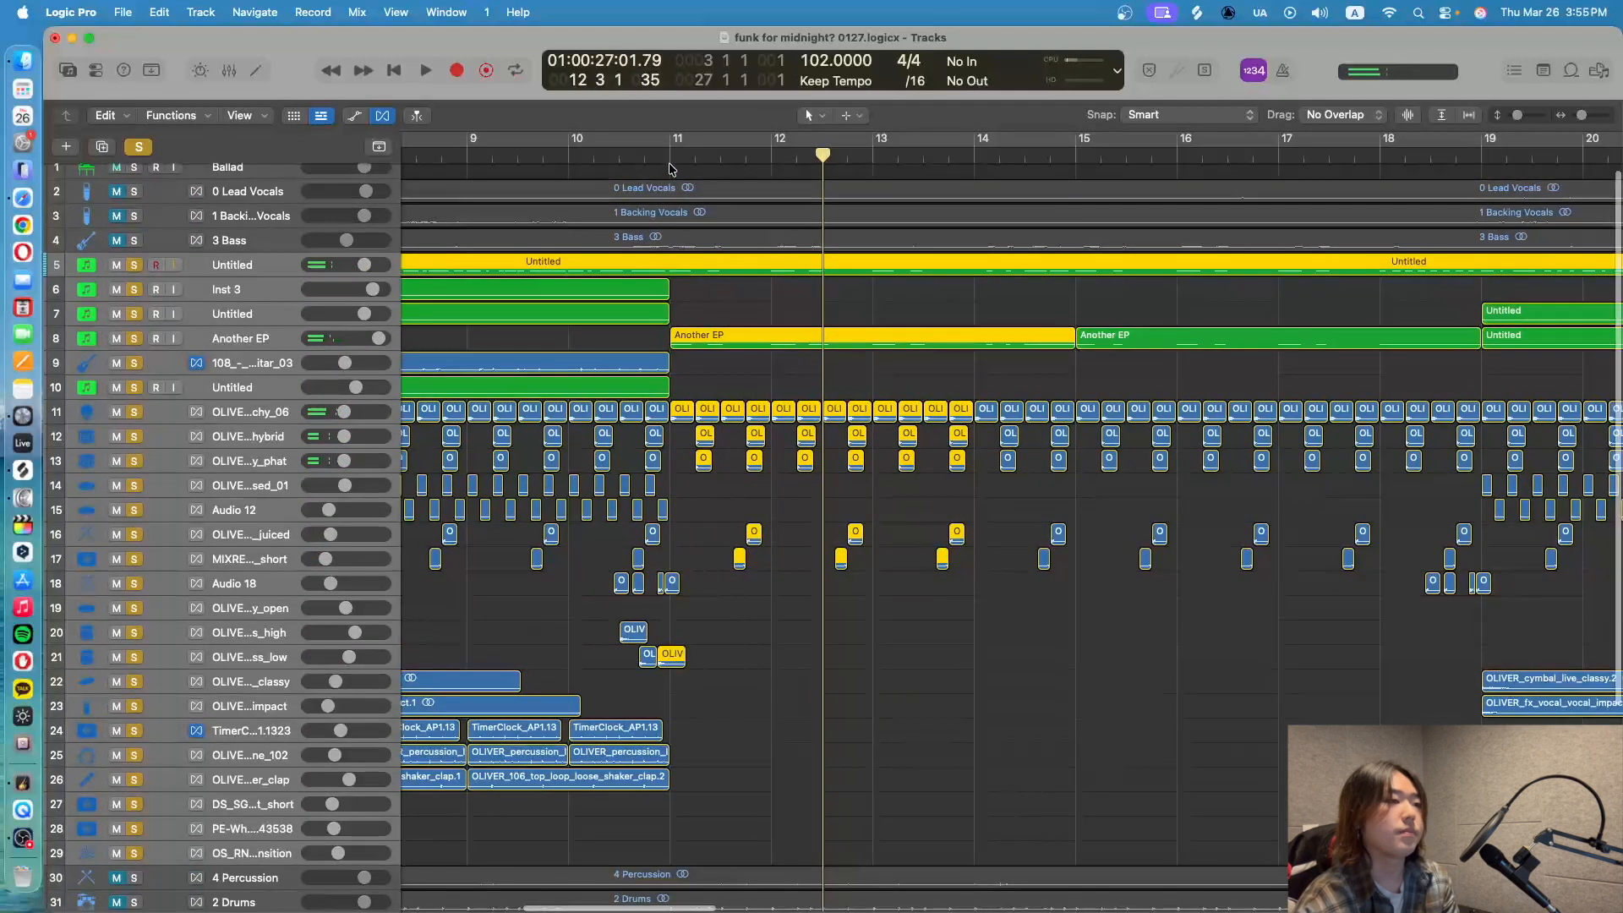
pyautogui.click(136, 147)
# Select the 0 Lead Vocals_2 track and highlight the Lead Vocals_2 and Backing Vocals_2 regions among the lower stems
pyautogui.hscroll(-10, 573, 348)
pyautogui.scroll(-5, 573, 348)
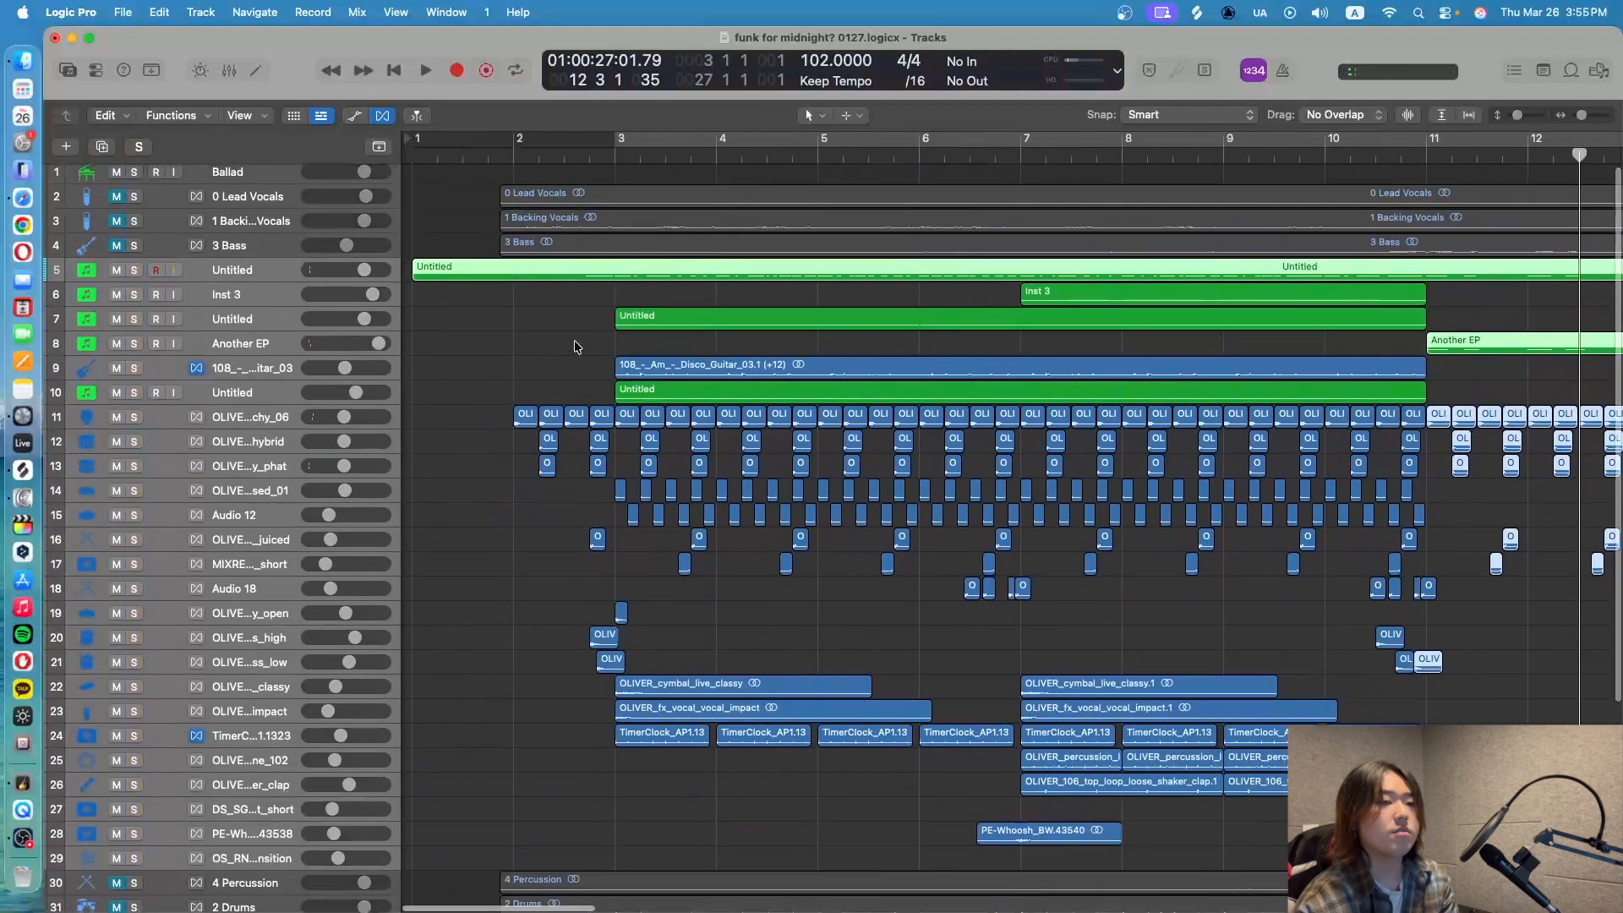
pyautogui.scroll(-4, 573, 347)
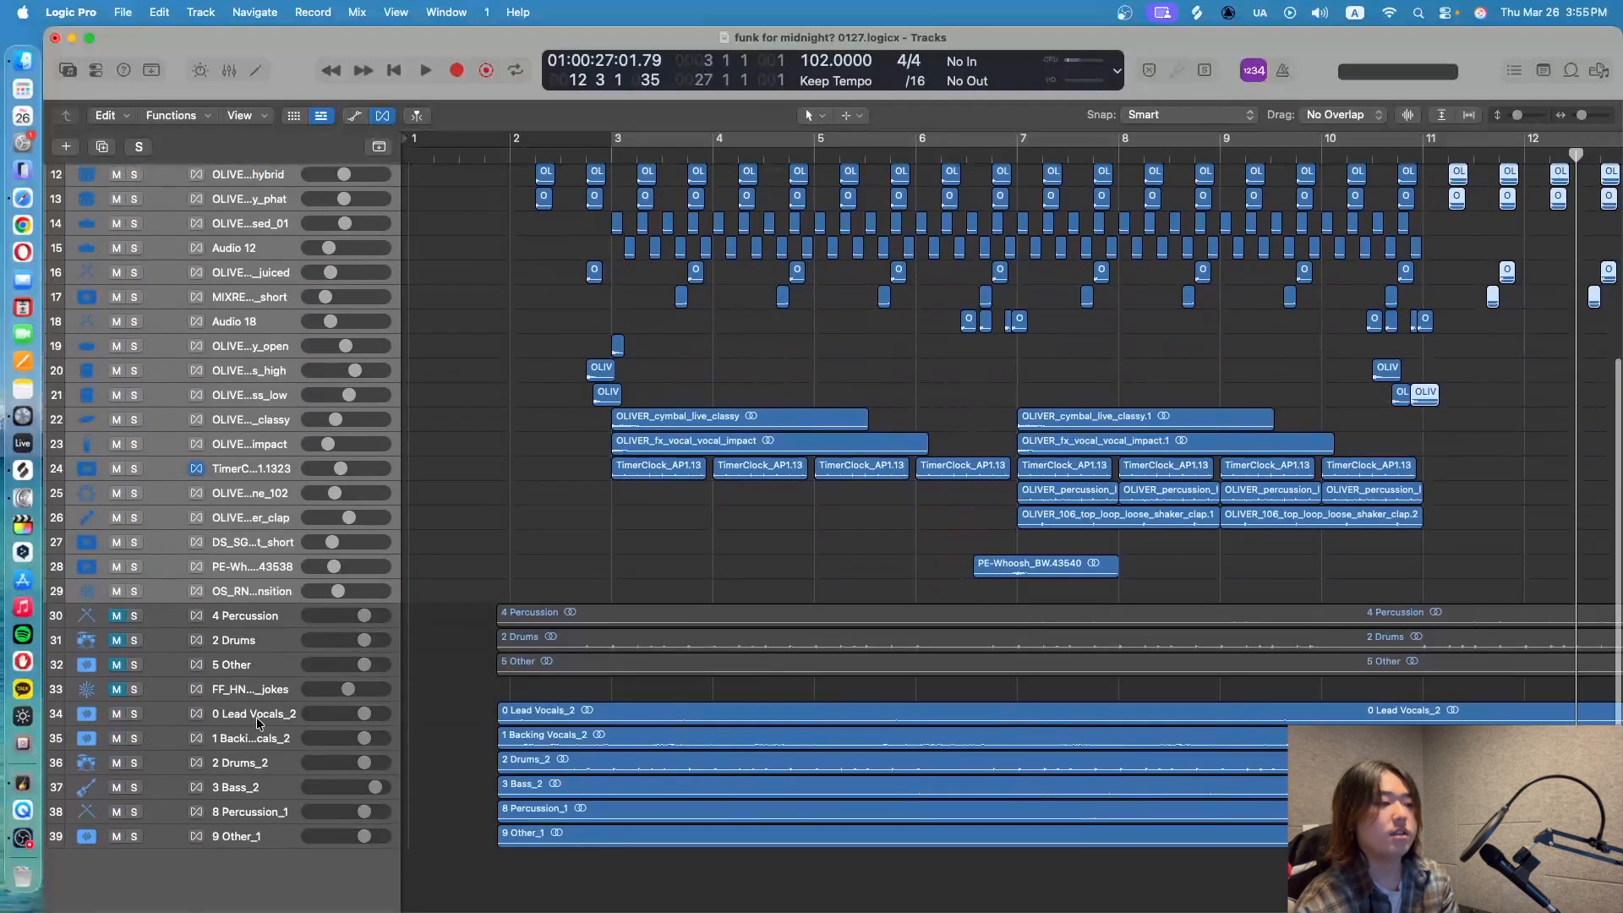
pyautogui.click(258, 721)
pyautogui.click(257, 702)
pyautogui.scroll(1, 347, 719)
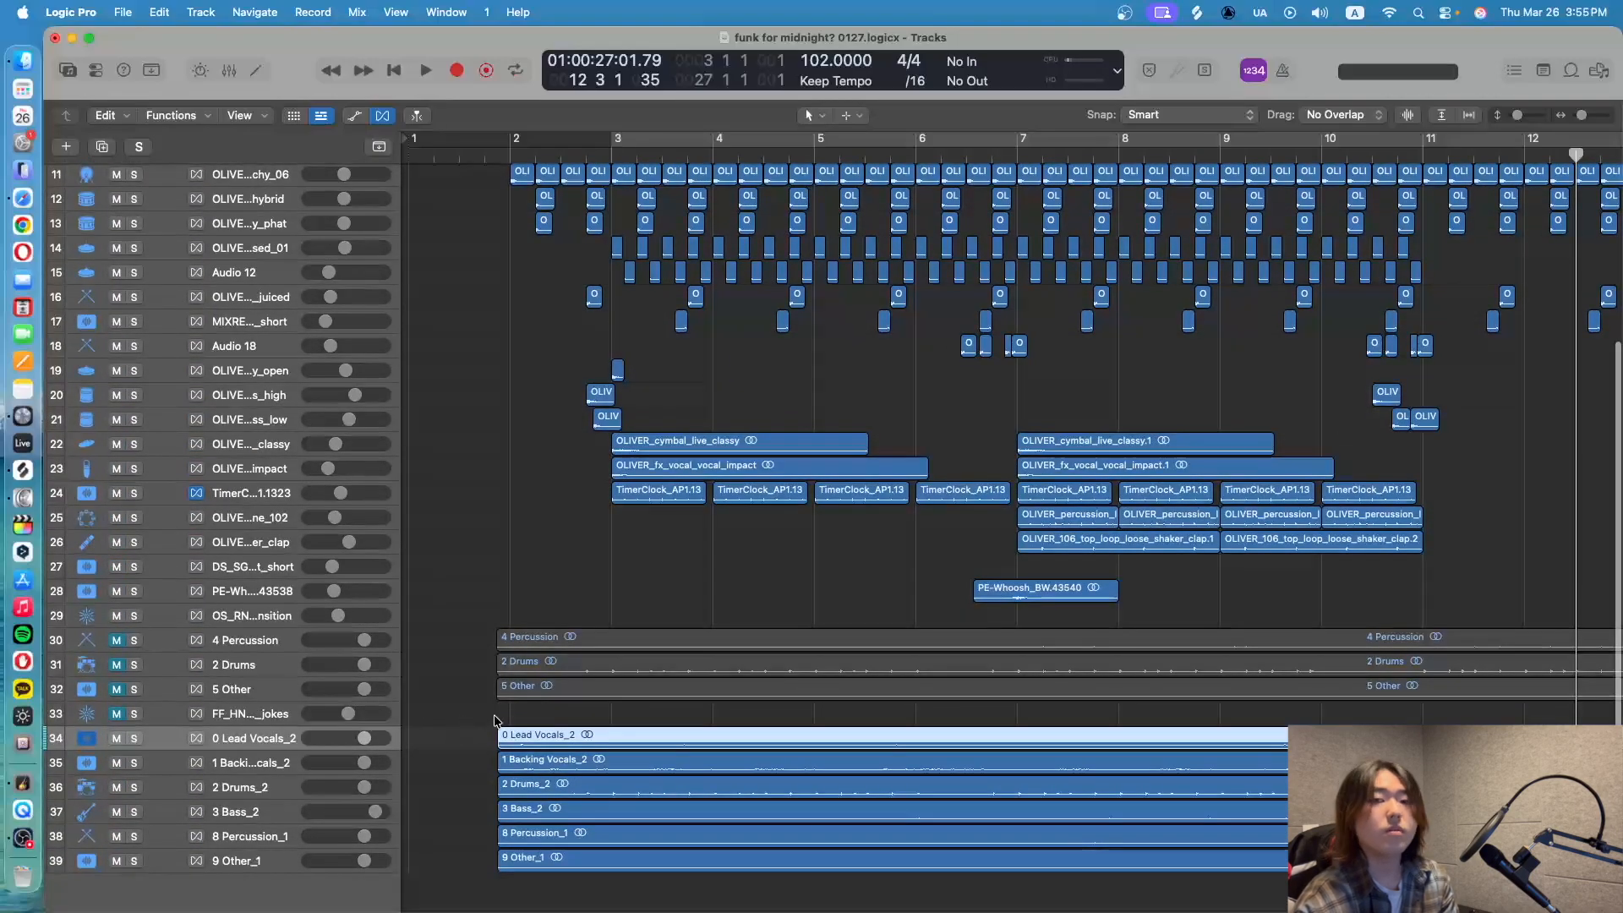
pyautogui.moveTo(489, 727); pyautogui.dragTo(517, 765)
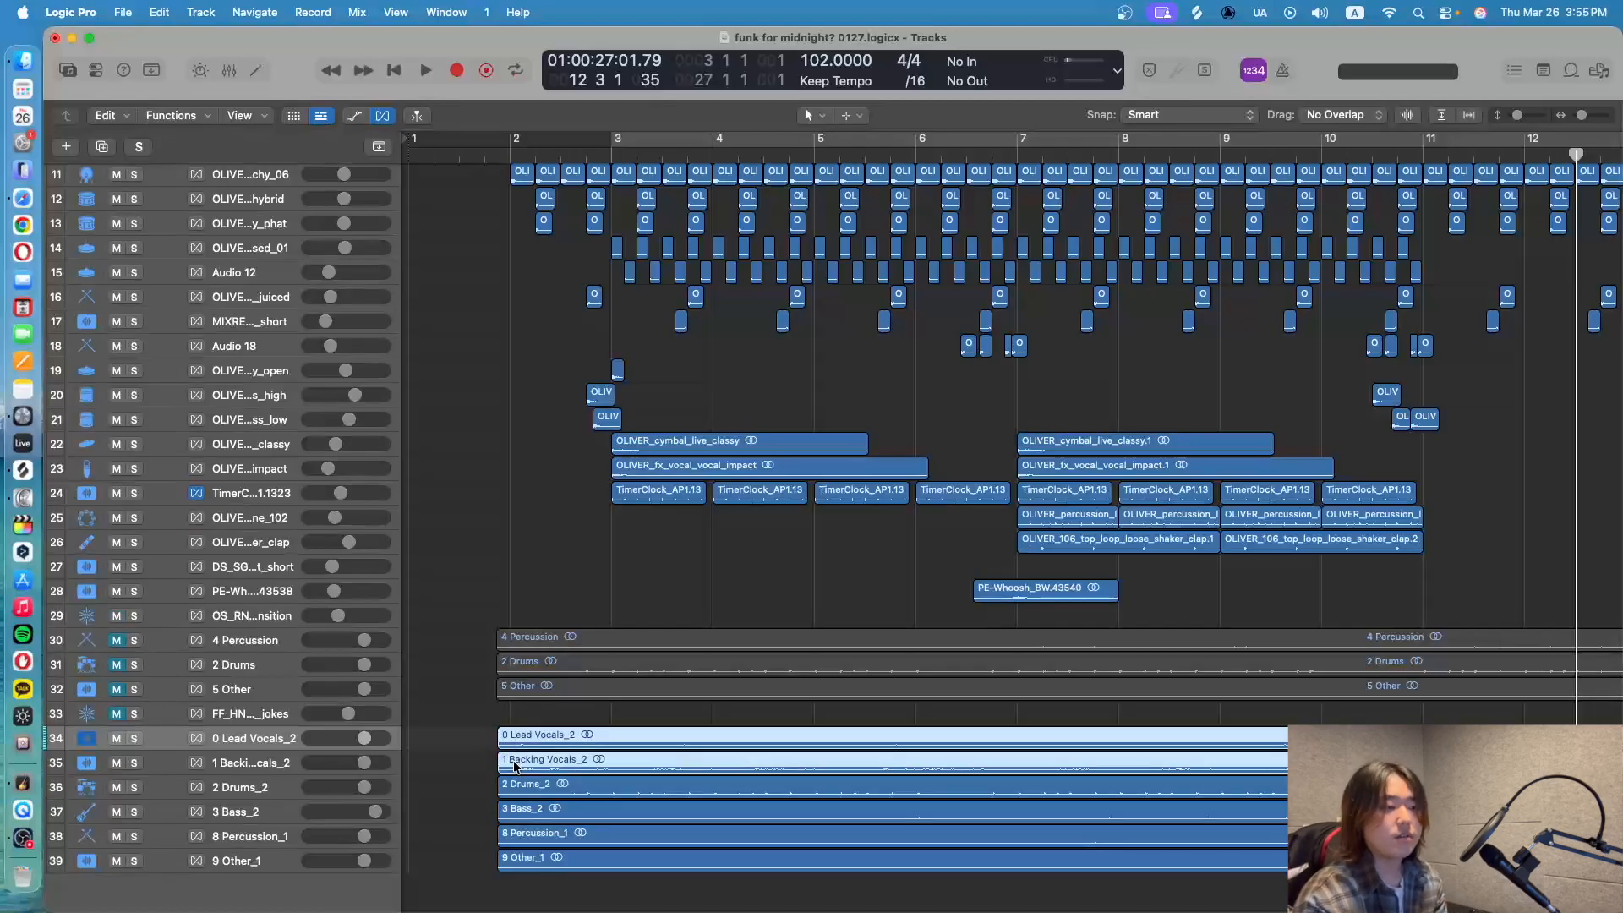
# Unmute the original lead and backing vocal stems on tracks 2 and 3
pyautogui.scroll(10, 536, 573)
pyautogui.click(135, 208)
pyautogui.click(135, 208)
pyautogui.click(116, 184)
pyautogui.click(117, 209)
# Select the second set of stems, from 0 Lead Vocals_2 through 9 Other_1 on tracks 34 to 39, and mute them together
pyautogui.scroll(-10, 321, 842)
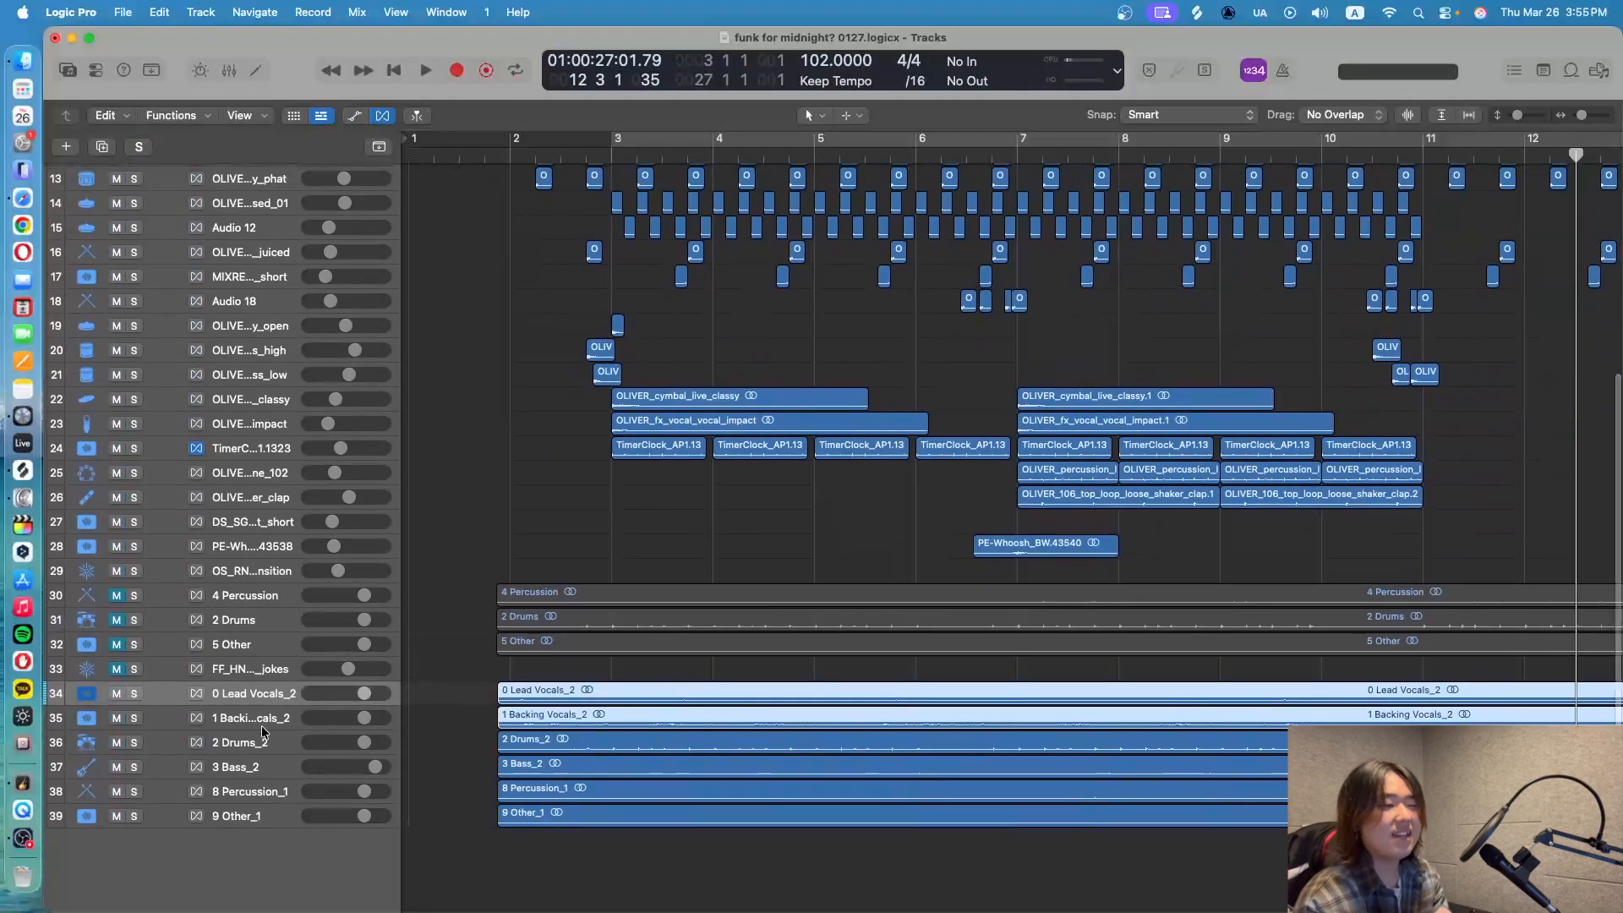
pyautogui.click(263, 816)
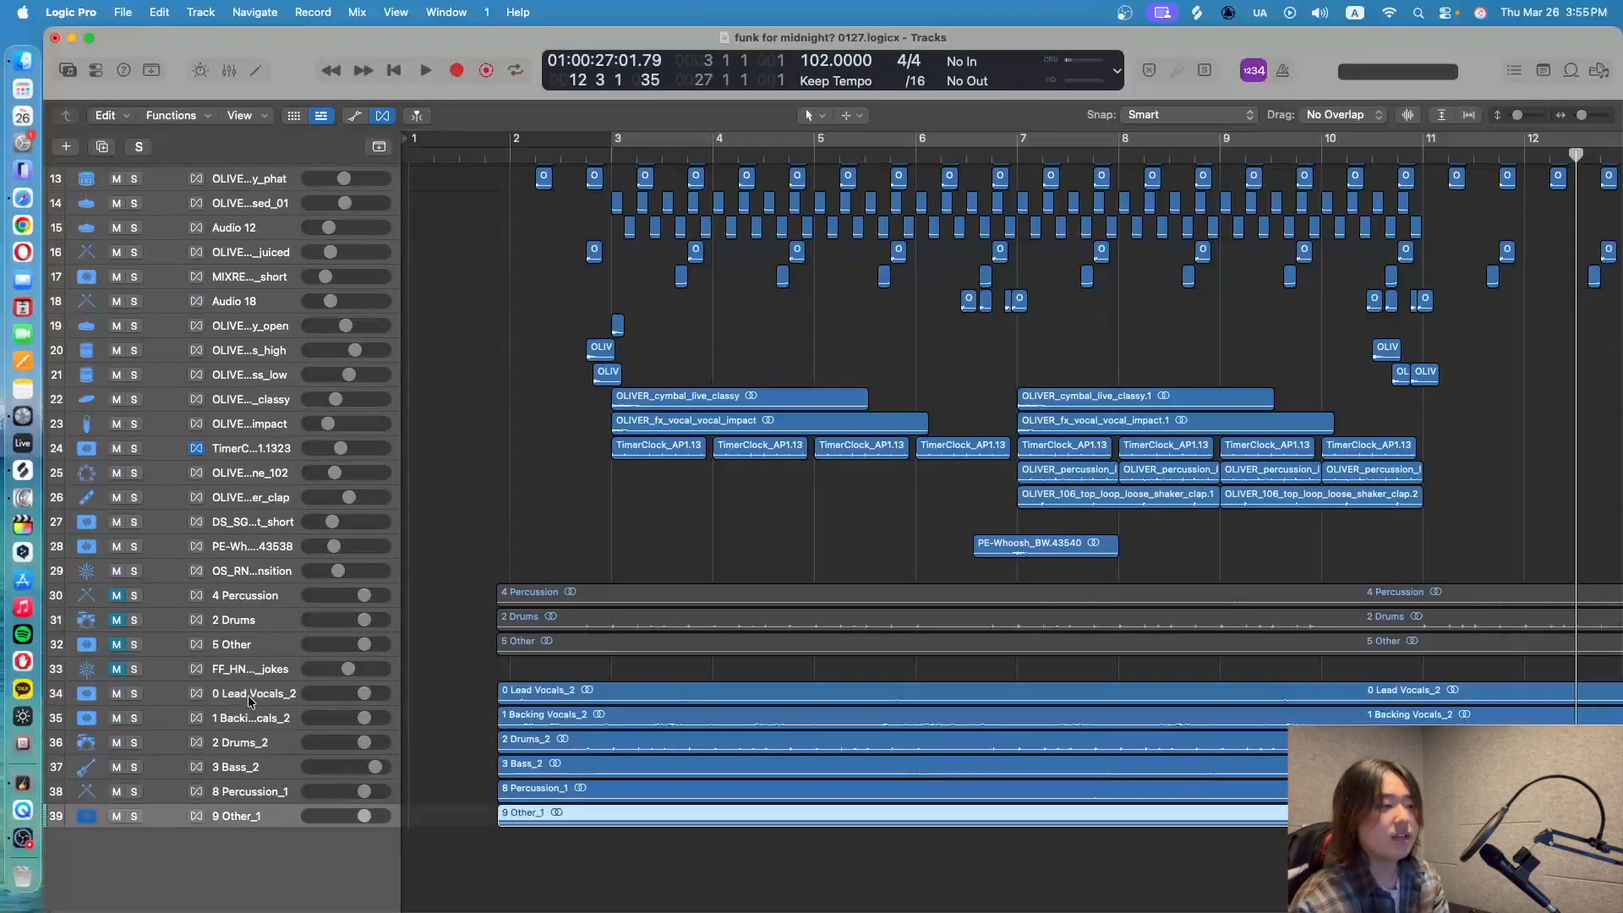
pyautogui.keyDown('shift'); pyautogui.click(252, 695); pyautogui.keyUp('shift')
pyautogui.click(116, 695)
pyautogui.scroll(10, 118, 676)
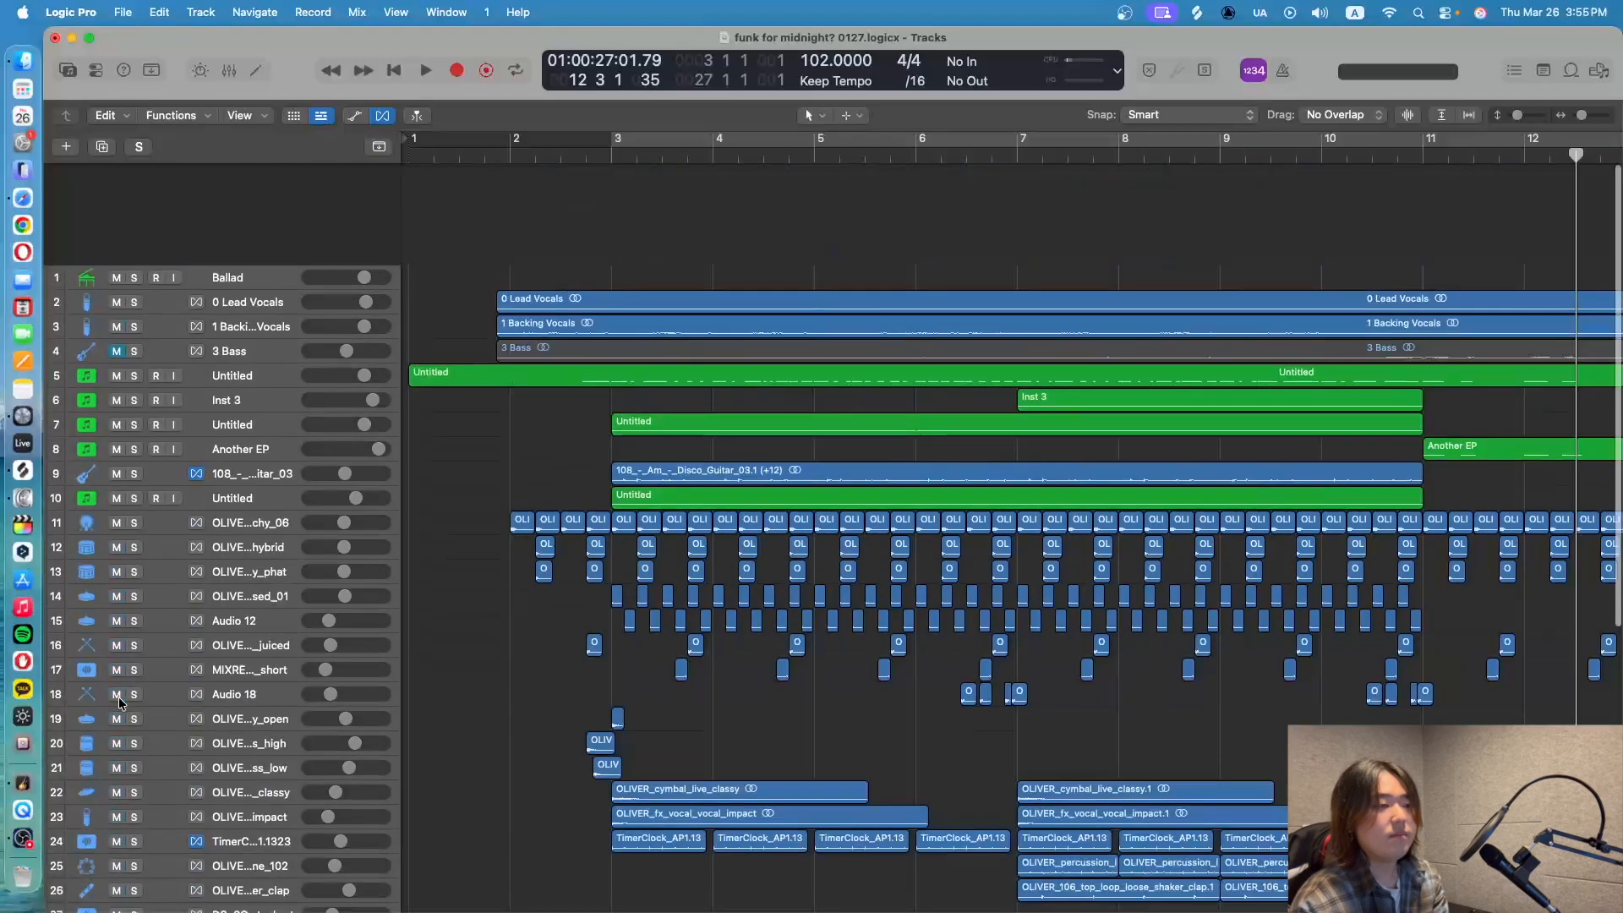
# Highlight the lead and backing vocal regions and play the arrangement with vocals from just before bar 2 into bar 12
pyautogui.click(492, 155)
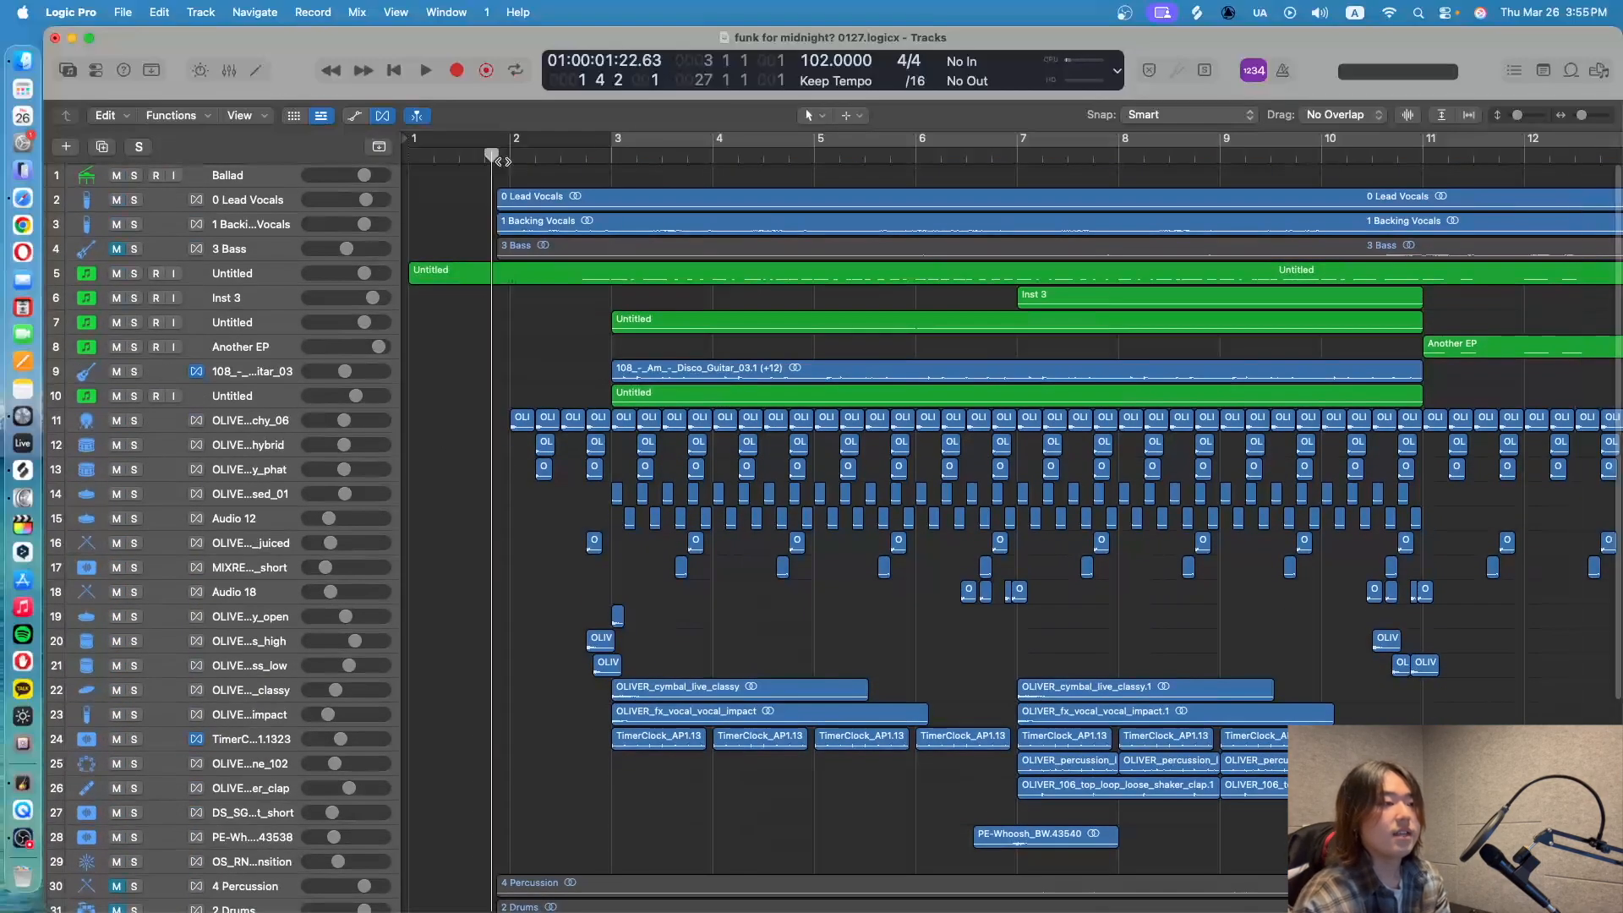
pyautogui.moveTo(552, 193); pyautogui.dragTo(614, 226)
pyautogui.click(560, 230)
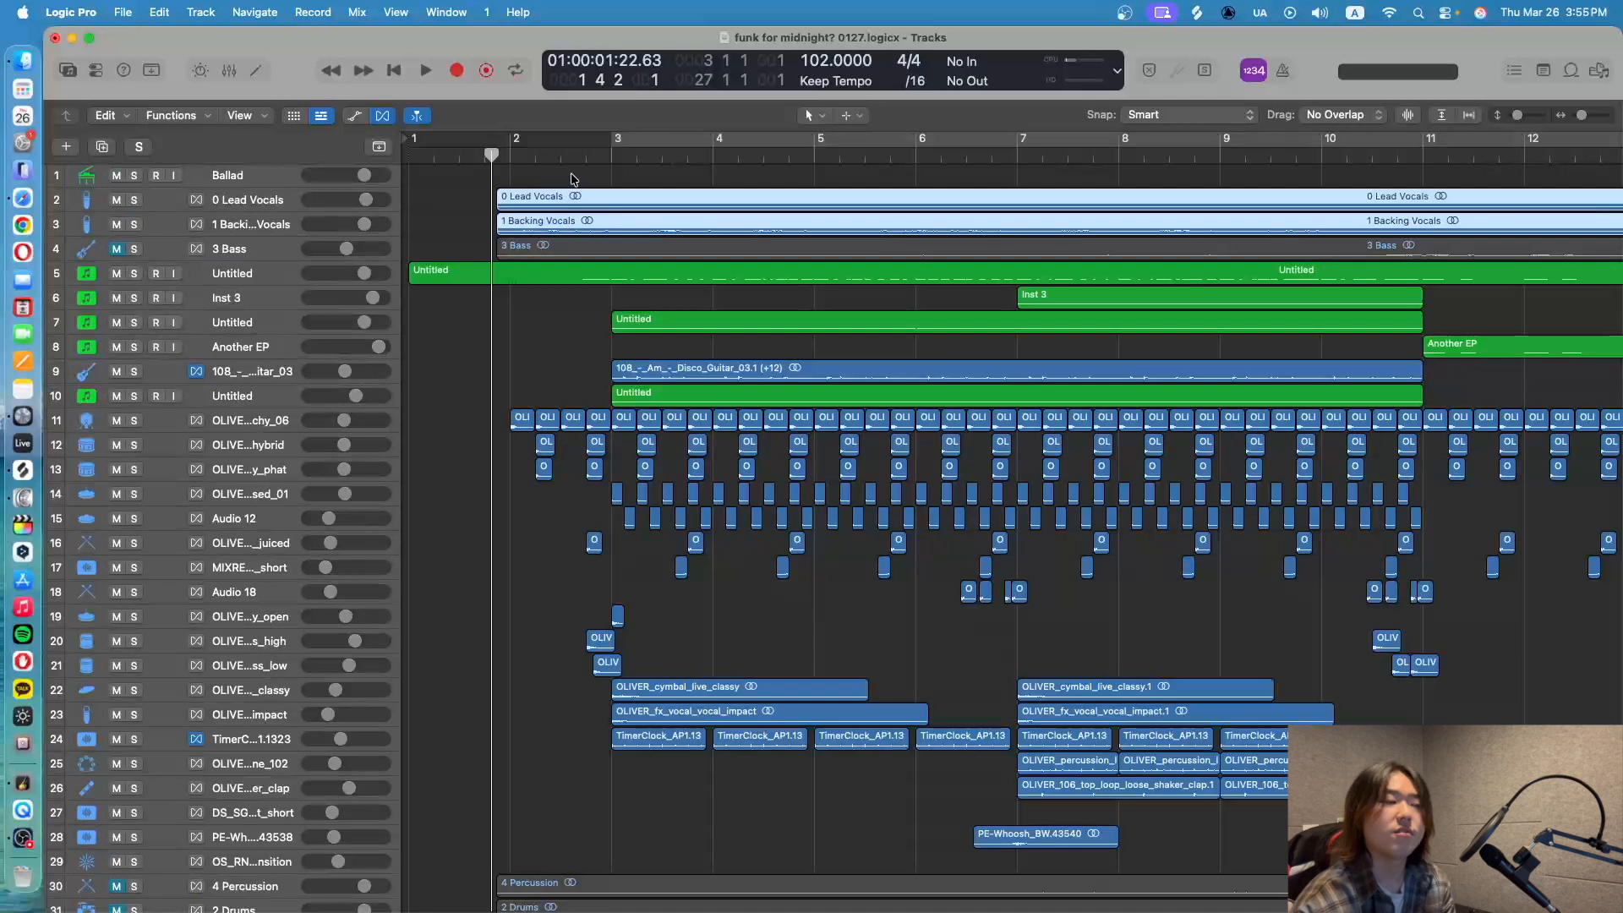
pyautogui.press('space')
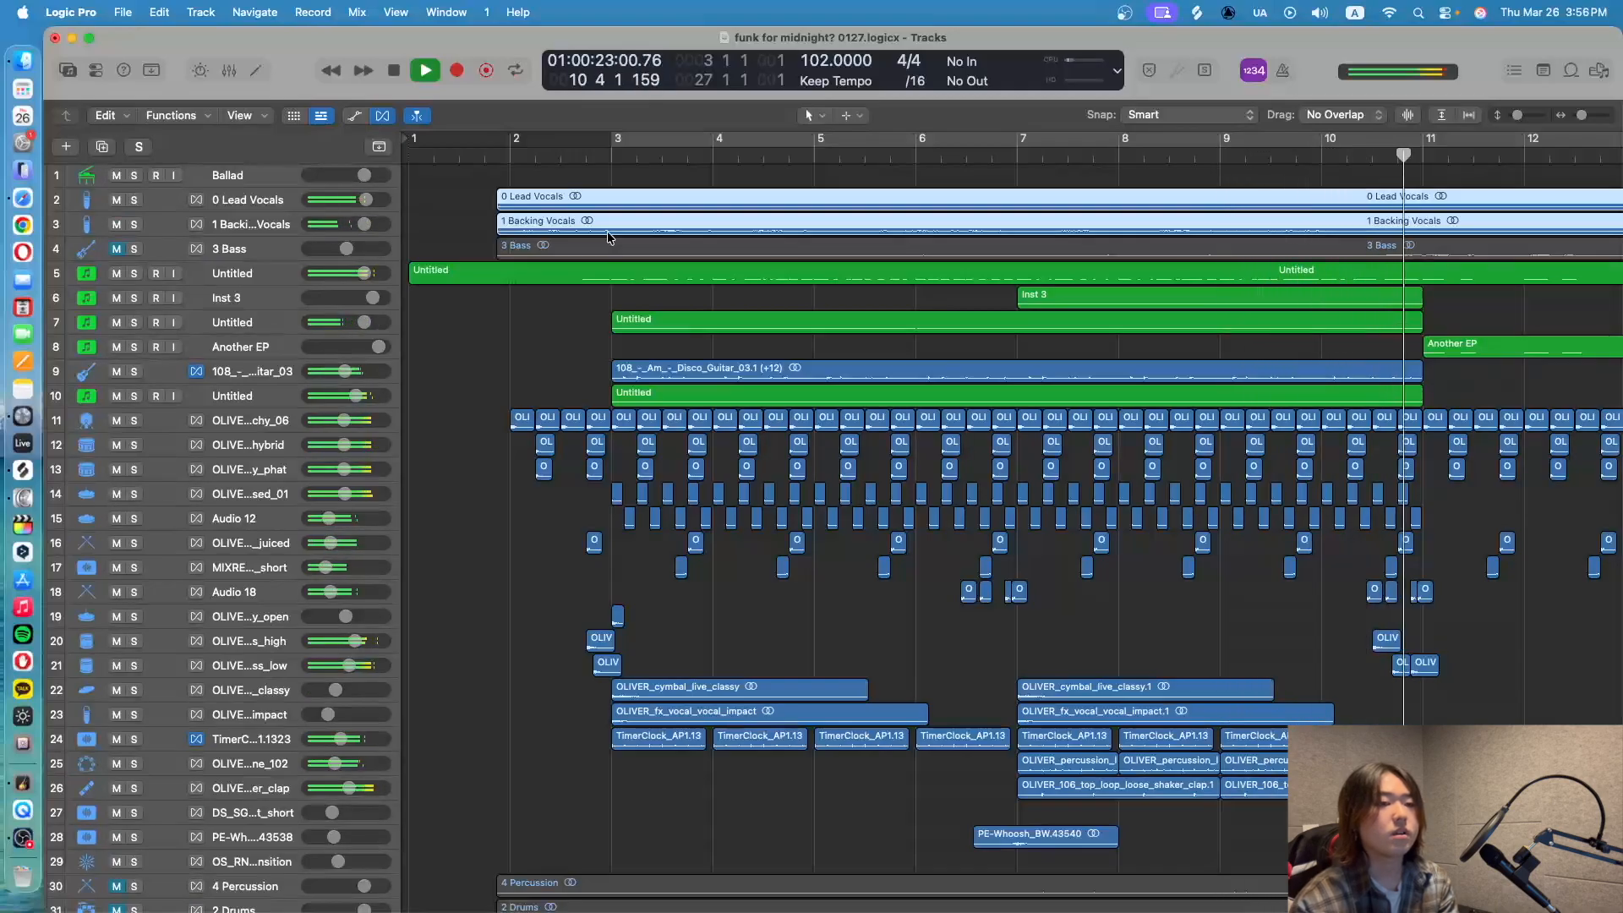
pyautogui.hscroll(10, 607, 231)
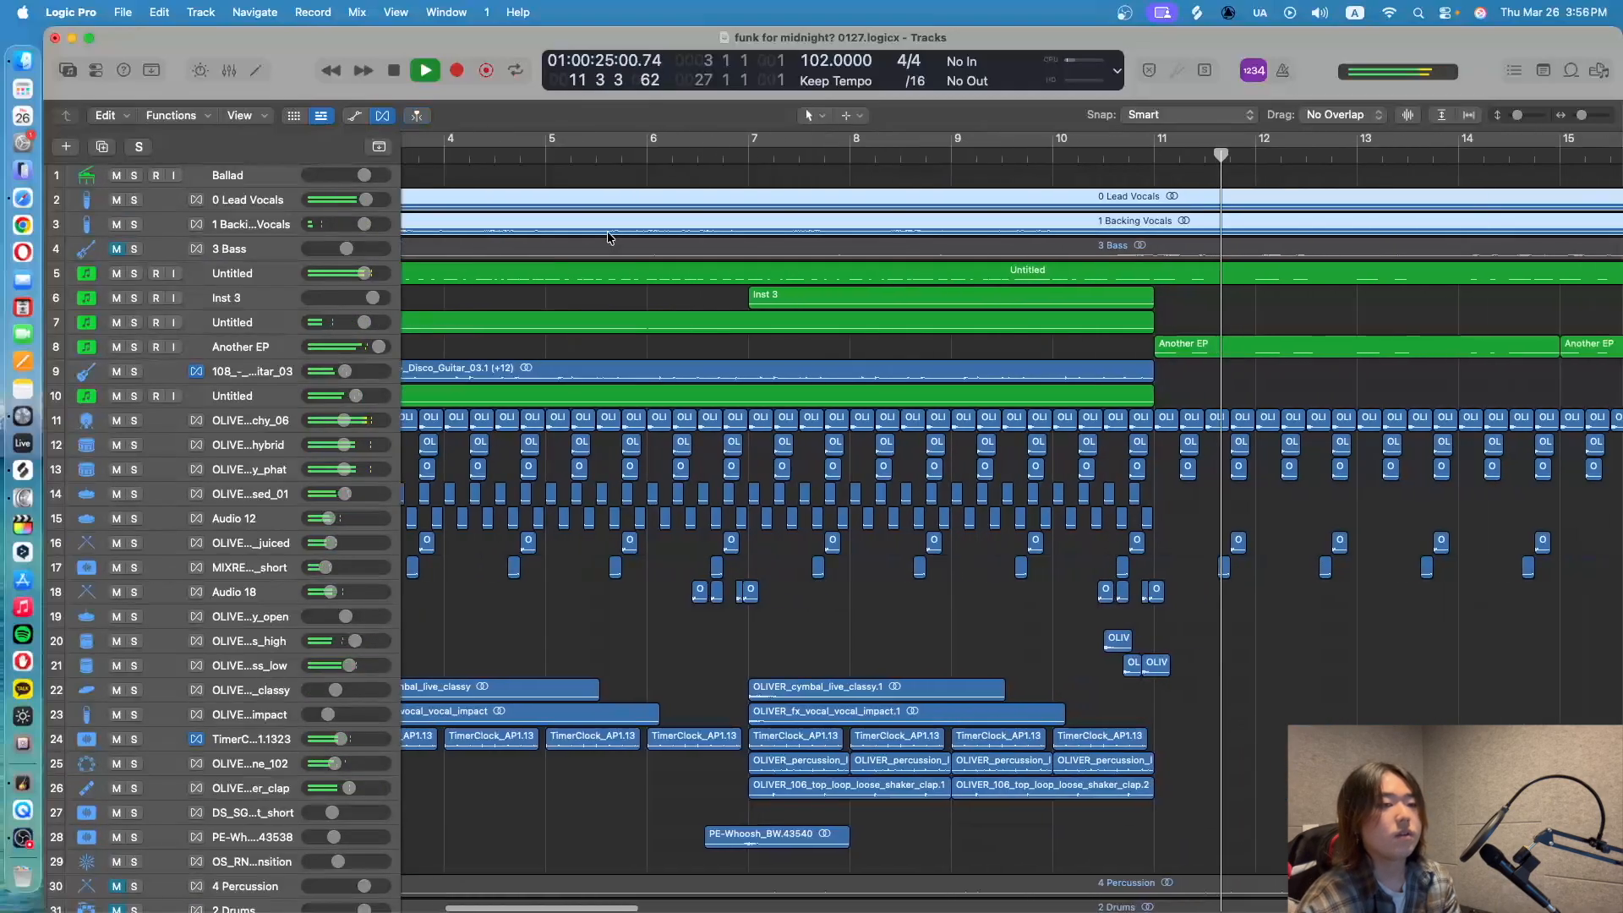
pyautogui.press('space')
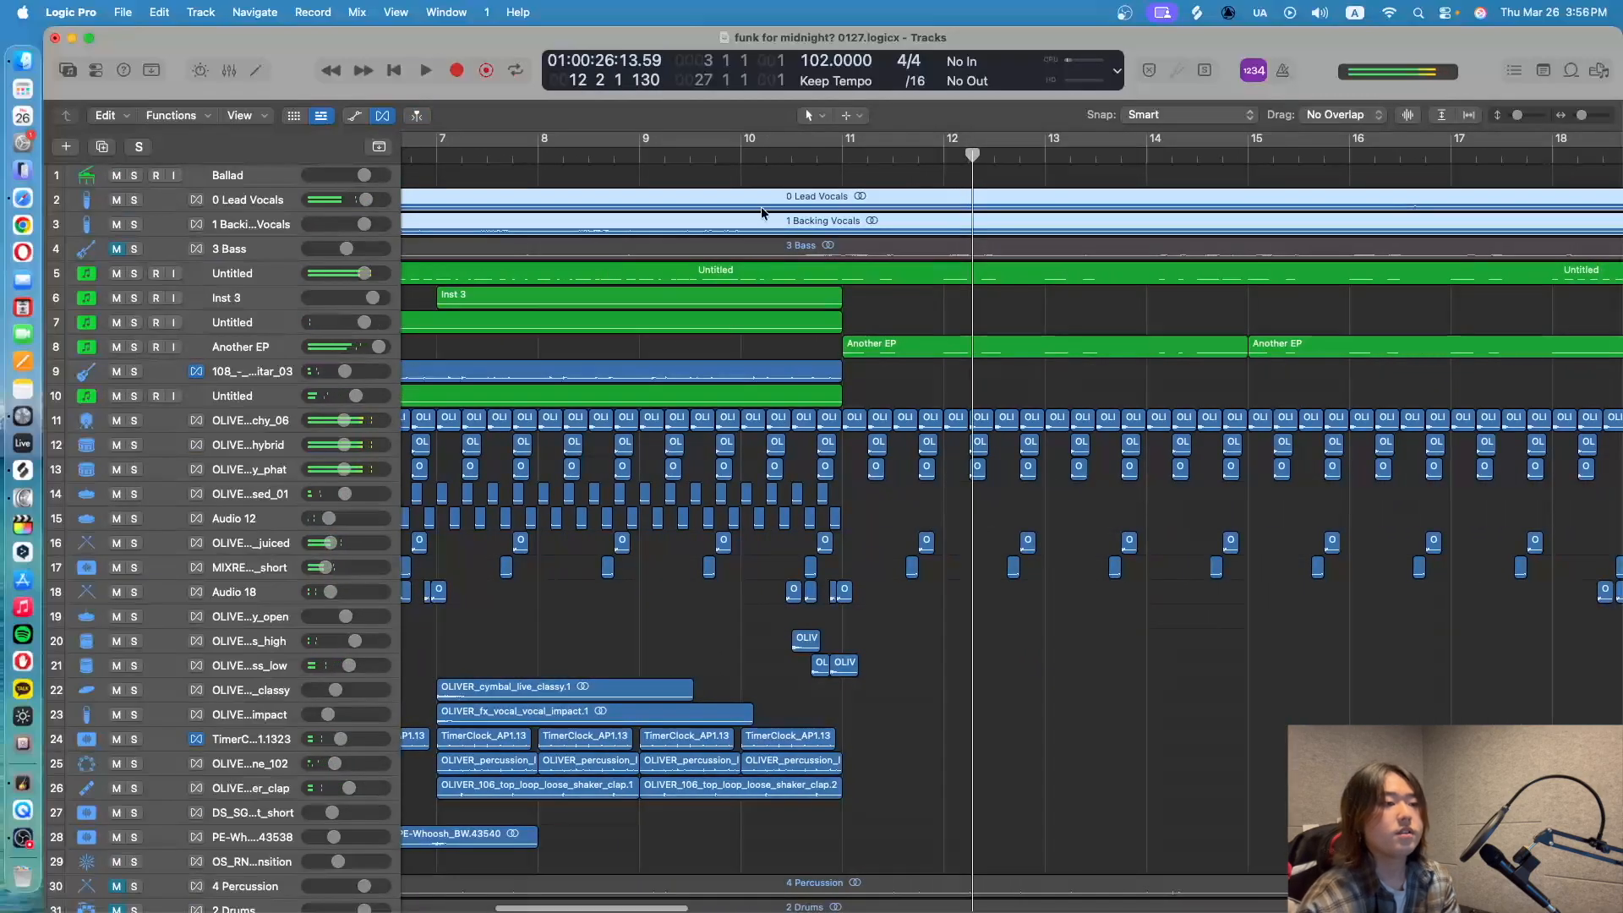
# Solo the lead and backing vocals, play them from bar 11 into bar 16, and clear the solos
pyautogui.click(839, 159)
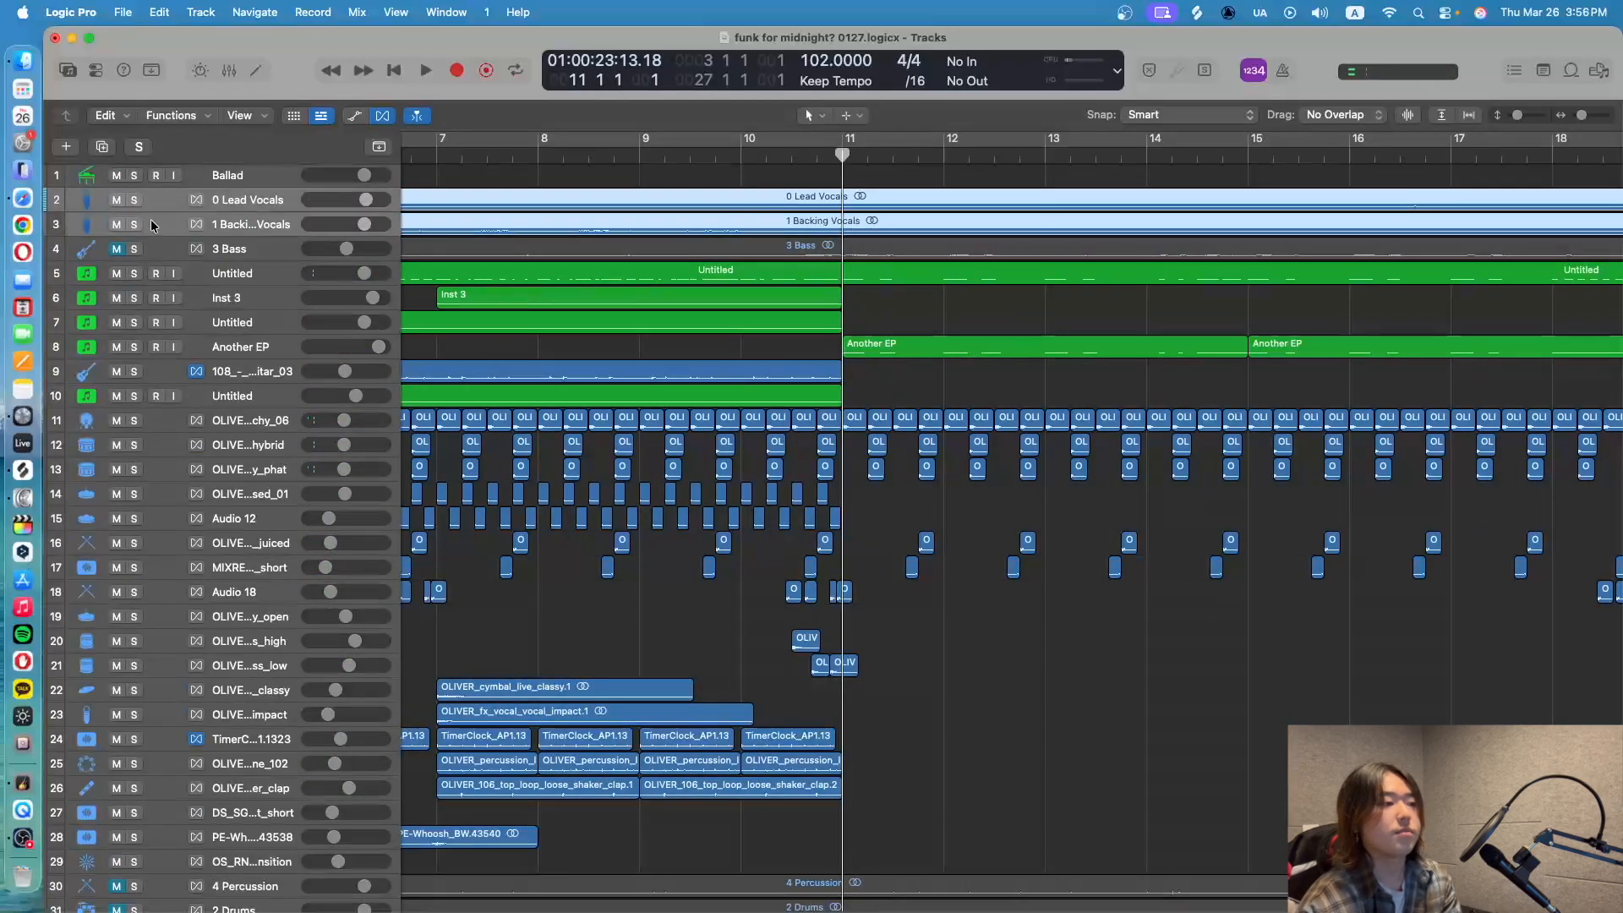
pyautogui.press('s')
pyautogui.press('space')
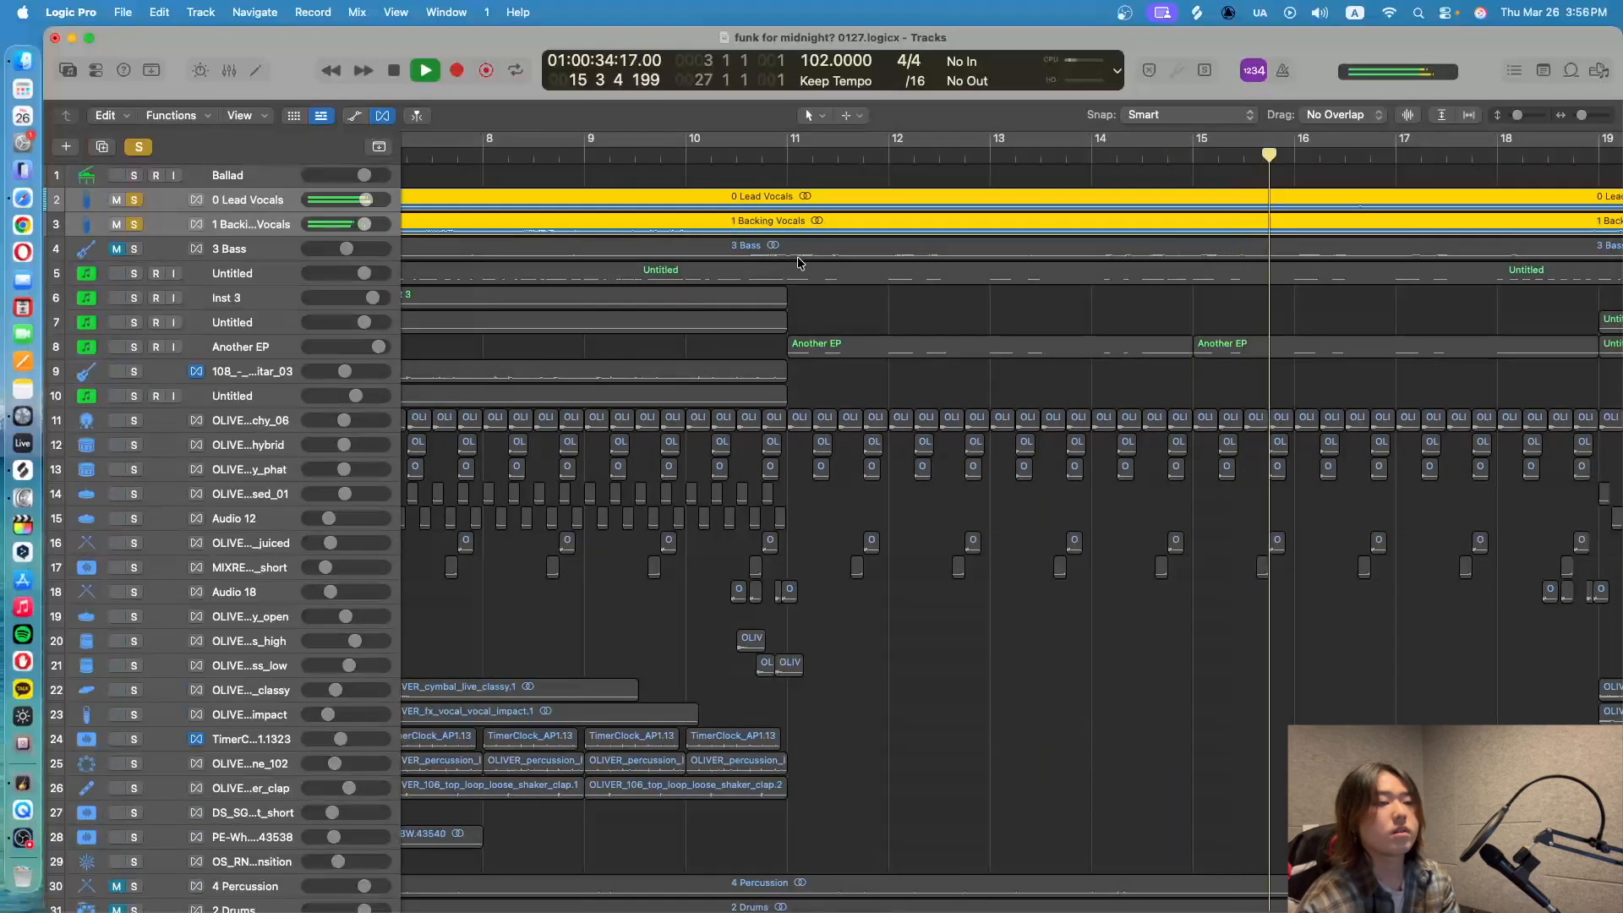
pyautogui.click(134, 200)
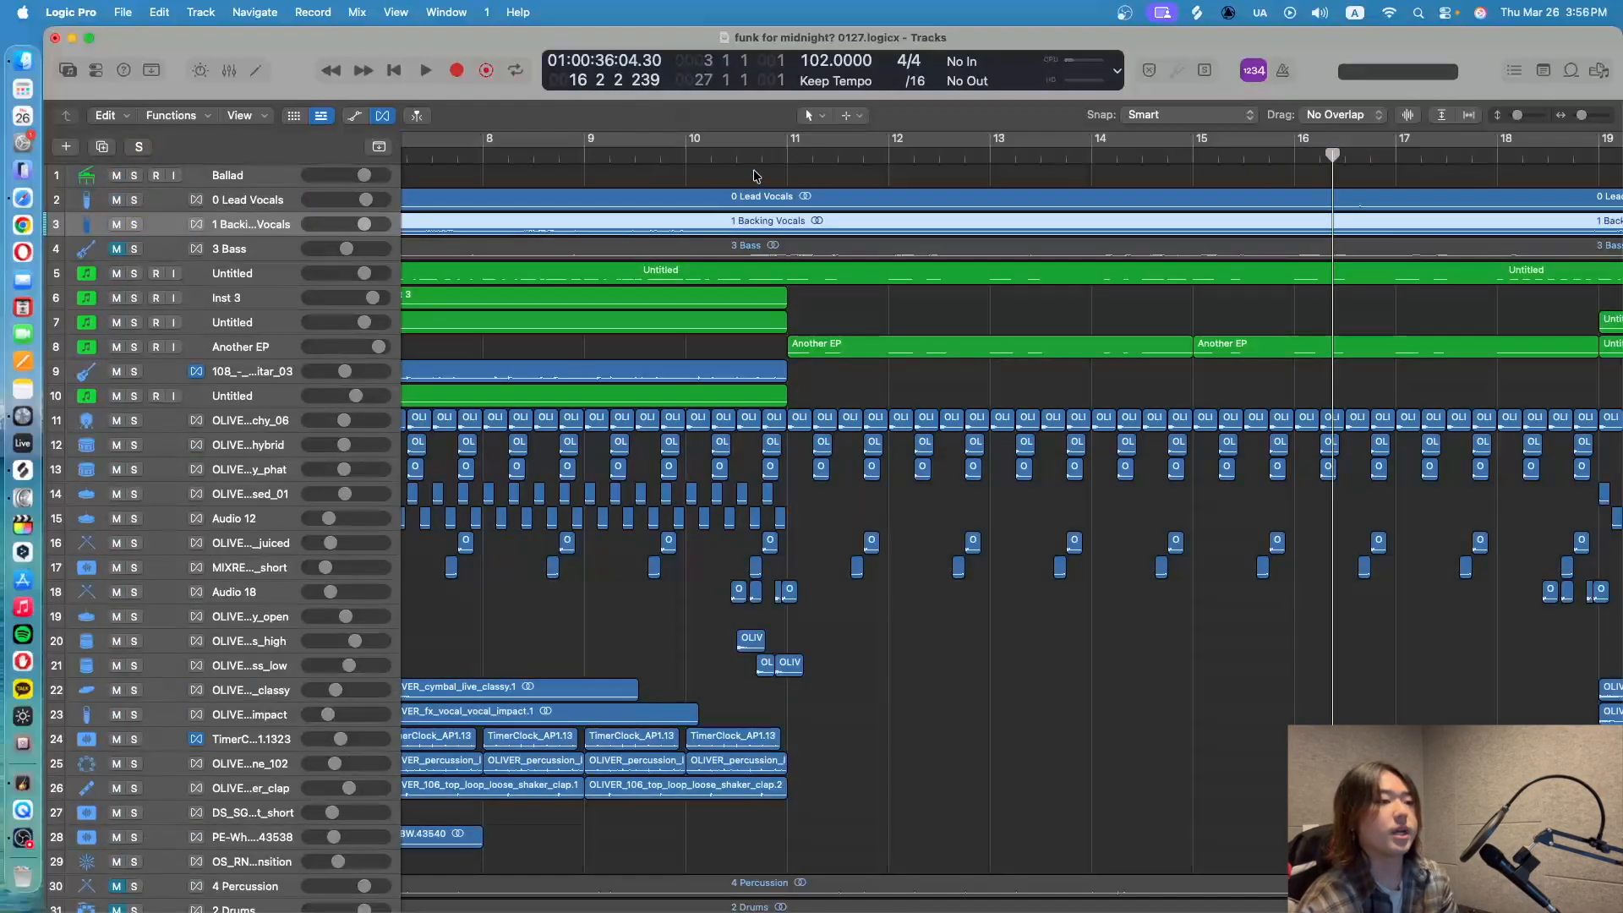
# Play the full arrangement with vocals from bar 11 into bar 19
pyautogui.click(787, 159)
pyautogui.hscroll(5, 871, 322)
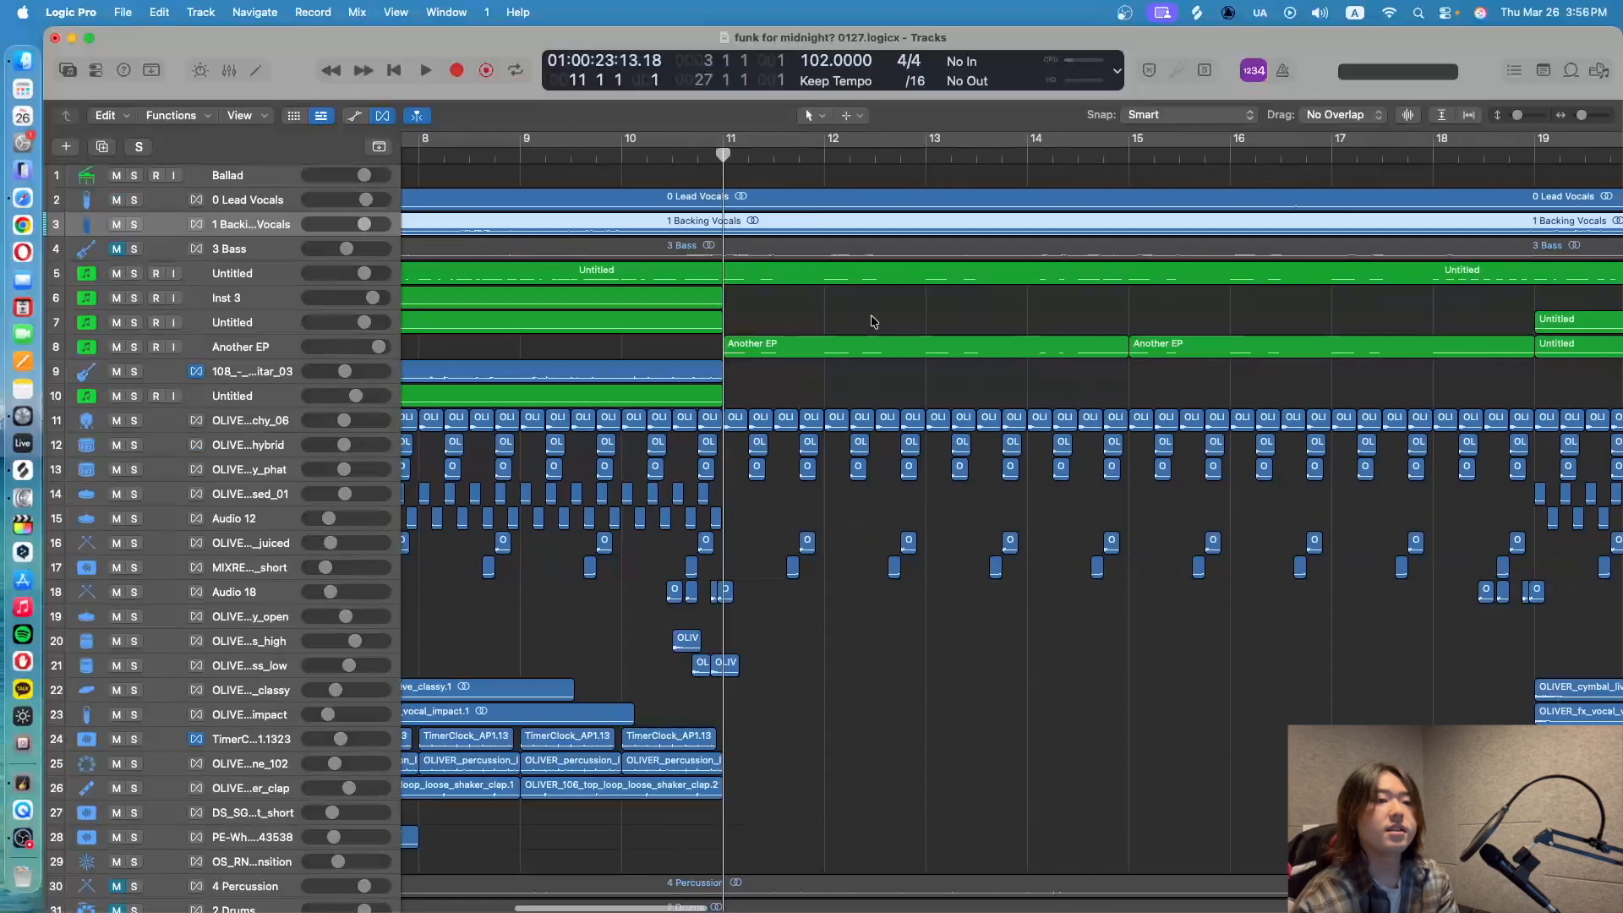
pyautogui.press('space')
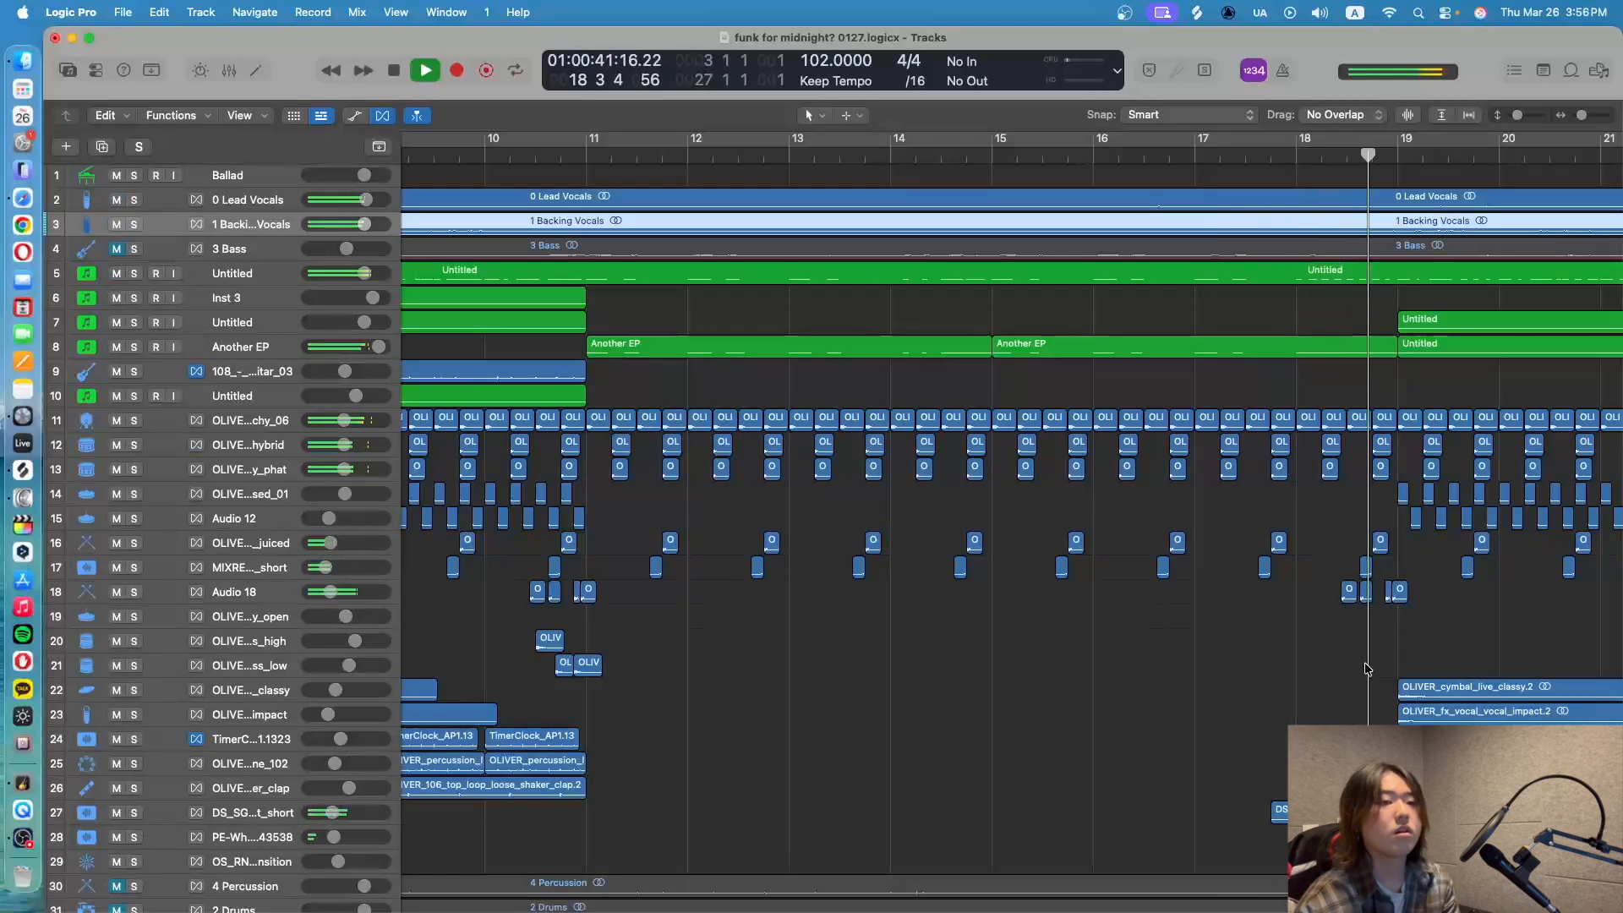
pyautogui.hscroll(3, 1192, 538)
pyautogui.press('space')
pyautogui.press('z')
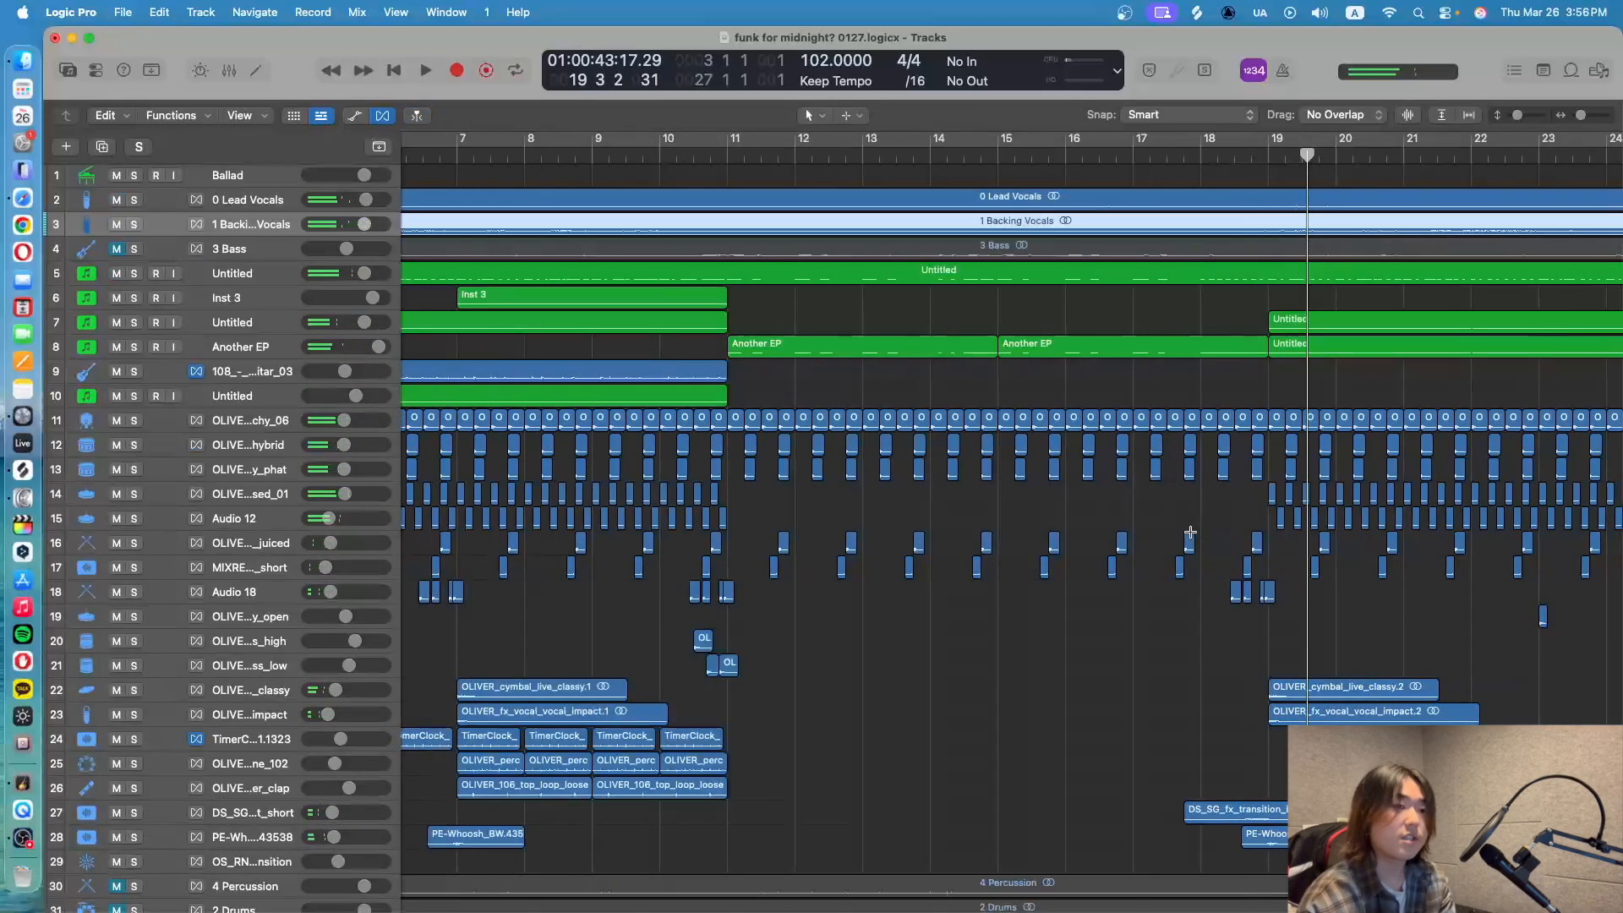